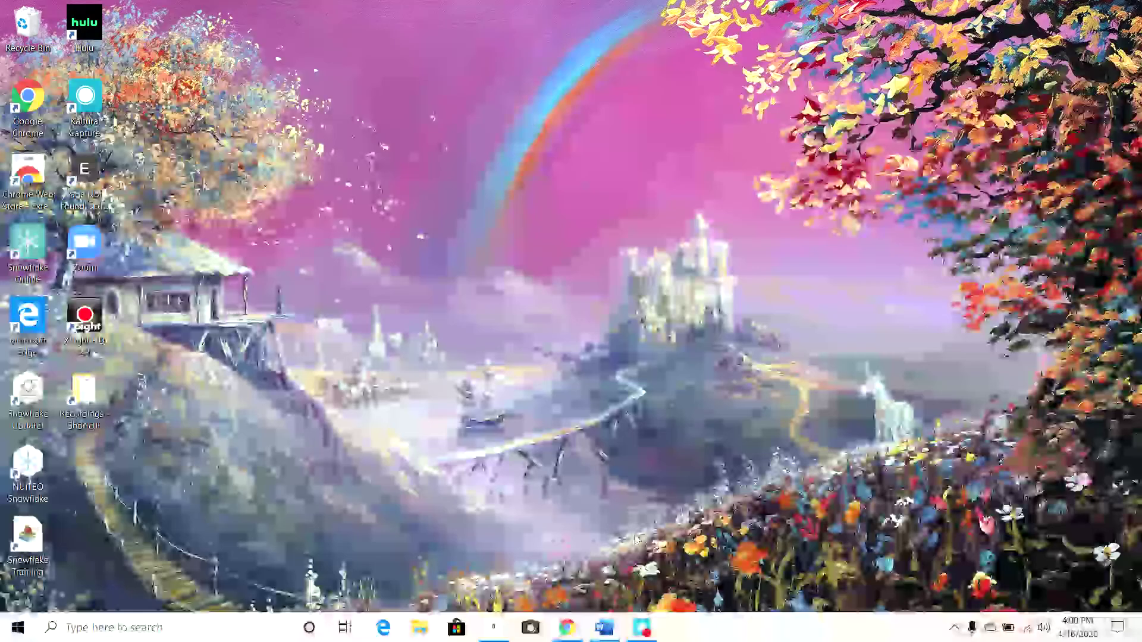
Switch to Chrome and search Google Scholar for "effects of the coronavirus"
{"action": "left_click", "coordinate": [592, 631]}
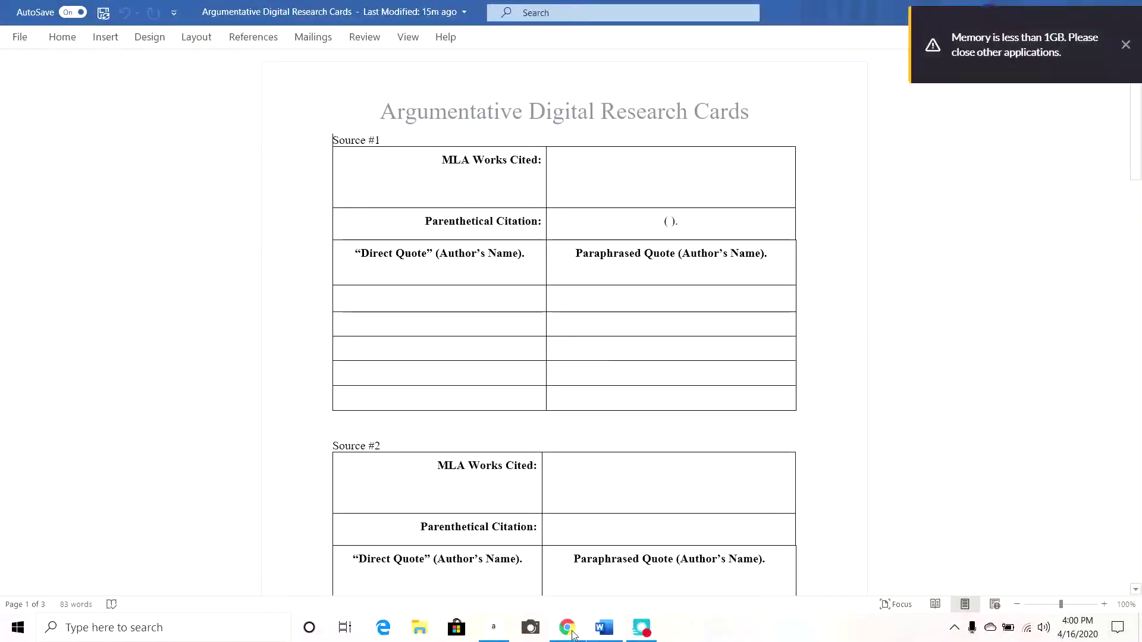
{"action": "left_click", "coordinate": [572, 631]}
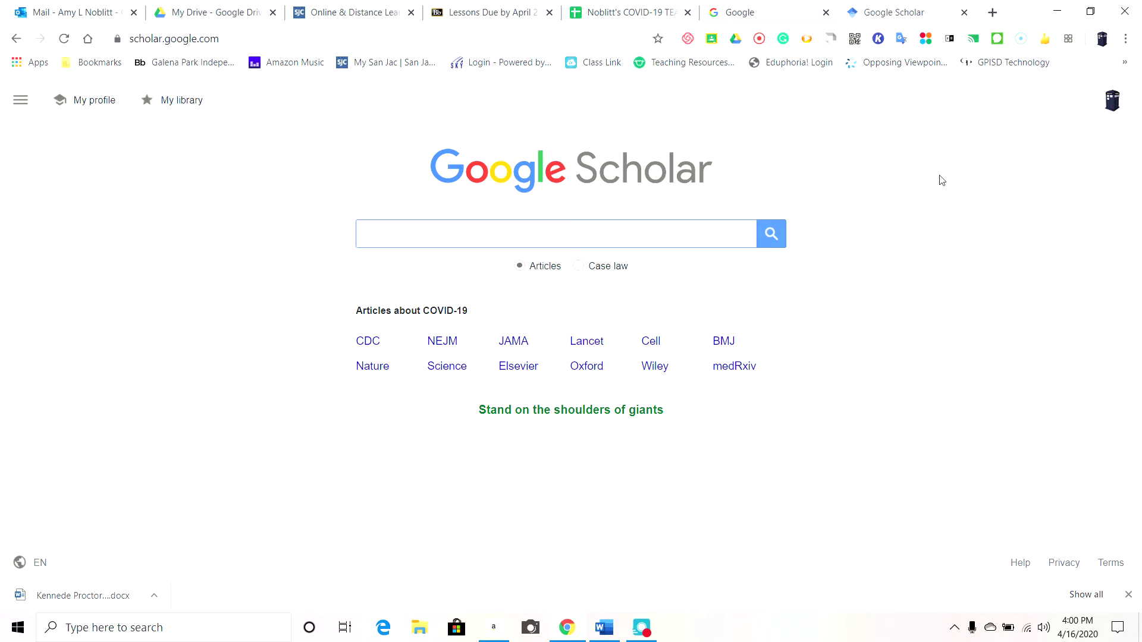
{"action": "left_click", "coordinate": [632, 230]}
{"action": "key", "text": "Down"}
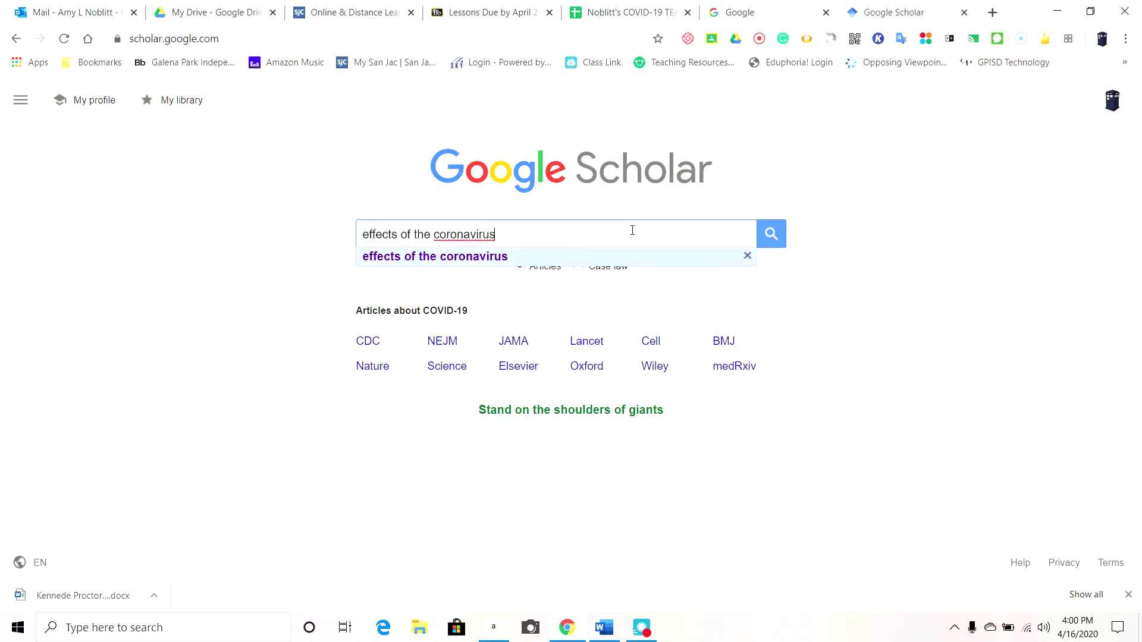
{"action": "key", "text": "Return"}
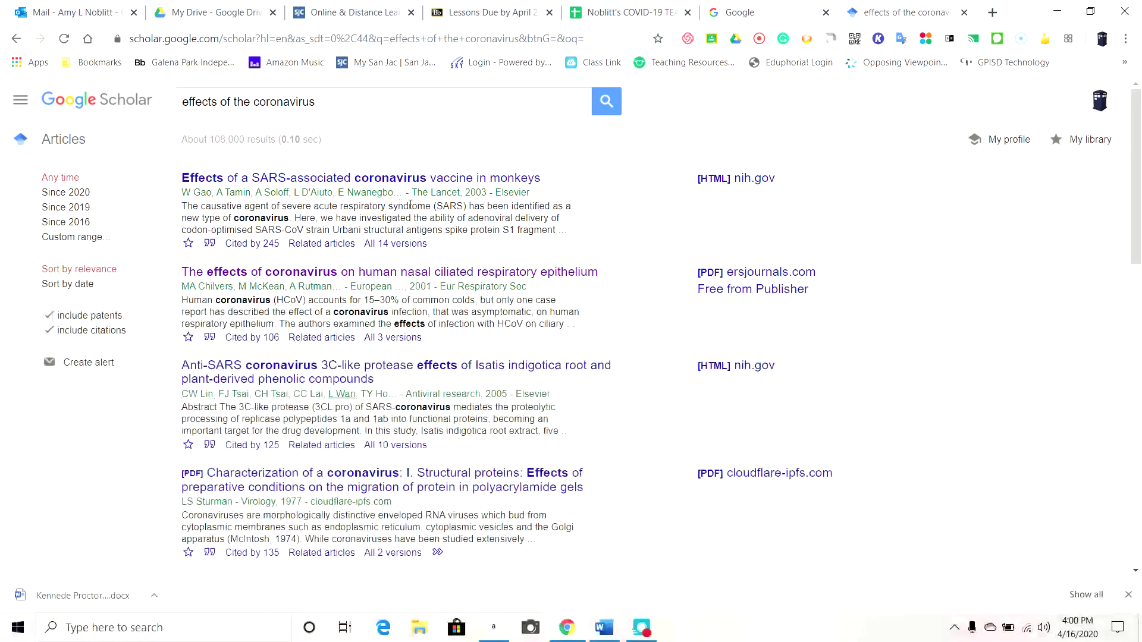
Open the article on coronavirus and human nasal ciliated respiratory epithelium, look through its abstract, and return to the search results
{"action": "scroll", "coordinate": [364, 256], "scroll_direction": "down", "scroll_amount": 2}
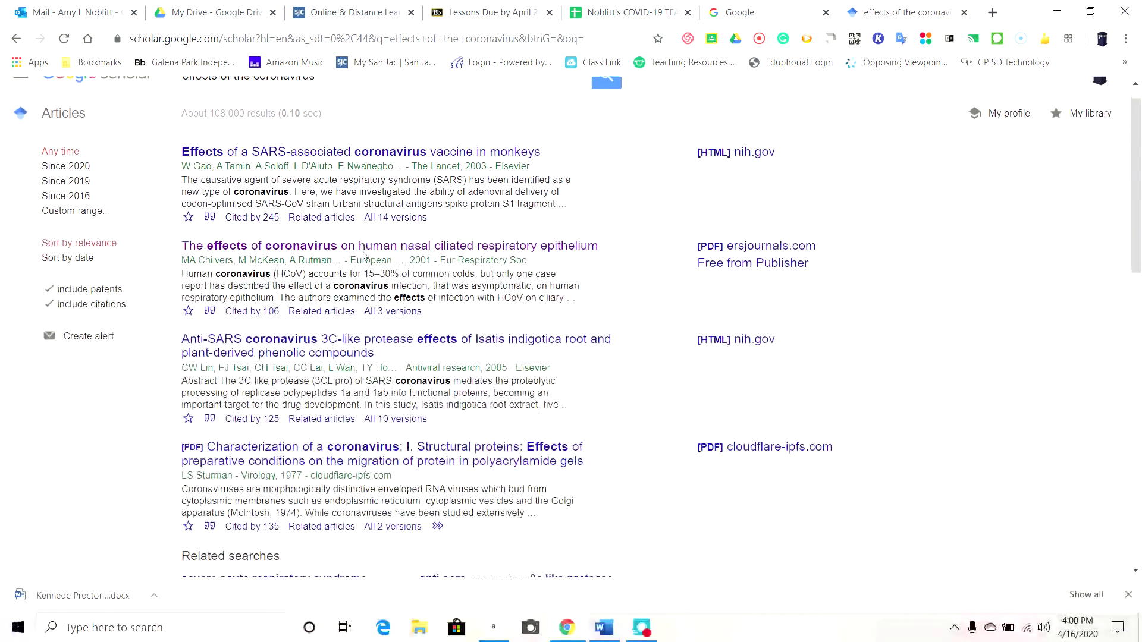
{"action": "scroll", "coordinate": [364, 256], "scroll_direction": "down", "scroll_amount": 1}
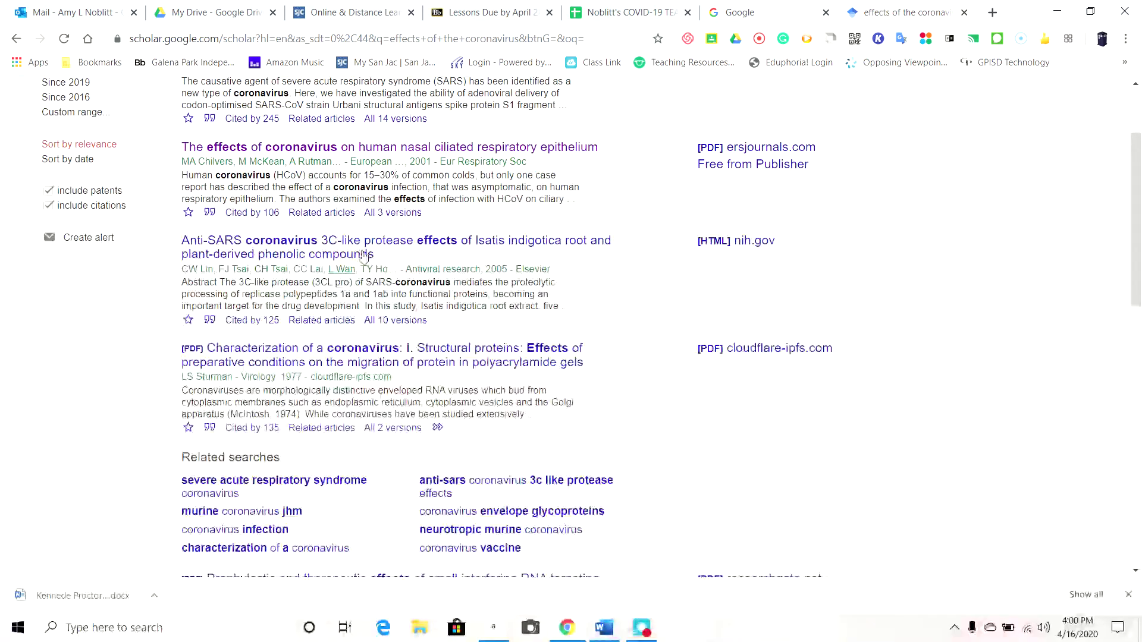
{"action": "left_click", "coordinate": [415, 146]}
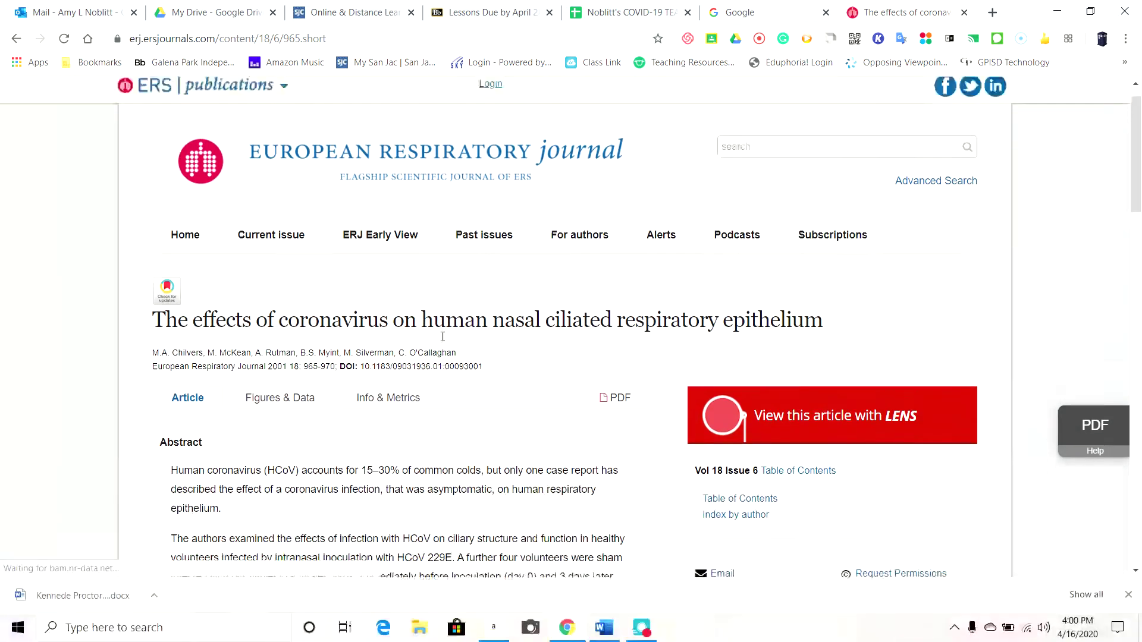
{"action": "scroll", "coordinate": [443, 341], "scroll_direction": "down", "scroll_amount": 3}
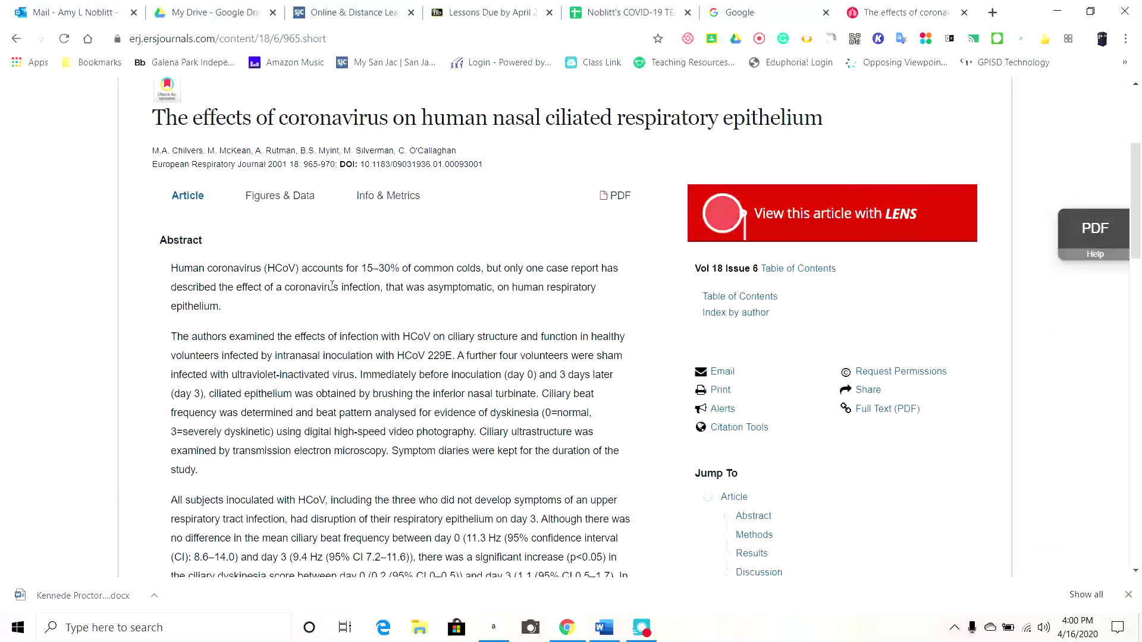
{"action": "scroll", "coordinate": [328, 238], "scroll_direction": "down", "scroll_amount": 3}
{"action": "scroll", "coordinate": [332, 286], "scroll_direction": "down", "scroll_amount": 1}
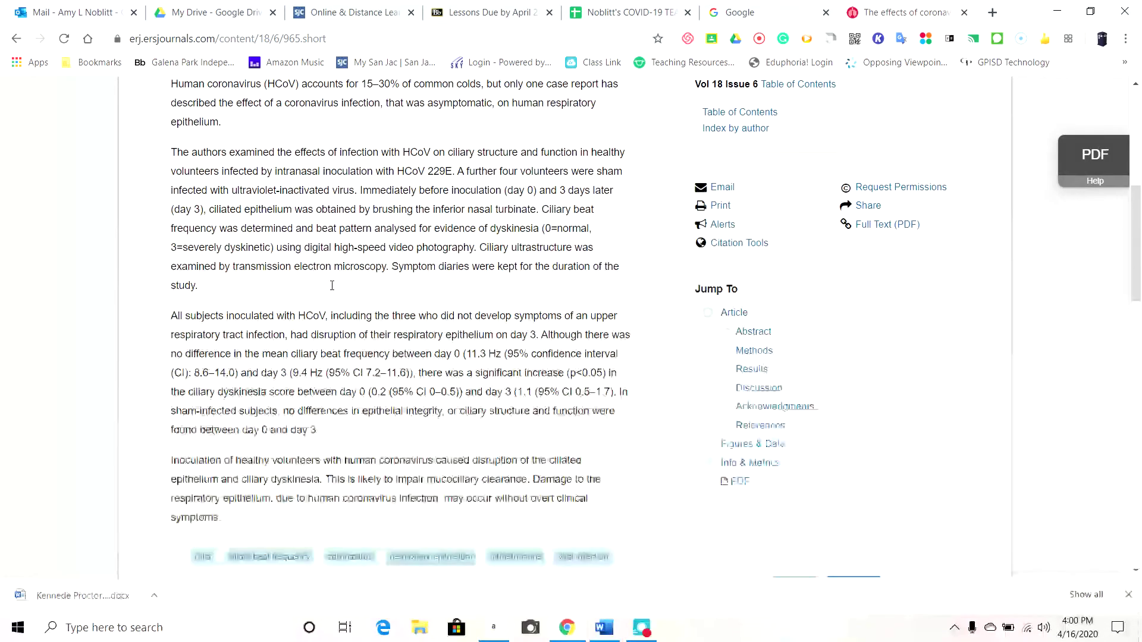
{"action": "scroll", "coordinate": [332, 290], "scroll_direction": "up", "scroll_amount": 7}
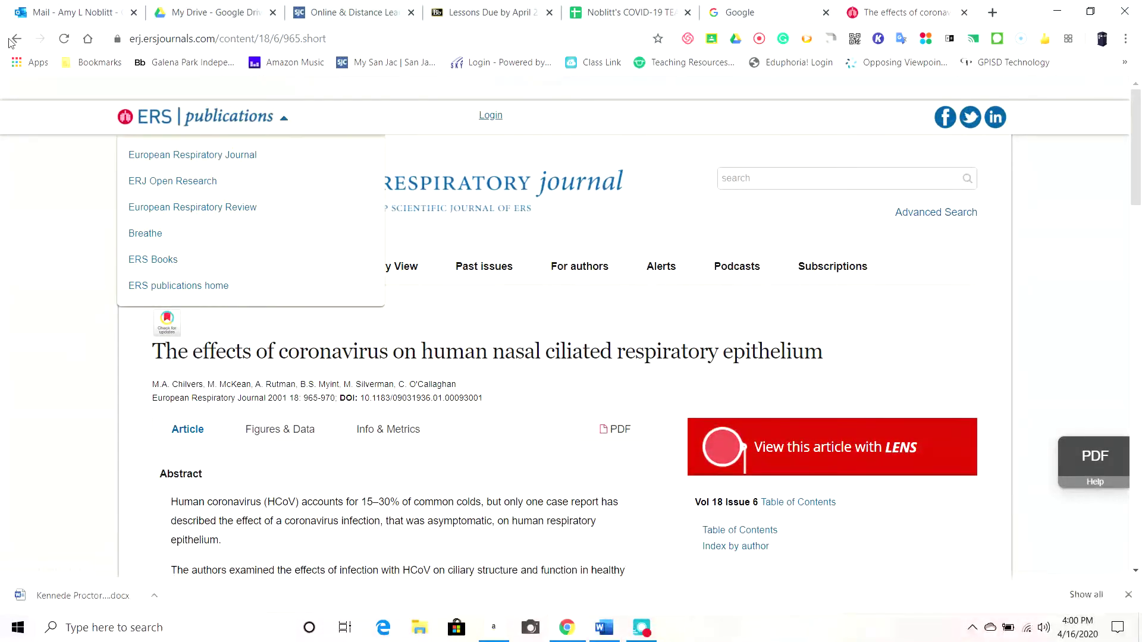
{"action": "key", "text": "alt+Left"}
Place the cursor in Source #1's MLA Works Cited cell in Word, and copy the nasal epithelium article's MLA citation from Google Scholar for it
{"action": "left_click", "coordinate": [604, 627]}
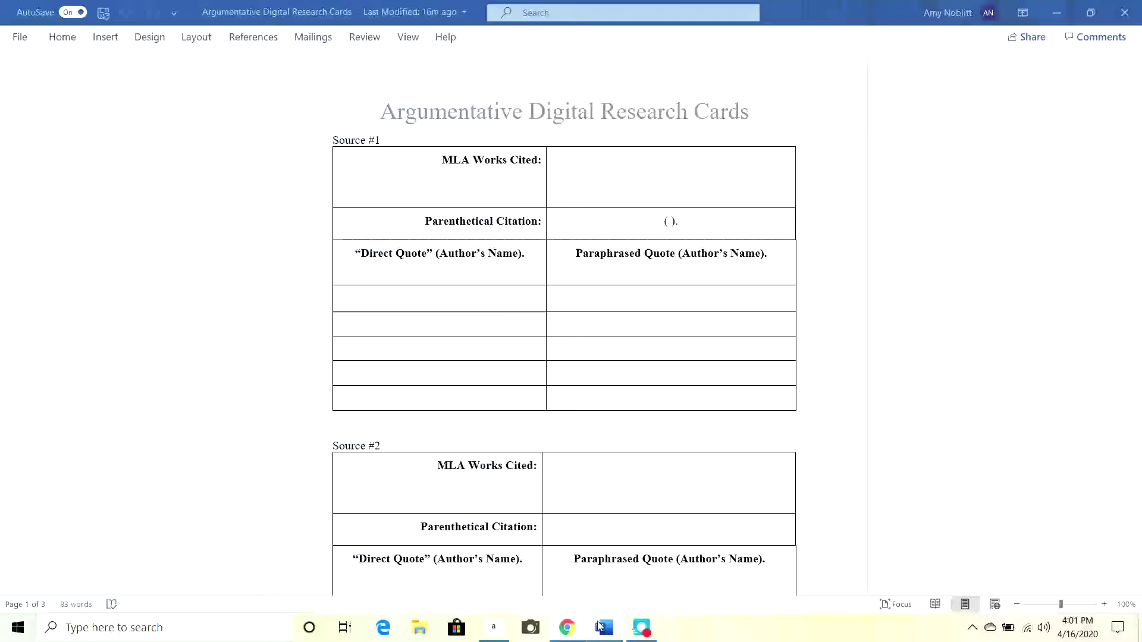
{"action": "left_click", "coordinate": [658, 183]}
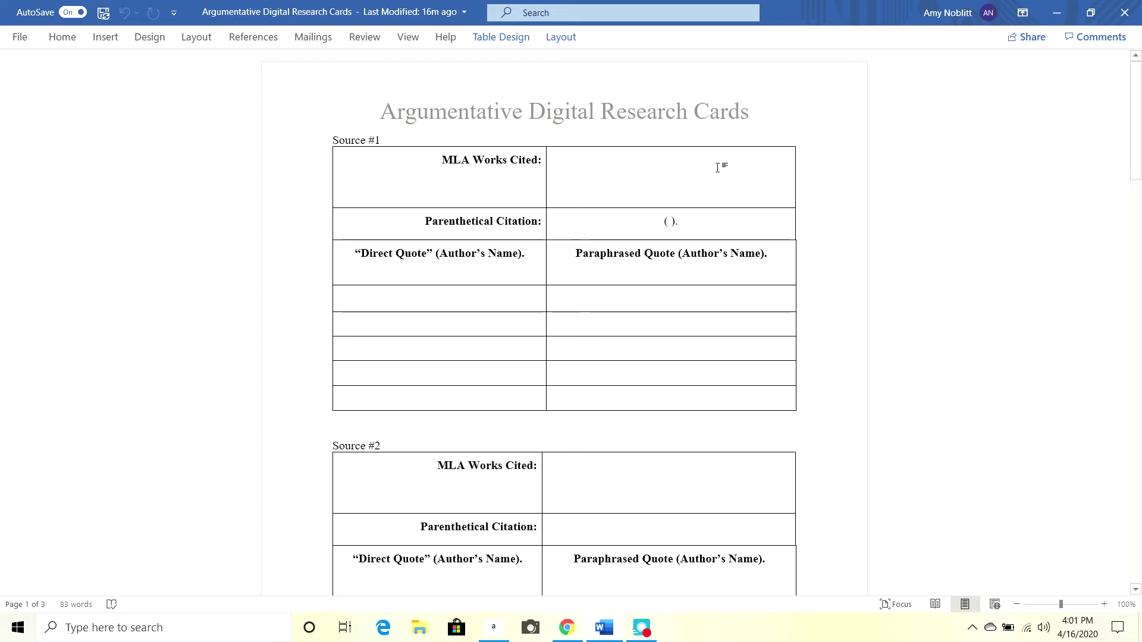
{"action": "left_click", "coordinate": [1047, 10]}
{"action": "scroll", "coordinate": [330, 201], "scroll_direction": "up", "scroll_amount": 1}
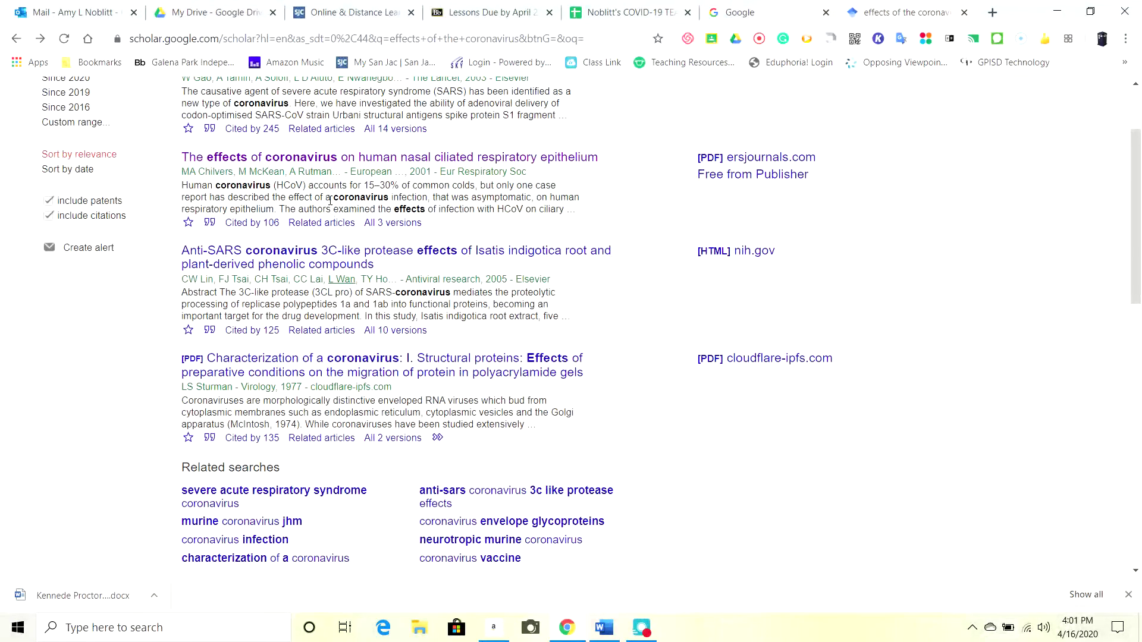
{"action": "scroll", "coordinate": [454, 200], "scroll_direction": "up", "scroll_amount": 2}
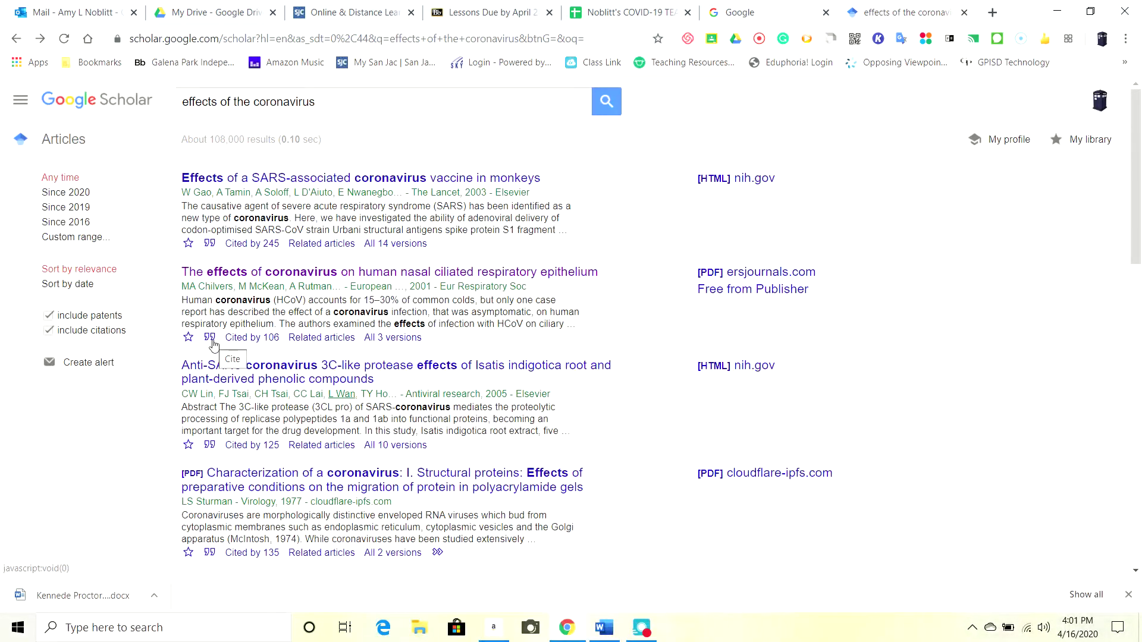
{"action": "left_click", "coordinate": [209, 338]}
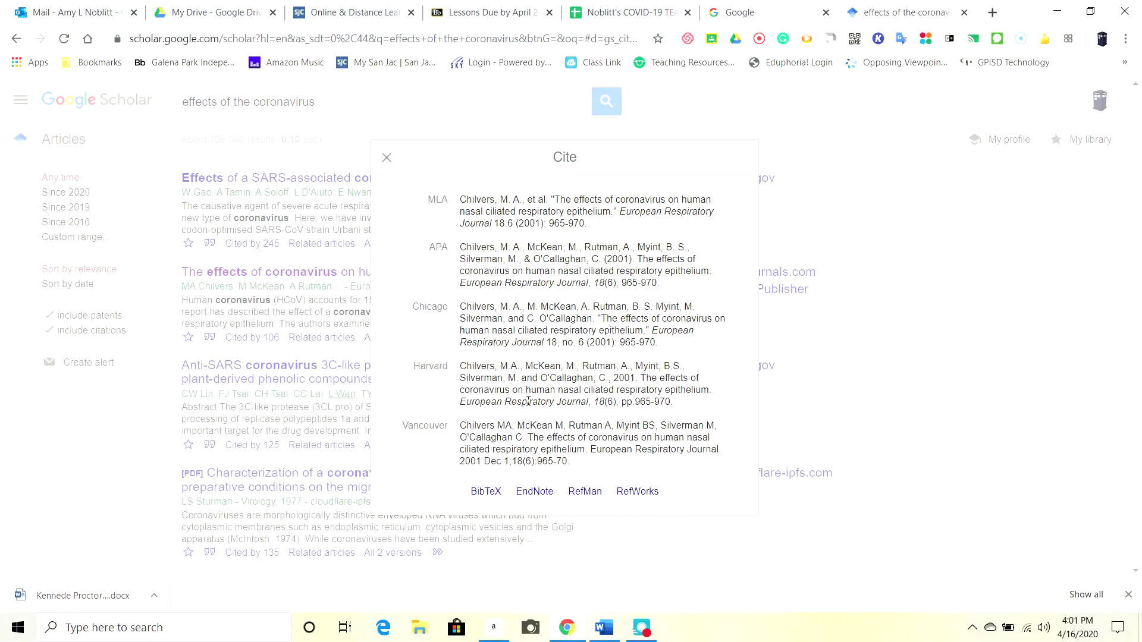
{"action": "left_click", "coordinate": [593, 225]}
{"action": "key", "text": "ctrl+c"}
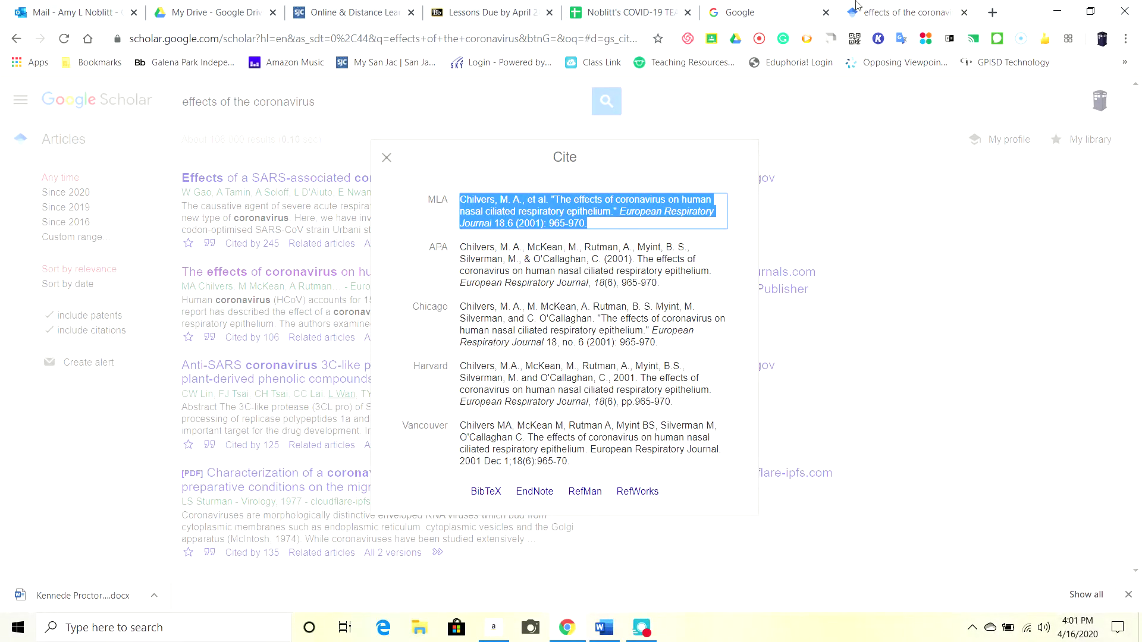
{"action": "left_click", "coordinate": [604, 628]}
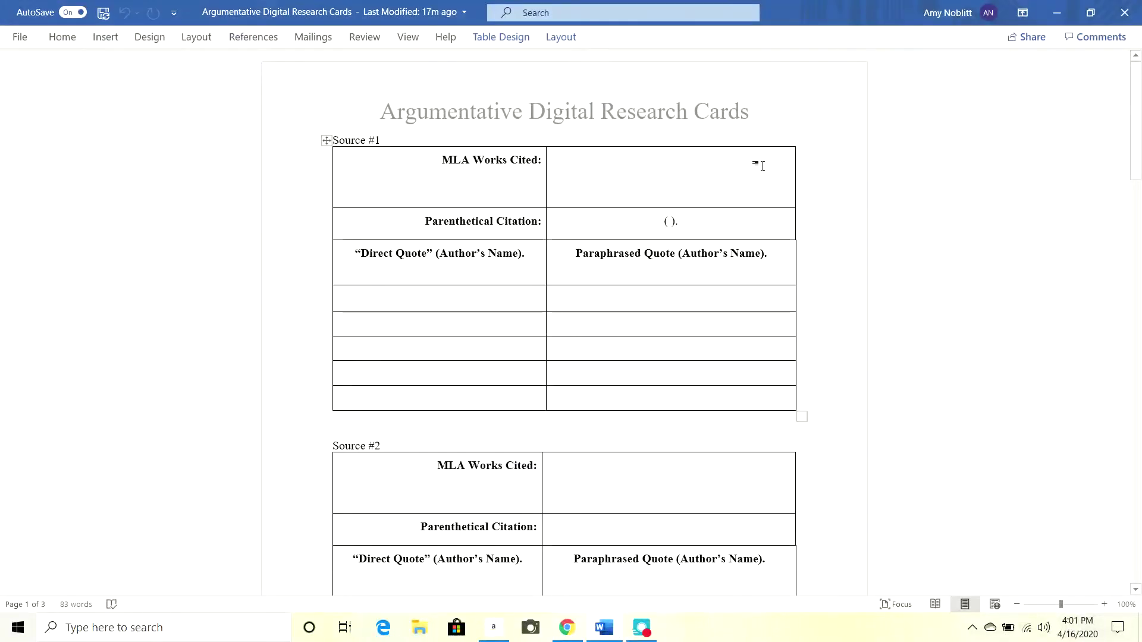
Try pasting the citation as text only into Source #1's MLA Works Cited cell, and undo the paste
{"action": "key", "text": "ctrl+v"}
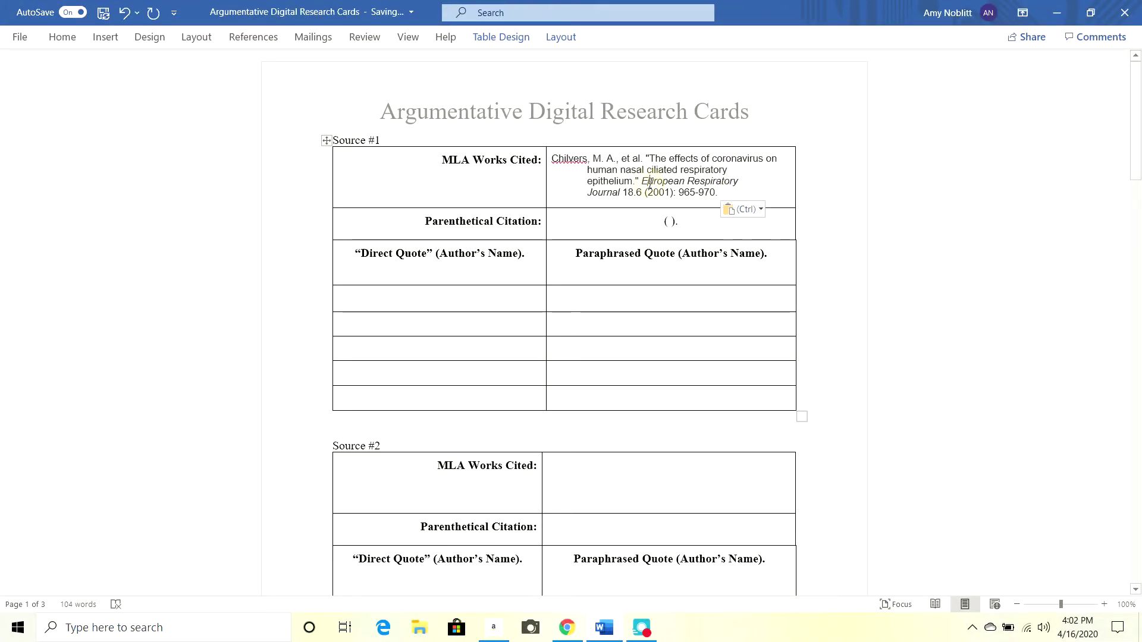
{"action": "left_click", "coordinate": [750, 209]}
{"action": "left_click", "coordinate": [783, 252]}
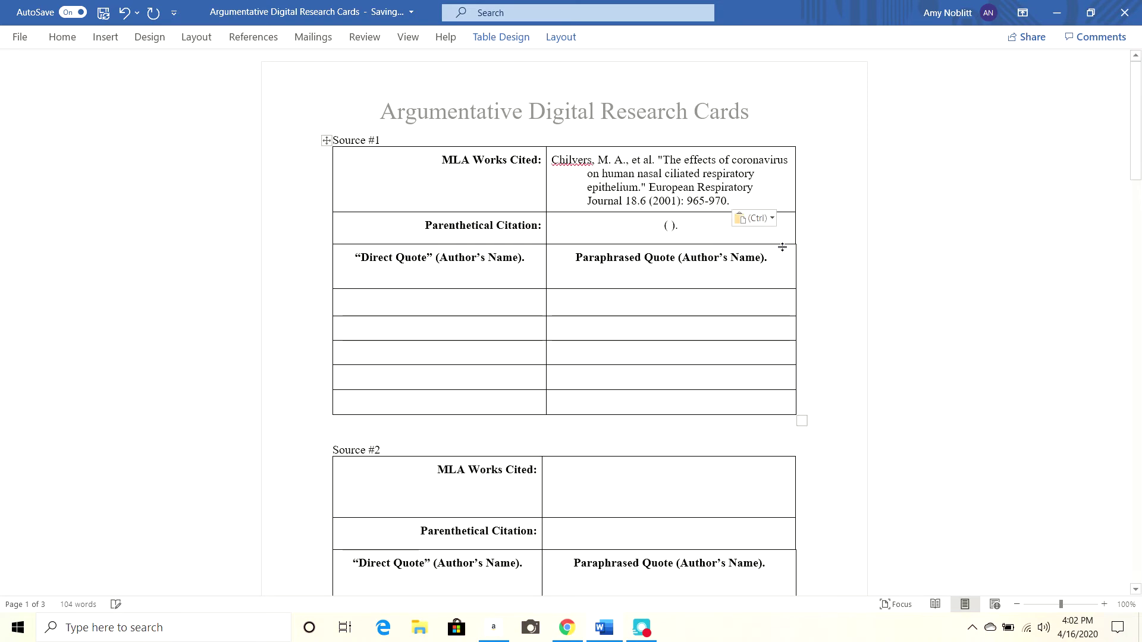
{"action": "key", "text": "ctrl+z"}
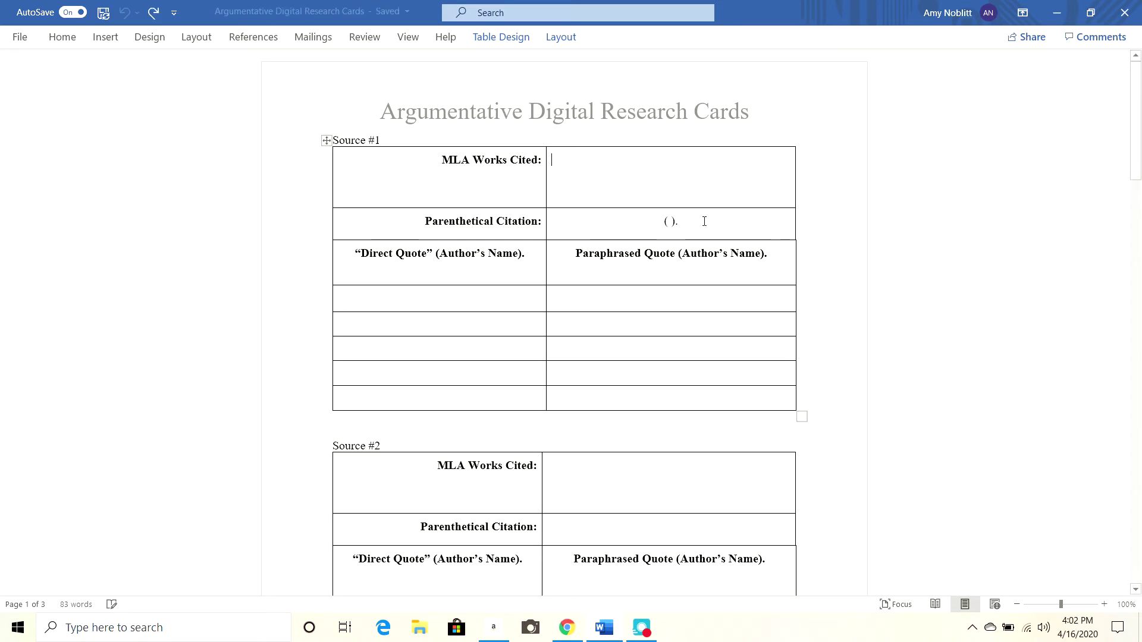
Paste the citation with its formatting into Source #1's MLA Works Cited cell and set it to Times New Roman, size 12
{"action": "key", "text": "ctrl+v"}
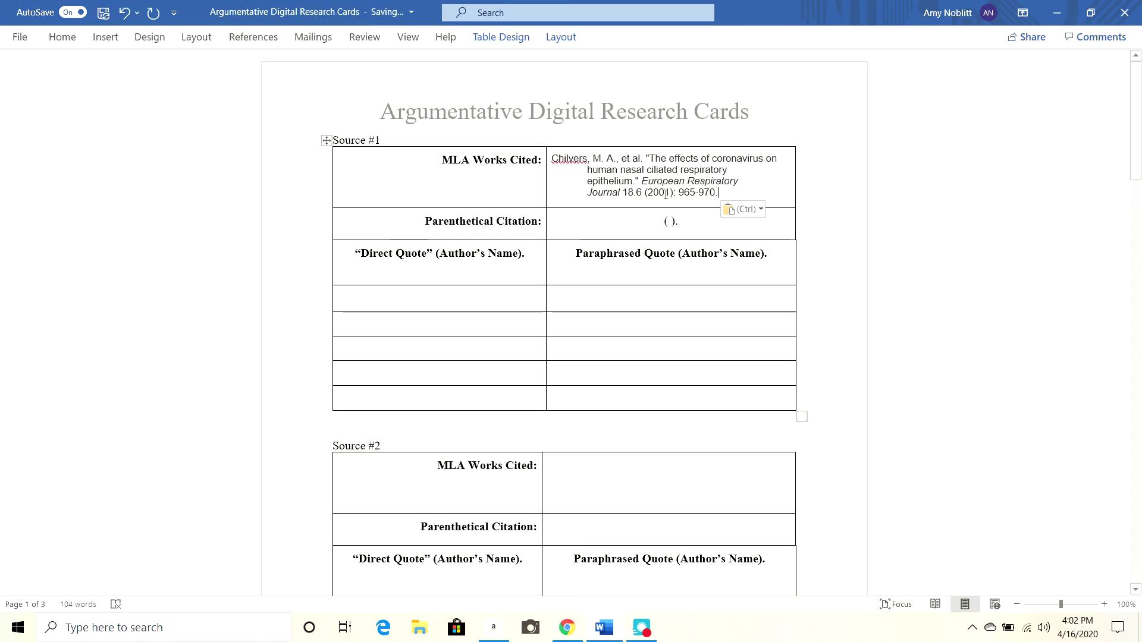
{"action": "left_click_drag", "start_coordinate": [722, 189], "coordinate": [563, 167]}
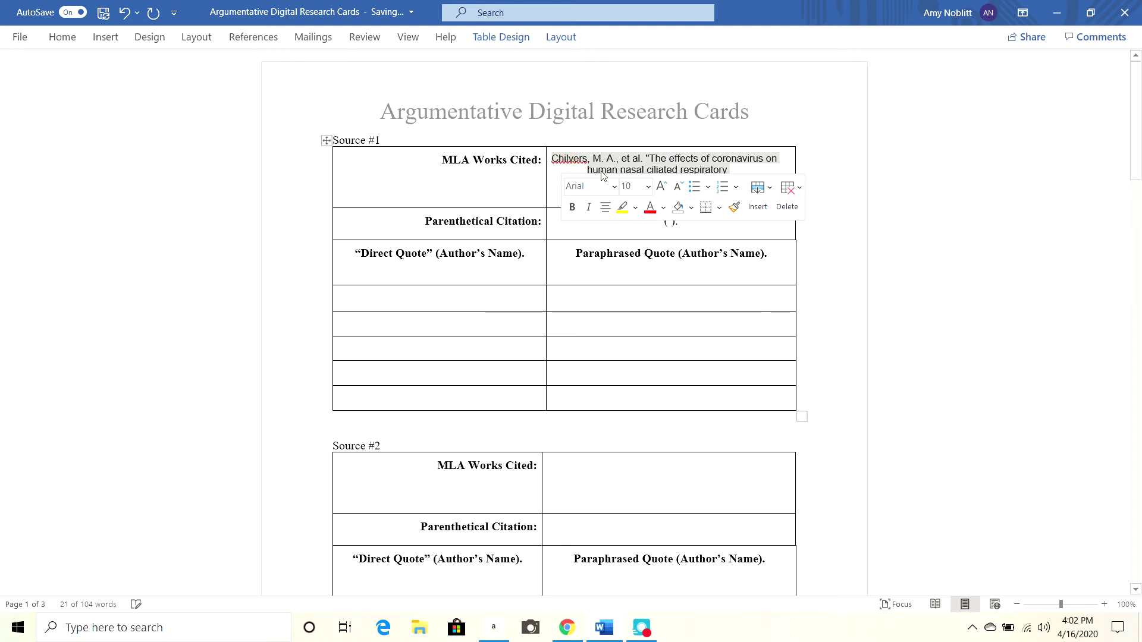
{"action": "left_click", "coordinate": [616, 185]}
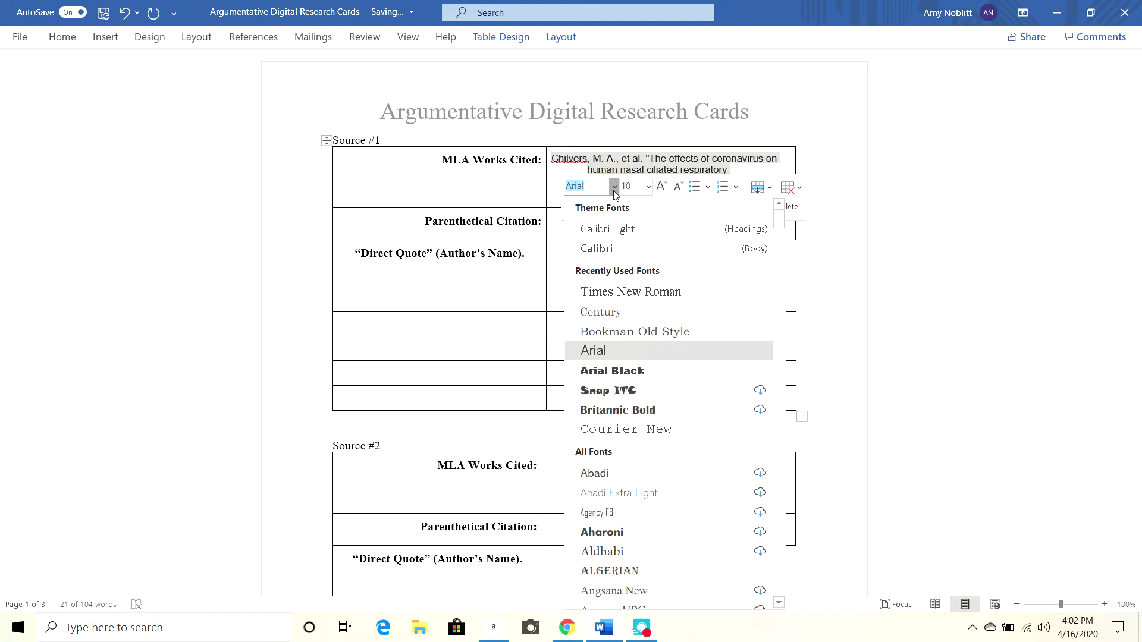
{"action": "left_click", "coordinate": [611, 296]}
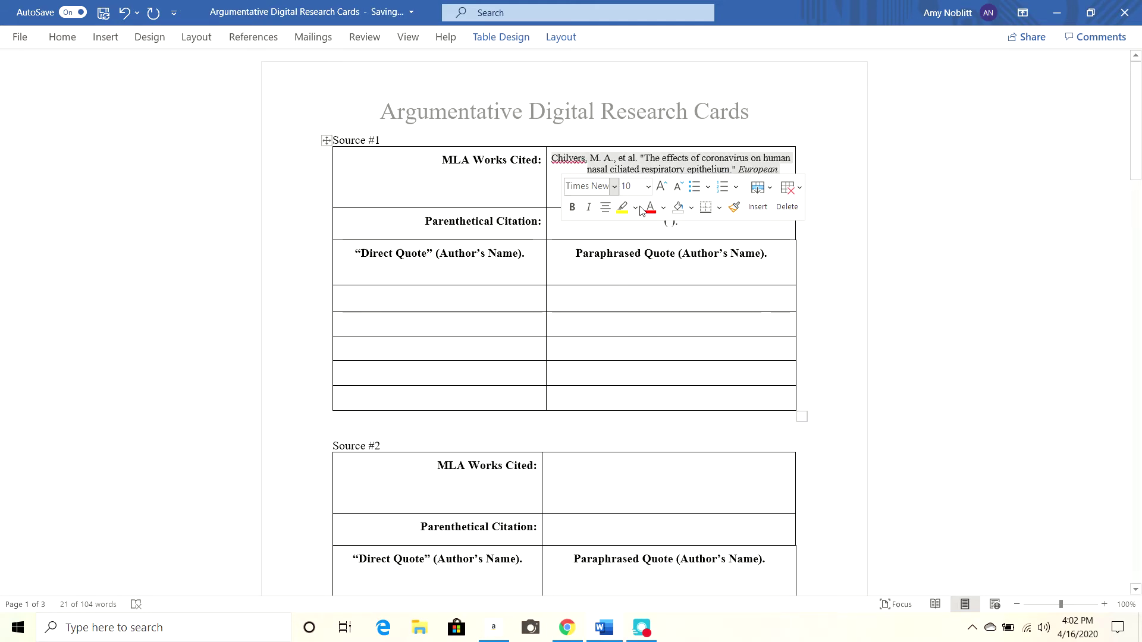
{"action": "left_click", "coordinate": [648, 186]}
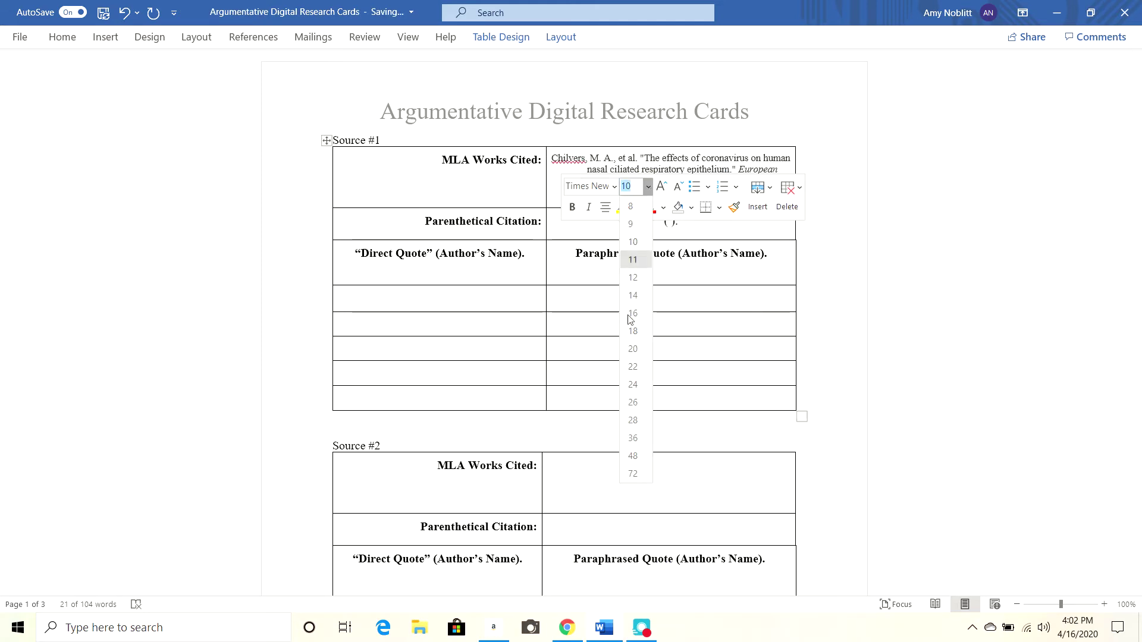
{"action": "left_click", "coordinate": [639, 286]}
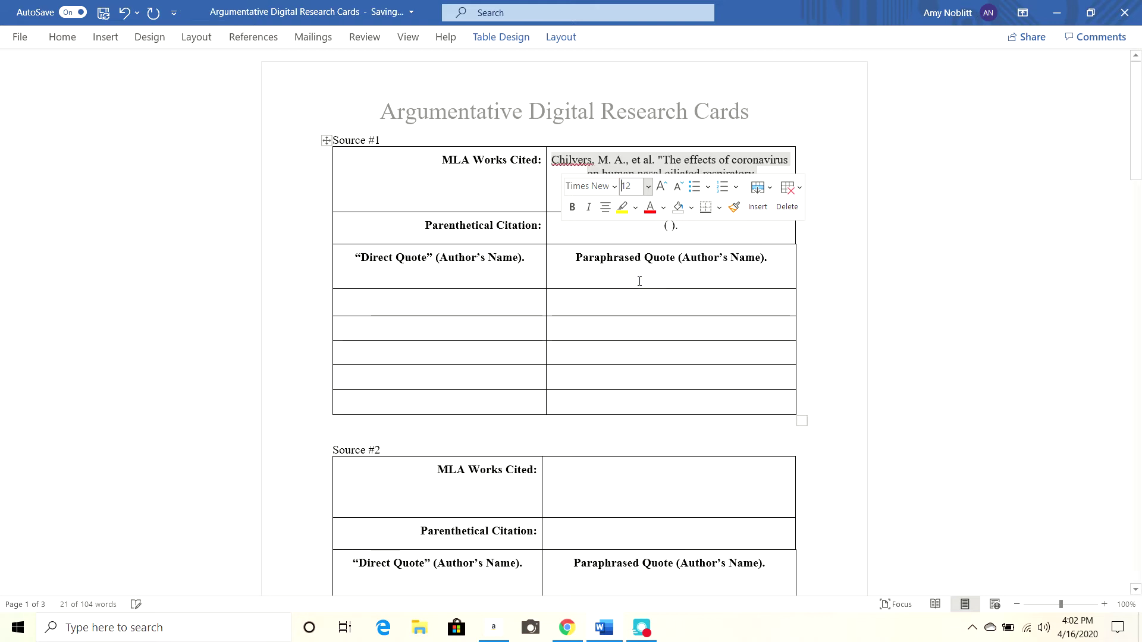
Fill the parentheses in Source #1's Parenthetical Citation cell with the lead author's surname followed by ", et al."
{"action": "left_click", "coordinate": [741, 239]}
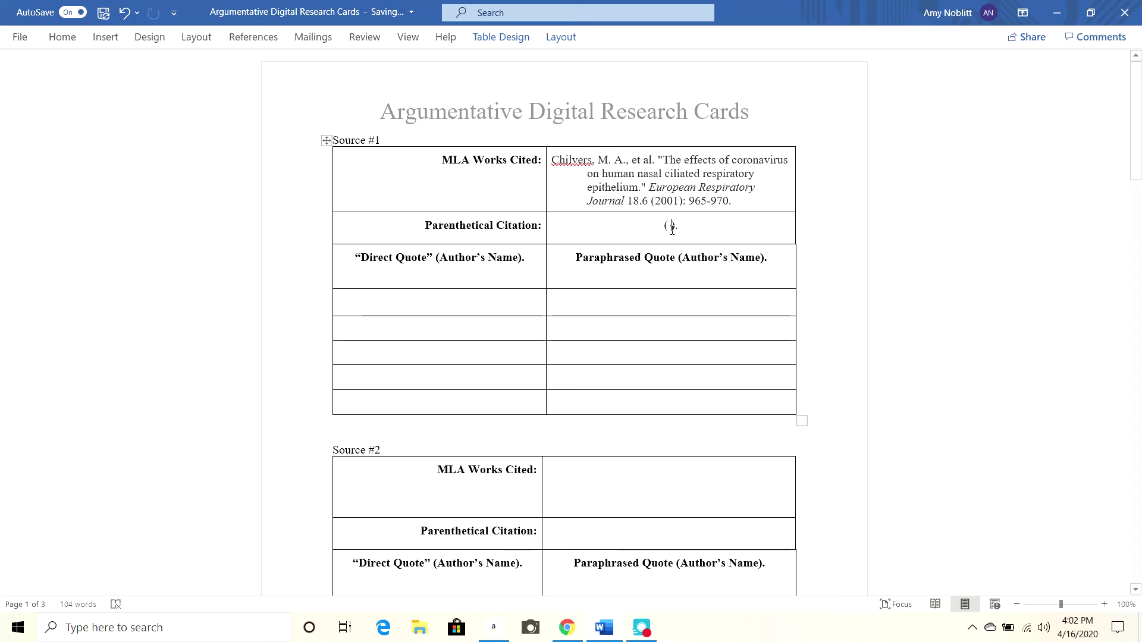
{"action": "type", "text": "Chil"}
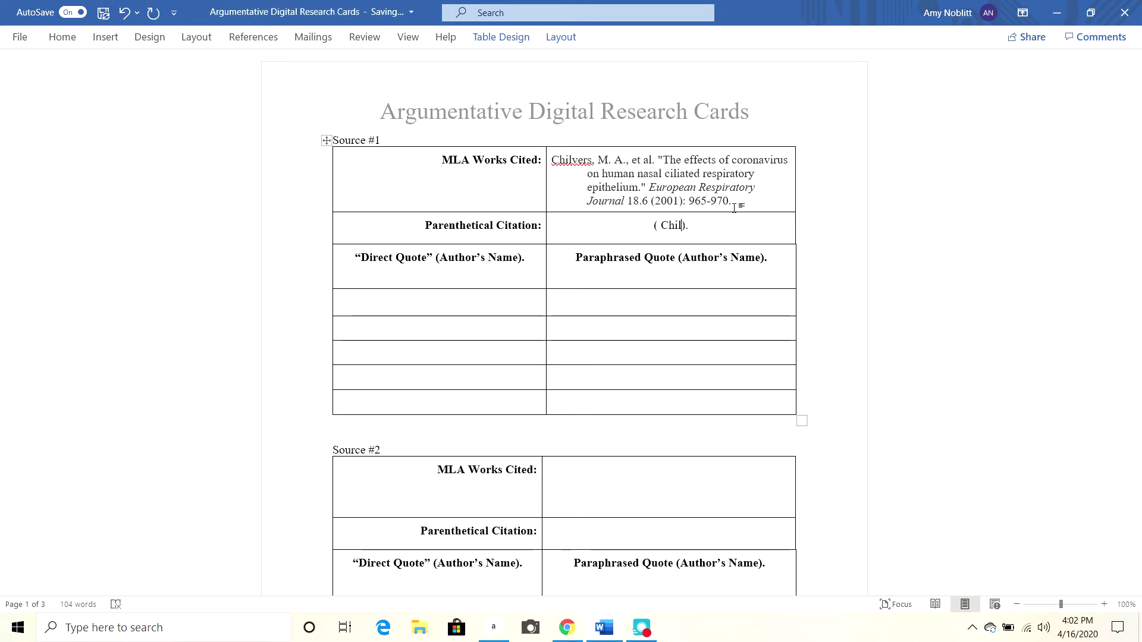
{"action": "type", "text": "vers, et"}
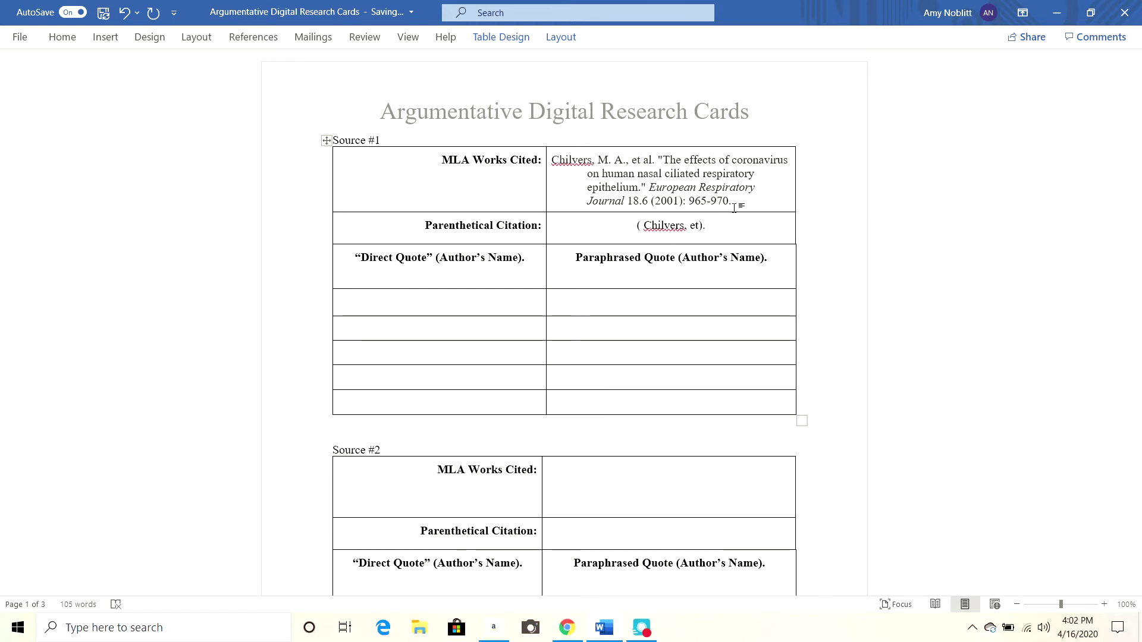
{"action": "type", "text": " al."}
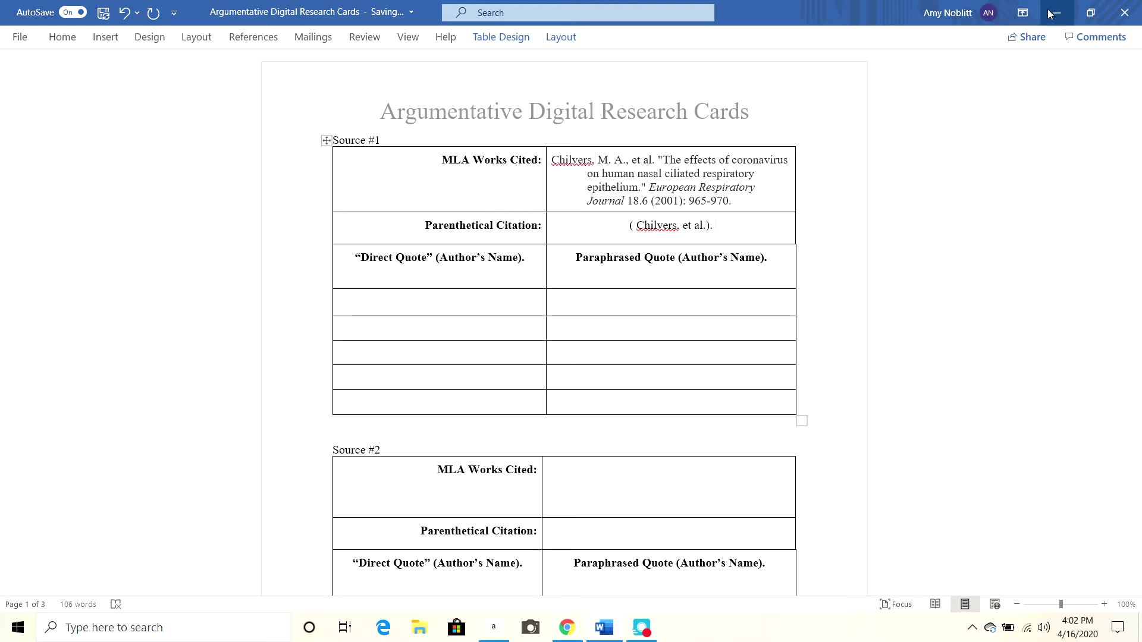
{"action": "left_click", "coordinate": [723, 201]}
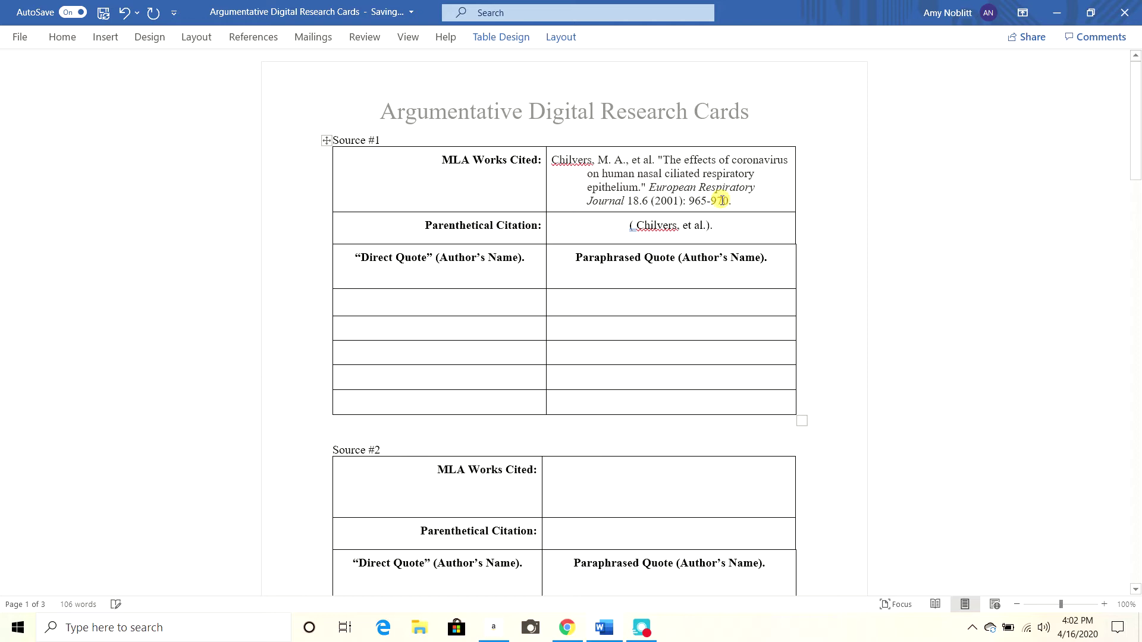
Switch to Chrome, close the Google Scholar citation window, and search Google for "effects of coronavirus"
{"action": "left_click", "coordinate": [1056, 13]}
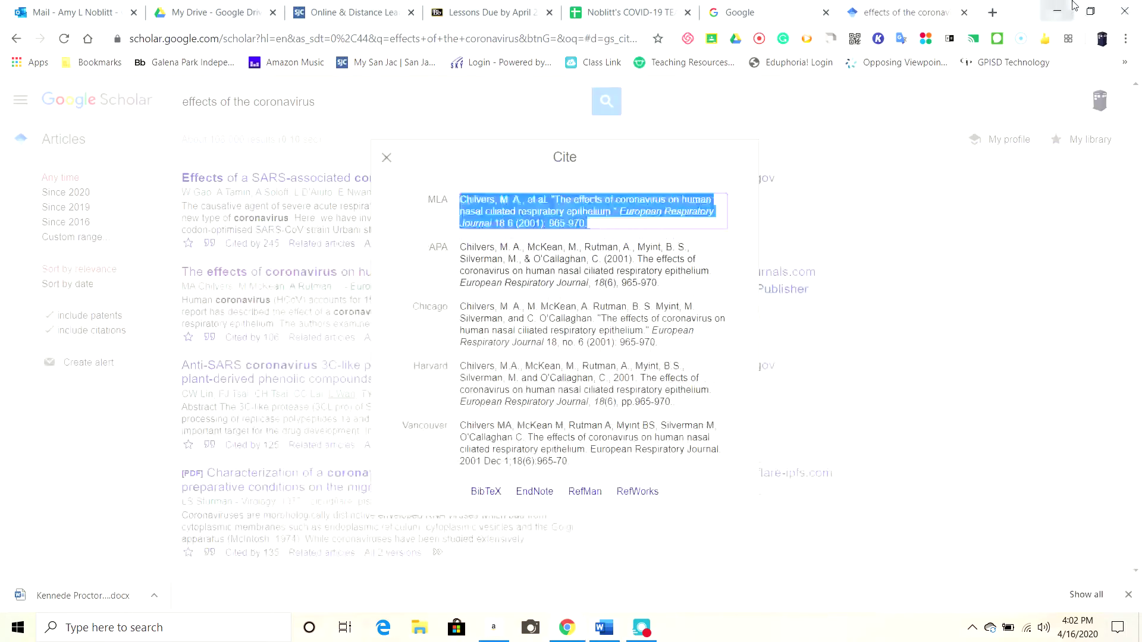
{"action": "left_click", "coordinate": [386, 155]}
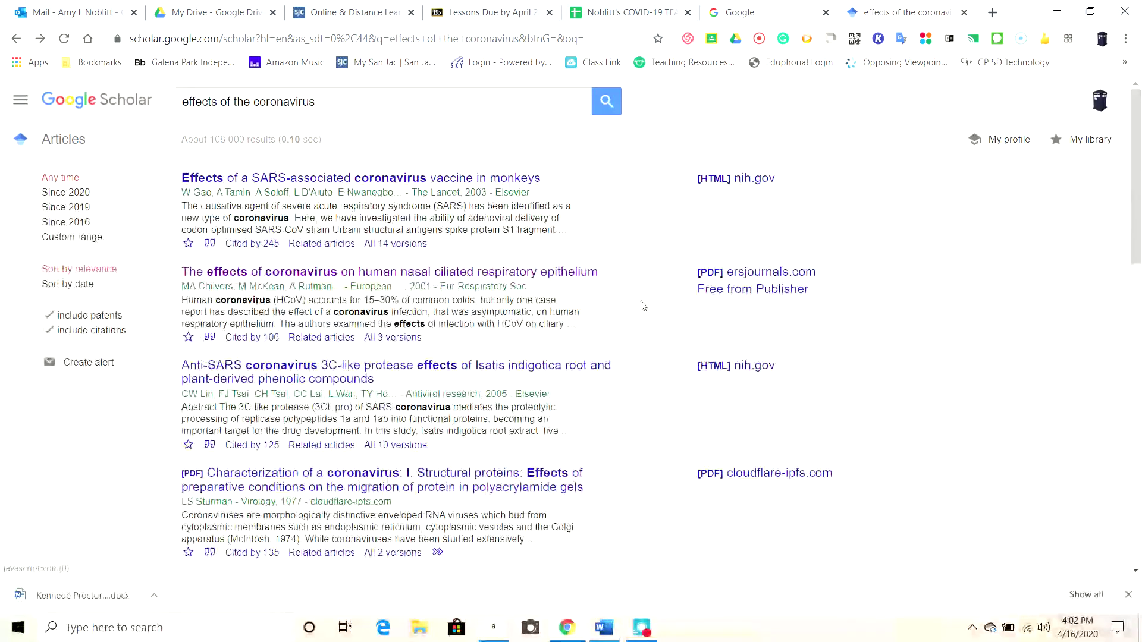
{"action": "left_click", "coordinate": [753, 16]}
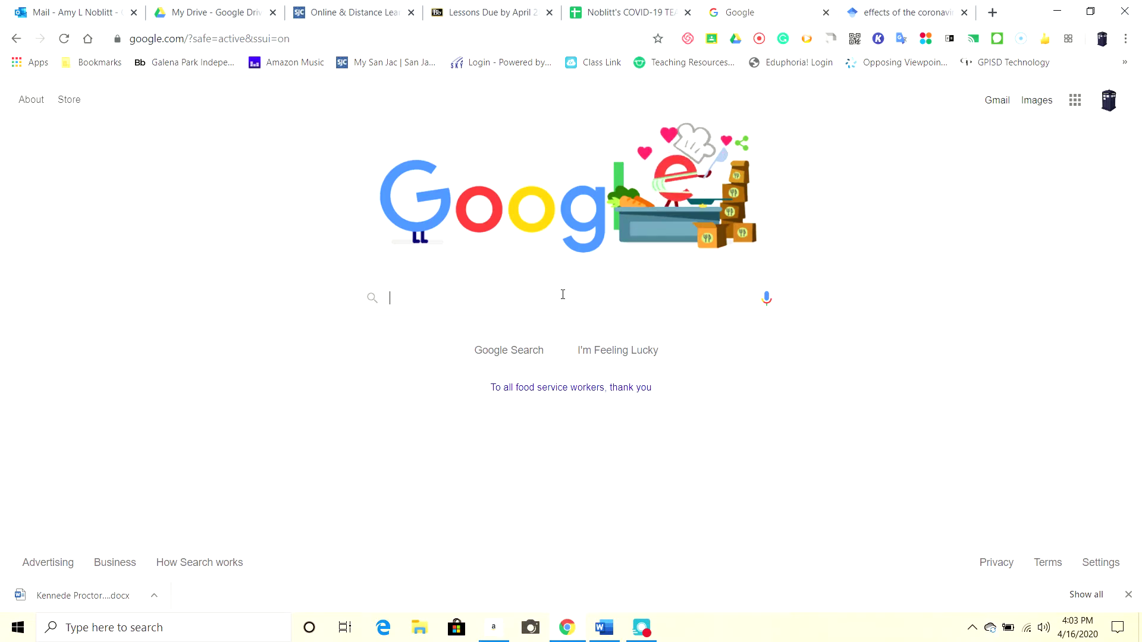
{"action": "type", "text": "effects o"}
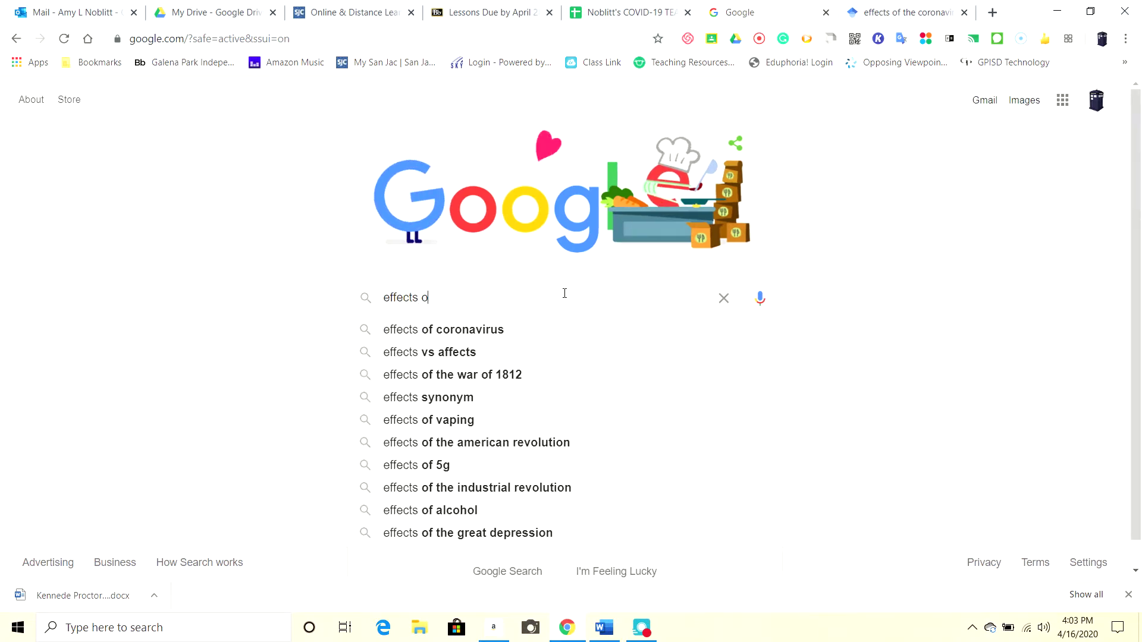
{"action": "type", "text": "f coronavirus"}
{"action": "key", "text": "Return"}
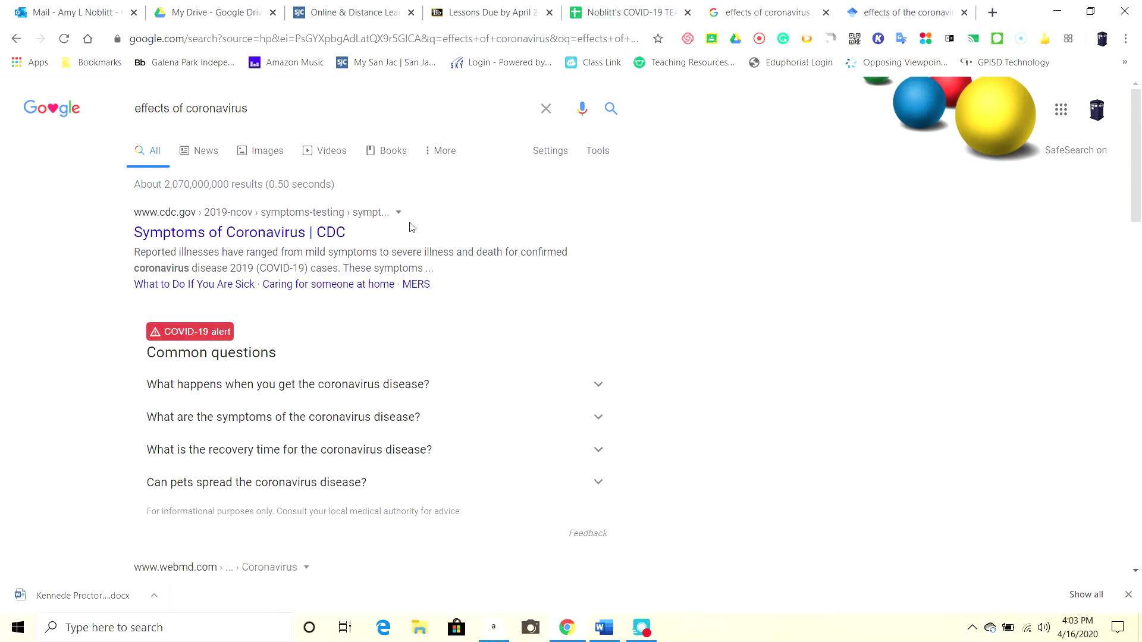
Open the CDC's "Symptoms of Coronavirus" page from the search results
{"action": "scroll", "coordinate": [409, 225], "scroll_direction": "down", "scroll_amount": 1}
{"action": "scroll", "coordinate": [273, 166], "scroll_direction": "down", "scroll_amount": 1}
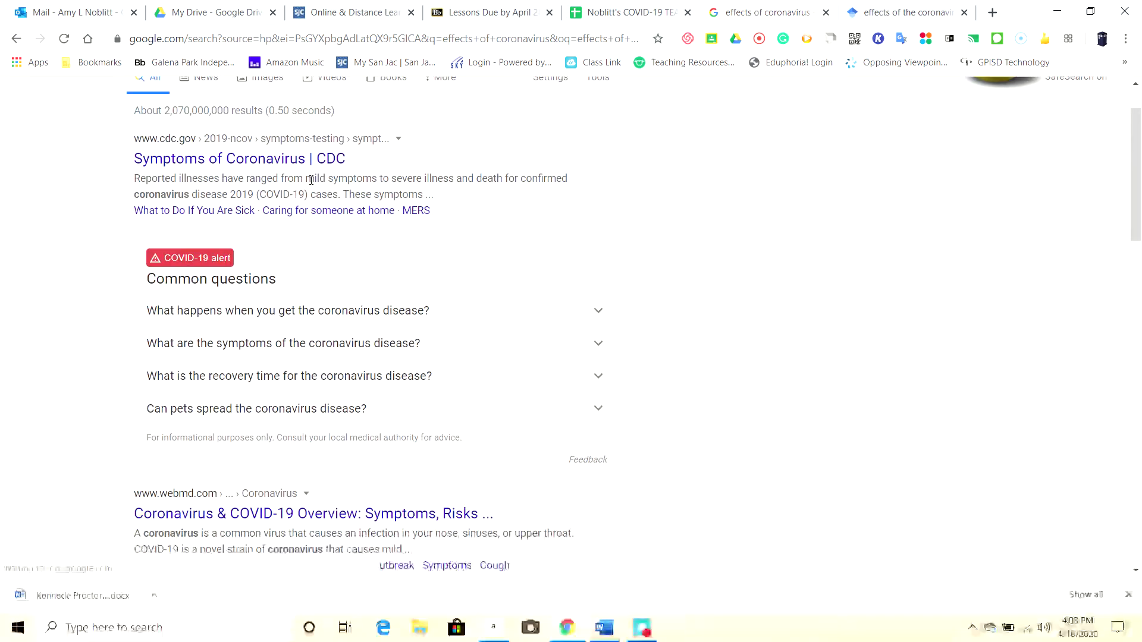
{"action": "left_click", "coordinate": [272, 162]}
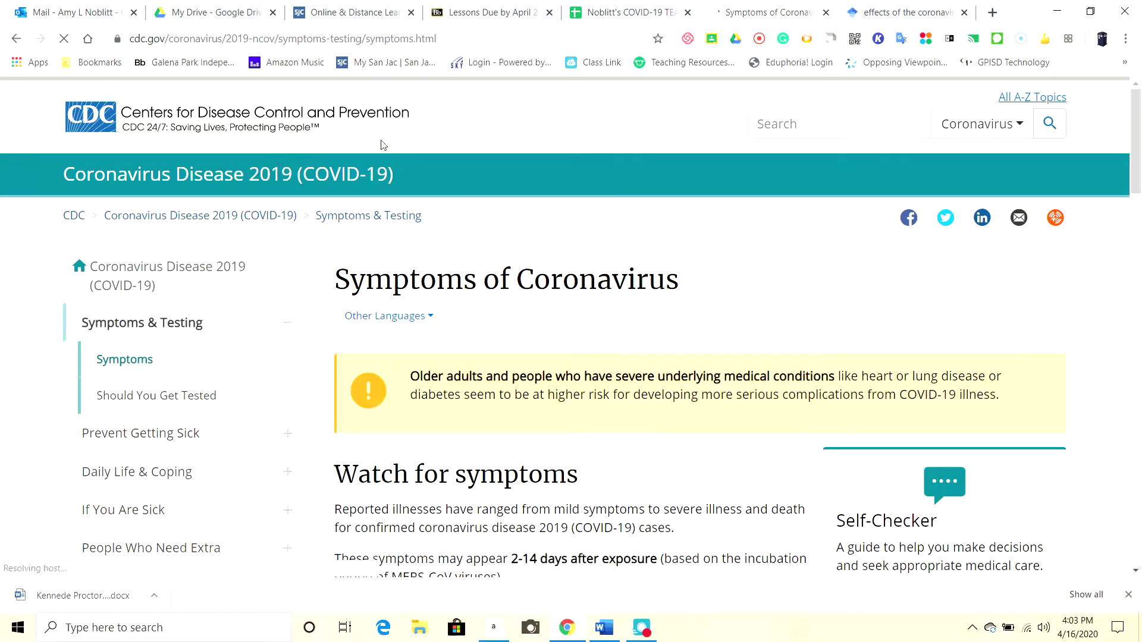
Look through the CDC symptoms page from its title to its footer for ready-made citation or author information
{"action": "scroll", "coordinate": [513, 264], "scroll_direction": "down", "scroll_amount": 3}
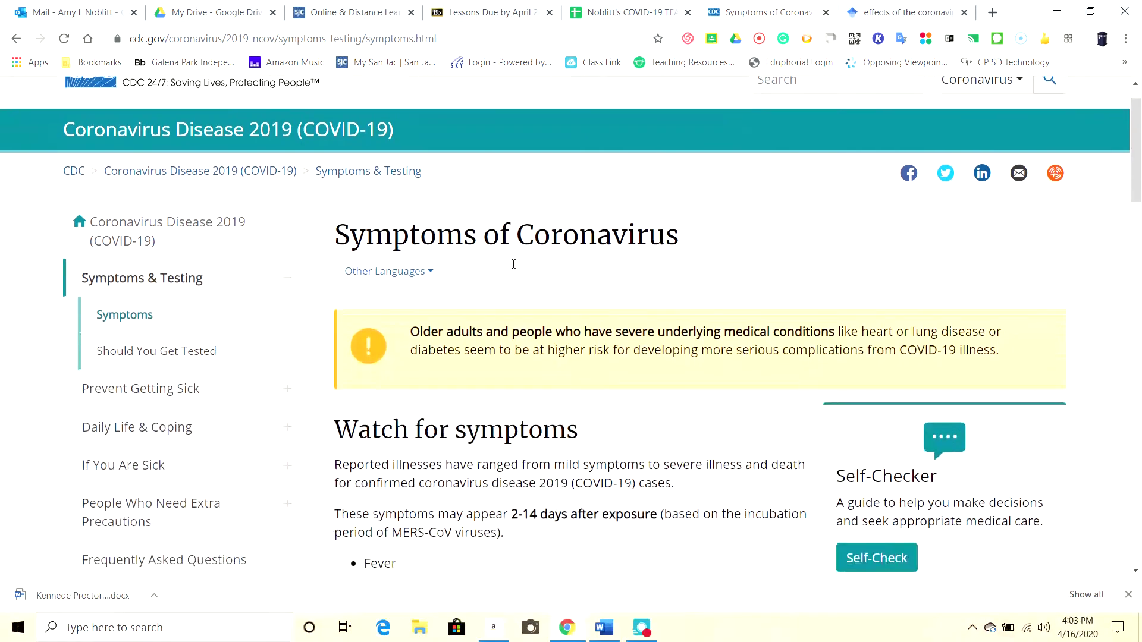
{"action": "scroll", "coordinate": [484, 347], "scroll_direction": "down", "scroll_amount": 10}
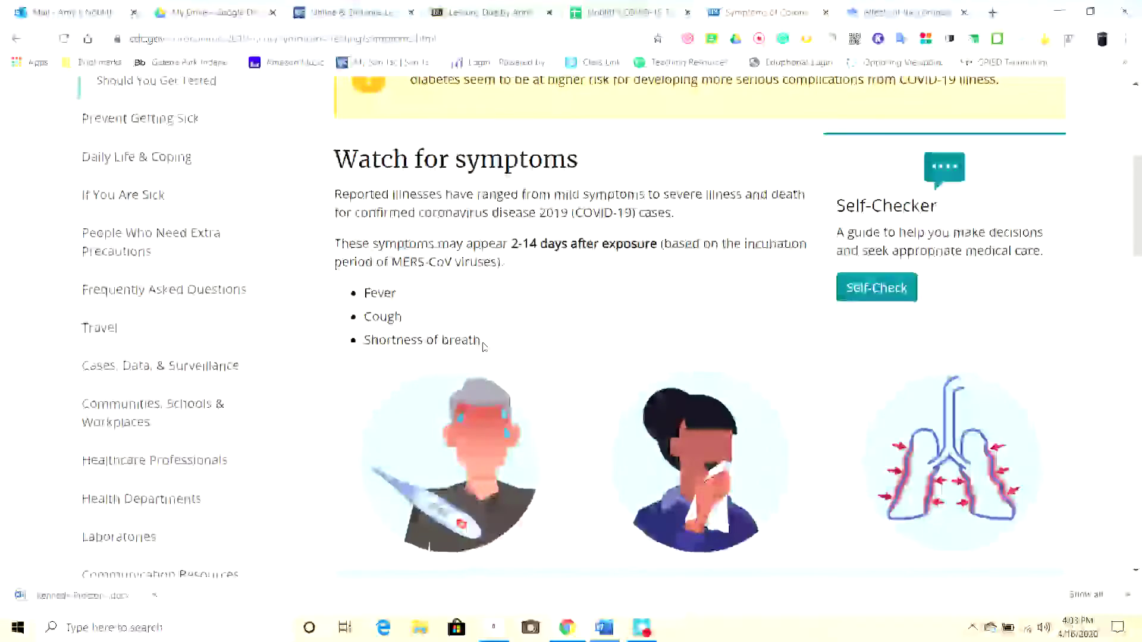
{"action": "scroll", "coordinate": [483, 342], "scroll_direction": "down", "scroll_amount": 6}
{"action": "scroll", "coordinate": [483, 343], "scroll_direction": "up", "scroll_amount": 7}
{"action": "scroll", "coordinate": [484, 343], "scroll_direction": "up", "scroll_amount": 5}
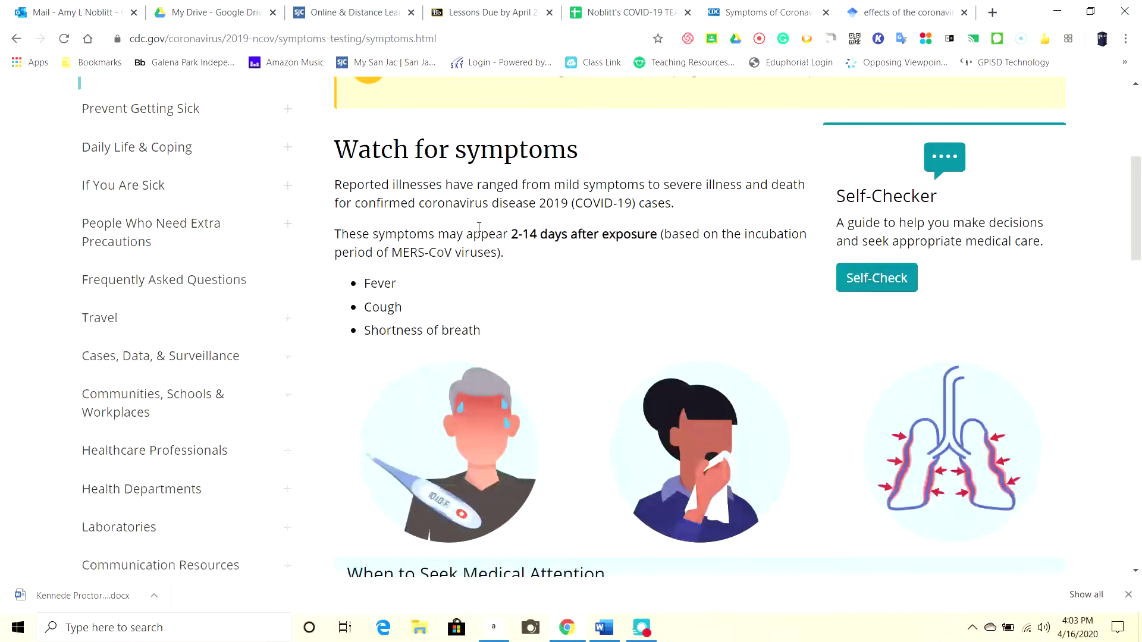
{"action": "scroll", "coordinate": [409, 172], "scroll_direction": "up", "scroll_amount": 5}
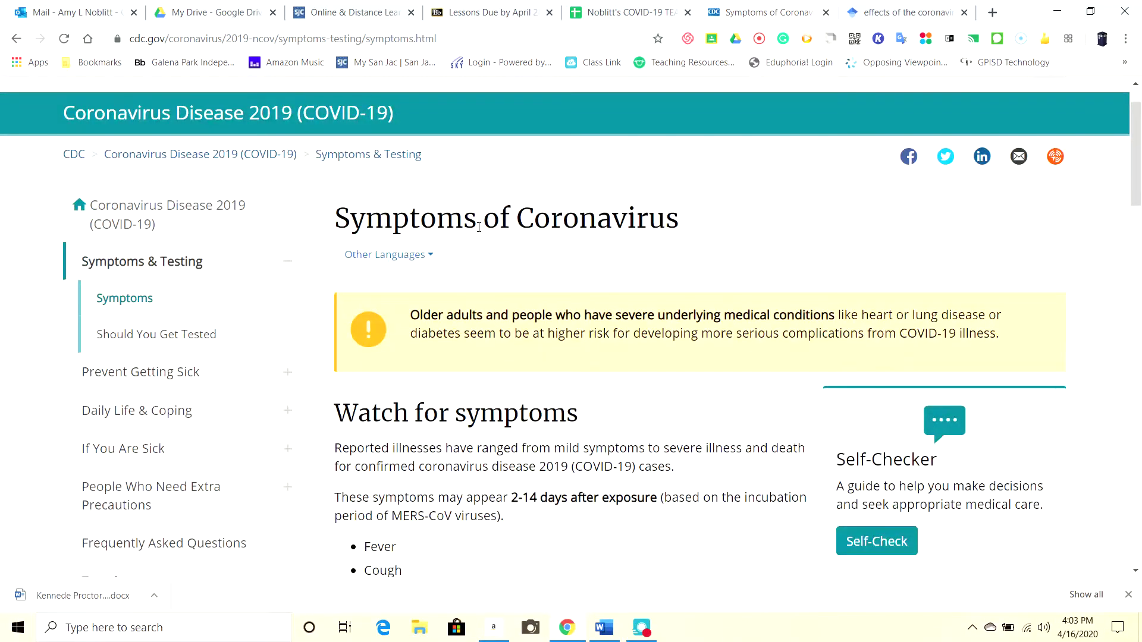
{"action": "scroll", "coordinate": [479, 227], "scroll_direction": "down", "scroll_amount": 13}
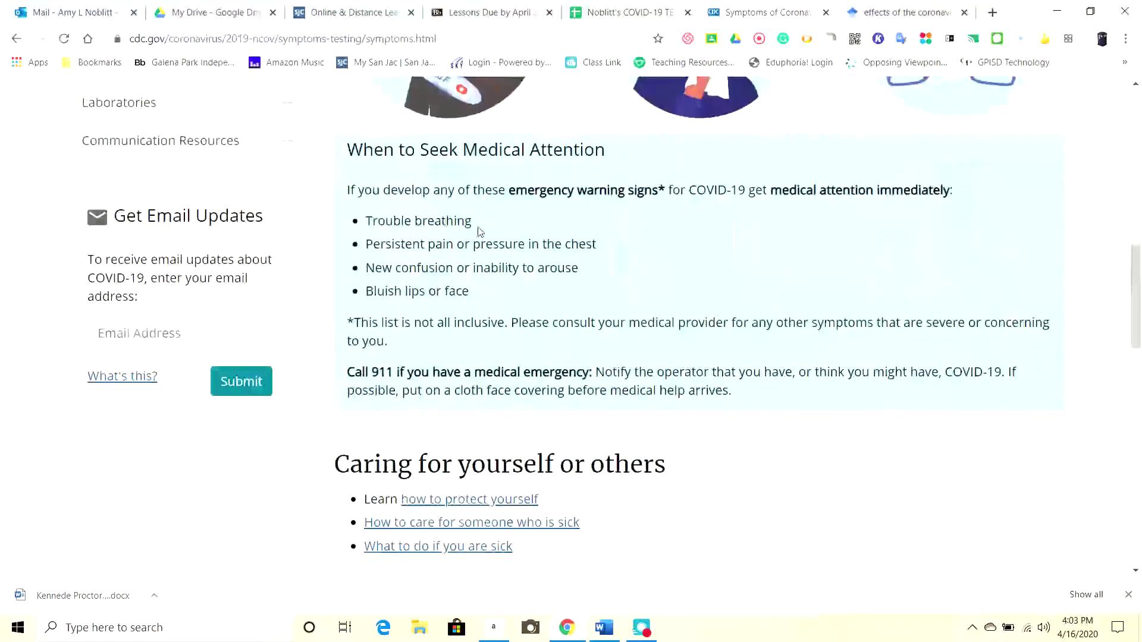
{"action": "scroll", "coordinate": [479, 227], "scroll_direction": "down", "scroll_amount": 16}
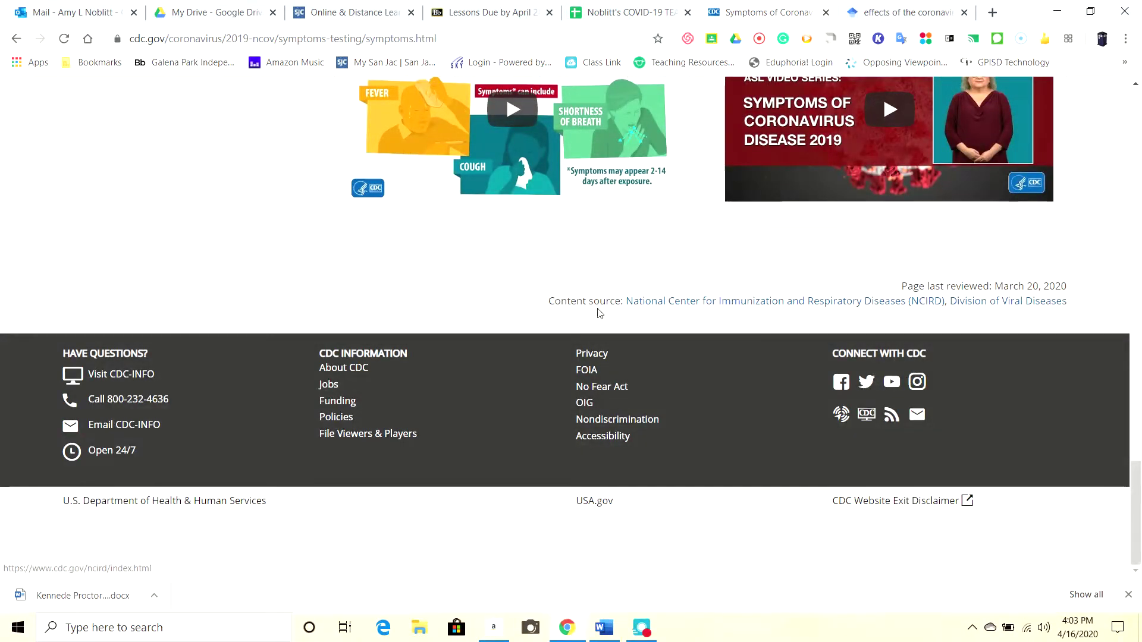
{"action": "scroll", "coordinate": [505, 269], "scroll_direction": "up", "scroll_amount": 9}
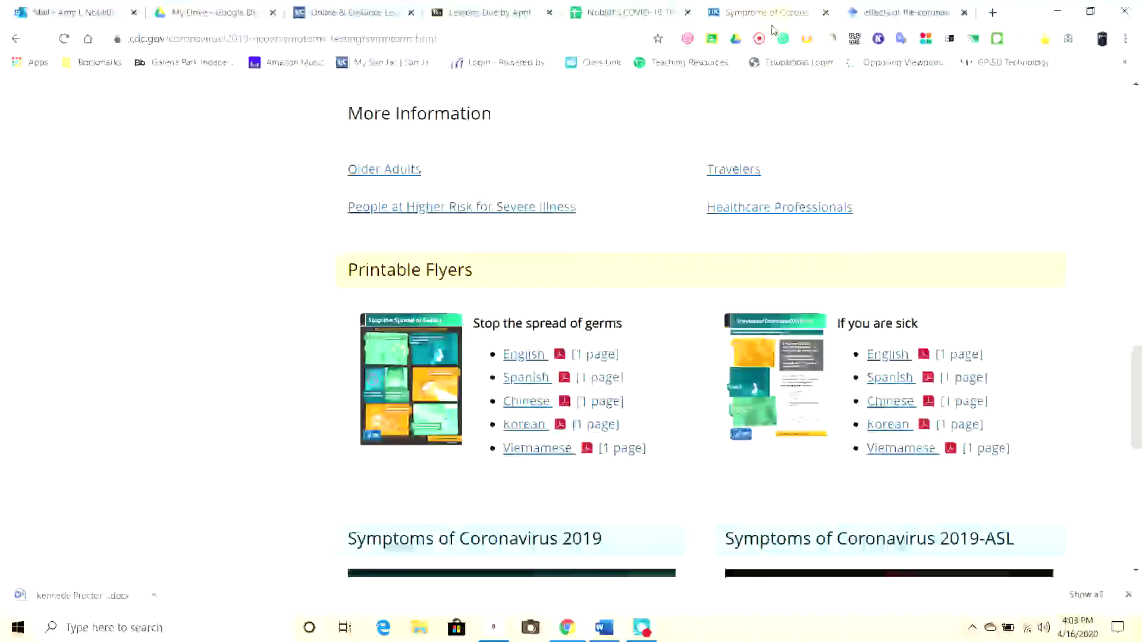
{"action": "scroll", "coordinate": [660, 181], "scroll_direction": "up", "scroll_amount": 5}
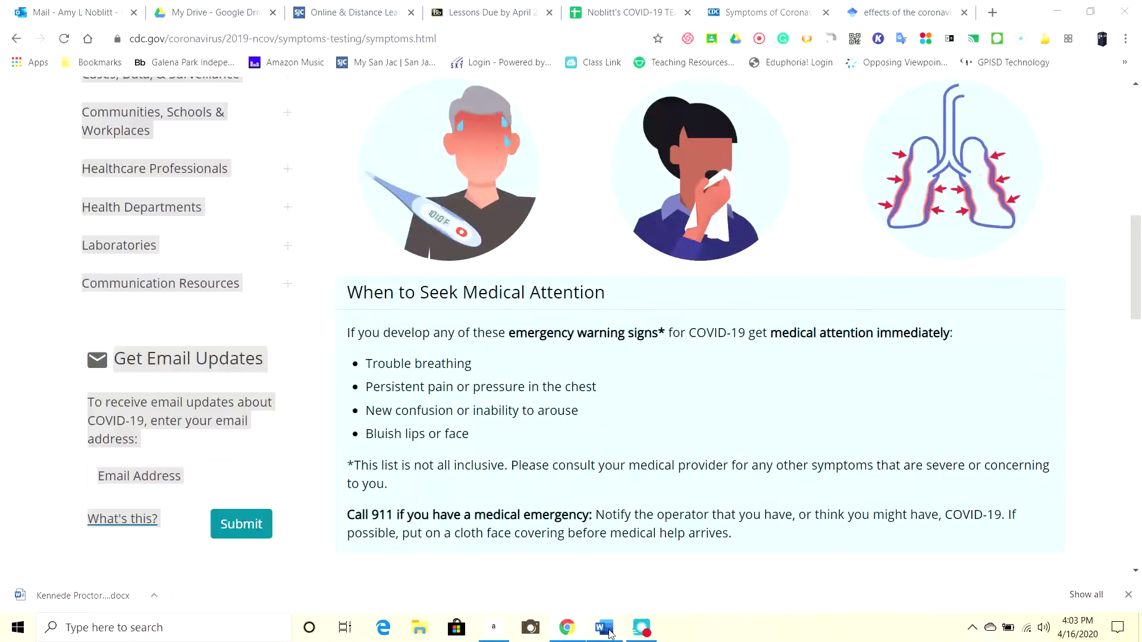
Switch to Word, place the cursor in Source #2's MLA Works Cited cell, and set the citation style to MLA Seventh Edition
{"action": "left_click", "coordinate": [605, 629]}
{"action": "left_click", "coordinate": [718, 204]}
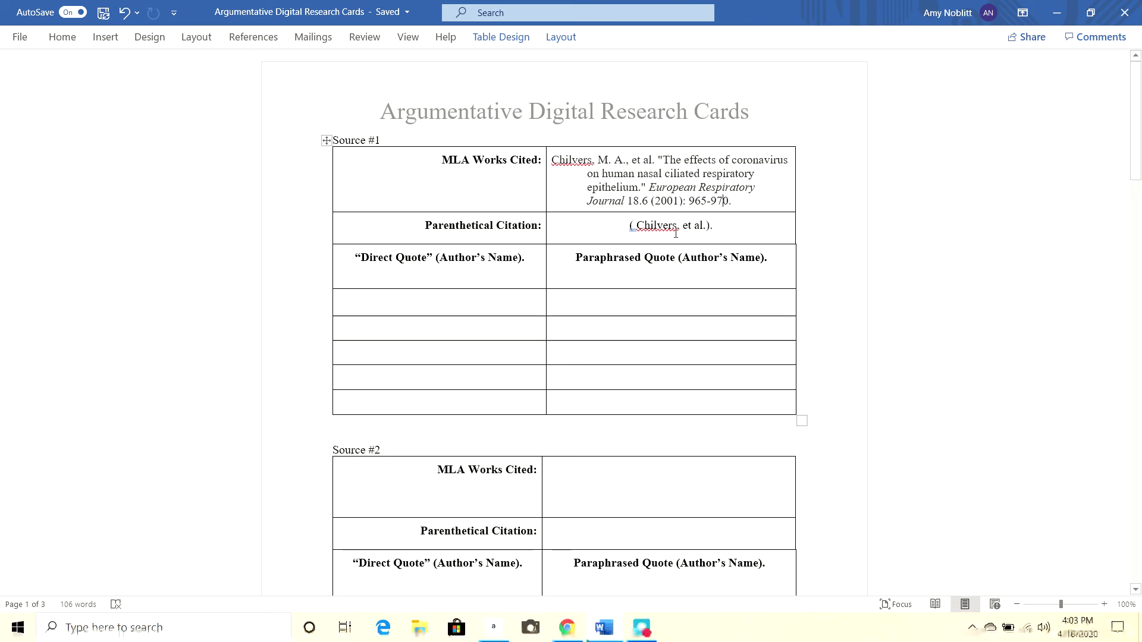
{"action": "left_click", "coordinate": [616, 484]}
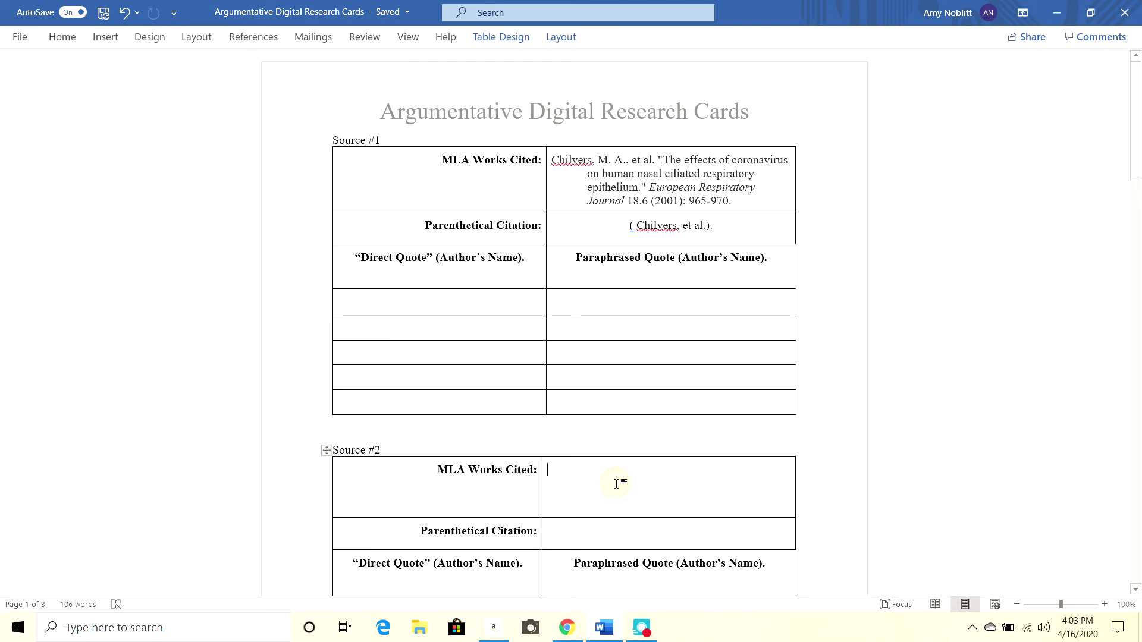
{"action": "left_click", "coordinate": [276, 43]}
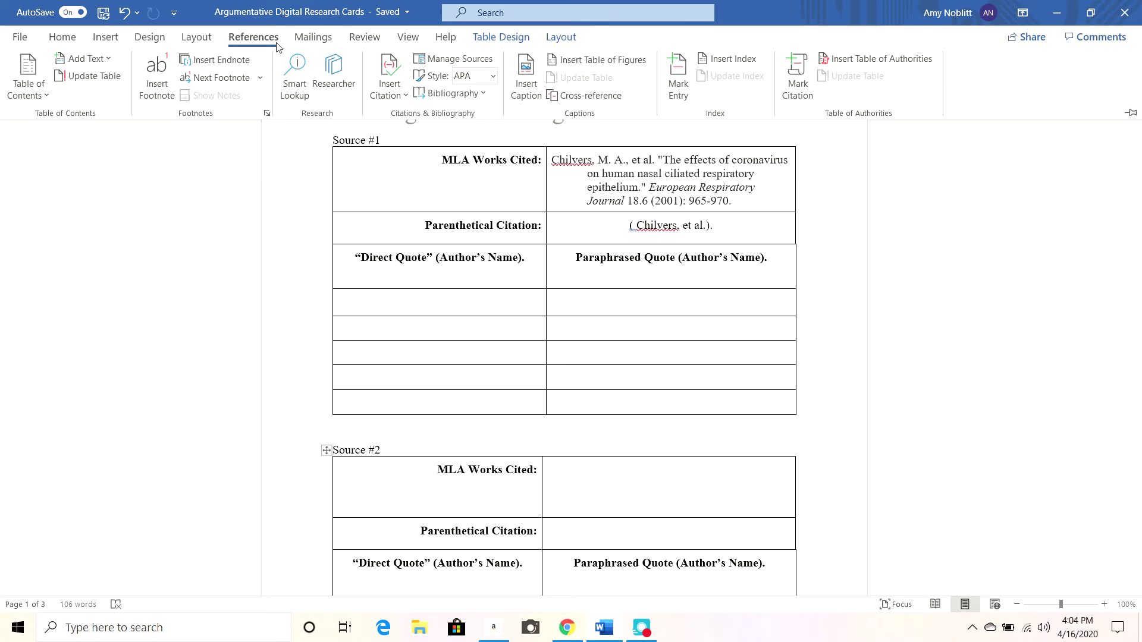
{"action": "left_click", "coordinate": [492, 76]}
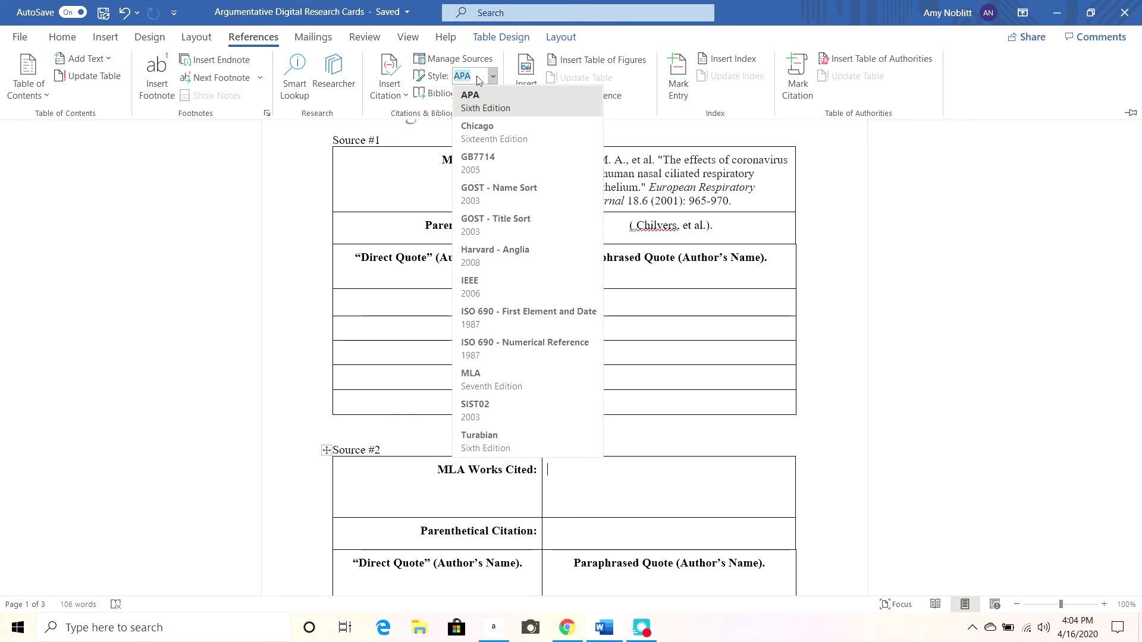
{"action": "left_click", "coordinate": [513, 374]}
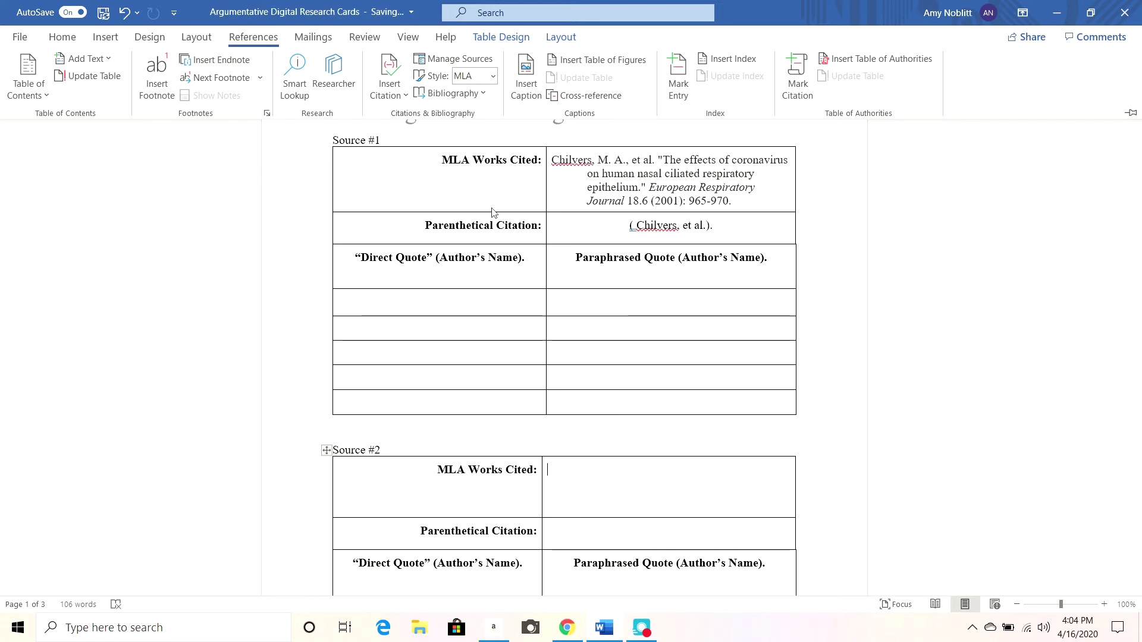
{"action": "left_click", "coordinate": [492, 76]}
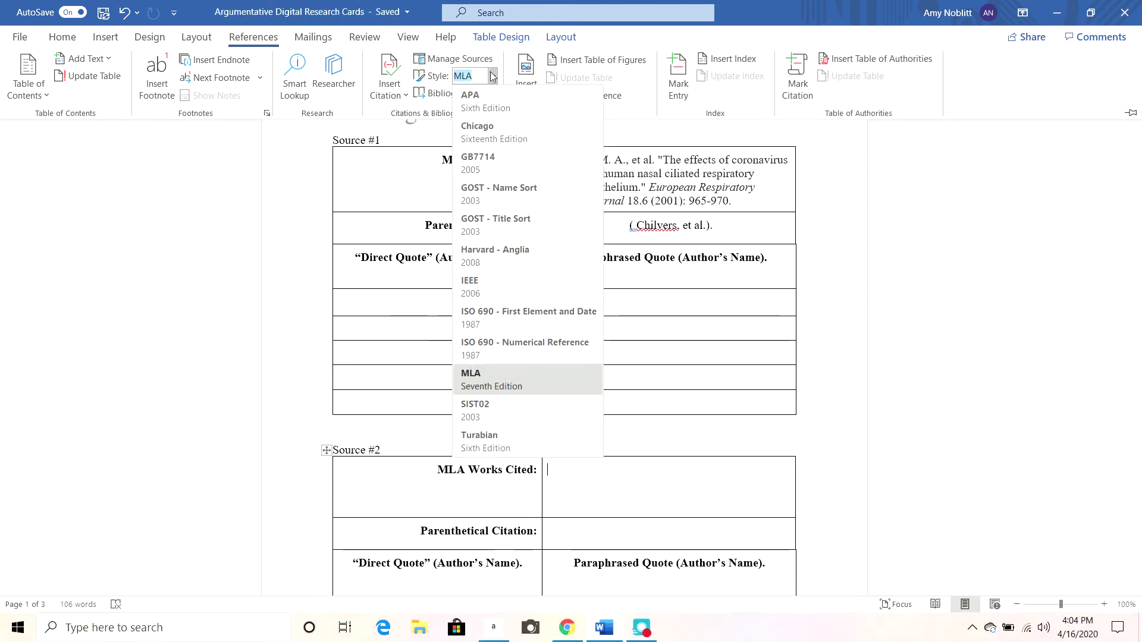
{"action": "left_click", "coordinate": [503, 375]}
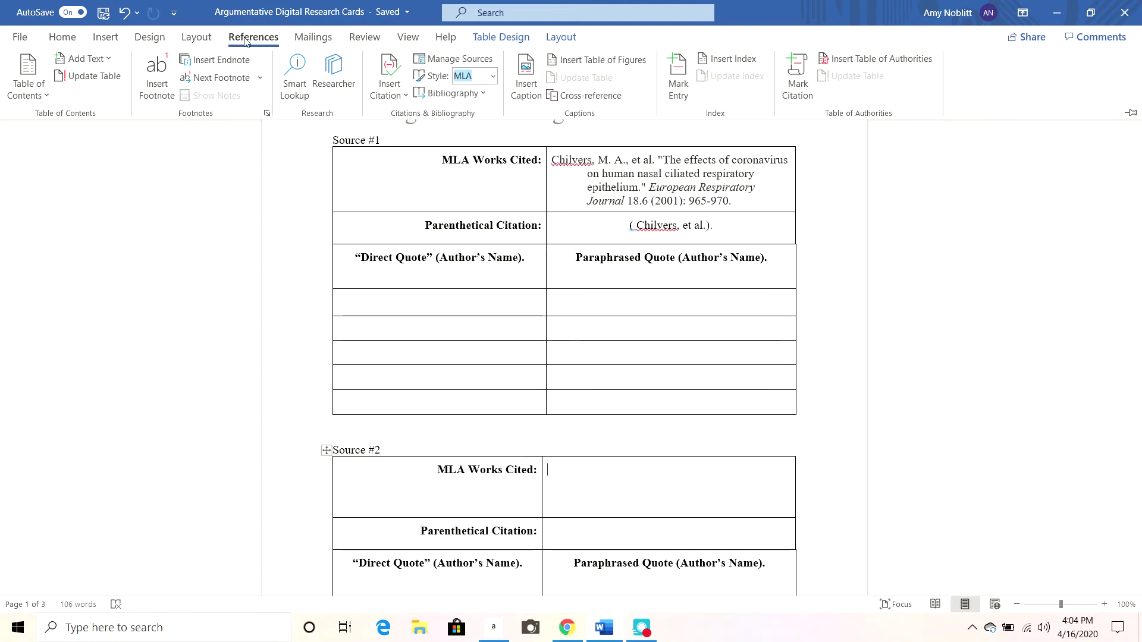
Start a new source in the Source Manager and set its type to Web site
{"action": "left_click", "coordinate": [471, 60]}
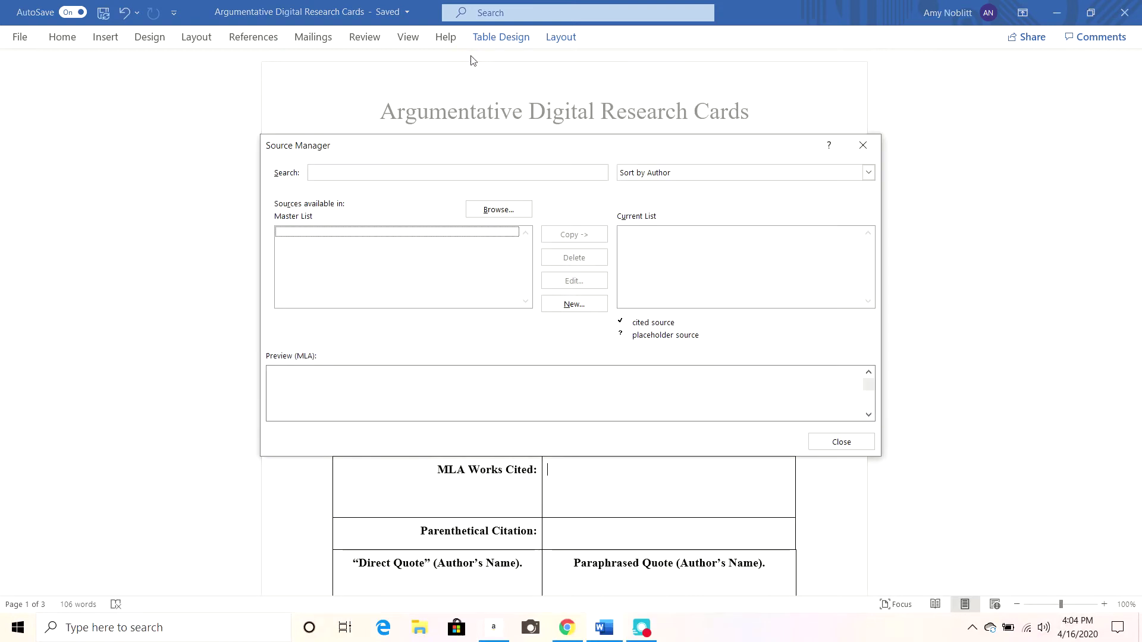
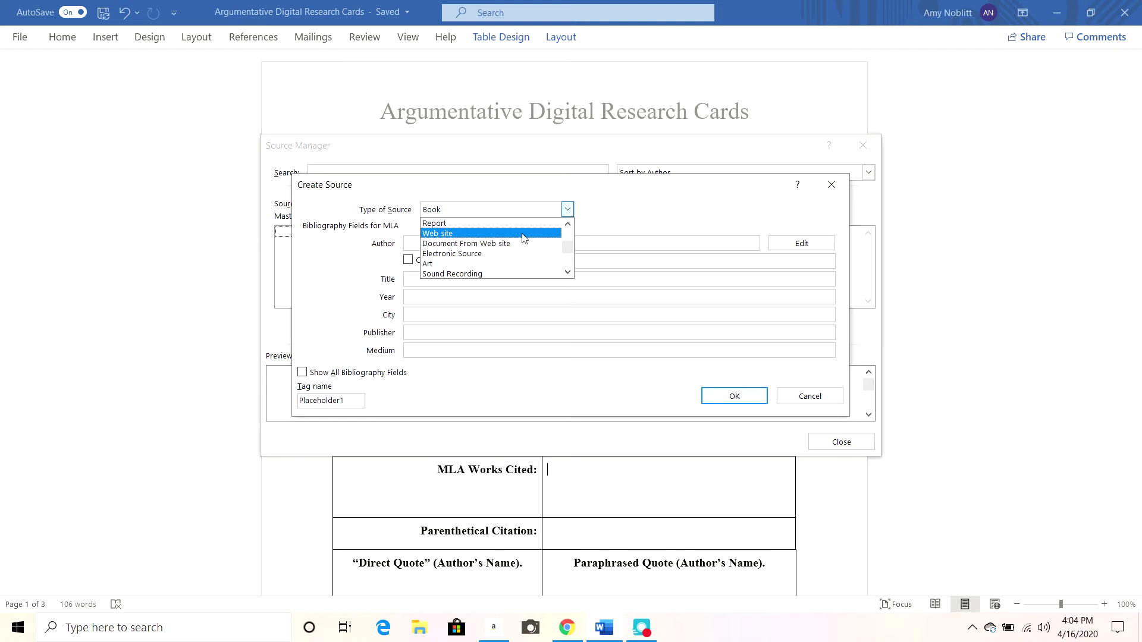
{"action": "left_click", "coordinate": [523, 234]}
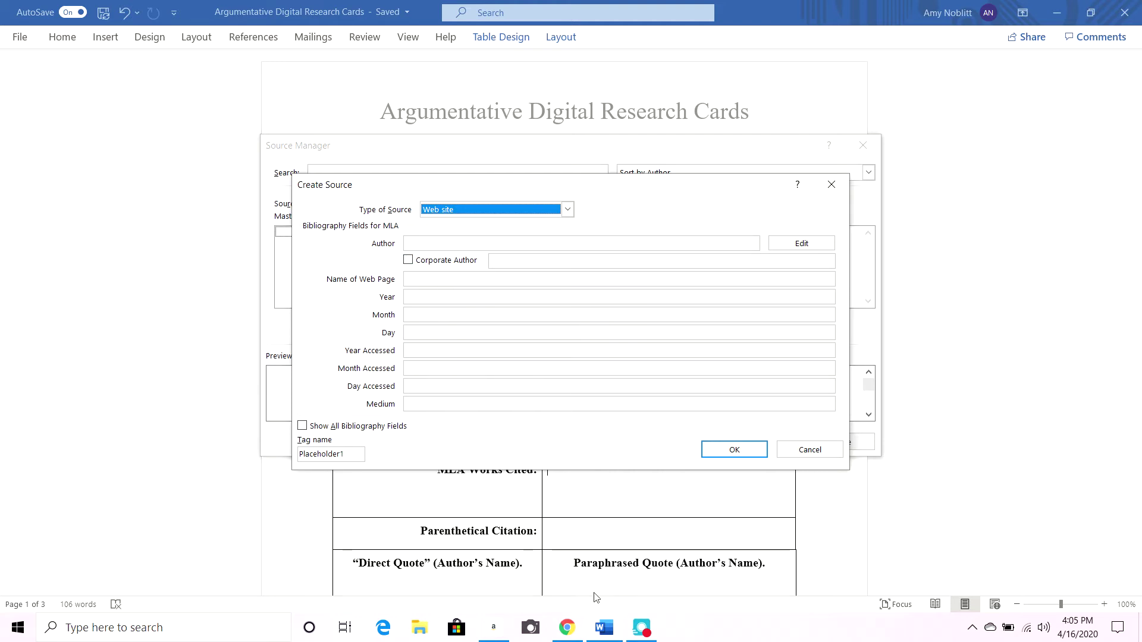
Switch to Chrome and examine the CDC page for its author, page title, last reviewed date and content source
{"action": "left_click", "coordinate": [567, 629]}
{"action": "scroll", "coordinate": [659, 275], "scroll_direction": "up", "scroll_amount": 5}
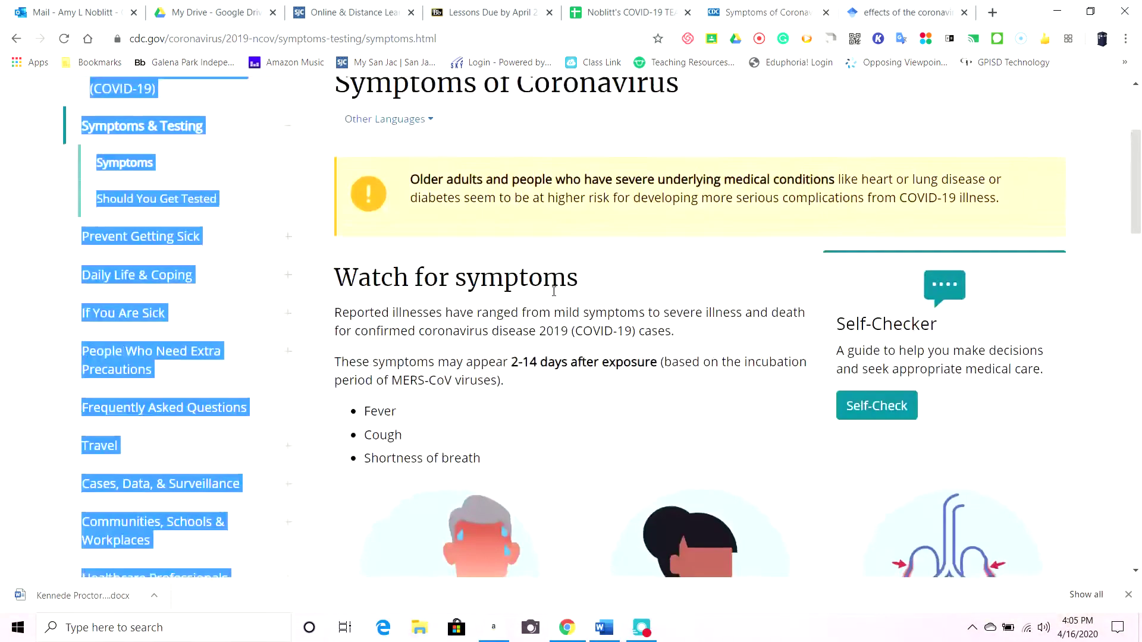
{"action": "left_click", "coordinate": [659, 275]}
{"action": "scroll", "coordinate": [659, 273], "scroll_direction": "up", "scroll_amount": 3}
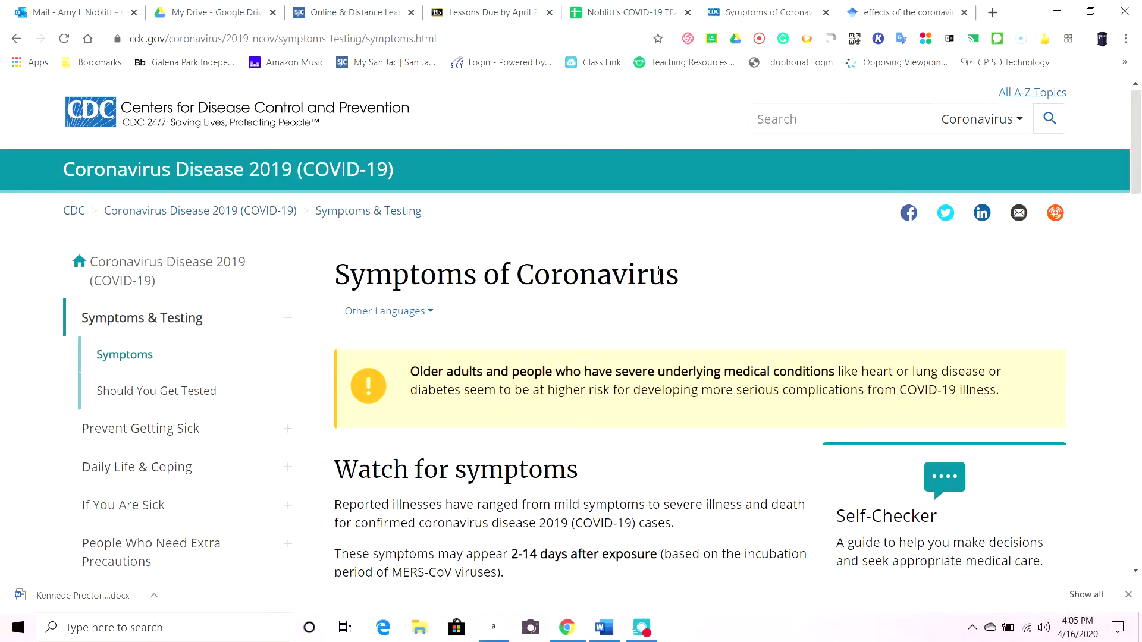
{"action": "scroll", "coordinate": [659, 274], "scroll_direction": "down", "scroll_amount": 1}
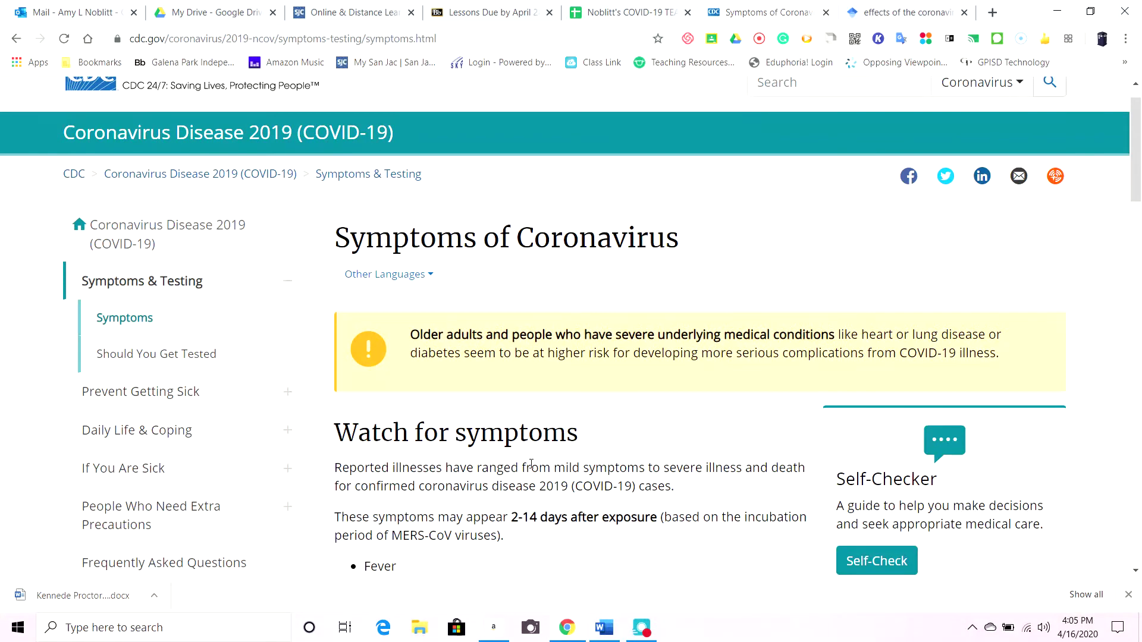
{"action": "scroll", "coordinate": [516, 501], "scroll_direction": "down", "scroll_amount": 15}
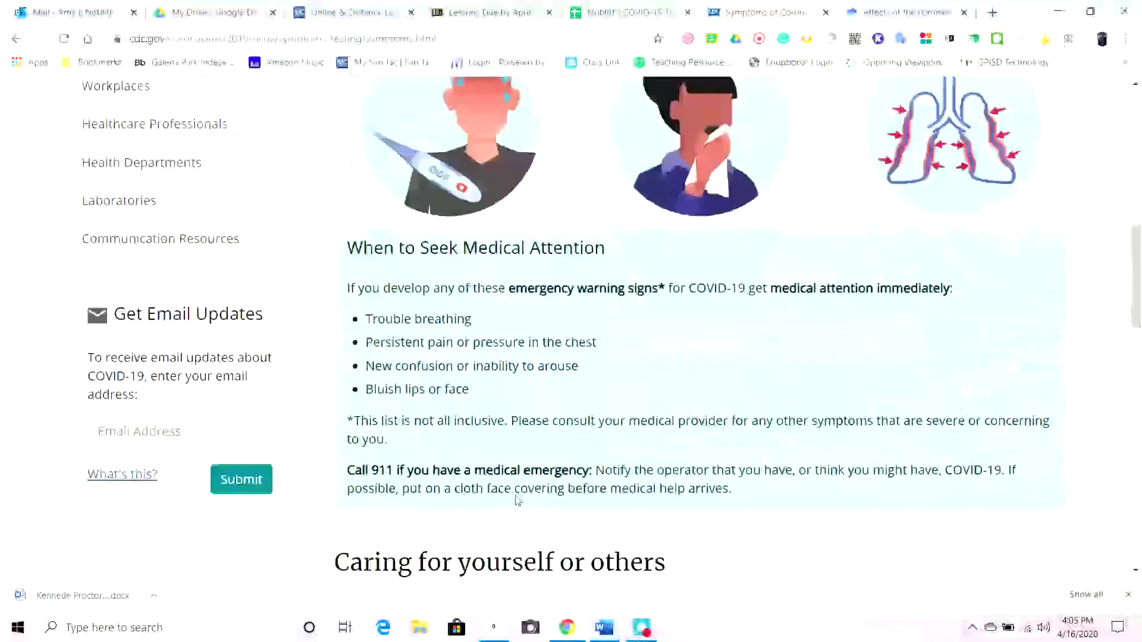
{"action": "scroll", "coordinate": [518, 501], "scroll_direction": "down", "scroll_amount": 10}
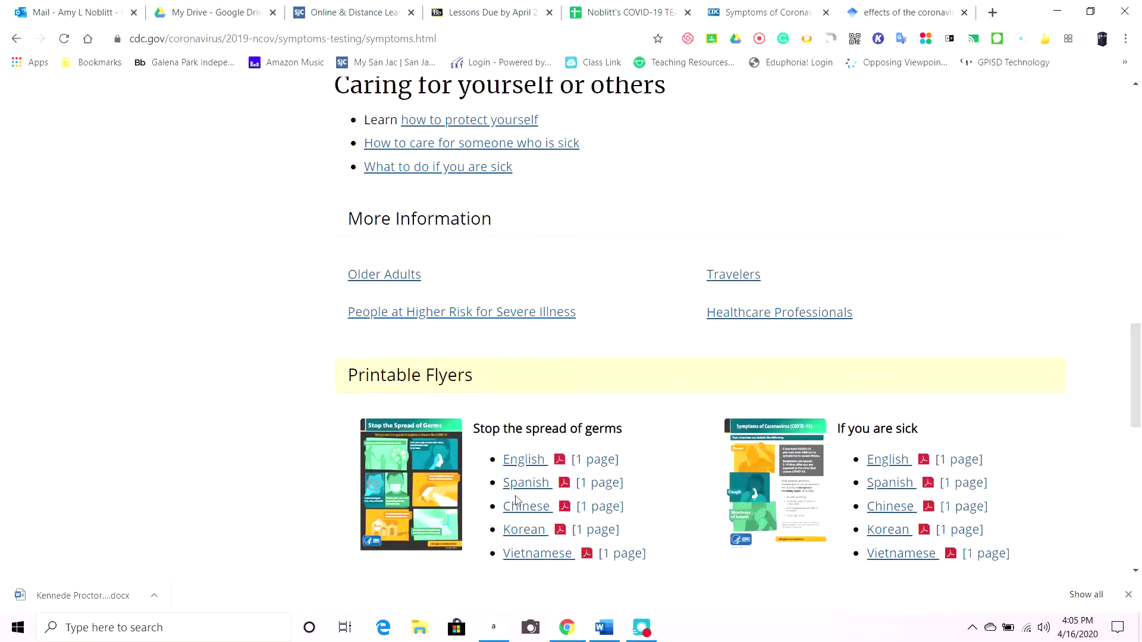
{"action": "scroll", "coordinate": [517, 501], "scroll_direction": "down", "scroll_amount": 3}
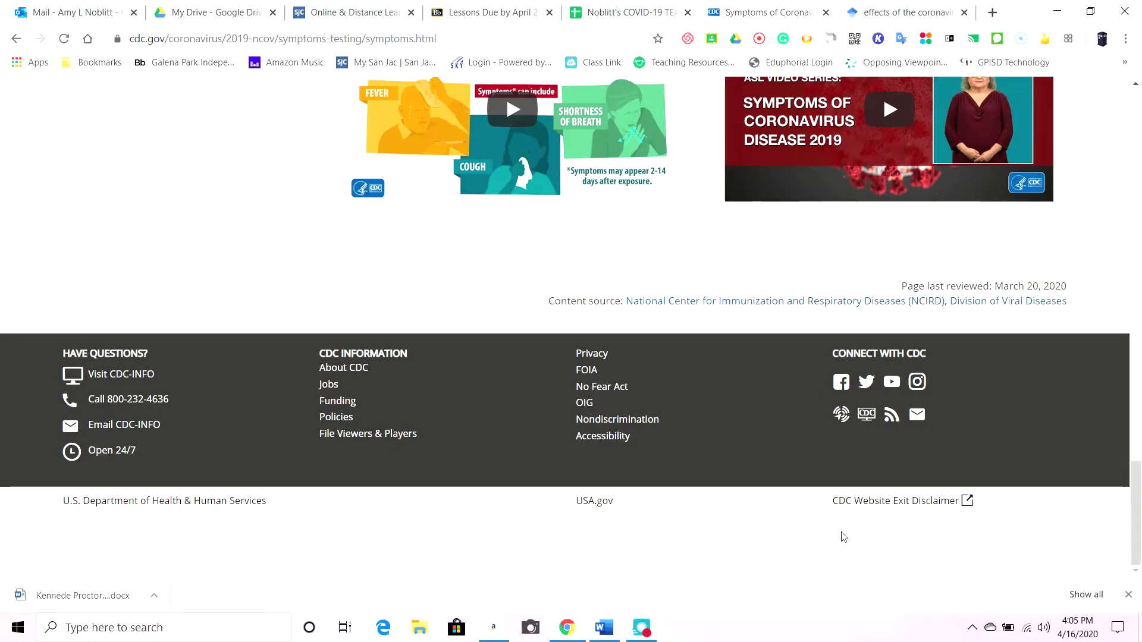
{"action": "scroll", "coordinate": [873, 516], "scroll_direction": "up", "scroll_amount": 7}
{"action": "scroll", "coordinate": [873, 515], "scroll_direction": "up", "scroll_amount": 15}
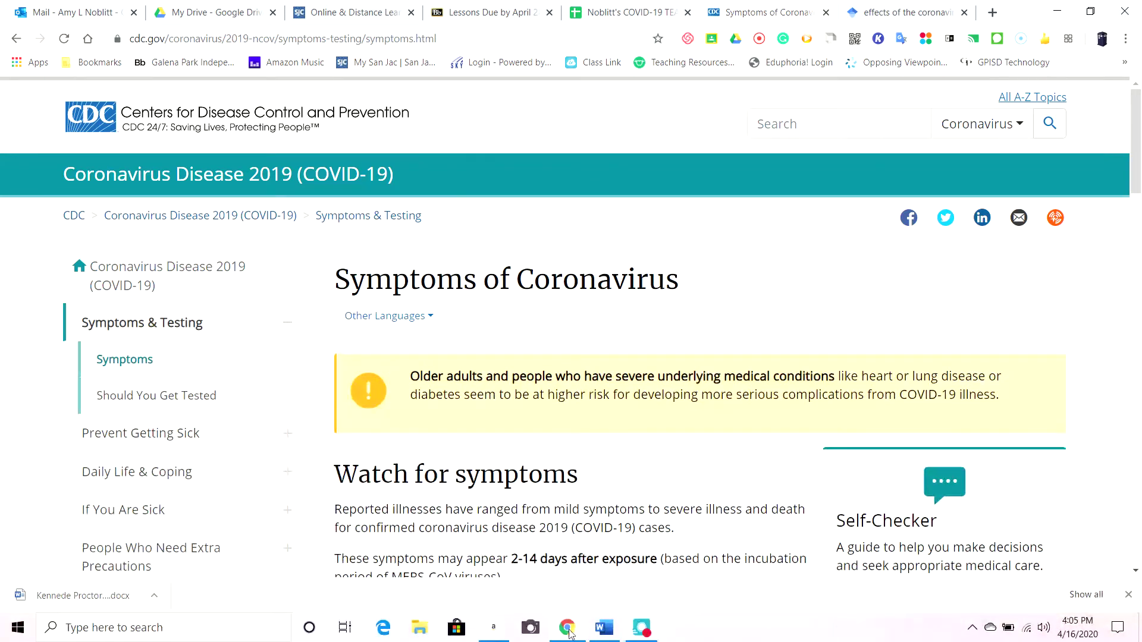
Return to the new Web site source in Word and enable Corporate Author for it
{"action": "left_click", "coordinate": [602, 631]}
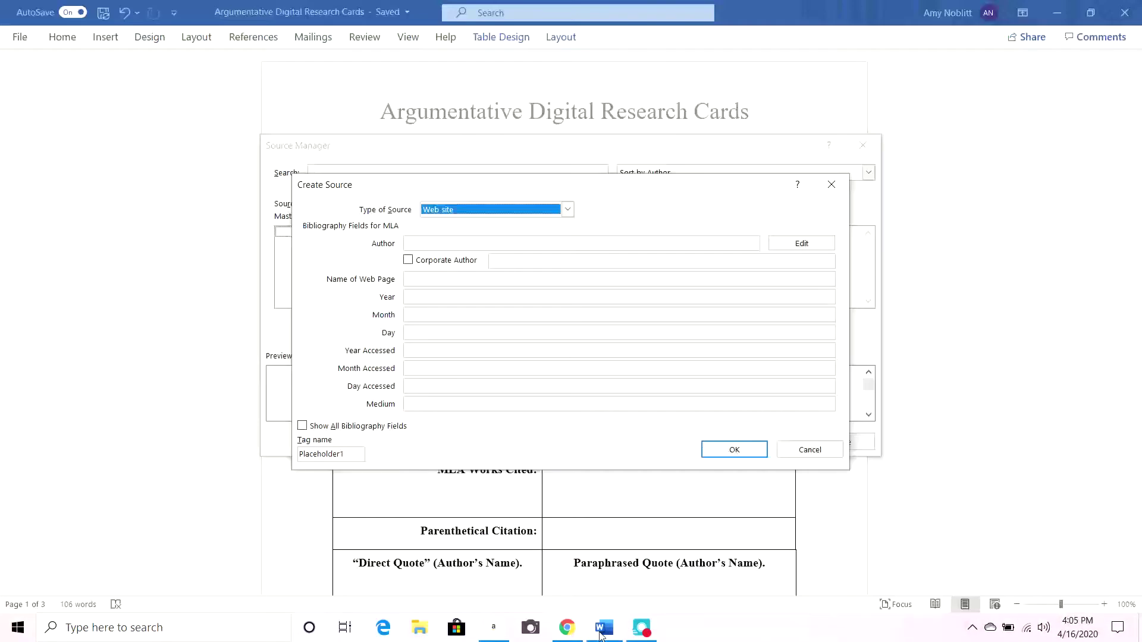
{"action": "left_click", "coordinate": [534, 238]}
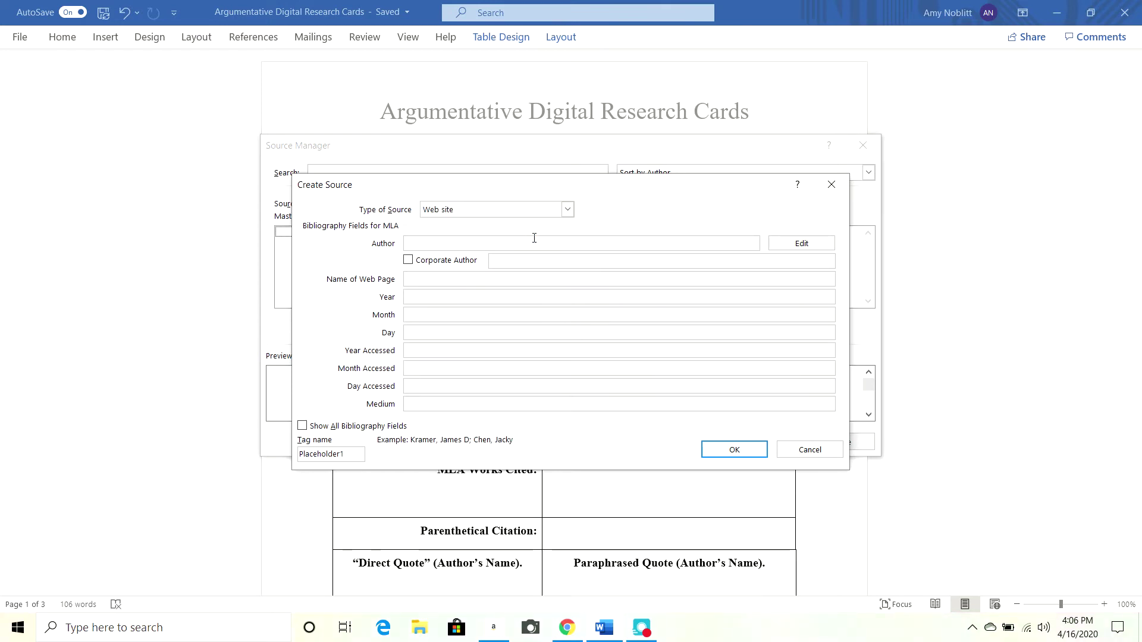
{"action": "left_click", "coordinate": [410, 261]}
{"action": "left_click", "coordinate": [411, 262]}
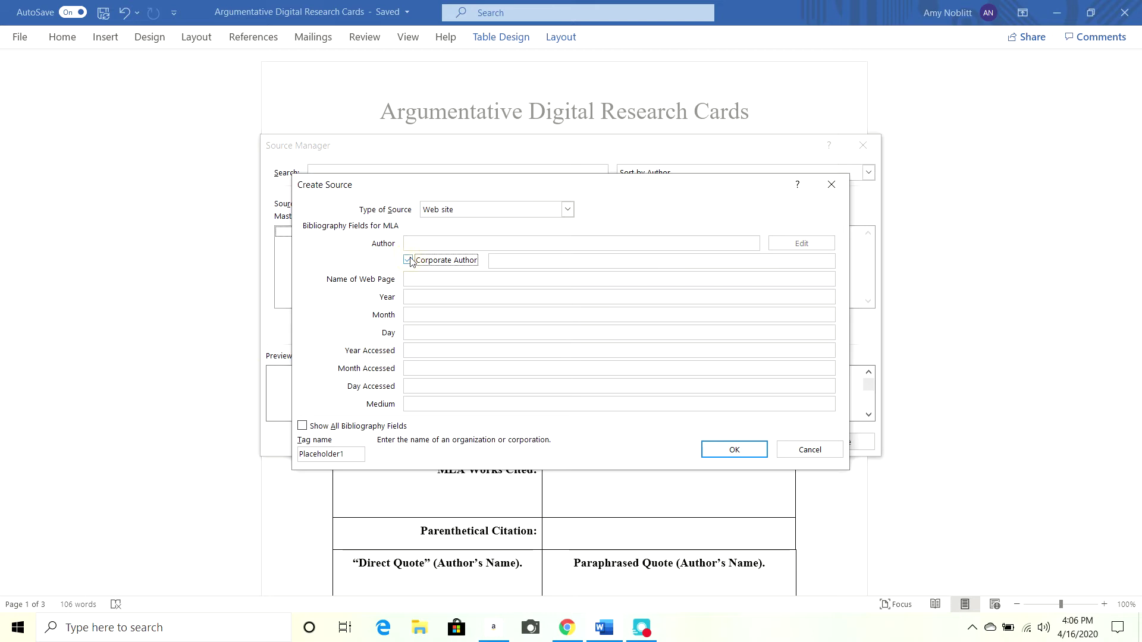
Enter Centers for Disease Control and Prevention as the source's corporate author, checking the organization's name on the CDC page in Chrome
{"action": "left_click", "coordinate": [534, 265]}
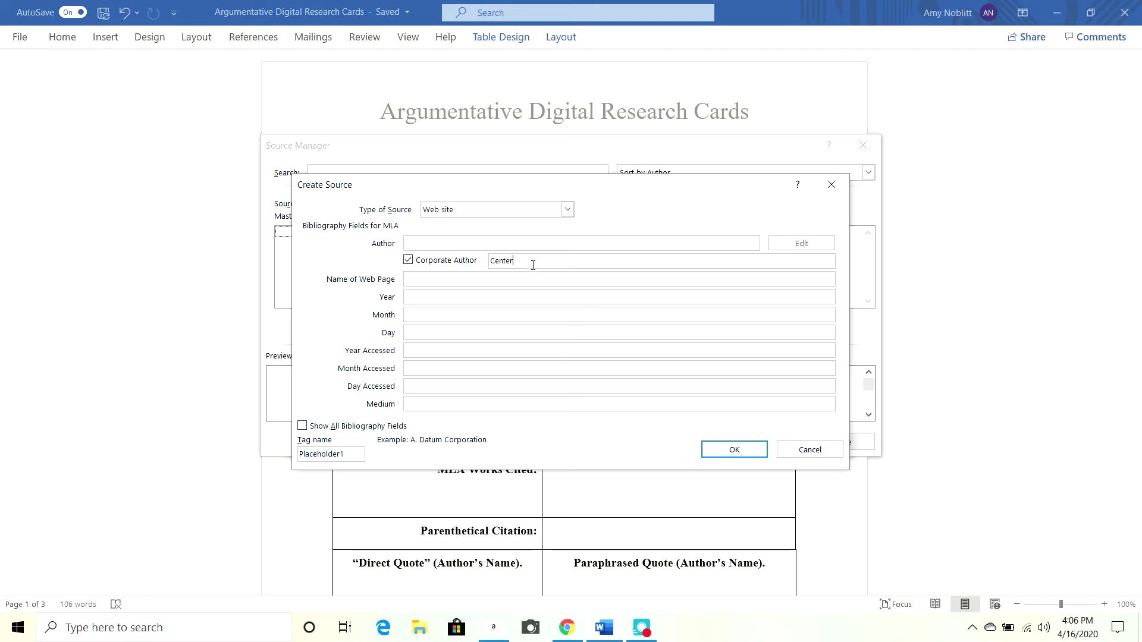
{"action": "left_click", "coordinate": [600, 631]}
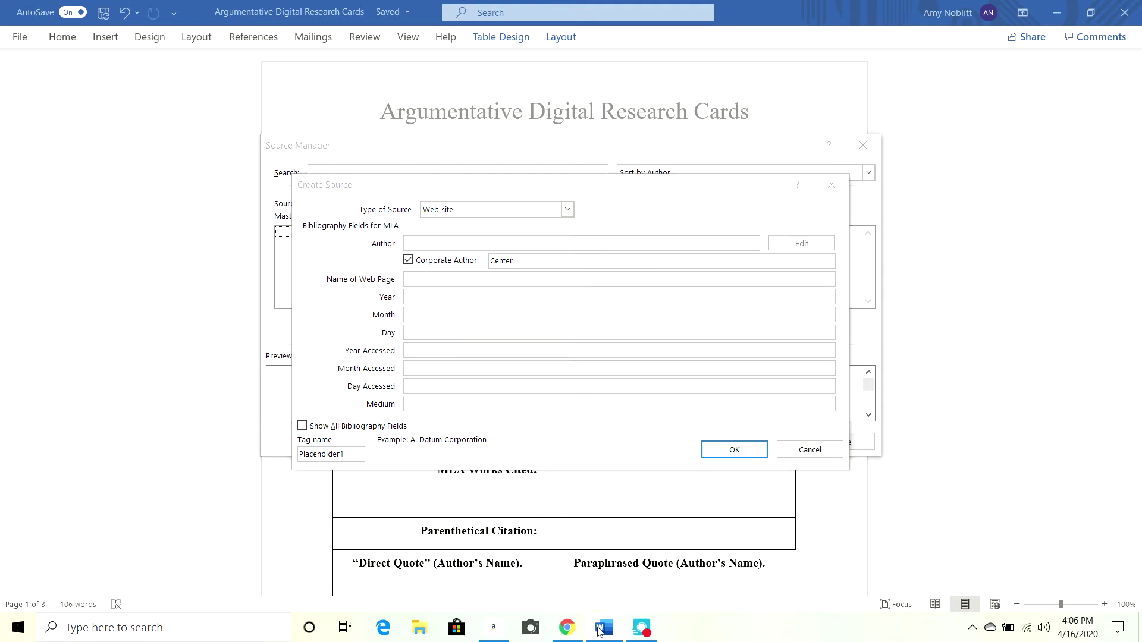
{"action": "left_click", "coordinate": [570, 633]}
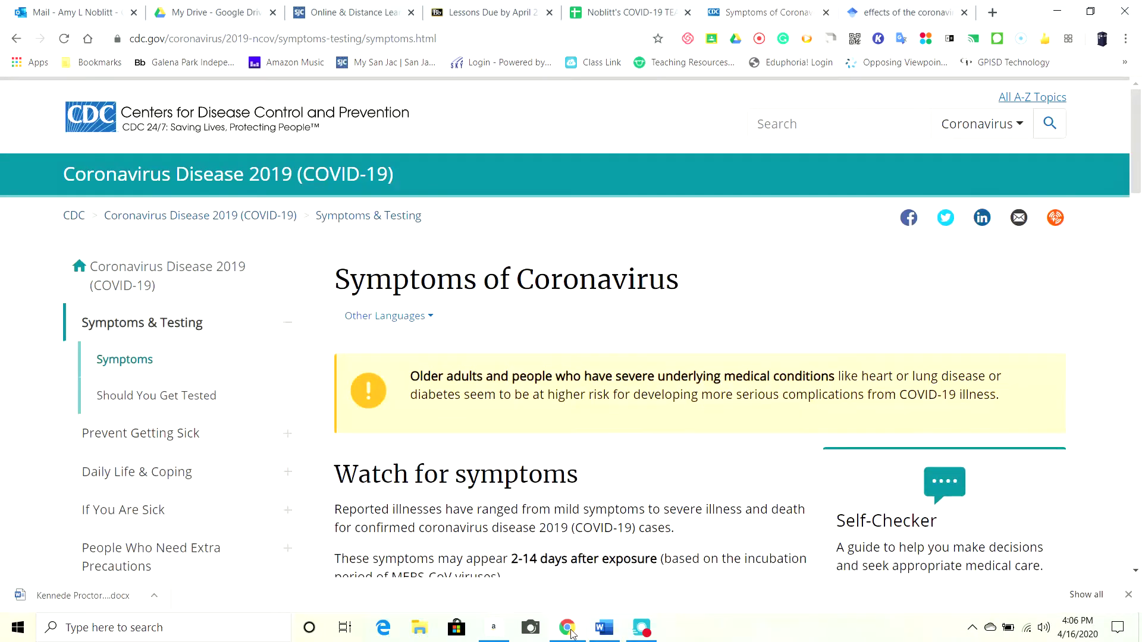
{"action": "left_click", "coordinate": [569, 632]}
{"action": "type", "text": "s for Dise"}
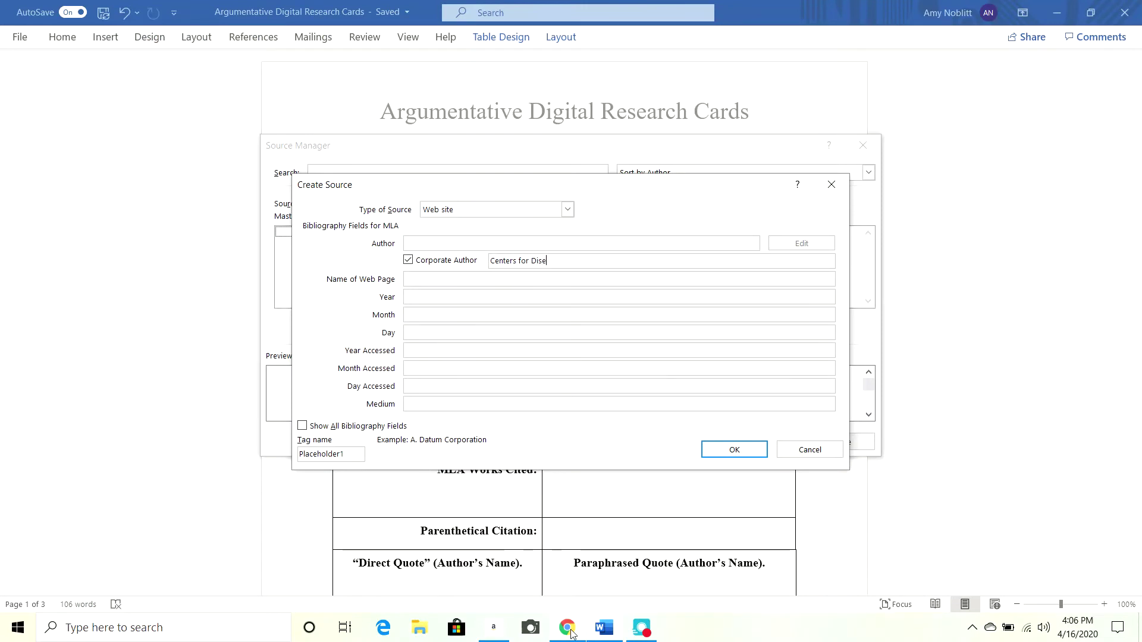
{"action": "type", "text": "ase Con"}
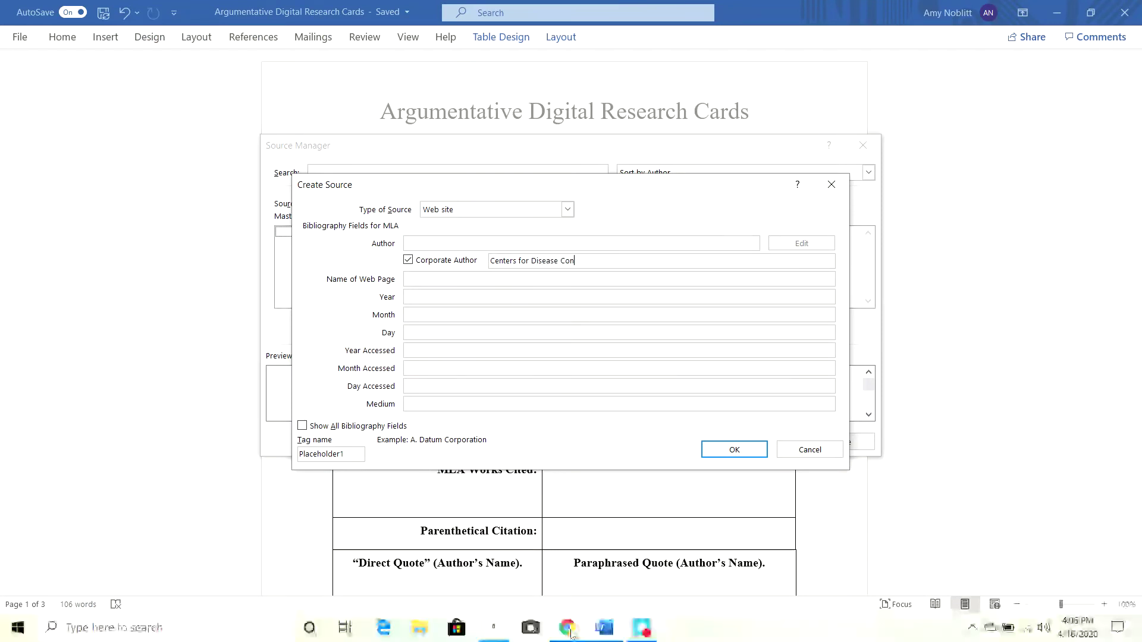
{"action": "type", "text": "trol and Pre"}
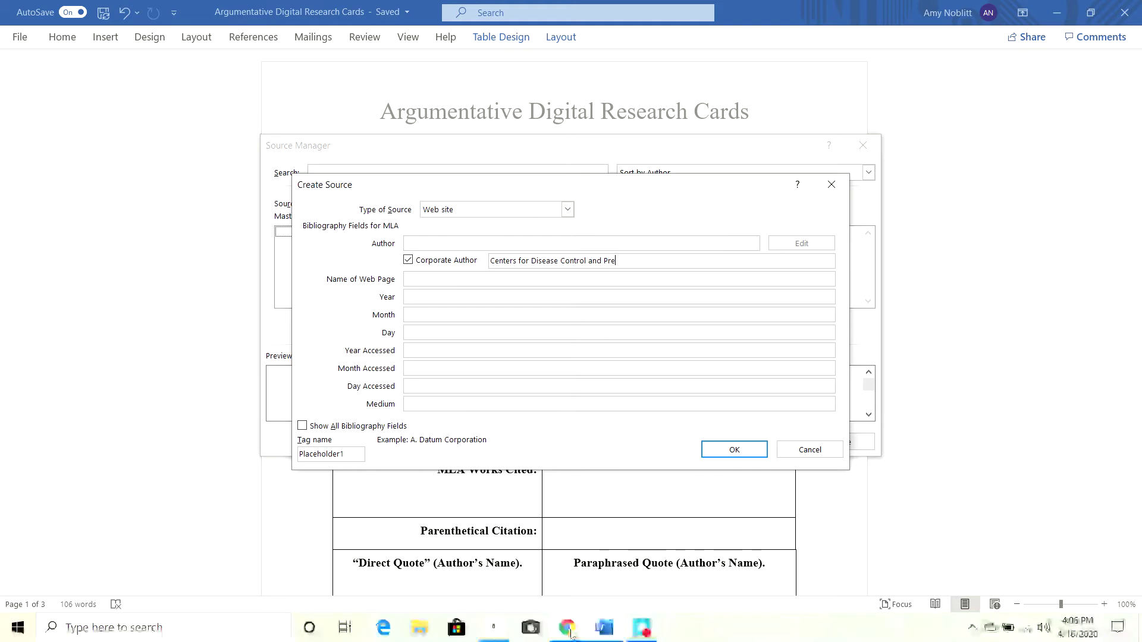
{"action": "type", "text": "vention"}
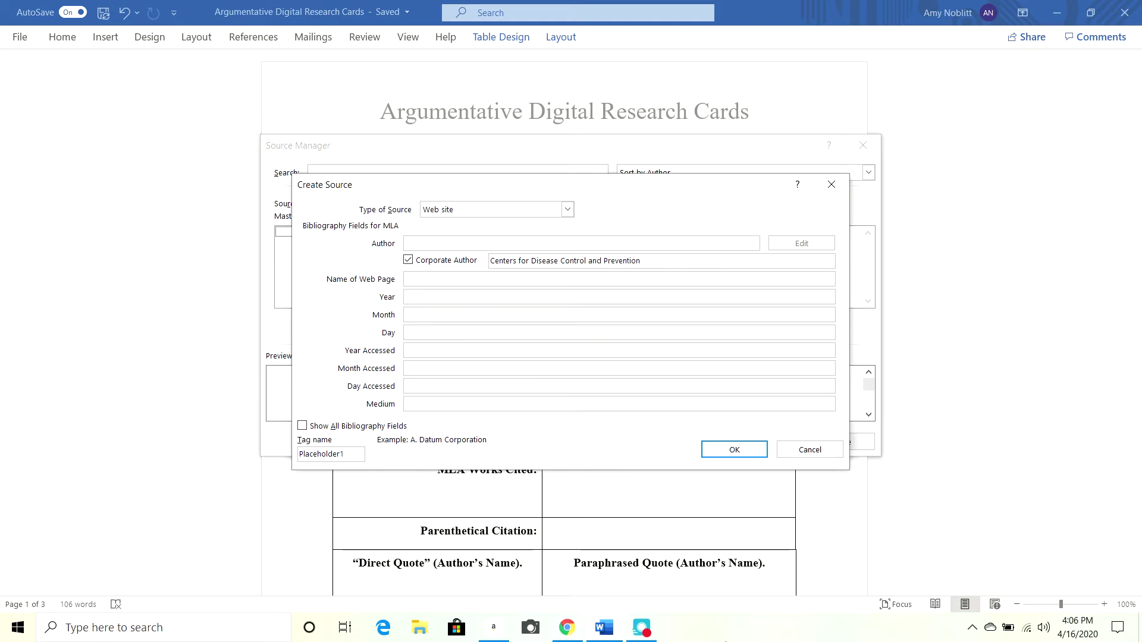
Check the page title on the CDC site in Chrome and enter Symptoms of Coronavirus as the source's web page name in Word
{"action": "left_click", "coordinate": [573, 623]}
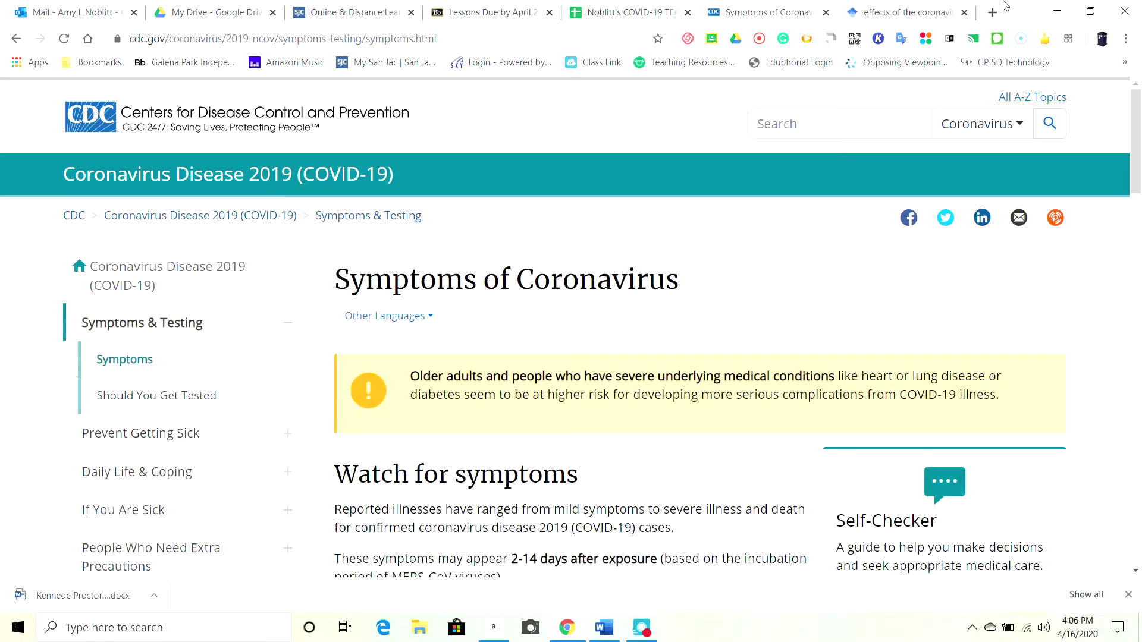
{"action": "left_click", "coordinate": [1057, 11]}
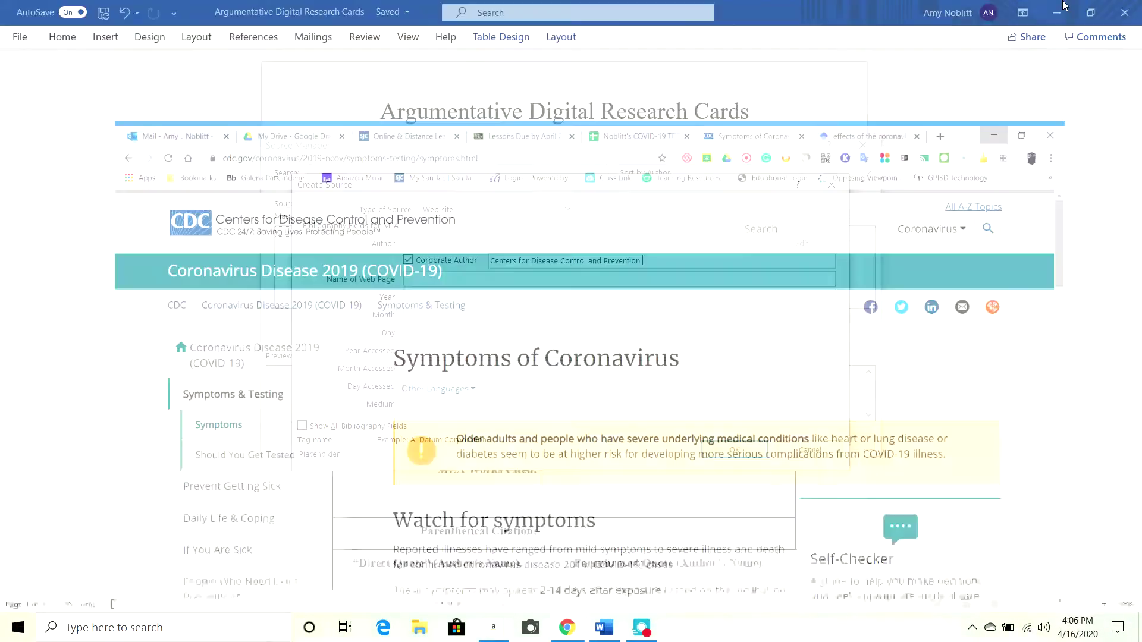
{"action": "left_click", "coordinate": [513, 278]}
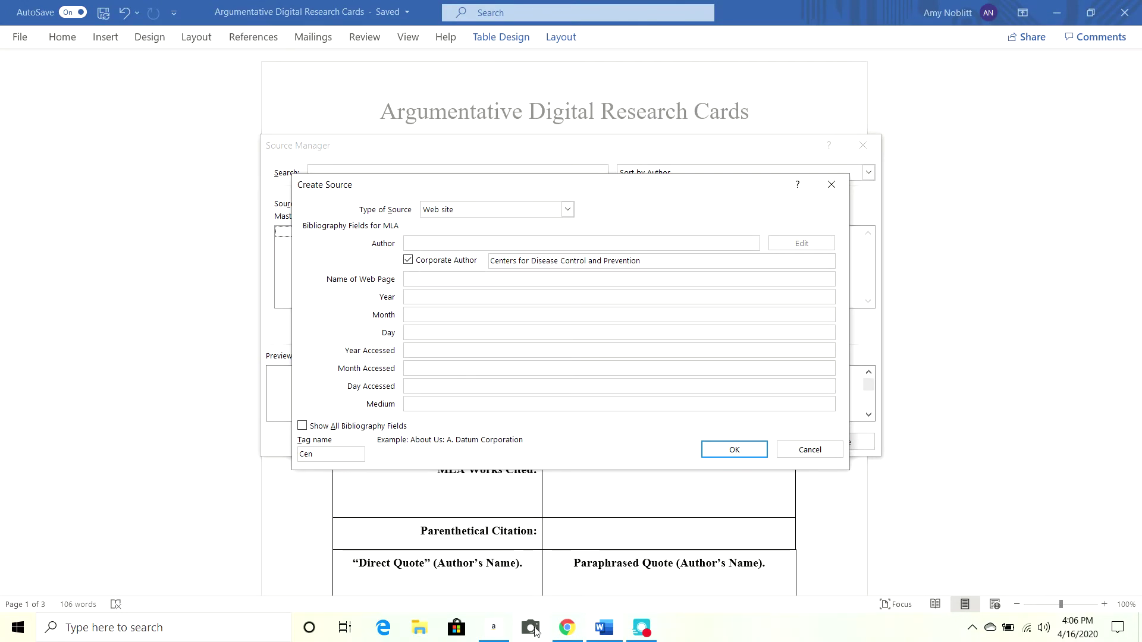
{"action": "mouse_move", "coordinate": [572, 628]}
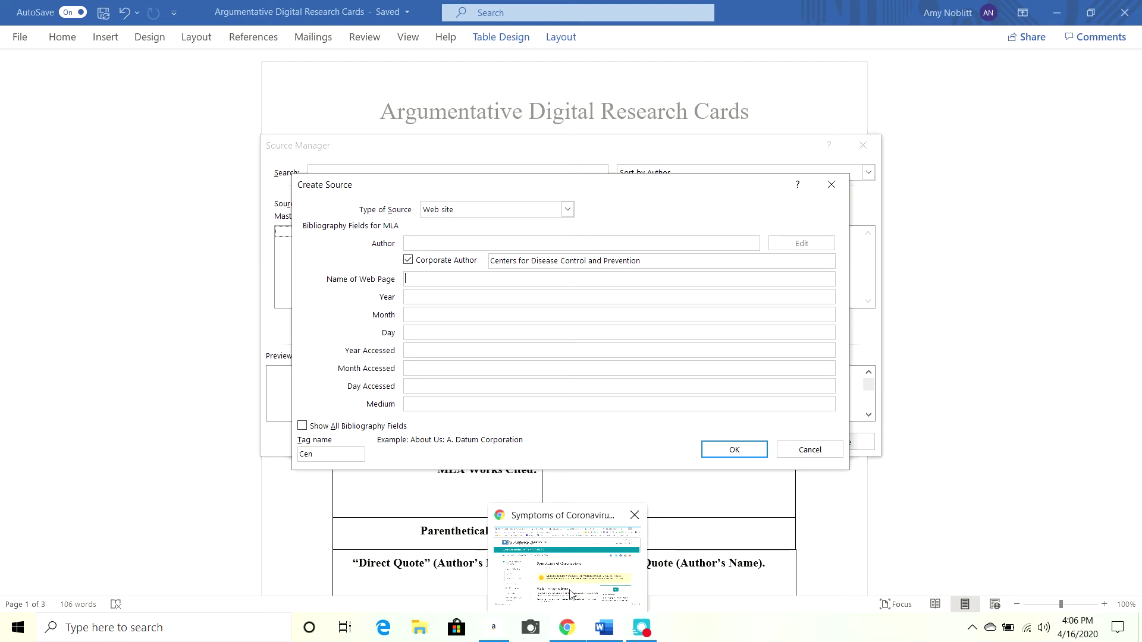
{"action": "left_click", "coordinate": [568, 562]}
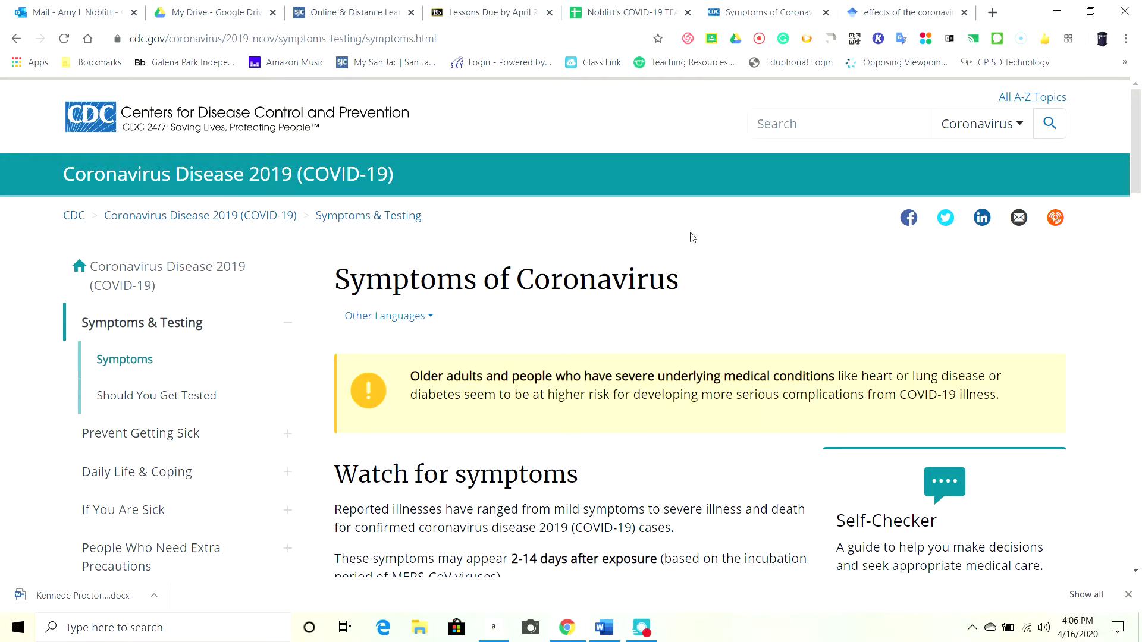
{"action": "left_click", "coordinate": [604, 632]}
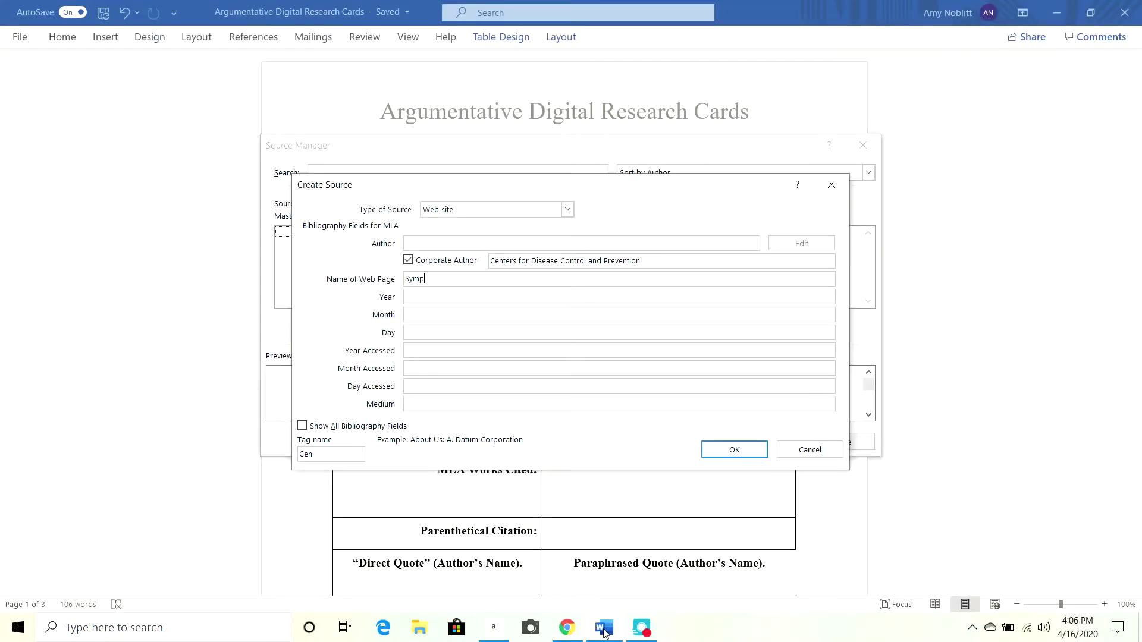
{"action": "type", "text": "oronavirus"}
{"action": "key", "text": "Tab"}
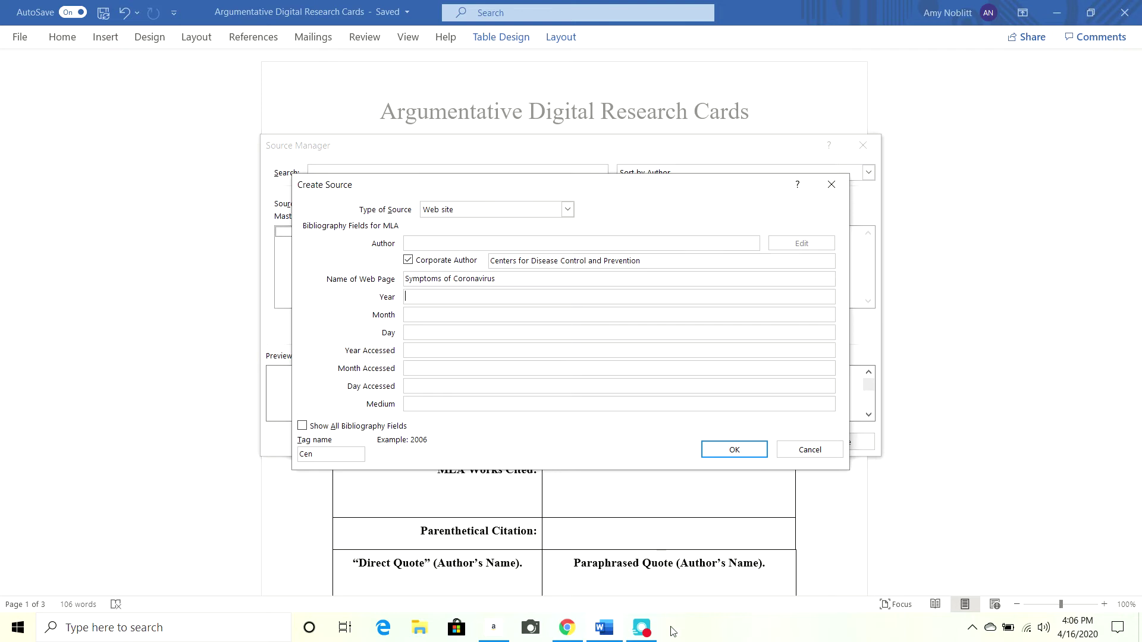
Look up the CDC page's last reviewed date in Chrome and set the Word source's date to year 2020, month March, day 20
{"action": "left_click", "coordinate": [577, 632]}
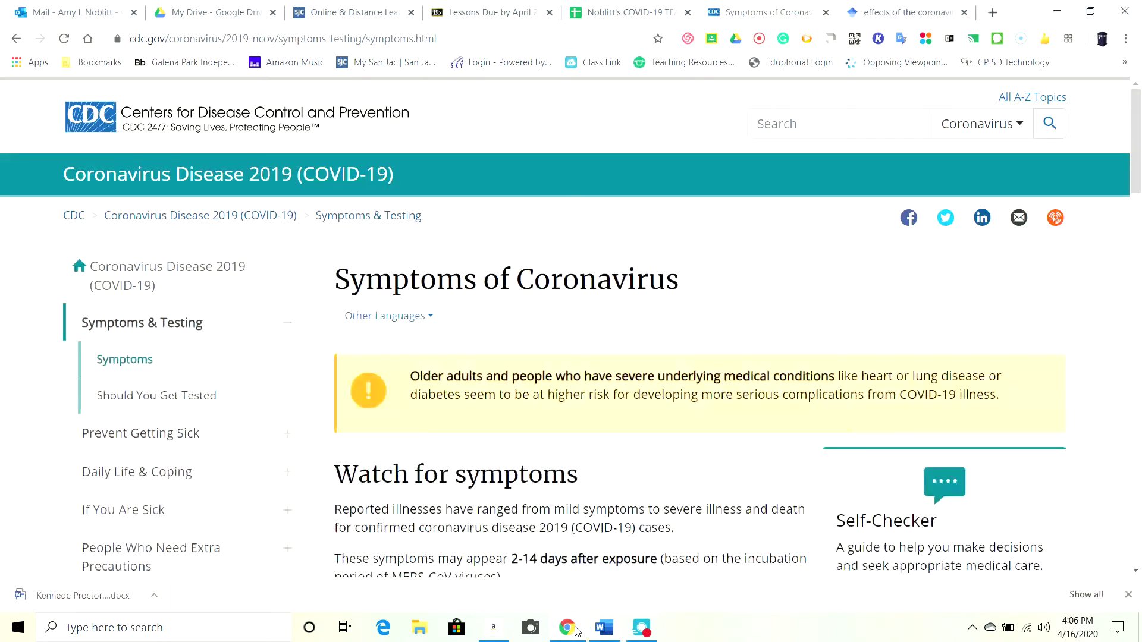
{"action": "scroll", "coordinate": [738, 314], "scroll_direction": "down", "scroll_amount": 15}
{"action": "scroll", "coordinate": [737, 314], "scroll_direction": "up", "scroll_amount": 4}
{"action": "scroll", "coordinate": [737, 313], "scroll_direction": "up", "scroll_amount": 18}
{"action": "scroll", "coordinate": [737, 313], "scroll_direction": "down", "scroll_amount": 8}
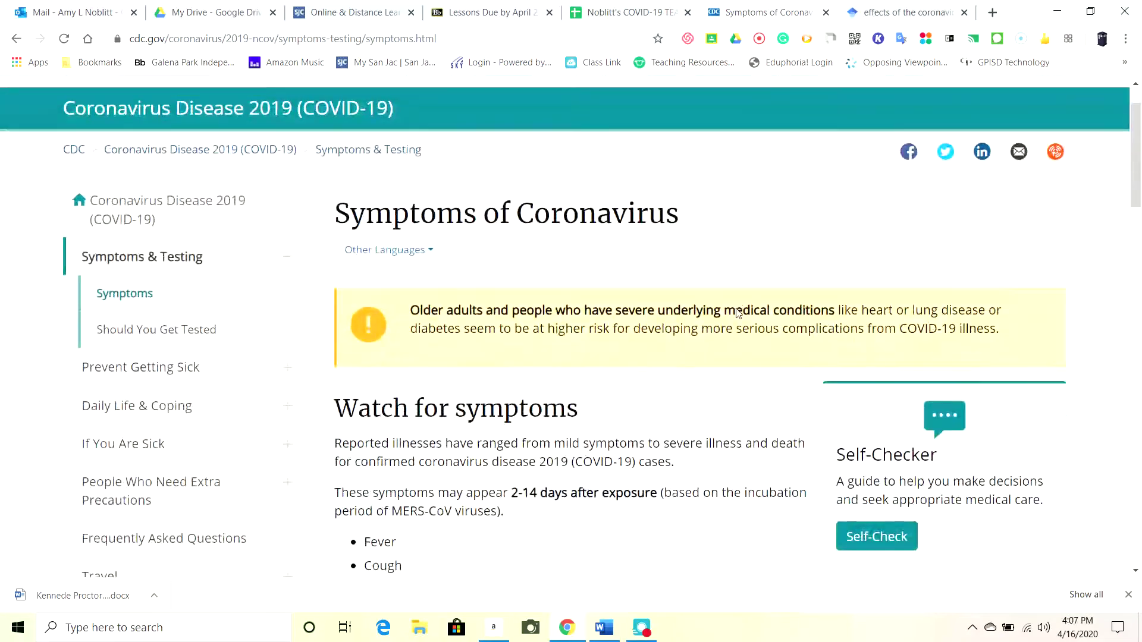
{"action": "scroll", "coordinate": [738, 313], "scroll_direction": "down", "scroll_amount": 20}
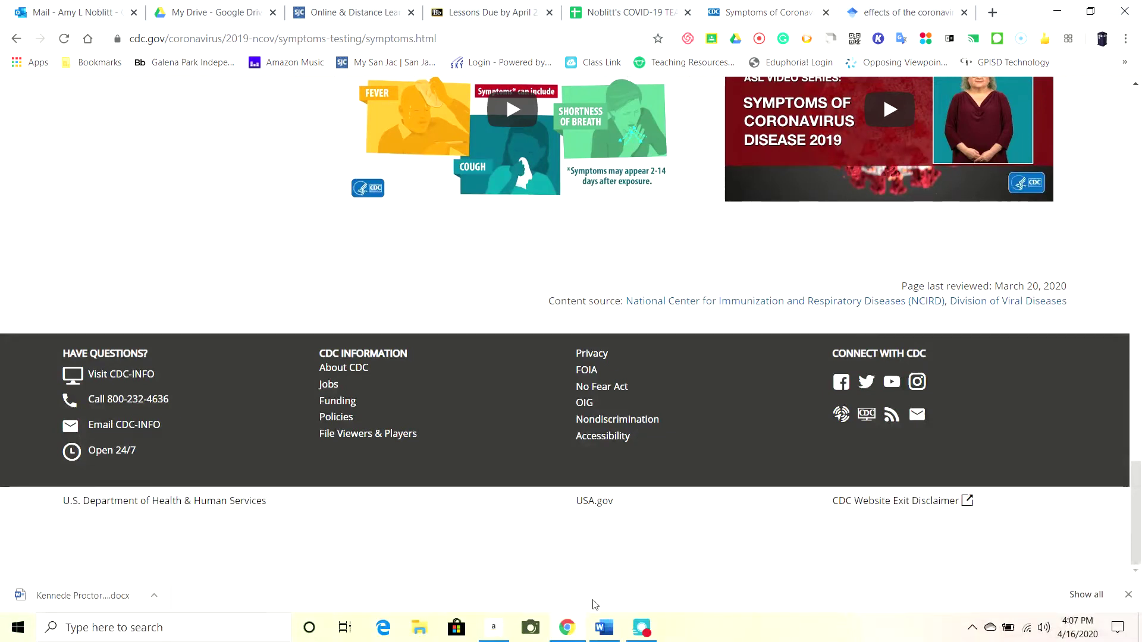
{"action": "mouse_move", "coordinate": [604, 629]}
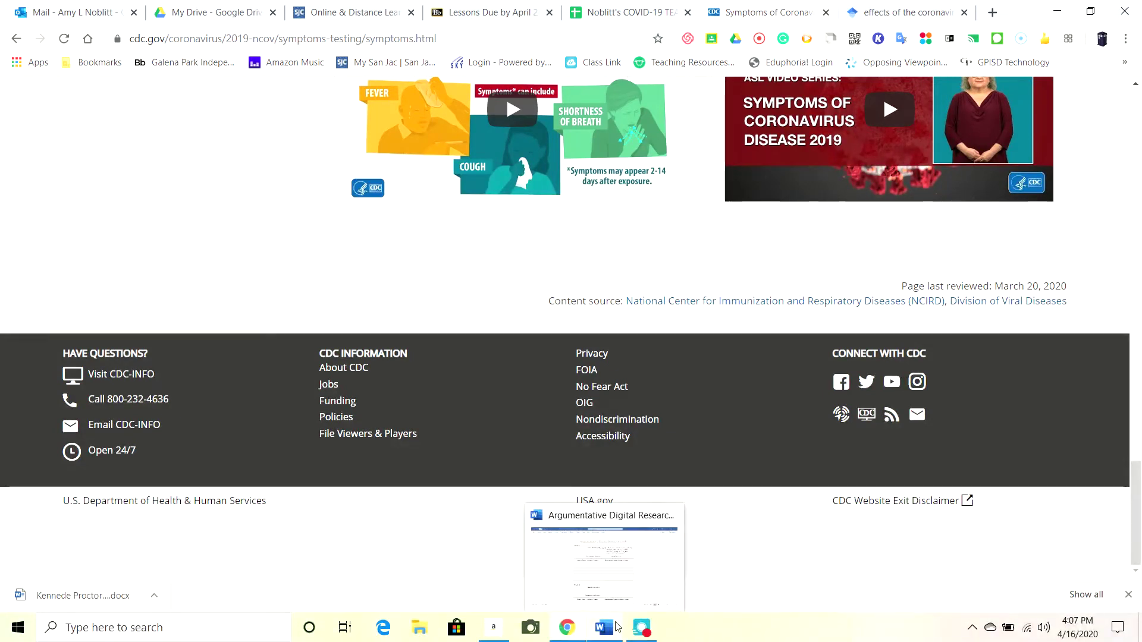
{"action": "left_click", "coordinate": [613, 575]}
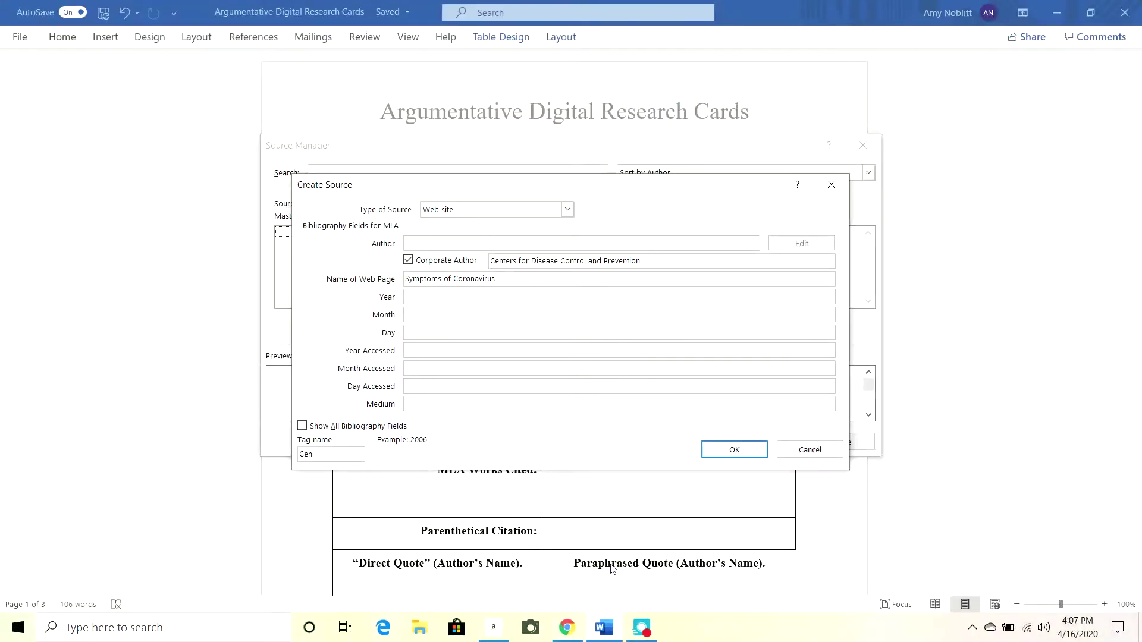
{"action": "type", "text": "2020"}
{"action": "key", "text": "Tab"}
{"action": "type", "text": "March"}
{"action": "key", "text": "Tab"}
Set the source's access date to year 2020, month April, day 16
{"action": "left_click", "coordinate": [595, 354]}
{"action": "type", "text": "2020"}
{"action": "key", "text": "Tab"}
{"action": "type", "text": "A"}
{"action": "key", "text": "Tab"}
{"action": "type", "text": "1"}
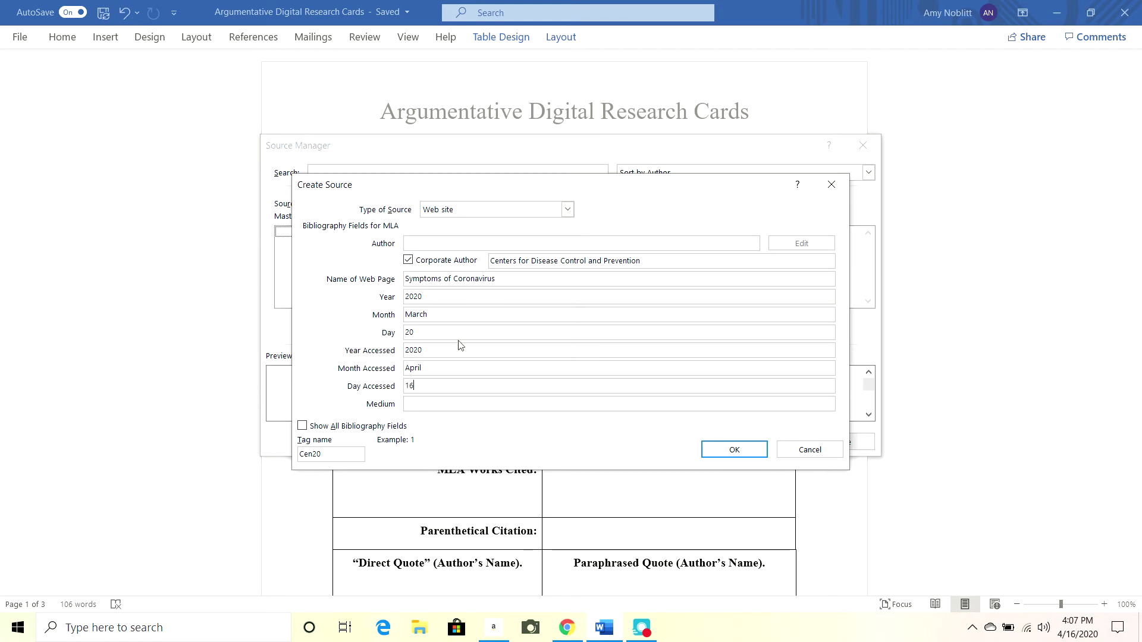
{"action": "left_click", "coordinate": [519, 283]}
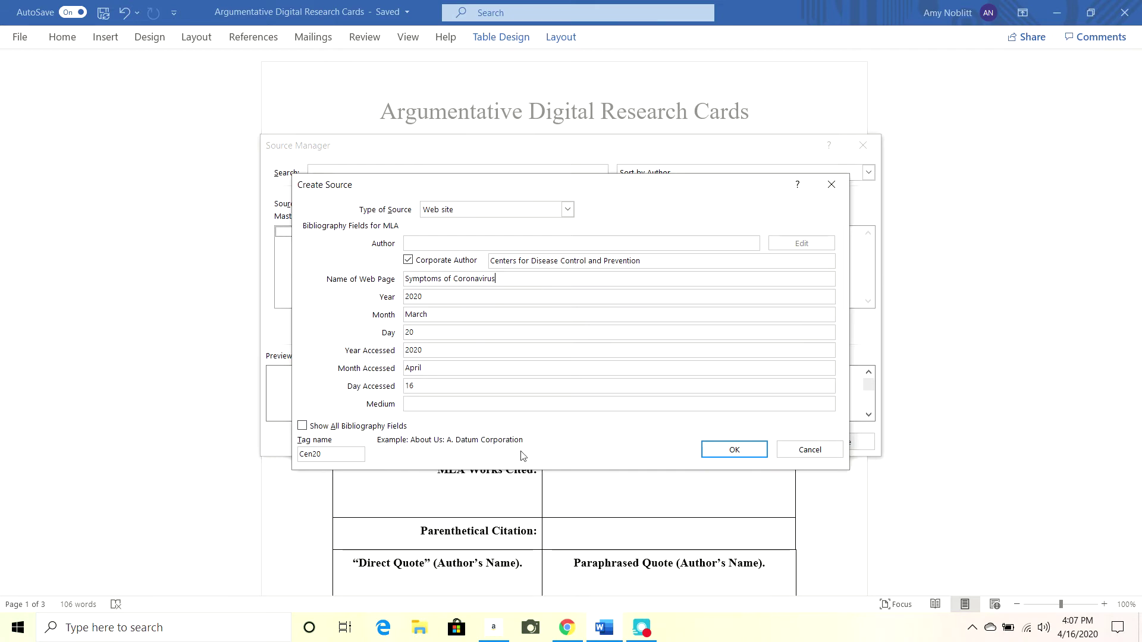
{"action": "double_click", "coordinate": [531, 264]}
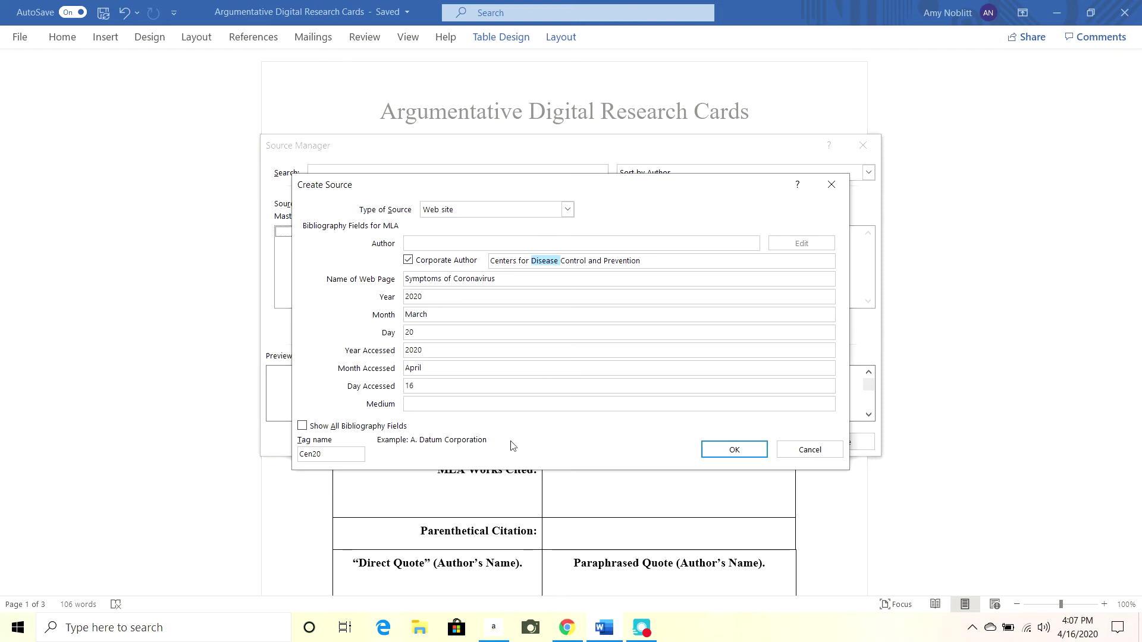
{"action": "left_click", "coordinate": [522, 292]}
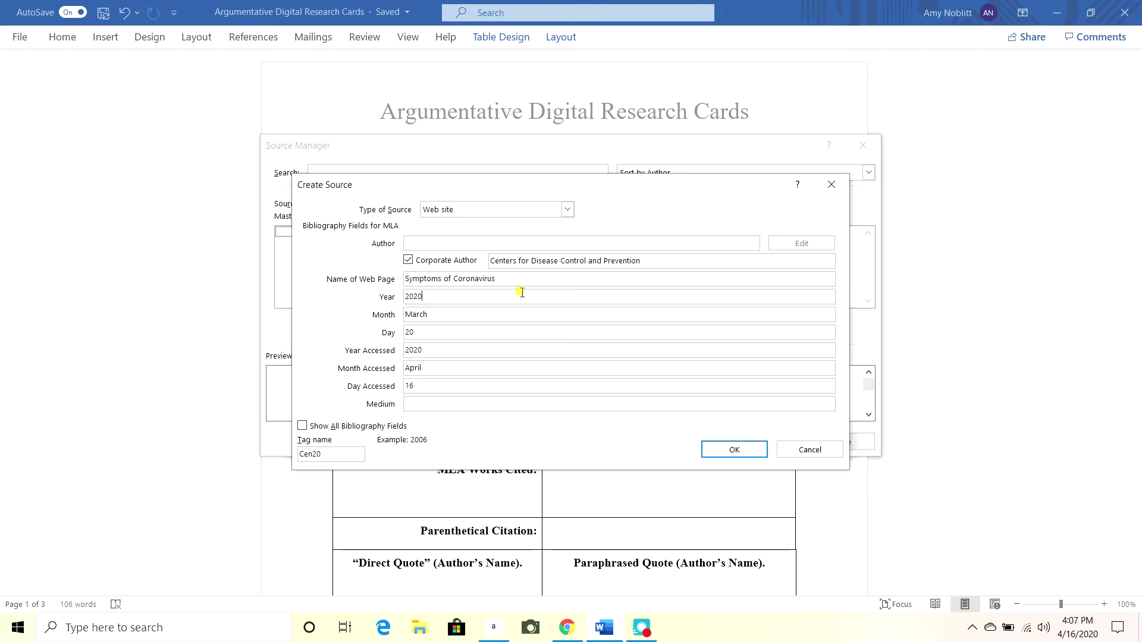
{"action": "left_click", "coordinate": [550, 280]}
{"action": "left_click", "coordinate": [479, 367]}
{"action": "left_click", "coordinate": [504, 276]}
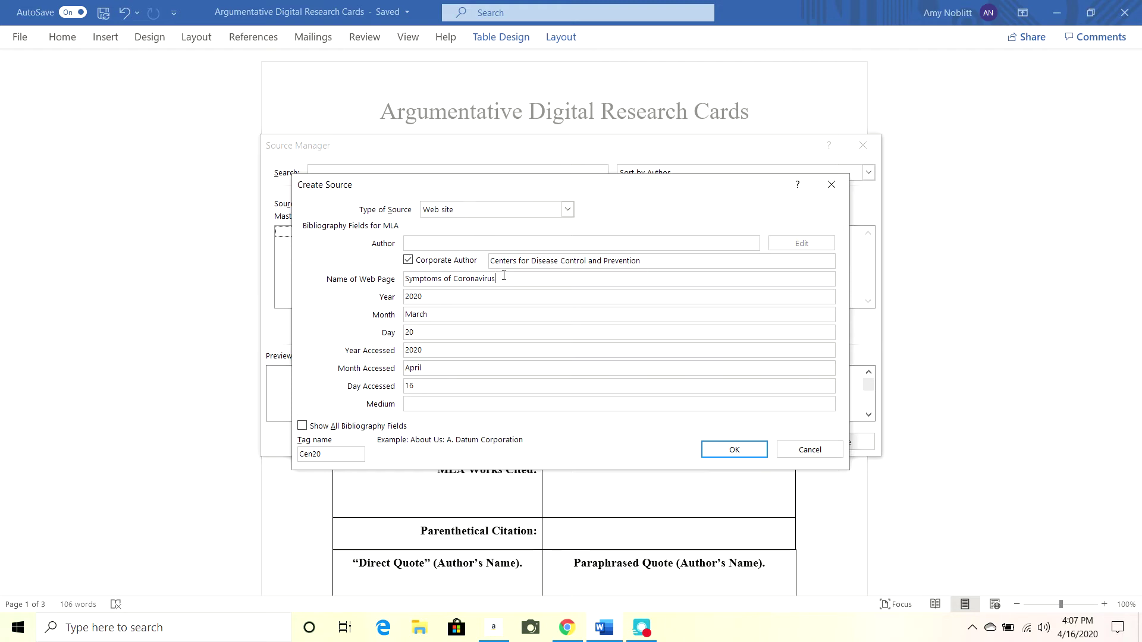
{"action": "left_click", "coordinate": [615, 628]}
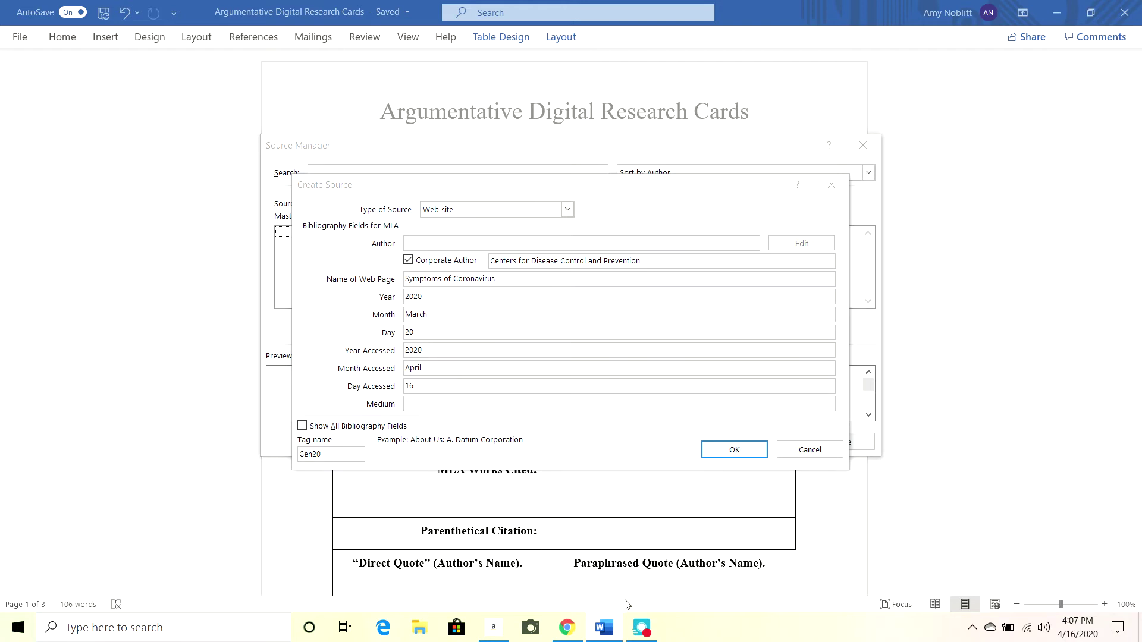
Set the source's medium to Article, save the new source and close the Source Manager
{"action": "left_click", "coordinate": [519, 390]}
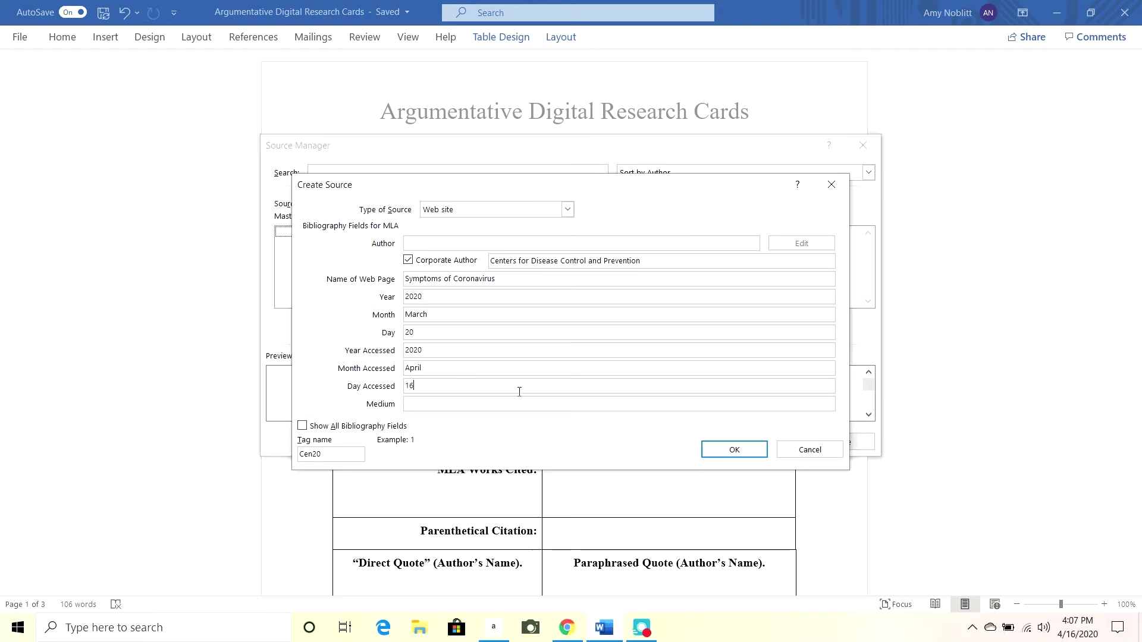
{"action": "left_click", "coordinate": [517, 404]}
{"action": "type", "text": "Article"}
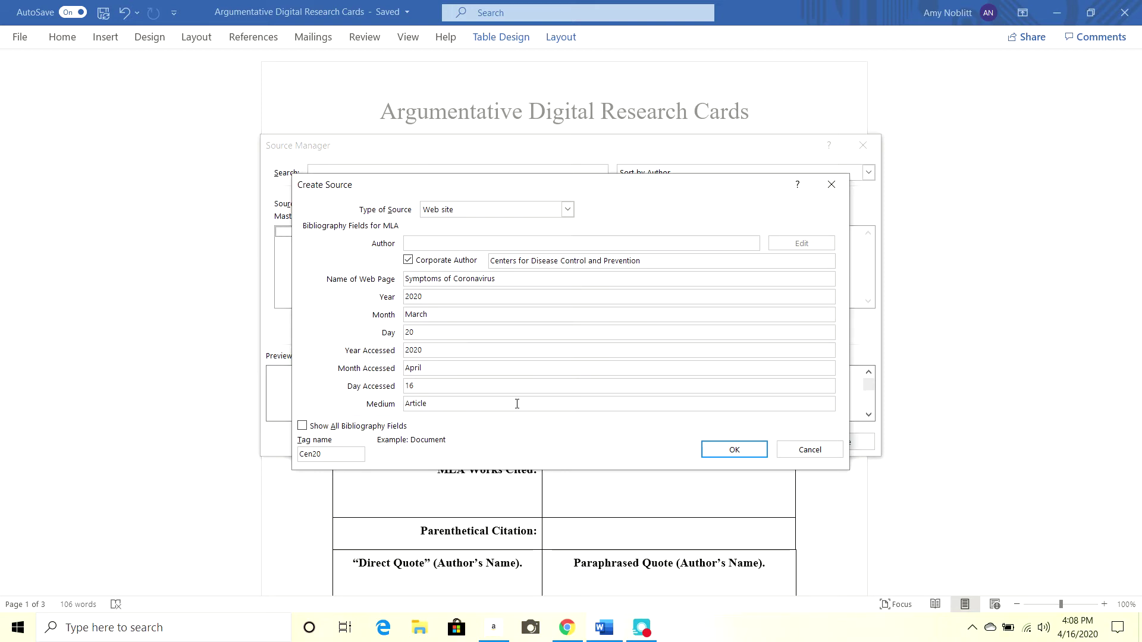
{"action": "left_click", "coordinate": [733, 449]}
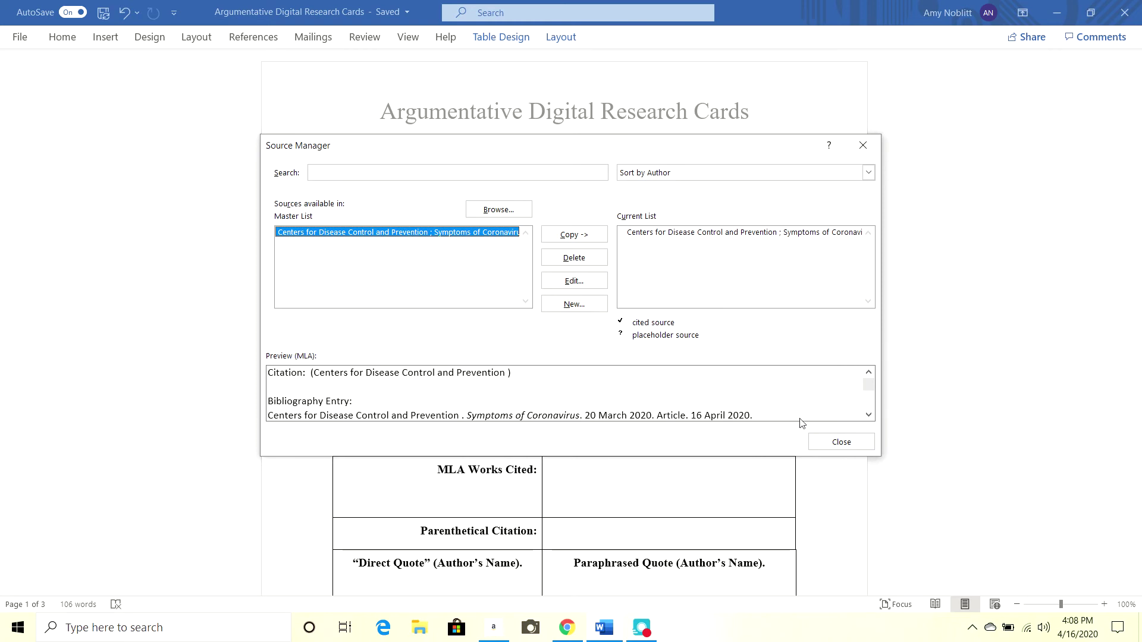
{"action": "left_click", "coordinate": [868, 443]}
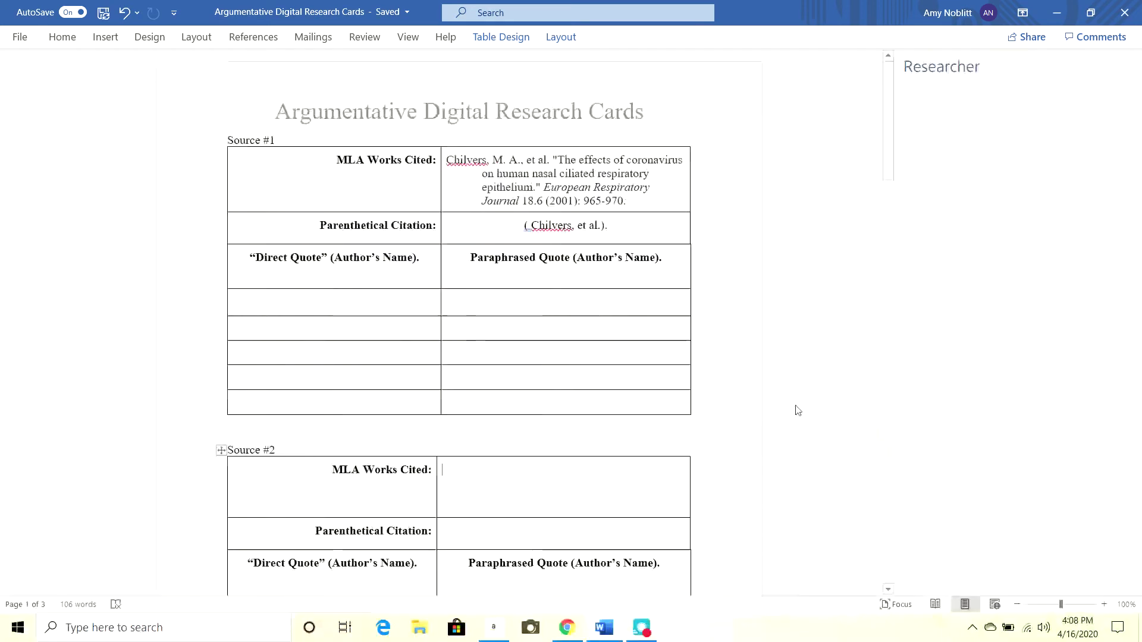
Try to insert a bibliography for Source #2's MLA Works Cited cell
{"action": "left_click", "coordinate": [593, 474]}
{"action": "left_click_drag", "start_coordinate": [593, 473], "coordinate": [290, 29]}
{"action": "left_click", "coordinate": [254, 41]}
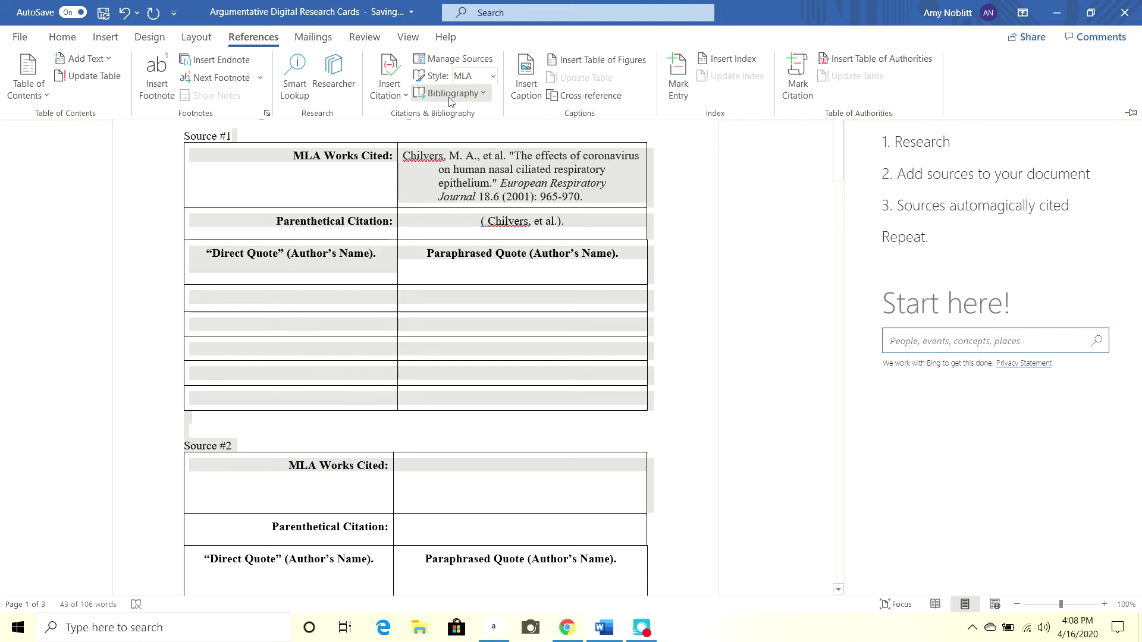
{"action": "left_click", "coordinate": [475, 93]}
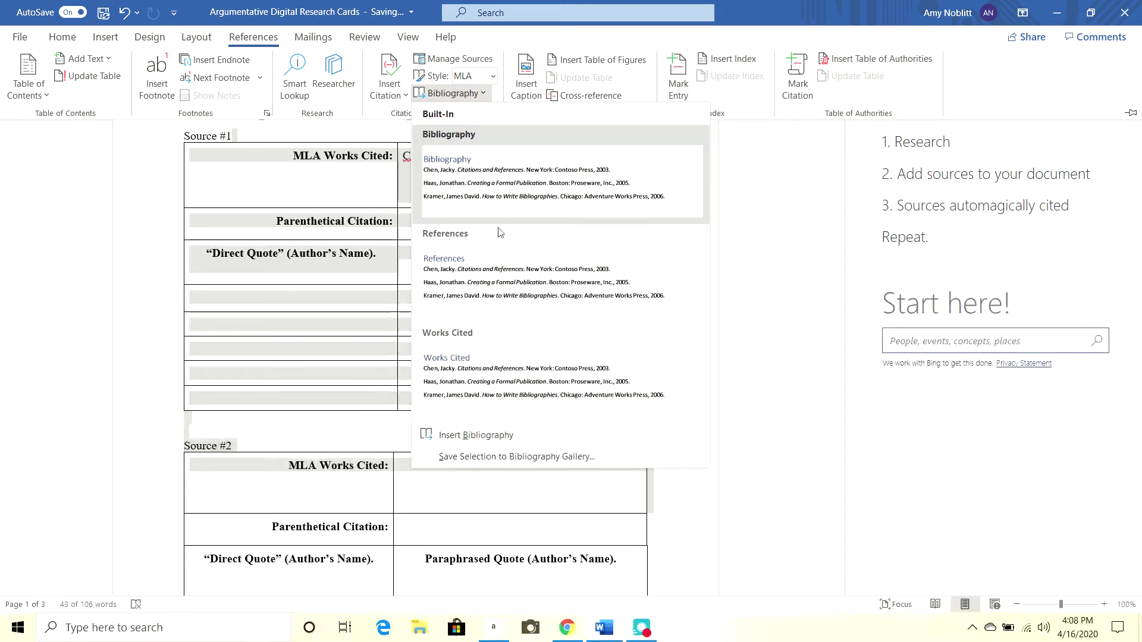
{"action": "left_click", "coordinate": [498, 436]}
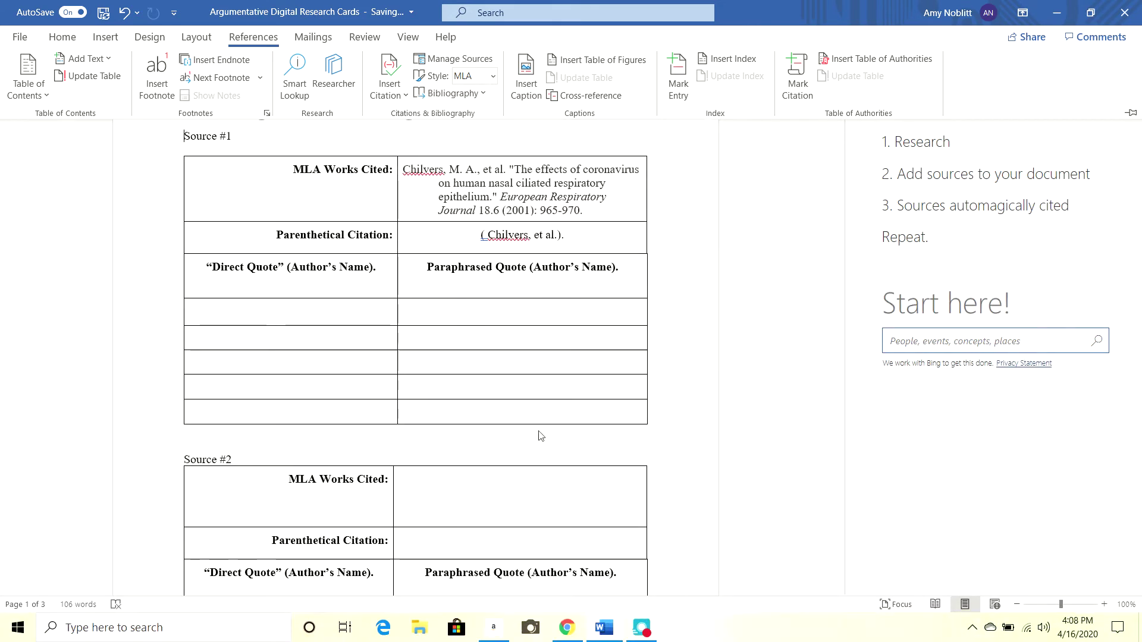
Look through the research cards for the inserted bibliography and place the cursor in Source #2's MLA Works Cited cell
{"action": "scroll", "coordinate": [538, 432], "scroll_direction": "down", "scroll_amount": 5}
{"action": "scroll", "coordinate": [499, 348], "scroll_direction": "down", "scroll_amount": 10}
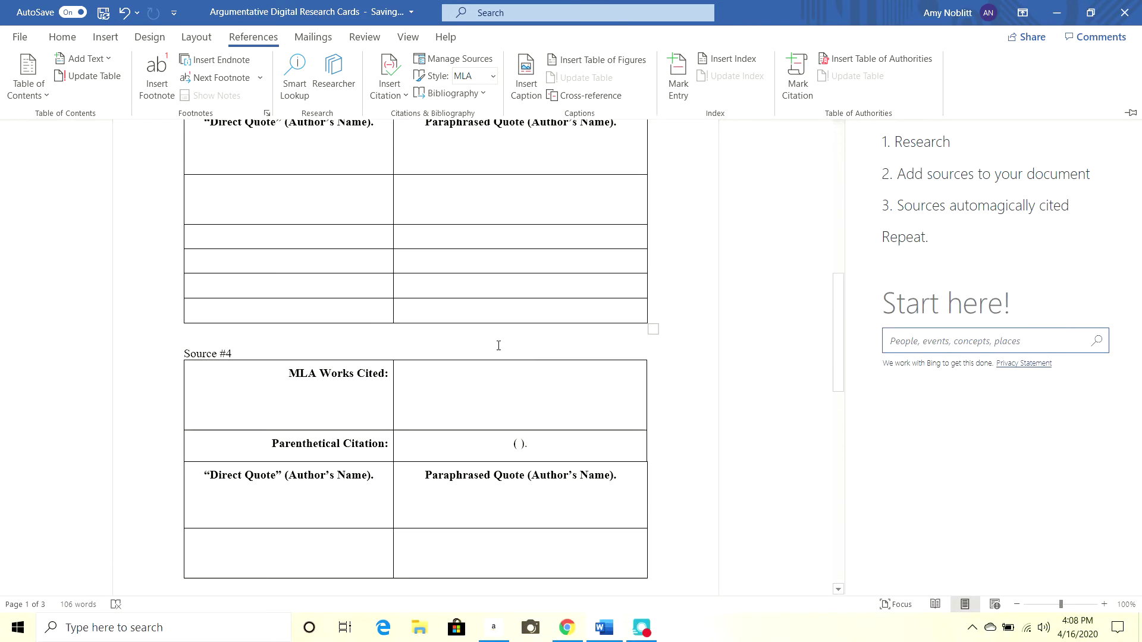
{"action": "scroll", "coordinate": [498, 355], "scroll_direction": "up", "scroll_amount": 20}
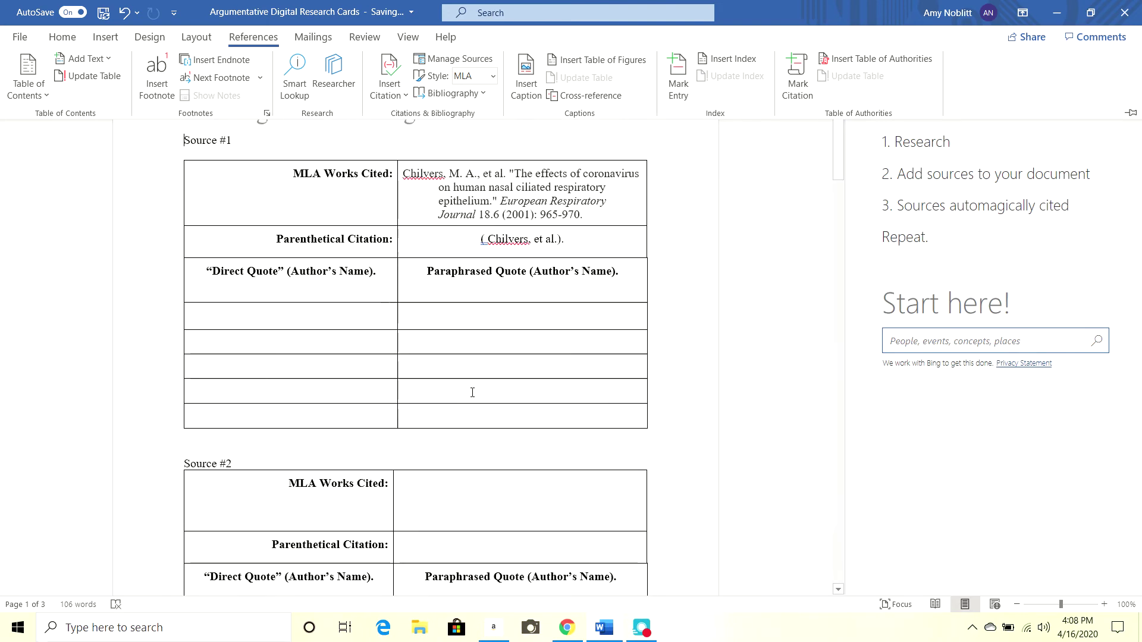
{"action": "left_click", "coordinate": [447, 485]}
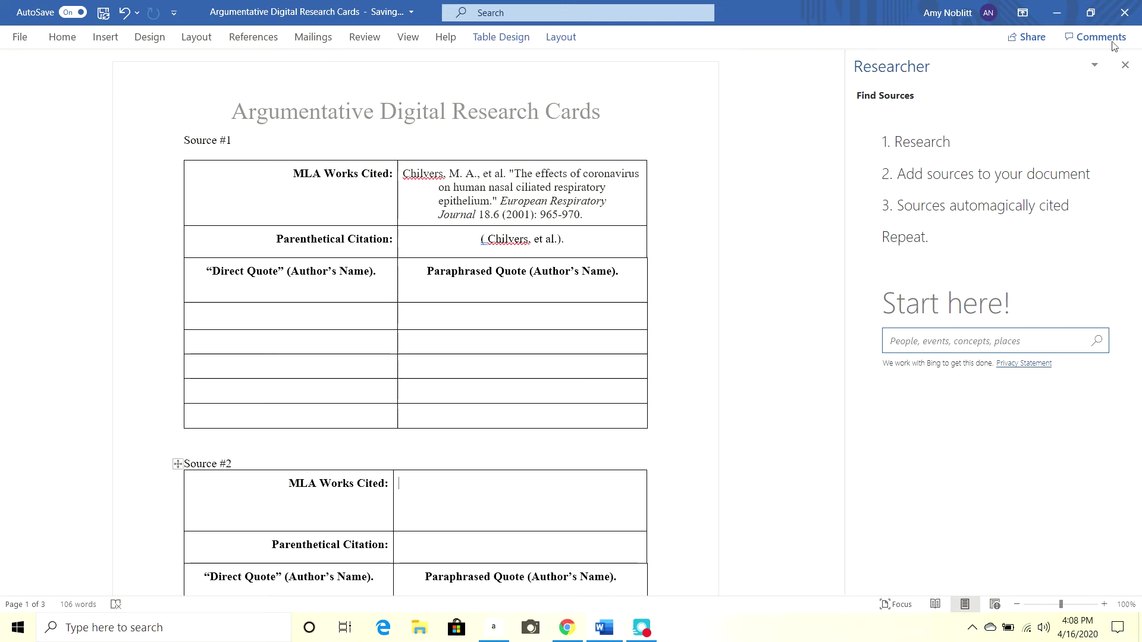
Close the Researcher pane and insert a plain bibliography in Source #2's MLA Works Cited cell
{"action": "left_click", "coordinate": [1126, 66]}
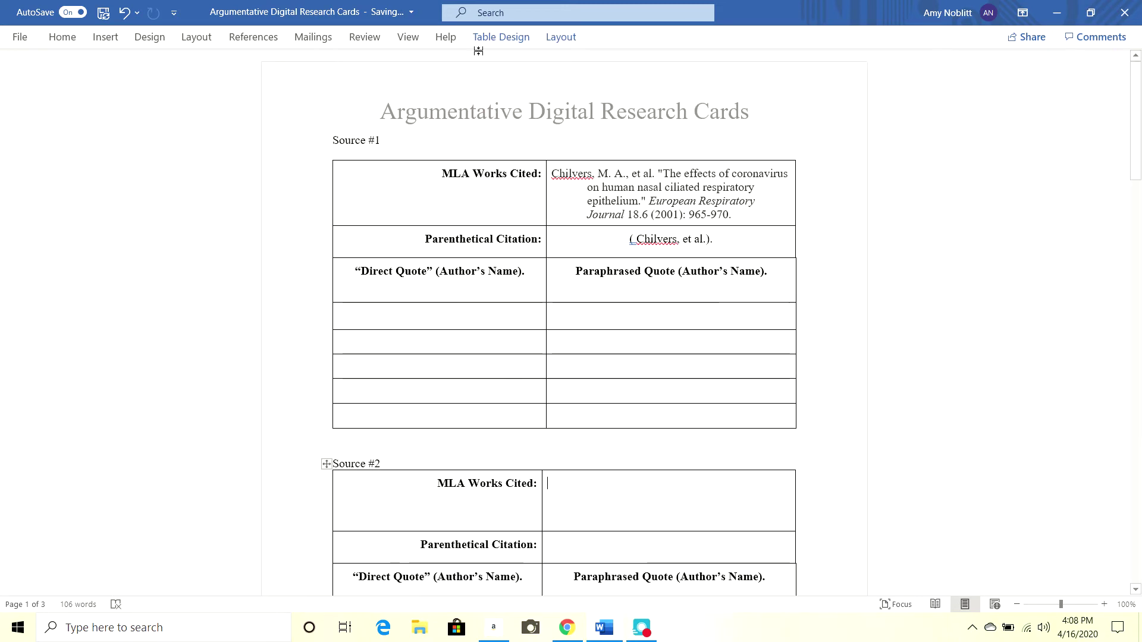
{"action": "left_click", "coordinate": [259, 39]}
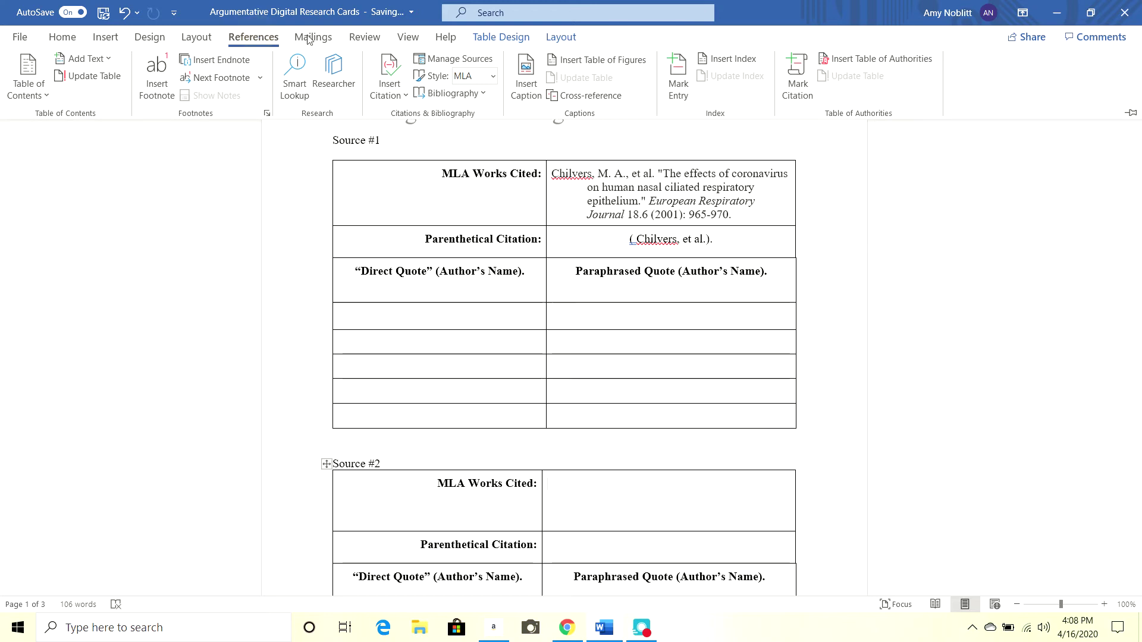
{"action": "left_click", "coordinate": [449, 91]}
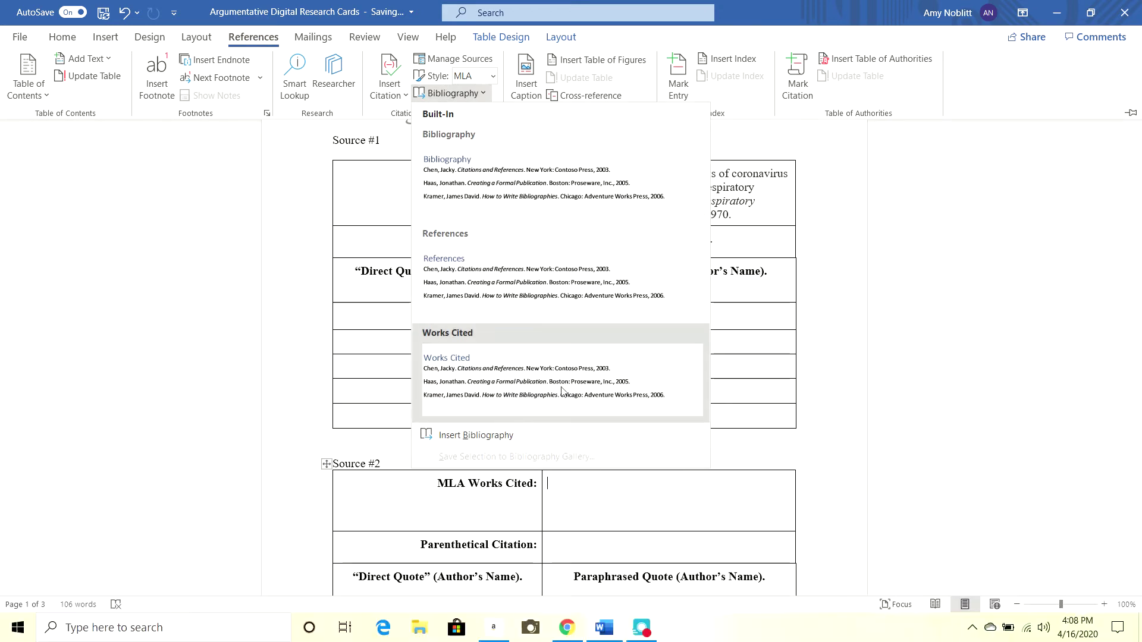
{"action": "left_click", "coordinate": [548, 443]}
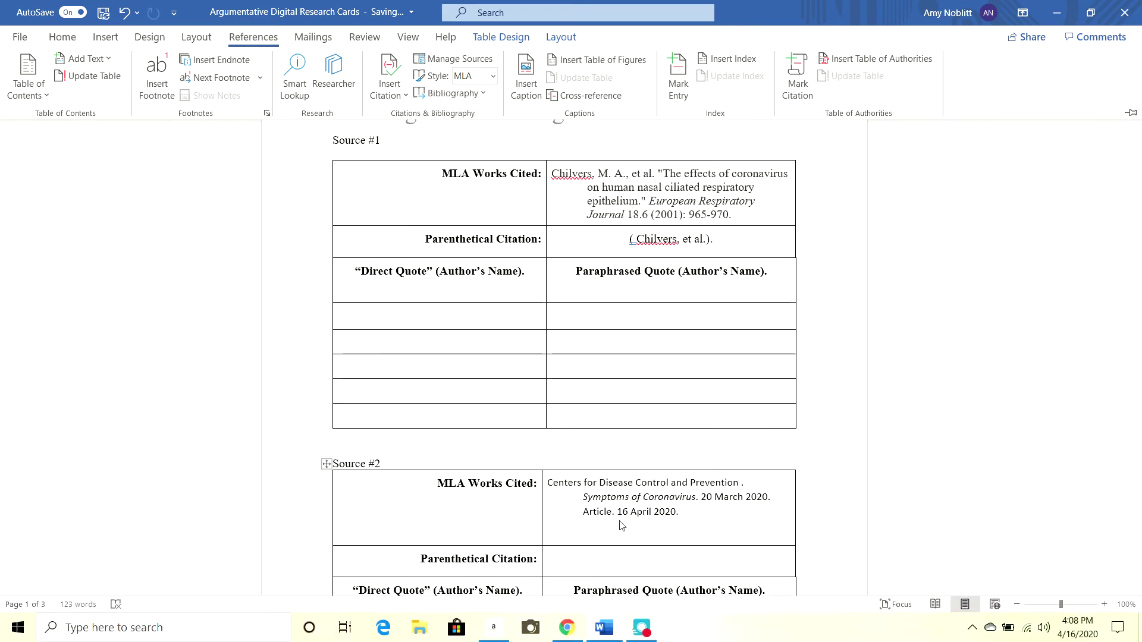
Format the Centers for Disease Control and Prevention entry in Source #2's card as Times New Roman, size 12
{"action": "left_click", "coordinate": [679, 540]}
{"action": "triple_click", "coordinate": [677, 536]}
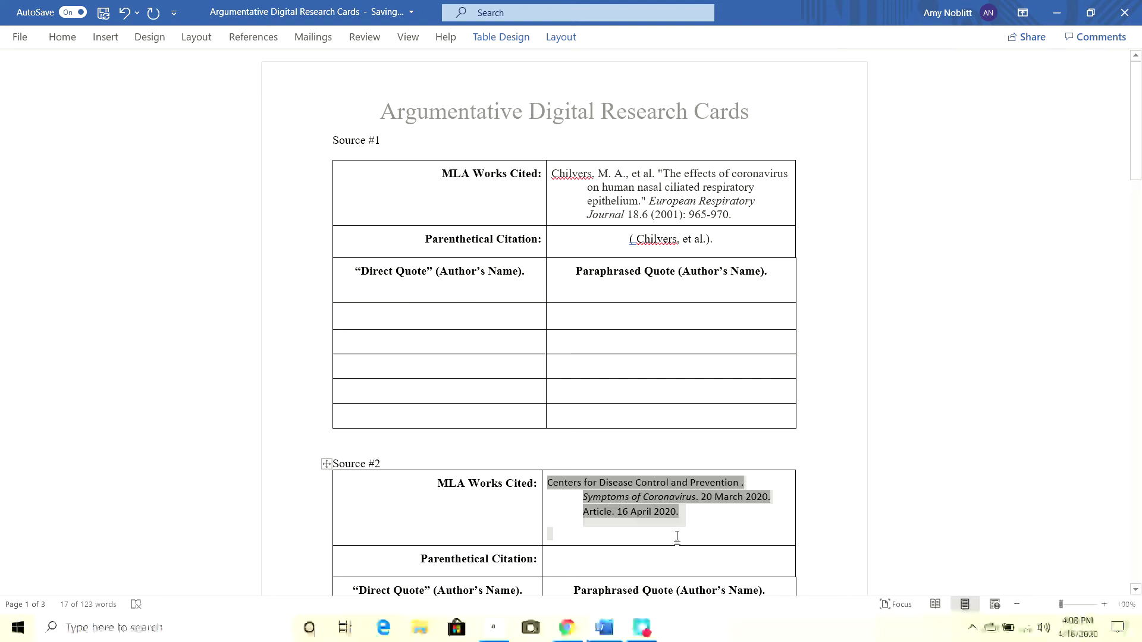
{"action": "left_click", "coordinate": [709, 519]}
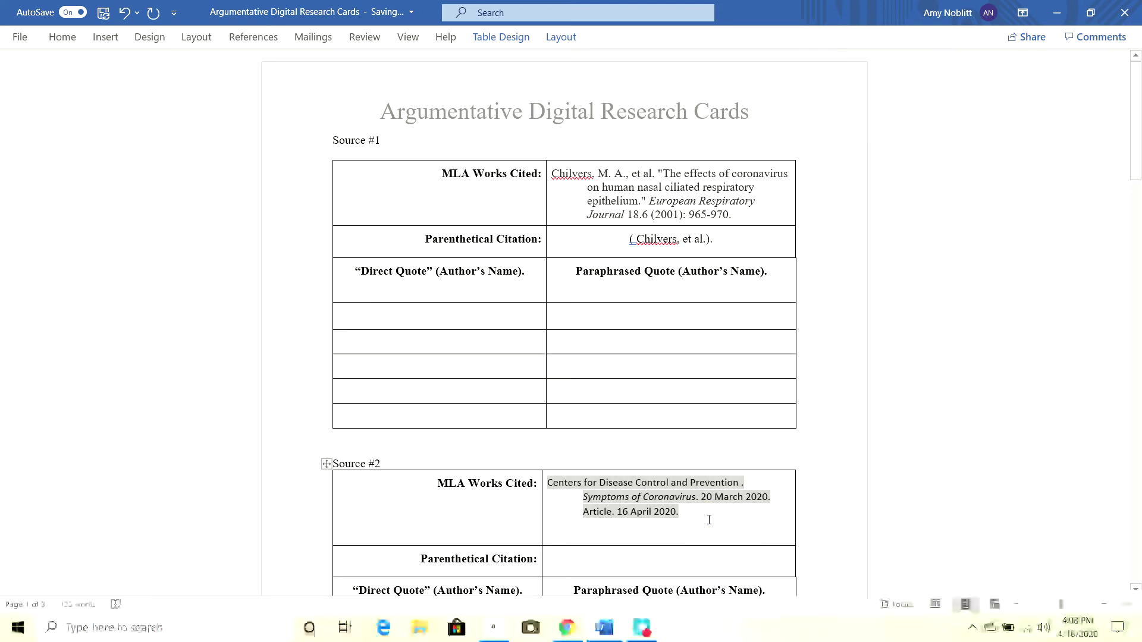
{"action": "left_click_drag", "start_coordinate": [689, 517], "coordinate": [547, 484]}
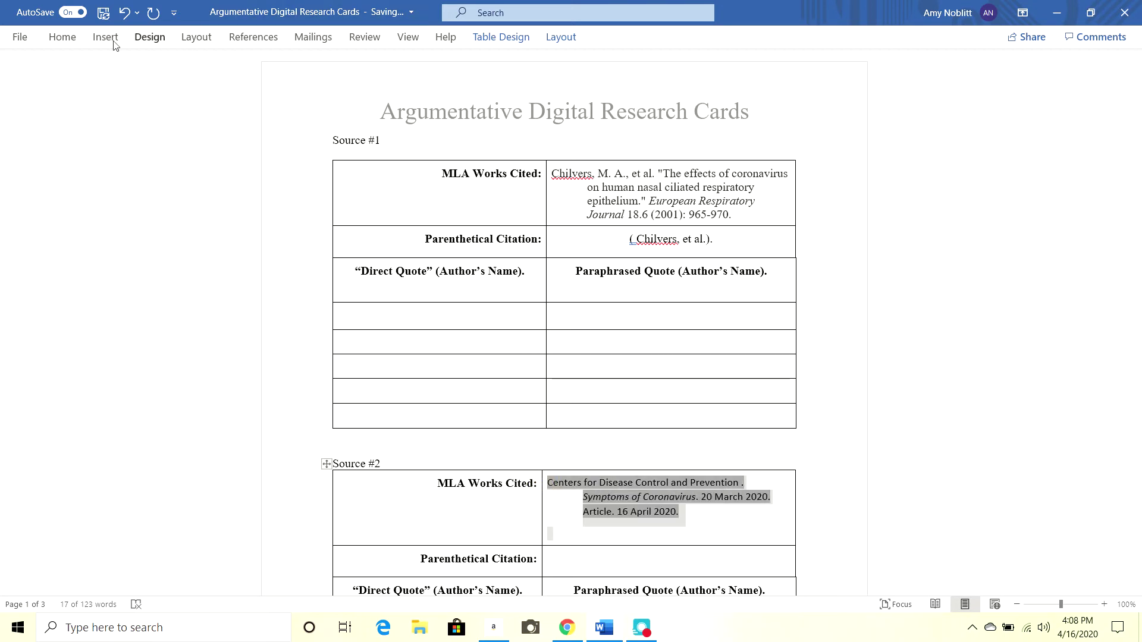
{"action": "left_click", "coordinate": [68, 37]}
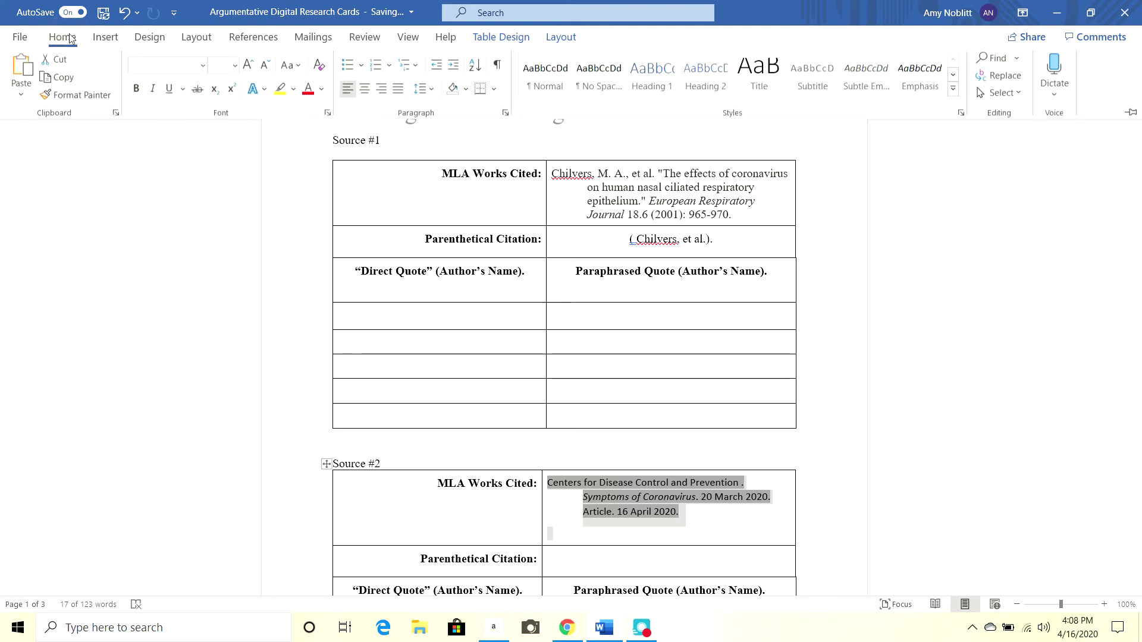
{"action": "left_click", "coordinate": [203, 67]}
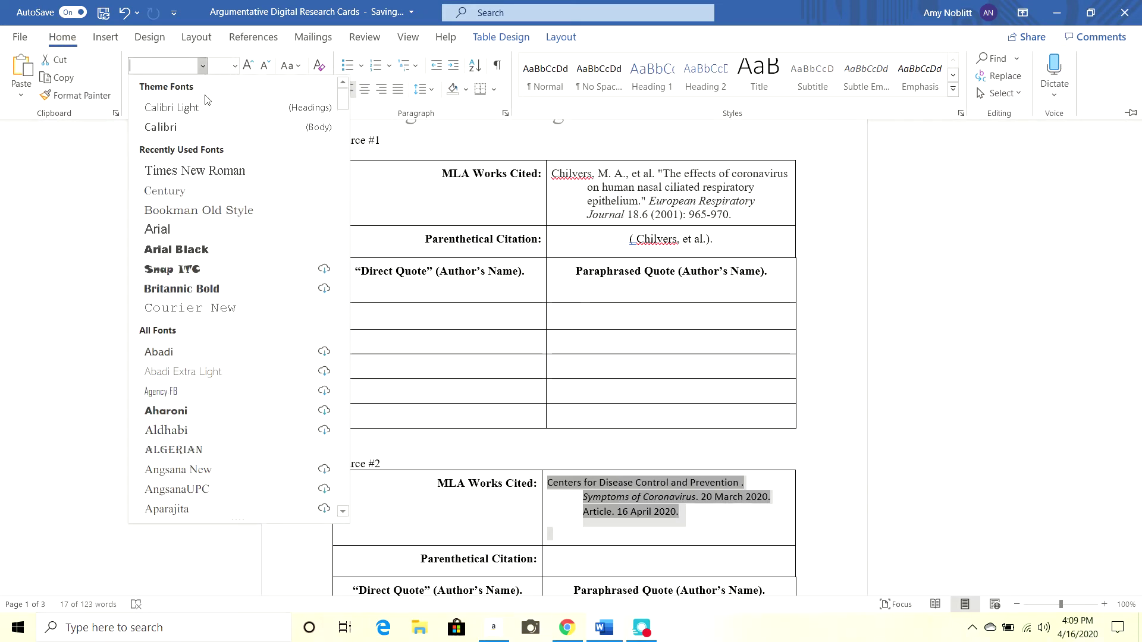
{"action": "left_click", "coordinate": [216, 171]}
{"action": "left_click", "coordinate": [235, 66]}
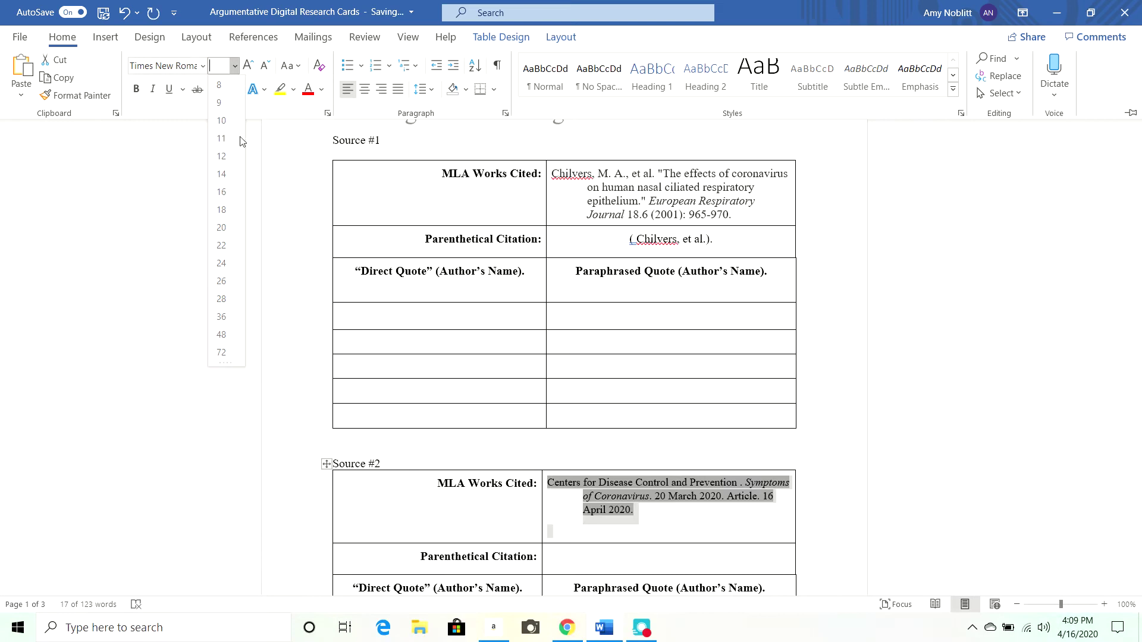
{"action": "left_click", "coordinate": [222, 156]}
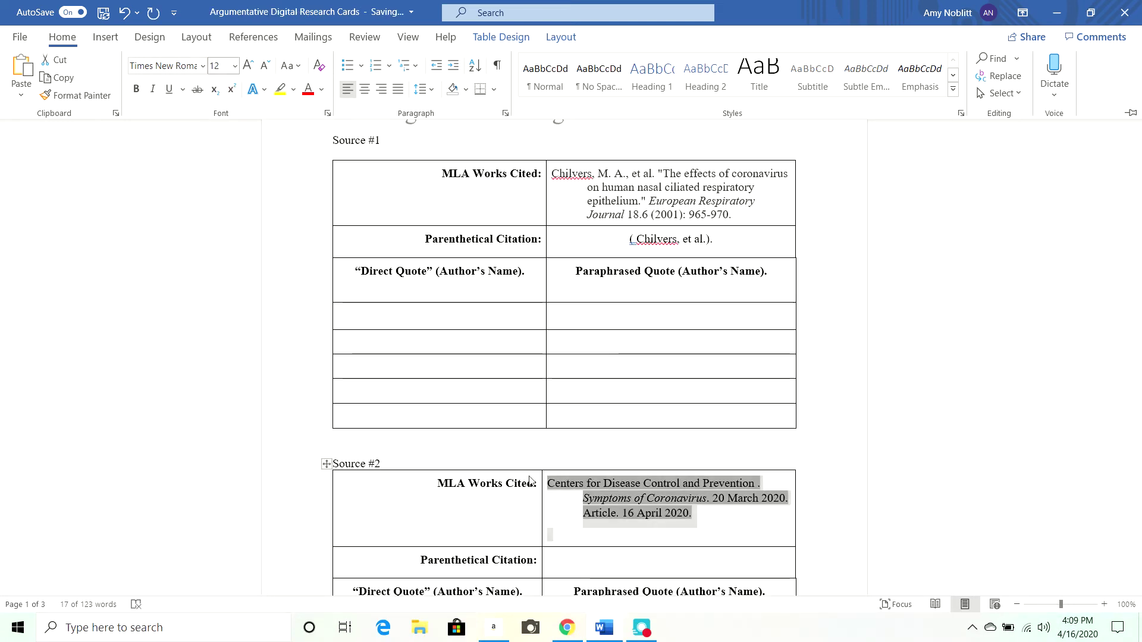
{"action": "left_click", "coordinate": [491, 520]}
{"action": "left_click", "coordinate": [489, 519]}
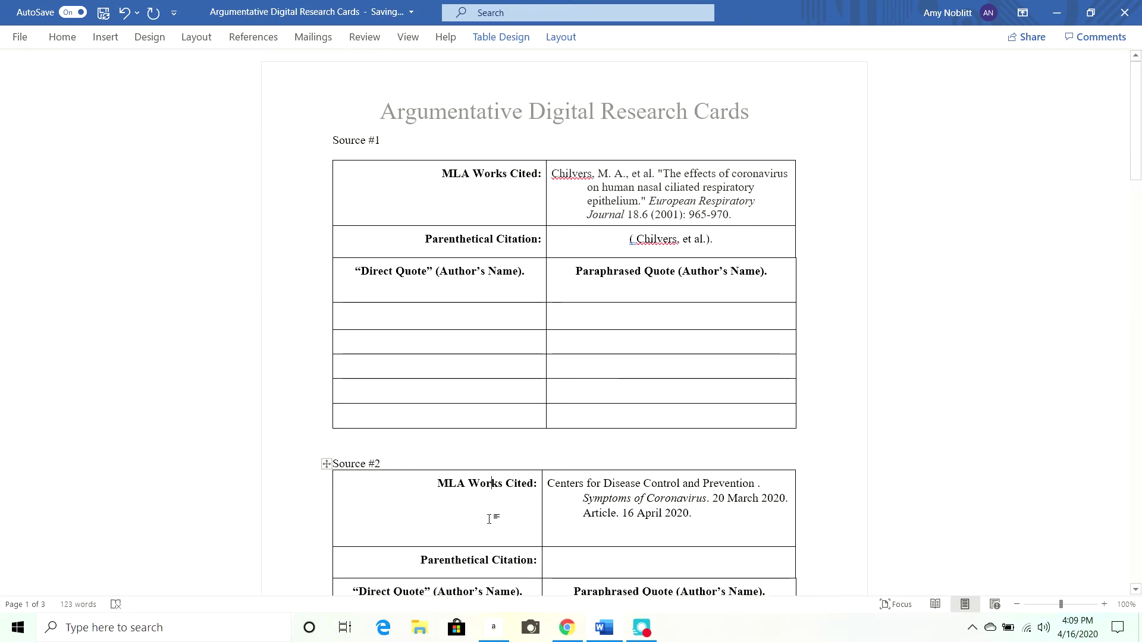
Enter "(Centers for Disease Control and Prevention)." as Source #2's parenthetical citation
{"action": "scroll", "coordinate": [619, 328], "scroll_direction": "down", "scroll_amount": 4}
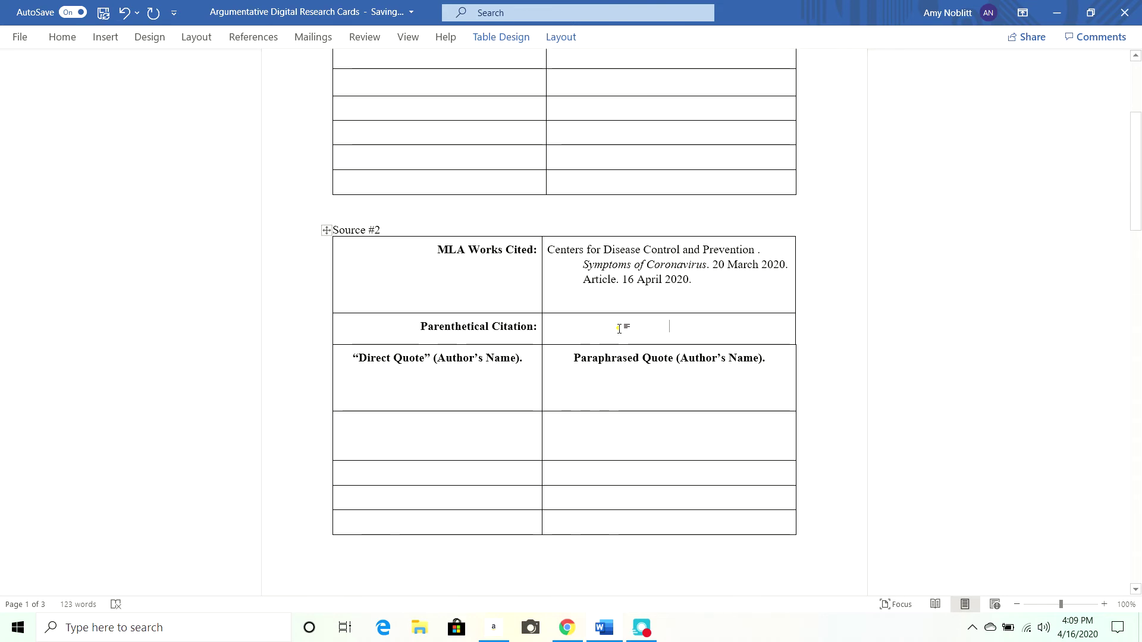
{"action": "type", "text": "("}
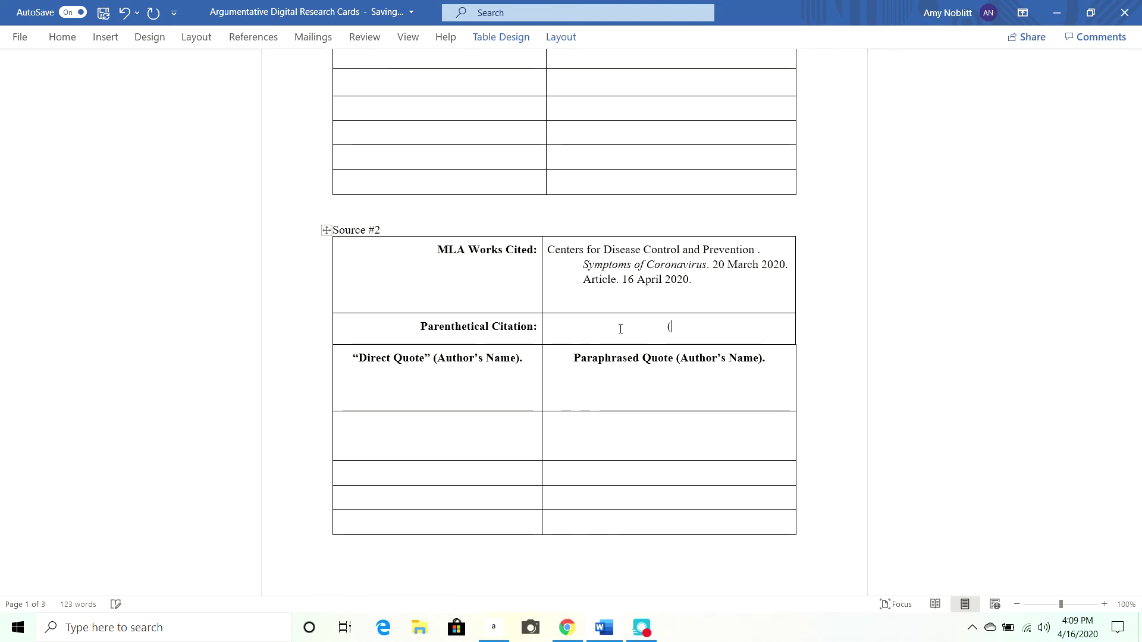
{"action": "type", "text": "Cent"}
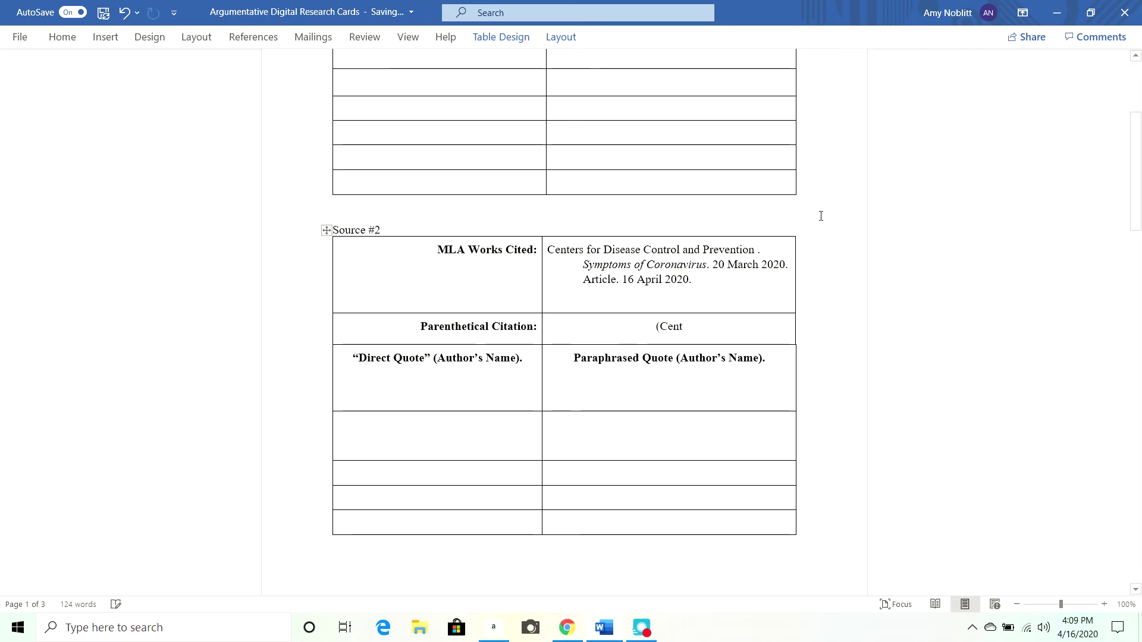
{"action": "type", "text": "er"}
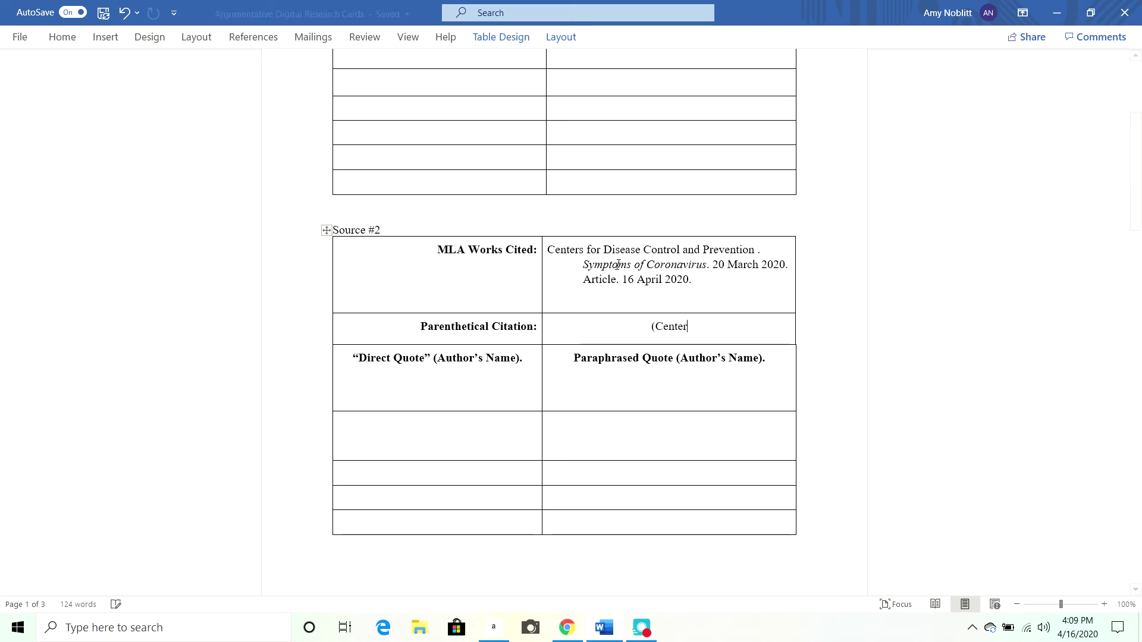
{"action": "type", "text": "s for "}
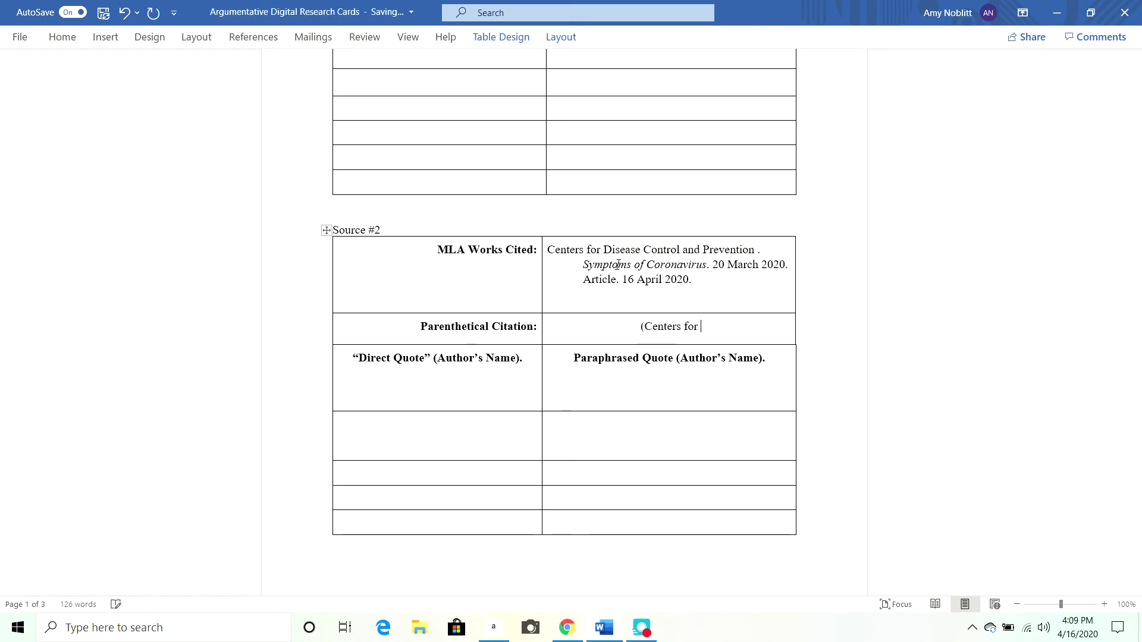
{"action": "type", "text": "disease c"}
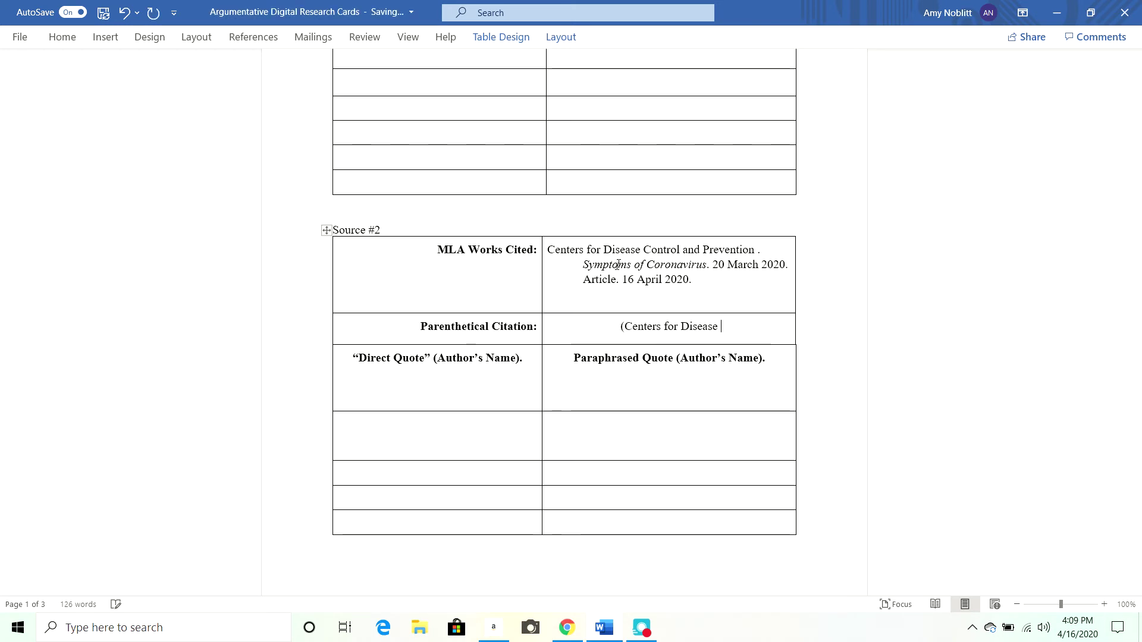
{"action": "key", "text": "BackSpace"}
{"action": "type", "text": "Control"}
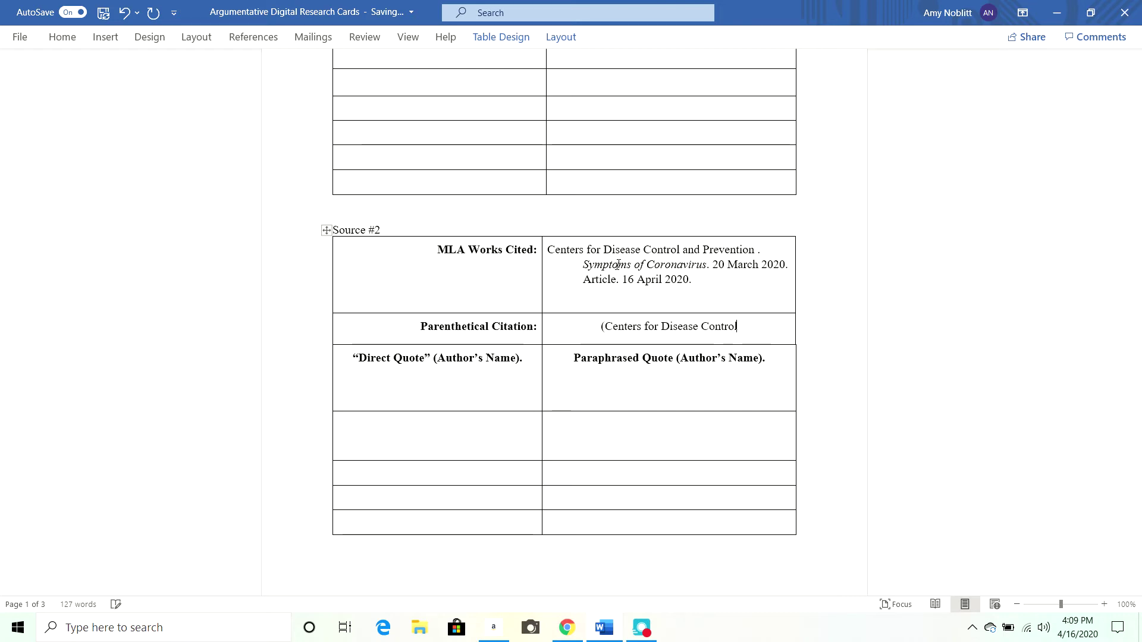
{"action": "type", "text": " and Prev"}
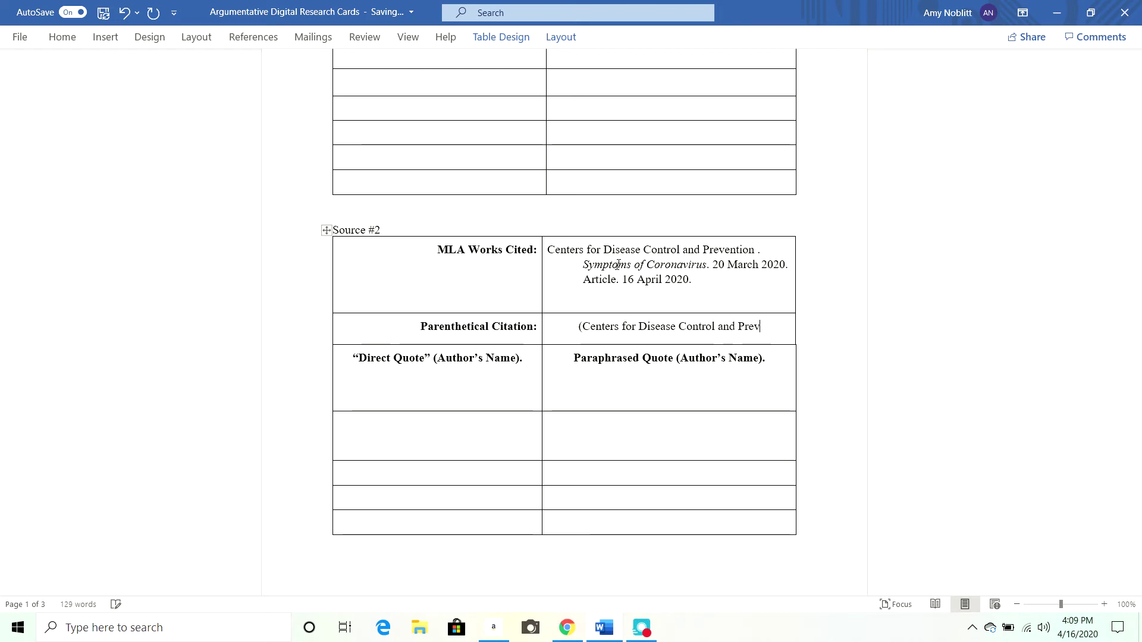
{"action": "type", "text": "ention)."}
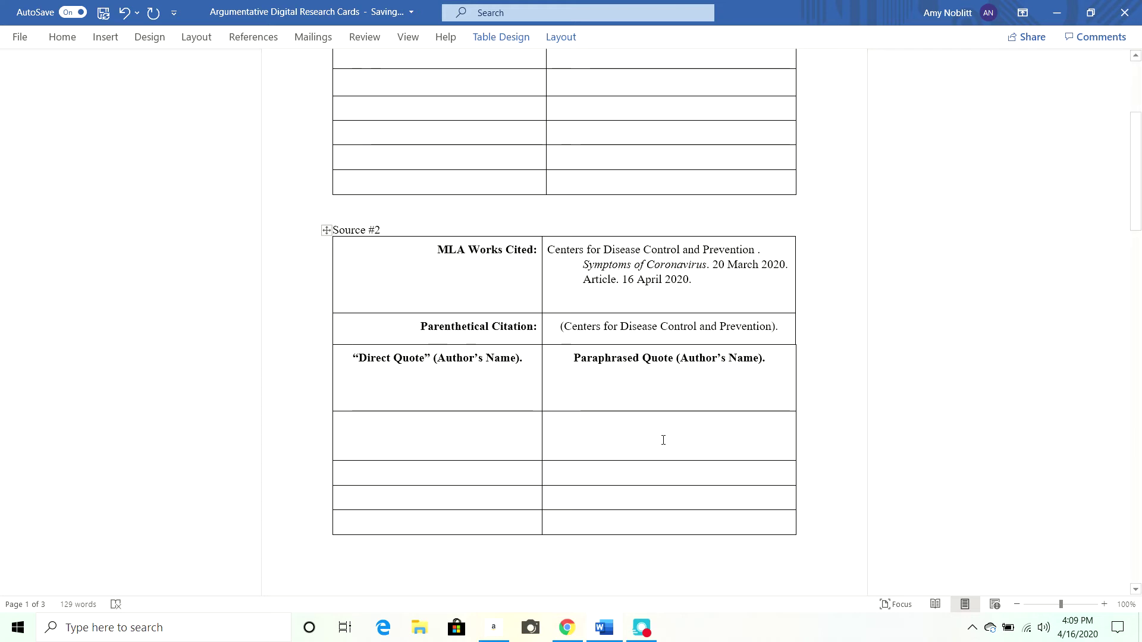
{"action": "left_click", "coordinate": [733, 282]}
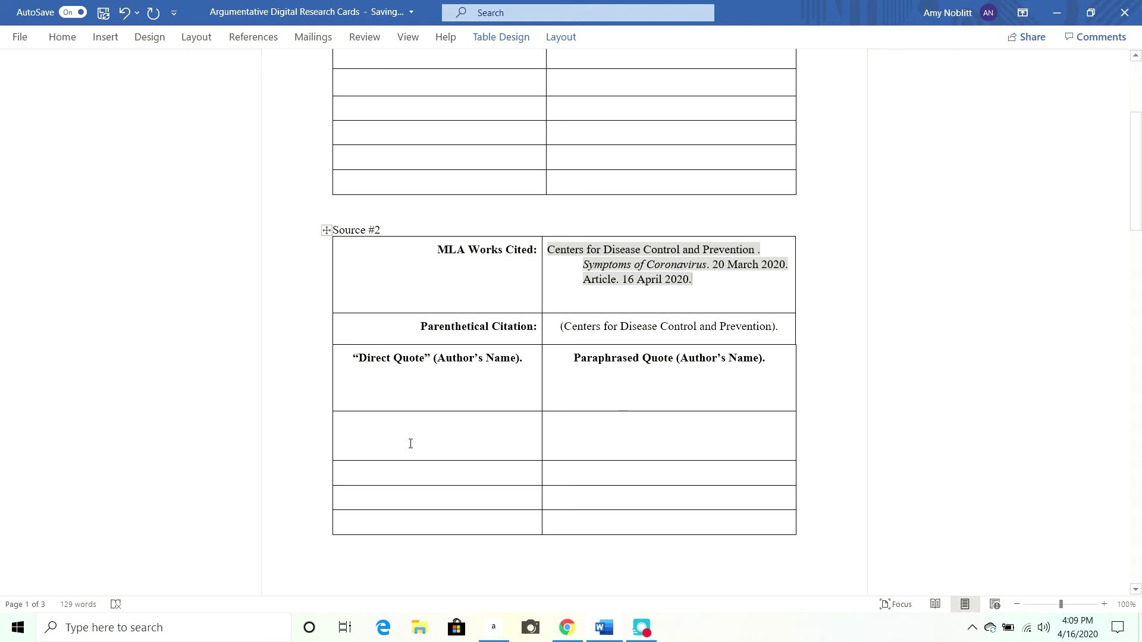
{"action": "left_click", "coordinate": [906, 263]}
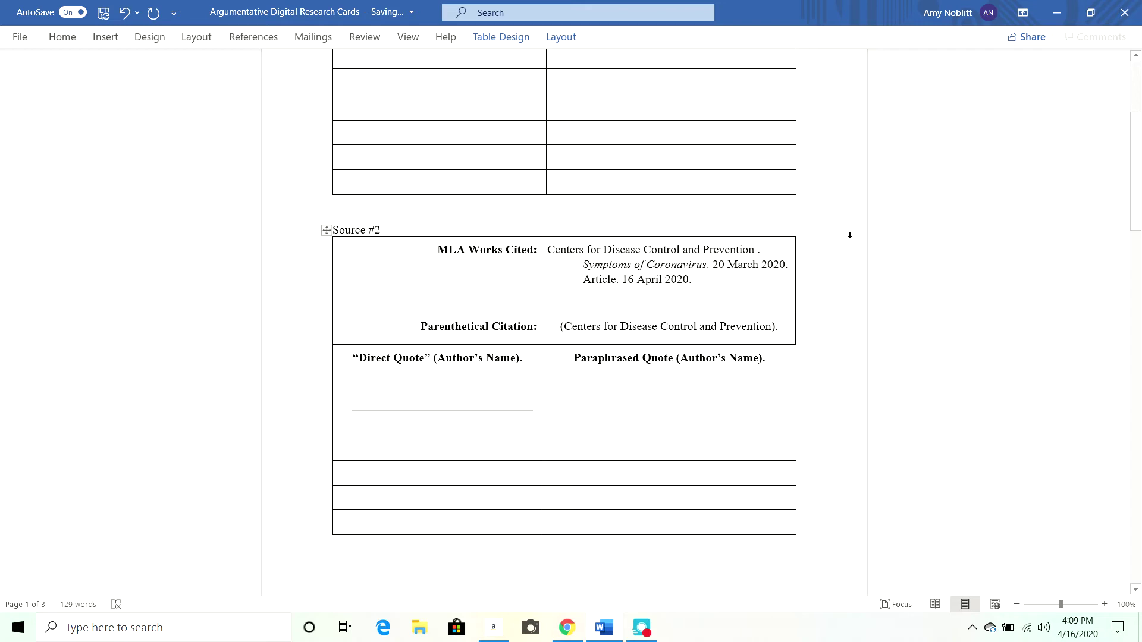
Switch to Chrome, return from the CDC page to the Google results and look through them for another source
{"action": "scroll", "coordinate": [851, 239], "scroll_direction": "down", "scroll_amount": 5}
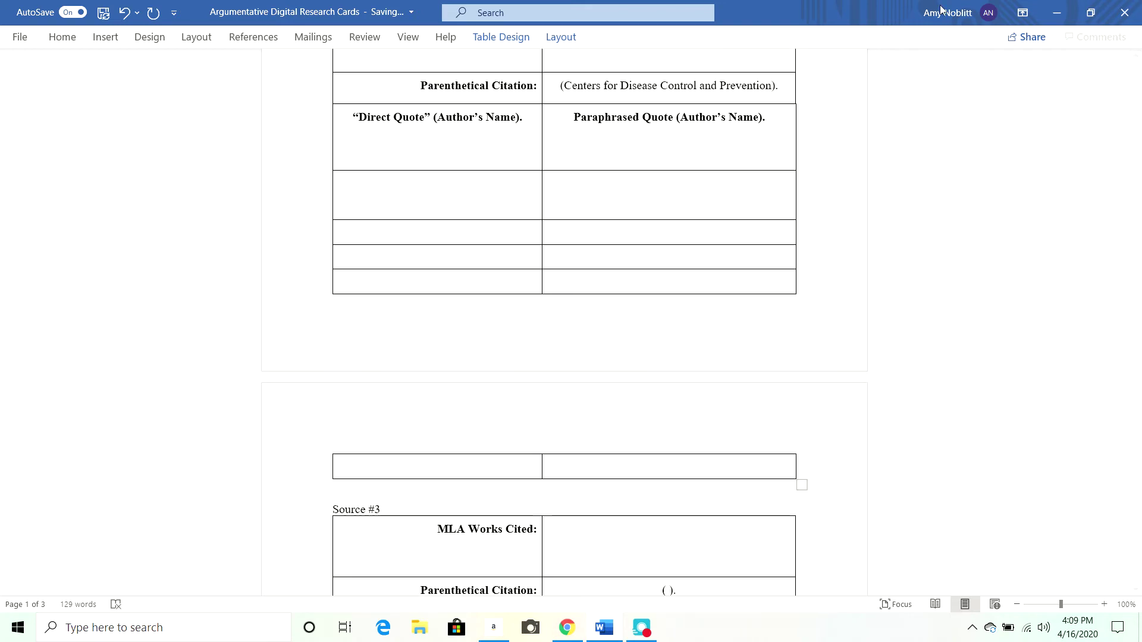
{"action": "left_click", "coordinate": [1056, 17]}
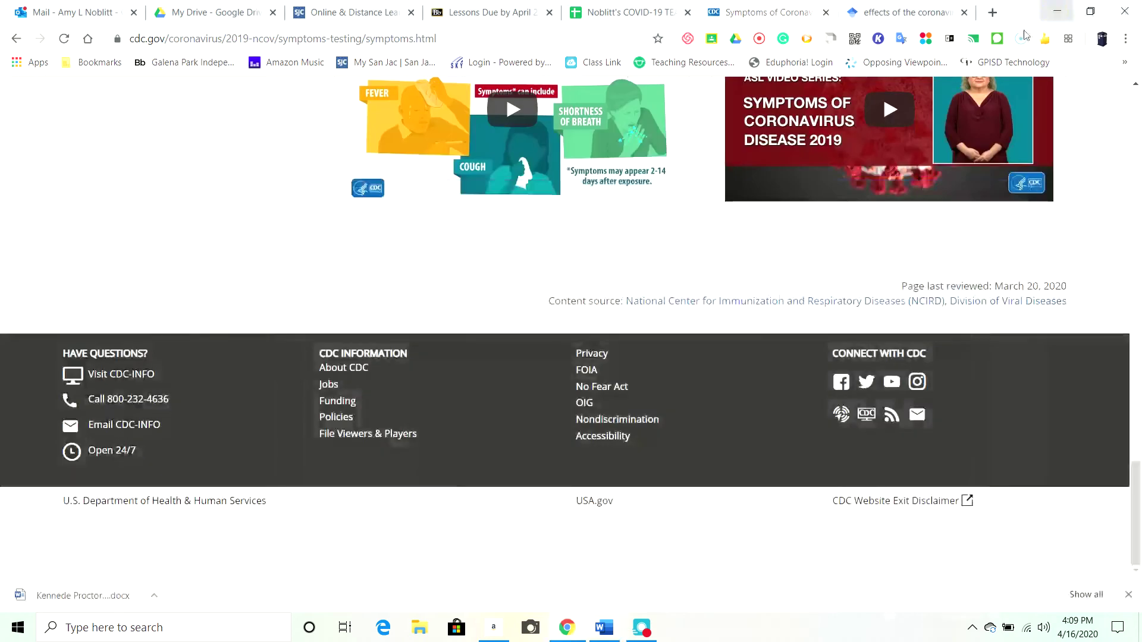
{"action": "scroll", "coordinate": [486, 199], "scroll_direction": "up", "scroll_amount": 10}
{"action": "scroll", "coordinate": [486, 199], "scroll_direction": "up", "scroll_amount": 10}
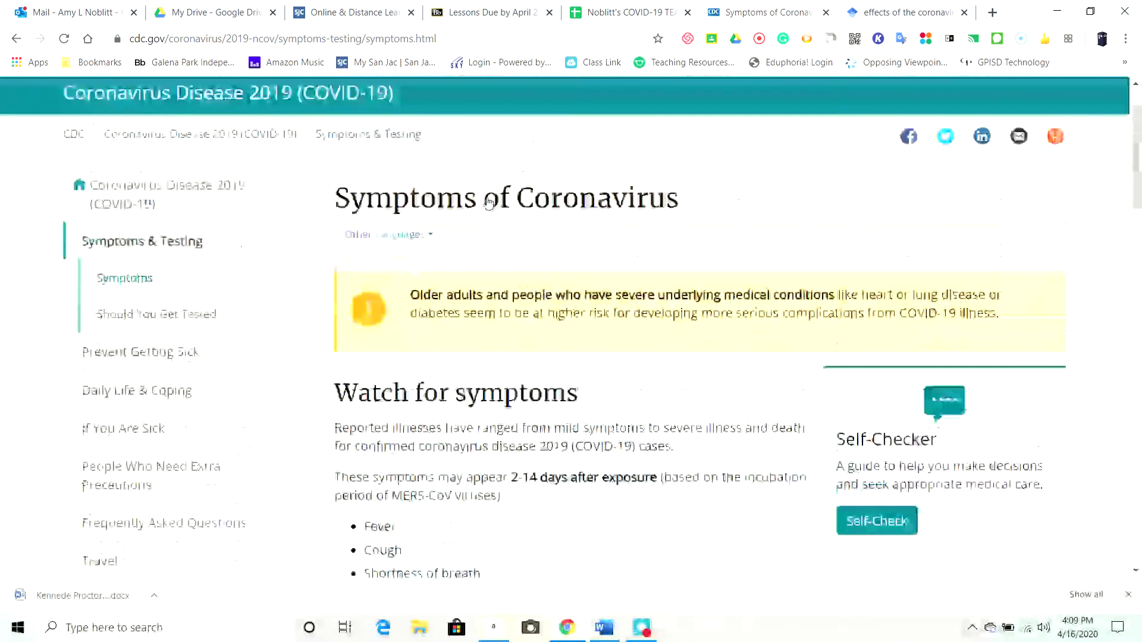
{"action": "left_click", "coordinate": [15, 44]}
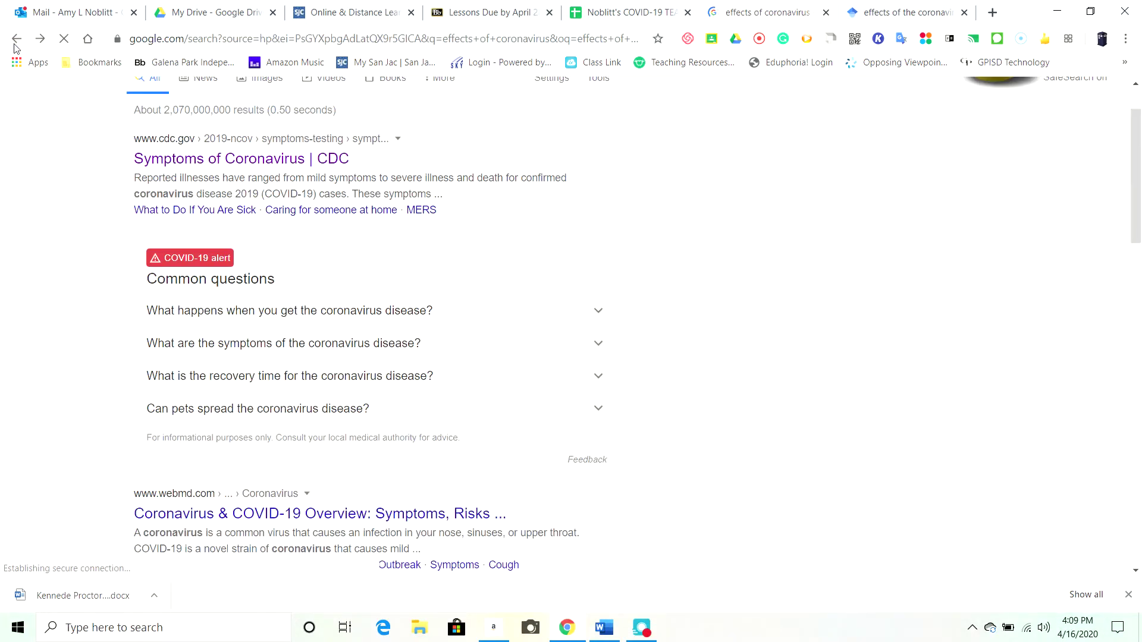
{"action": "scroll", "coordinate": [706, 250], "scroll_direction": "down", "scroll_amount": 5}
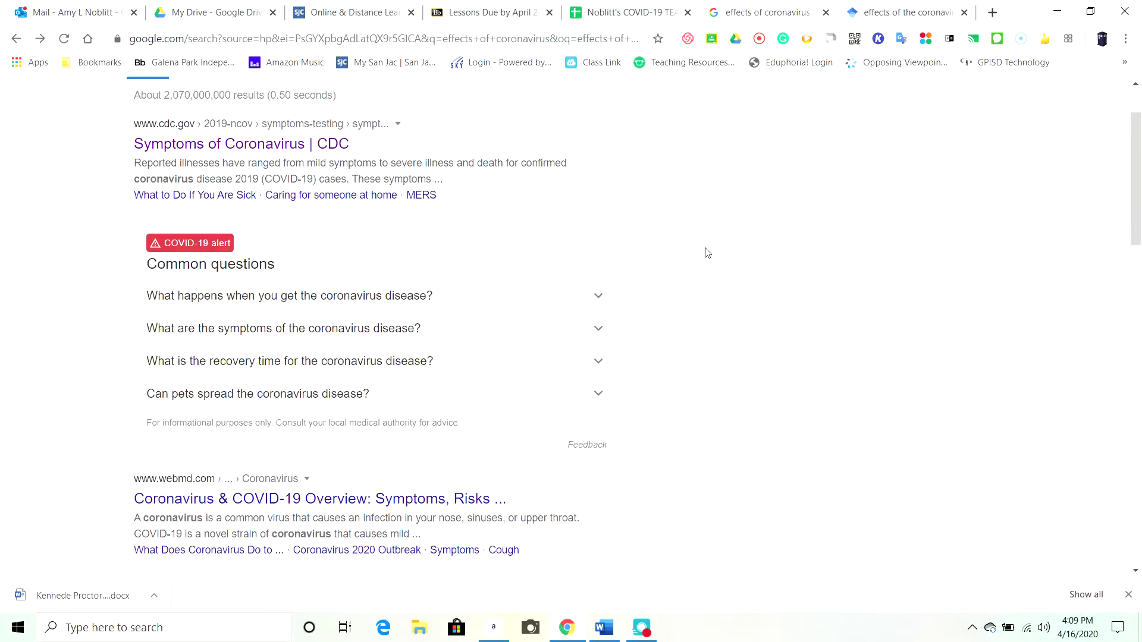
{"action": "scroll", "coordinate": [707, 253], "scroll_direction": "down", "scroll_amount": 4}
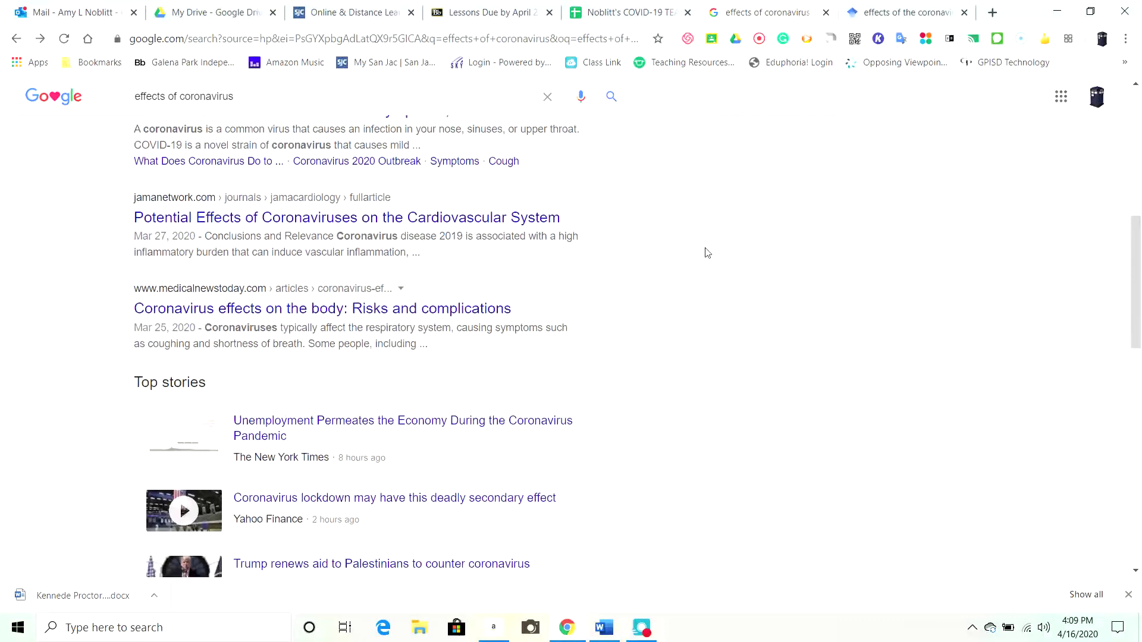
{"action": "scroll", "coordinate": [707, 253], "scroll_direction": "down", "scroll_amount": 1}
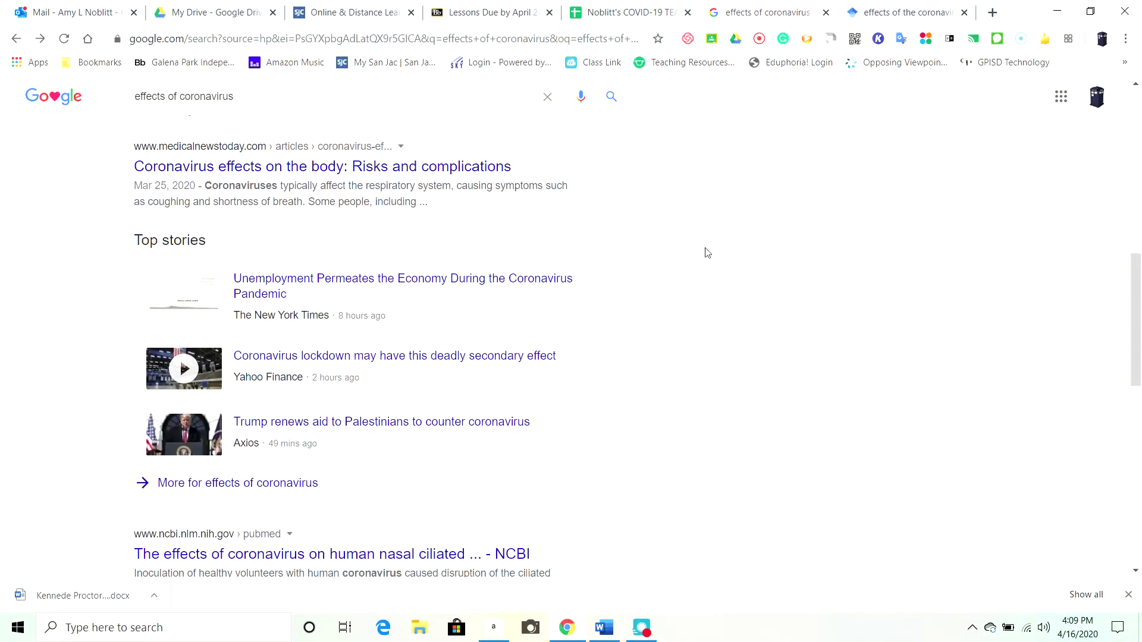
Open the Medical News Today result on coronavirus effects on the body, examine its heading and go back to the results
{"action": "left_click", "coordinate": [384, 164]}
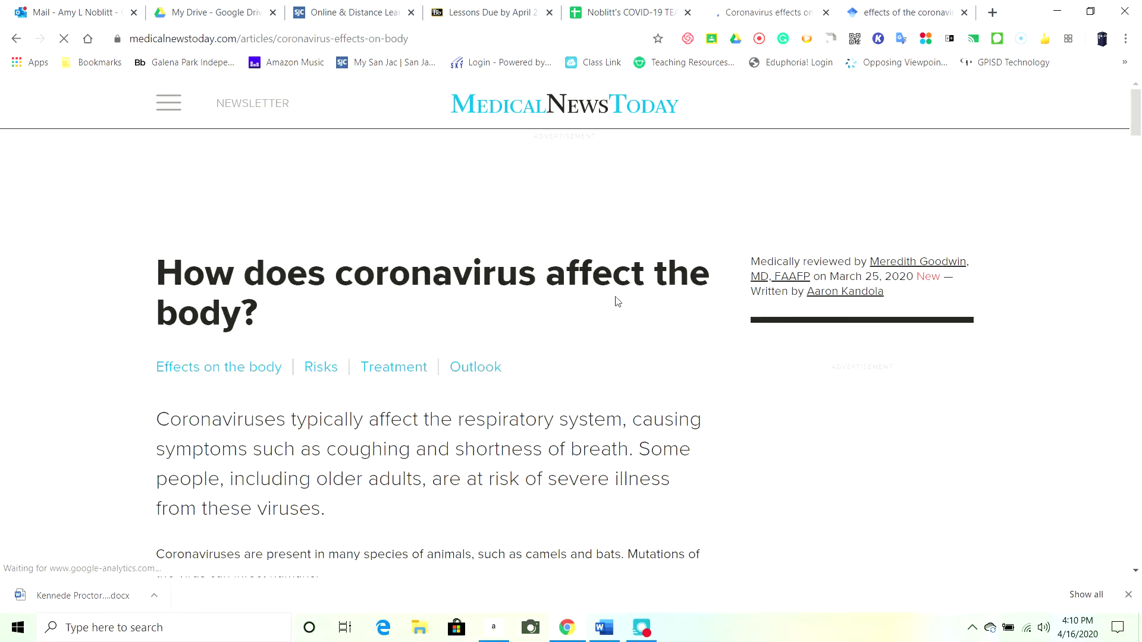
{"action": "scroll", "coordinate": [493, 316], "scroll_direction": "down", "scroll_amount": 1}
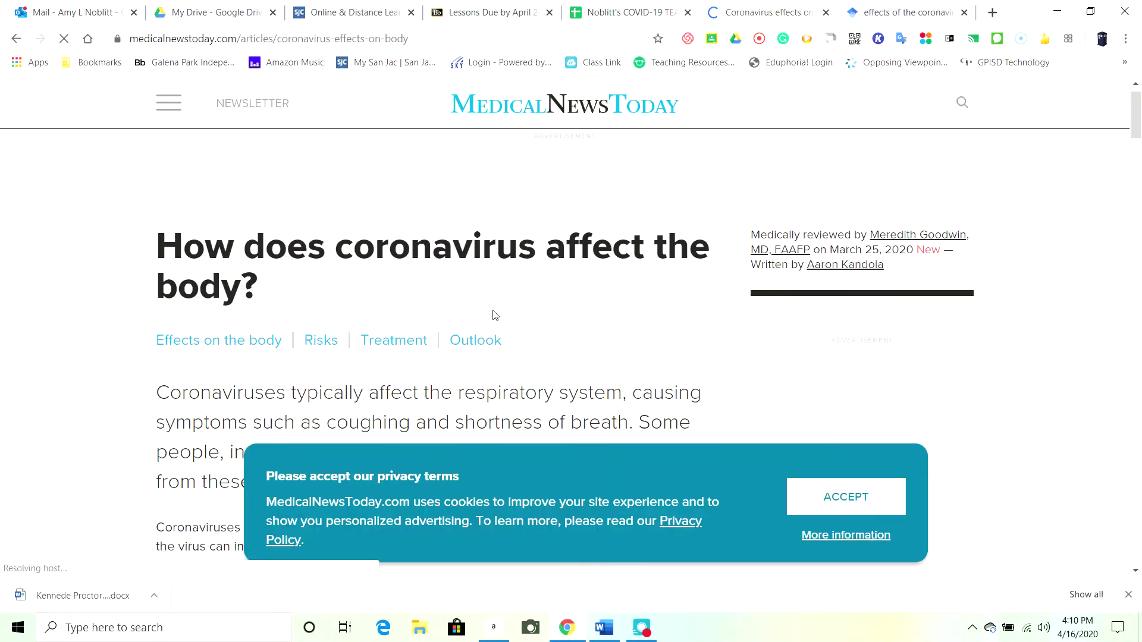
{"action": "left_click", "coordinate": [16, 38]}
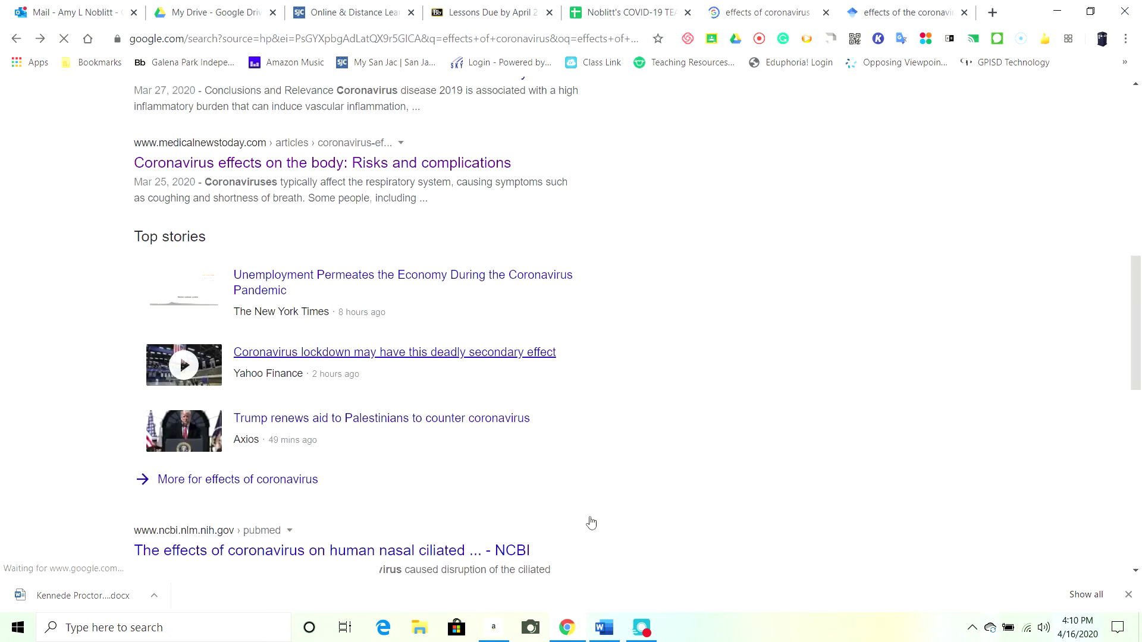
Change the Google search to "long term effects of coronavirus" and run it
{"action": "scroll", "coordinate": [698, 275], "scroll_direction": "up", "scroll_amount": 10}
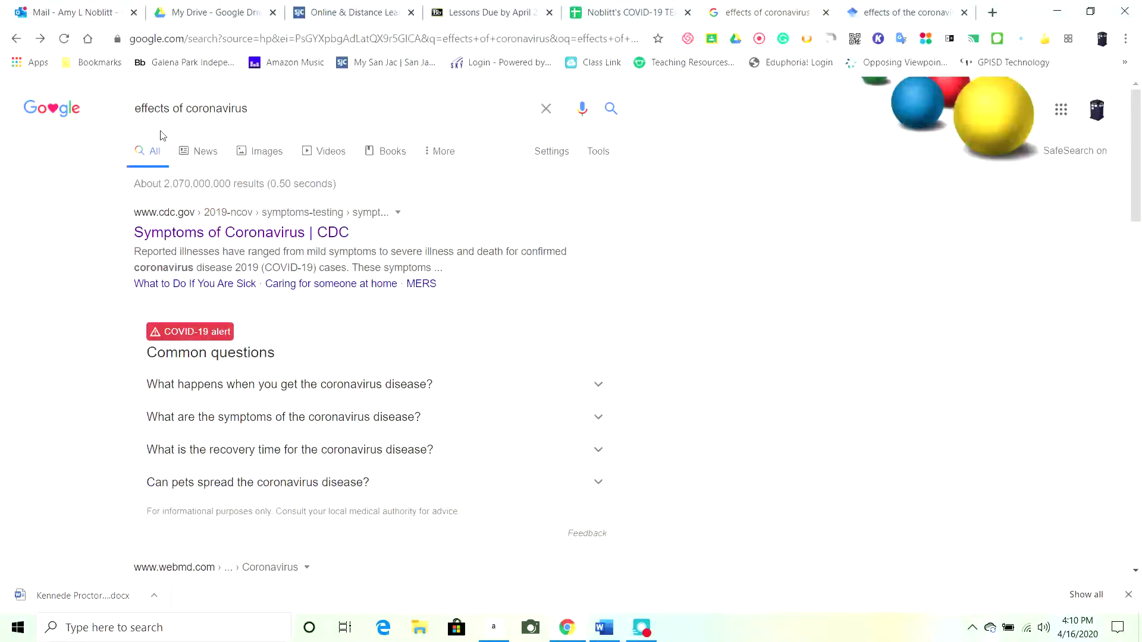
{"action": "left_click", "coordinate": [140, 113]}
{"action": "left_click", "coordinate": [138, 118]}
{"action": "key", "text": "BackSpace"}
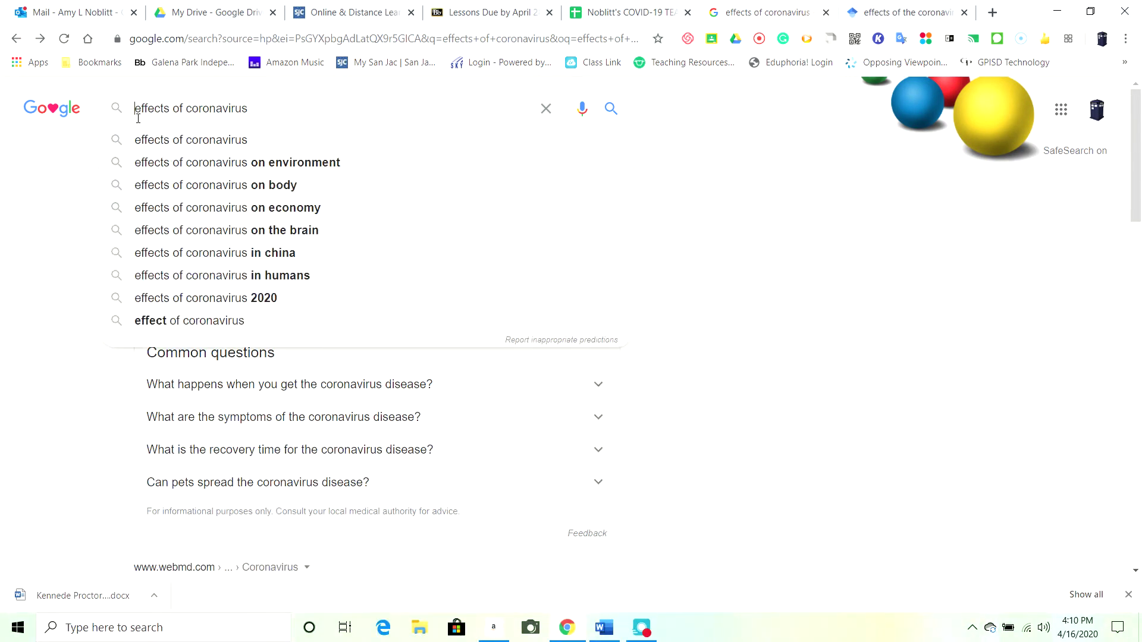
{"action": "type", "text": "long t"}
{"action": "key", "text": "BackSpace"}
{"action": "type", "text": "term"}
{"action": "key", "text": "Return"}
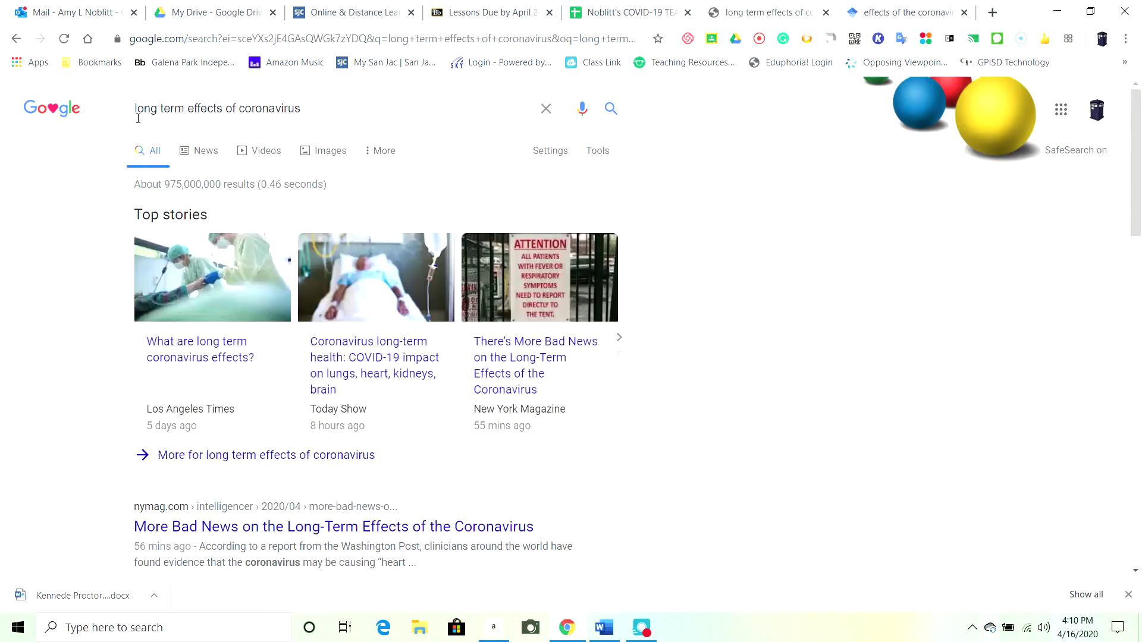
Look through the search results and open Politico's "Coronavirus Will Change the World Permanently. Here's How" article
{"action": "scroll", "coordinate": [309, 357], "scroll_direction": "down", "scroll_amount": 2}
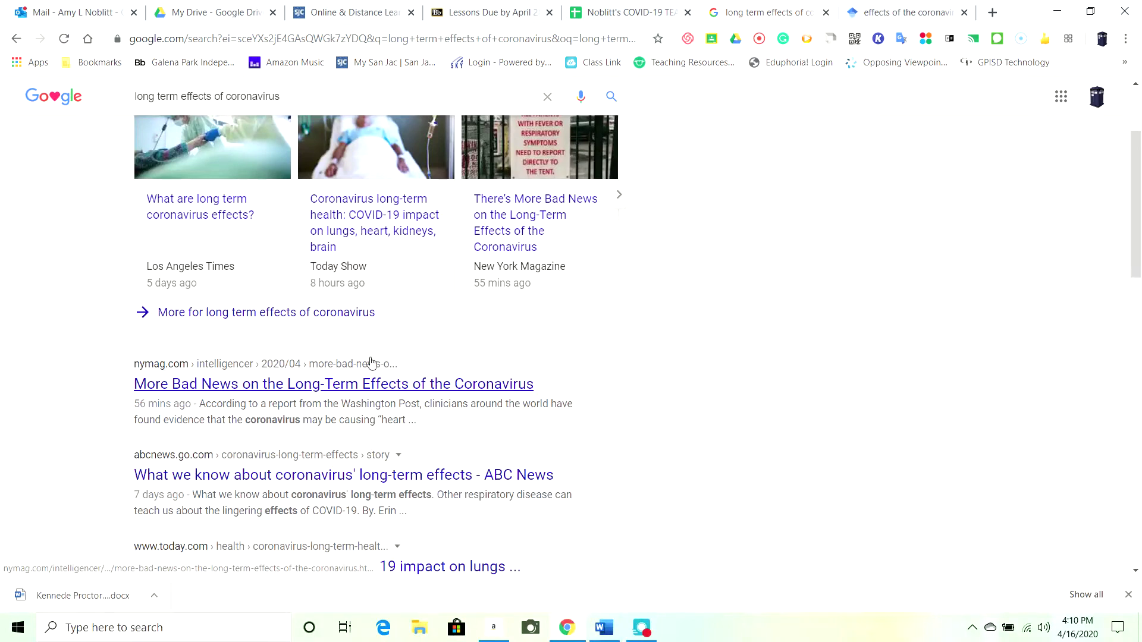
{"action": "scroll", "coordinate": [415, 360], "scroll_direction": "down", "scroll_amount": 2}
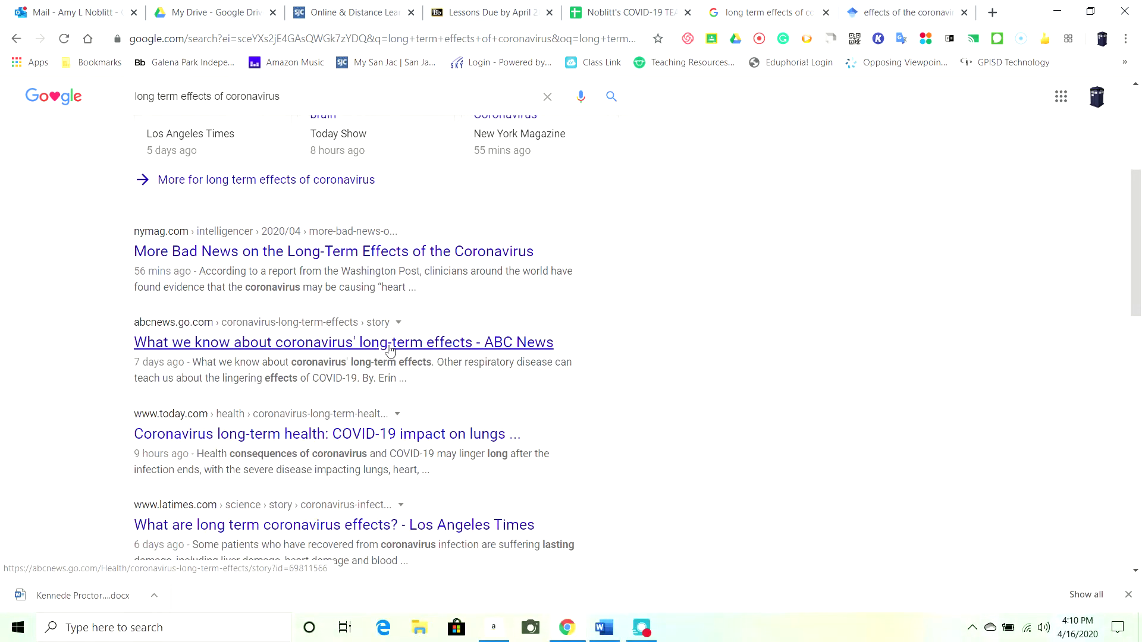
{"action": "scroll", "coordinate": [389, 350], "scroll_direction": "down", "scroll_amount": 2}
{"action": "scroll", "coordinate": [390, 348], "scroll_direction": "down", "scroll_amount": 1}
{"action": "scroll", "coordinate": [390, 346], "scroll_direction": "down", "scroll_amount": 2}
{"action": "scroll", "coordinate": [390, 347], "scroll_direction": "down", "scroll_amount": 1}
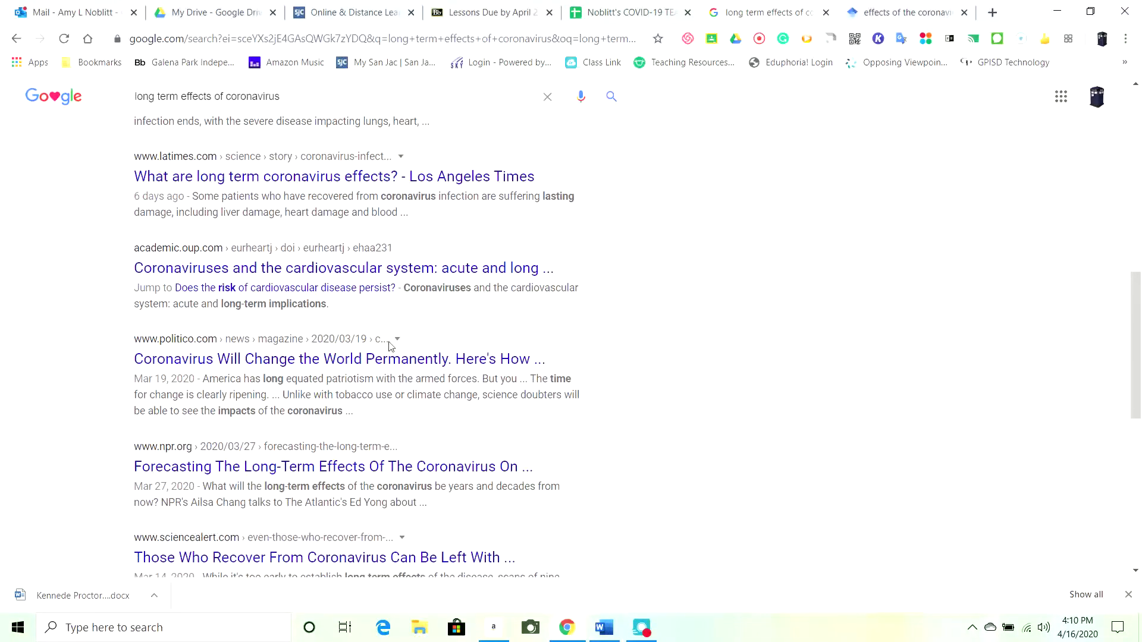
{"action": "scroll", "coordinate": [389, 347], "scroll_direction": "down", "scroll_amount": 1}
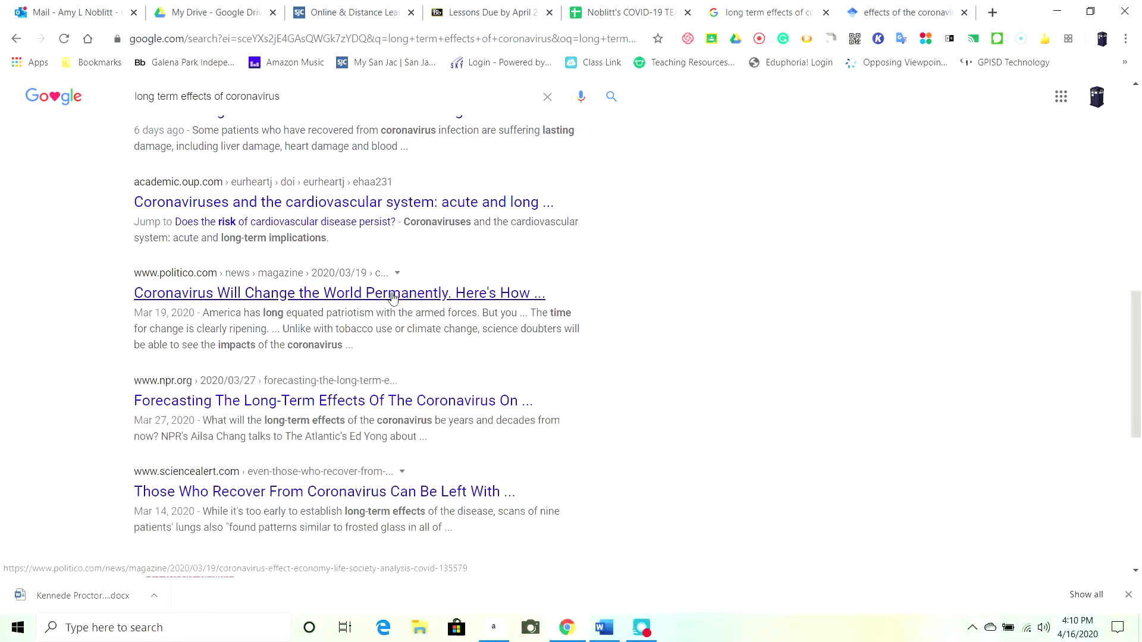
{"action": "left_click", "coordinate": [392, 293]}
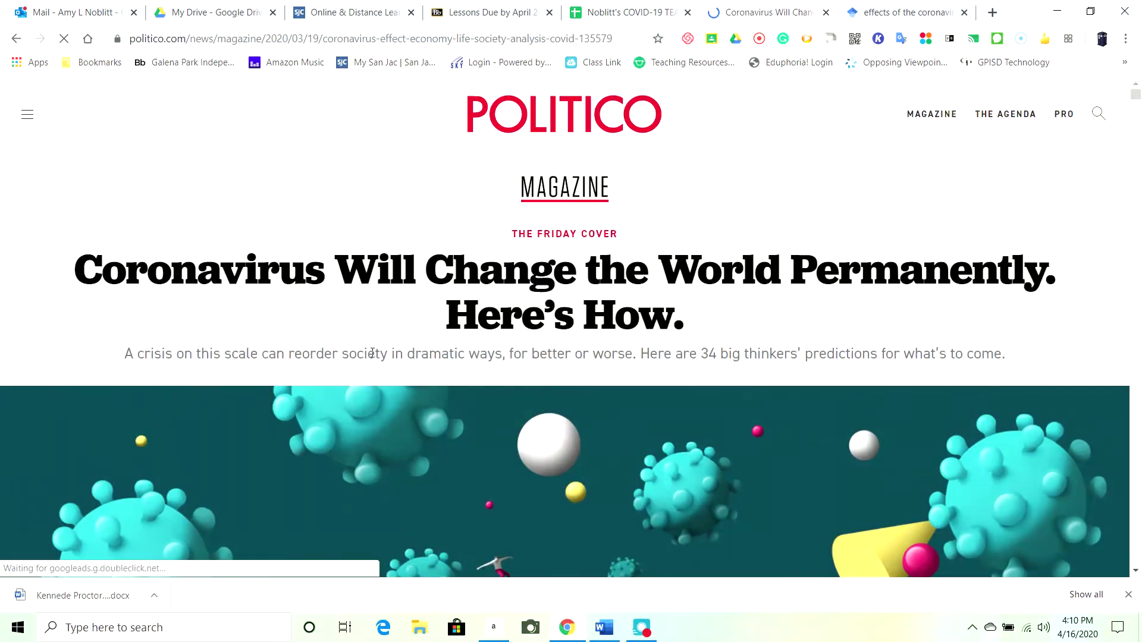
Examine the Politico article's title, byline, date and body text, and accept the site's cookies
{"action": "scroll", "coordinate": [371, 357], "scroll_direction": "down", "scroll_amount": 8}
{"action": "scroll", "coordinate": [372, 352], "scroll_direction": "down", "scroll_amount": 6}
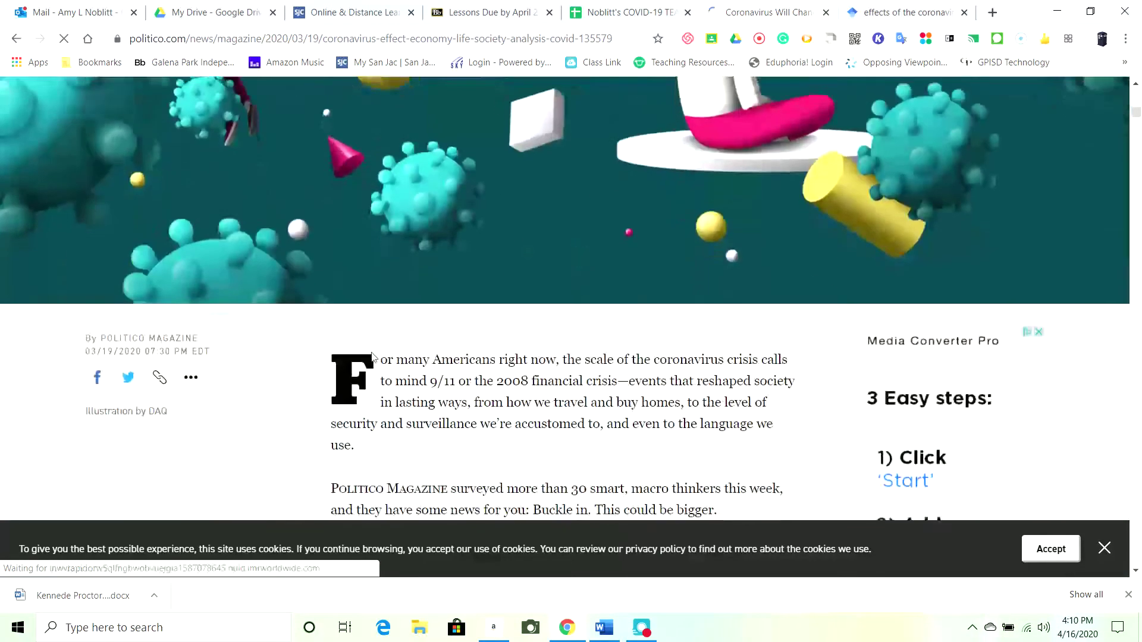
{"action": "scroll", "coordinate": [373, 352], "scroll_direction": "down", "scroll_amount": 1}
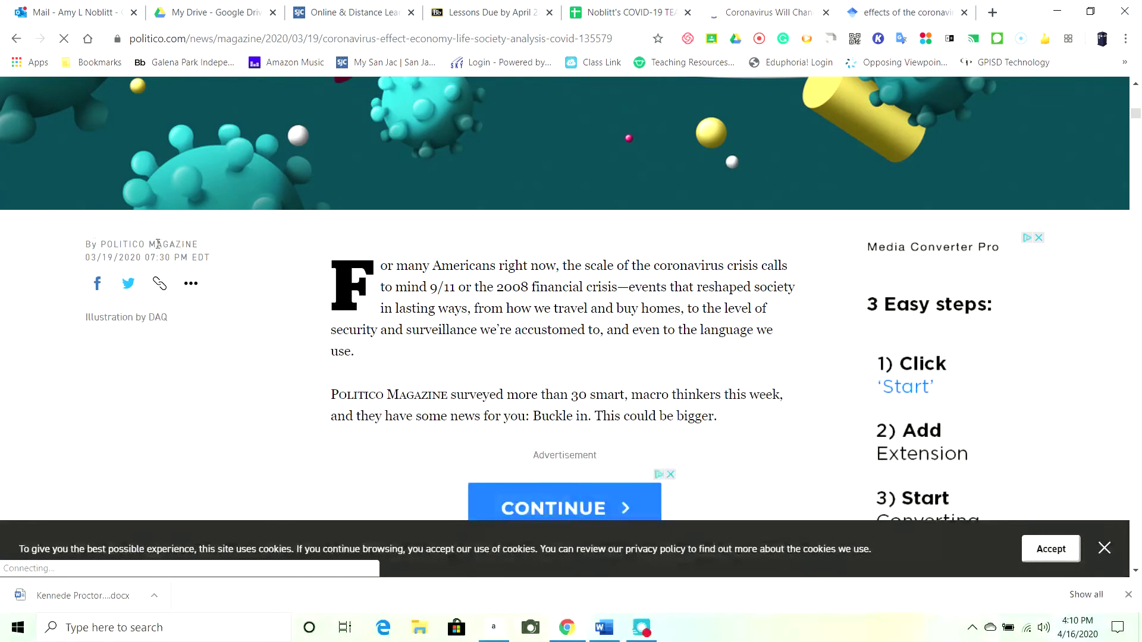
{"action": "scroll", "coordinate": [432, 303], "scroll_direction": "down", "scroll_amount": 15}
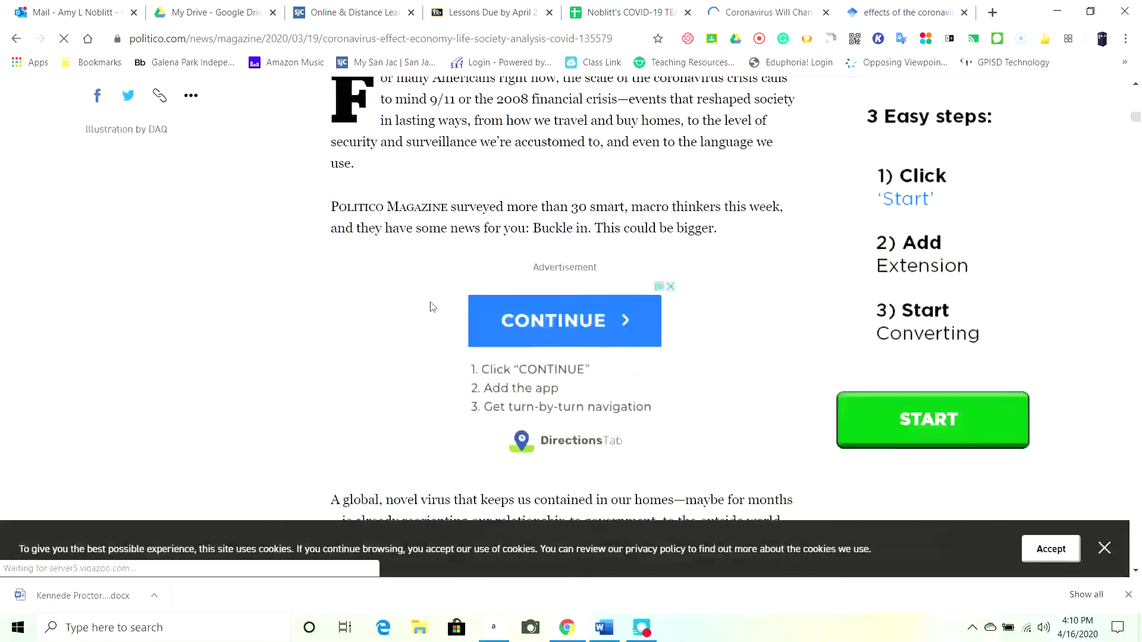
{"action": "scroll", "coordinate": [432, 307], "scroll_direction": "down", "scroll_amount": 10}
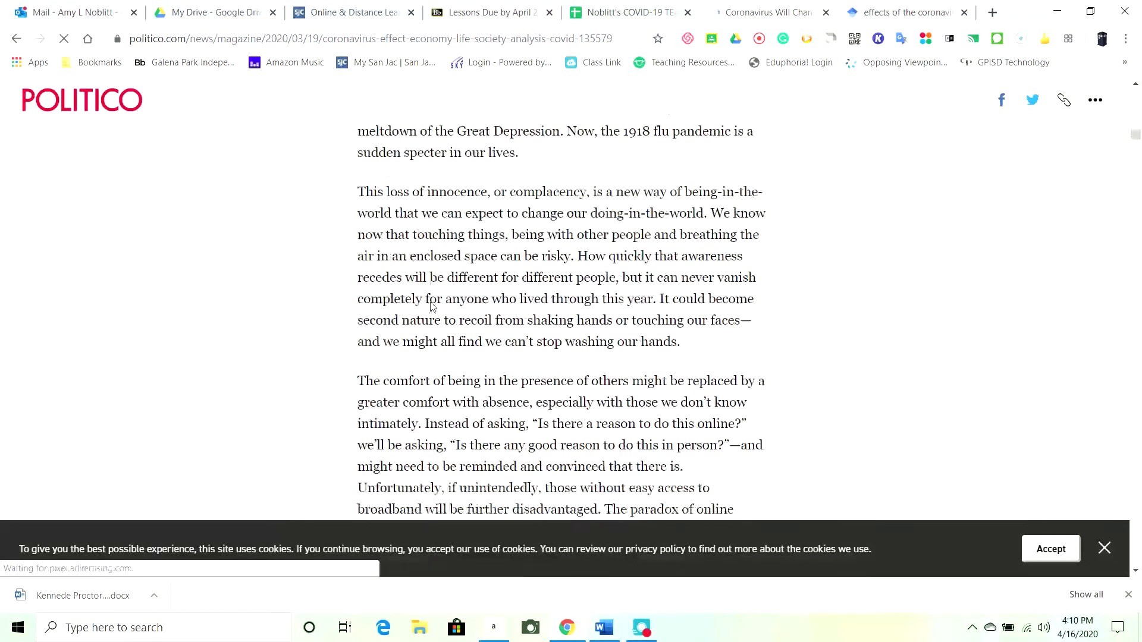
{"action": "scroll", "coordinate": [431, 302], "scroll_direction": "down", "scroll_amount": 5}
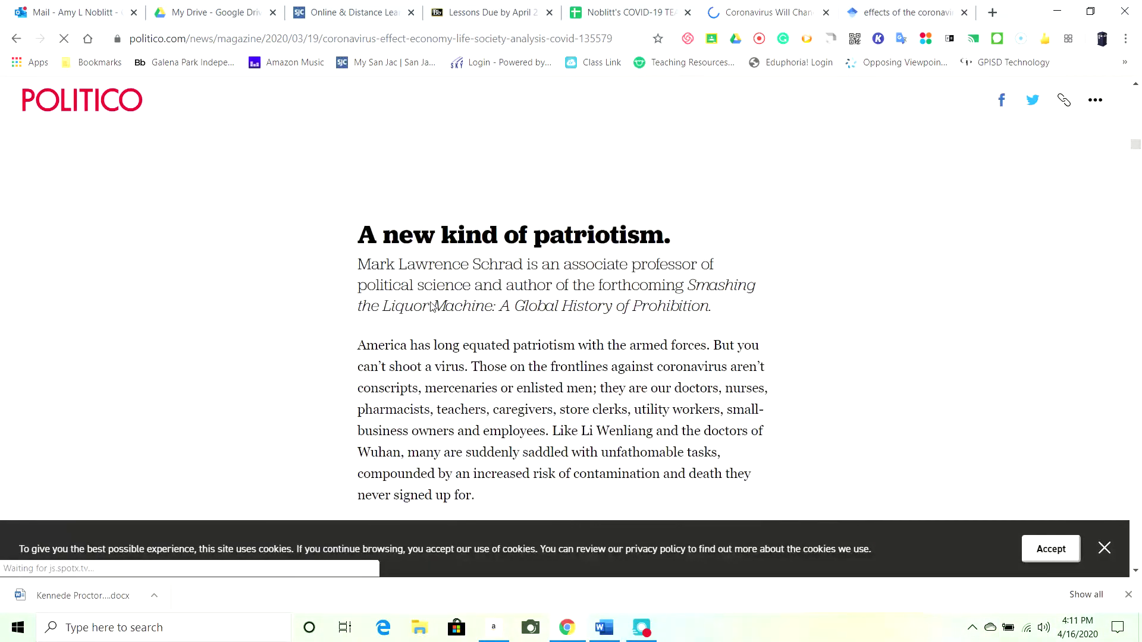
{"action": "scroll", "coordinate": [431, 302], "scroll_direction": "up", "scroll_amount": 15}
{"action": "scroll", "coordinate": [432, 302], "scroll_direction": "up", "scroll_amount": 20}
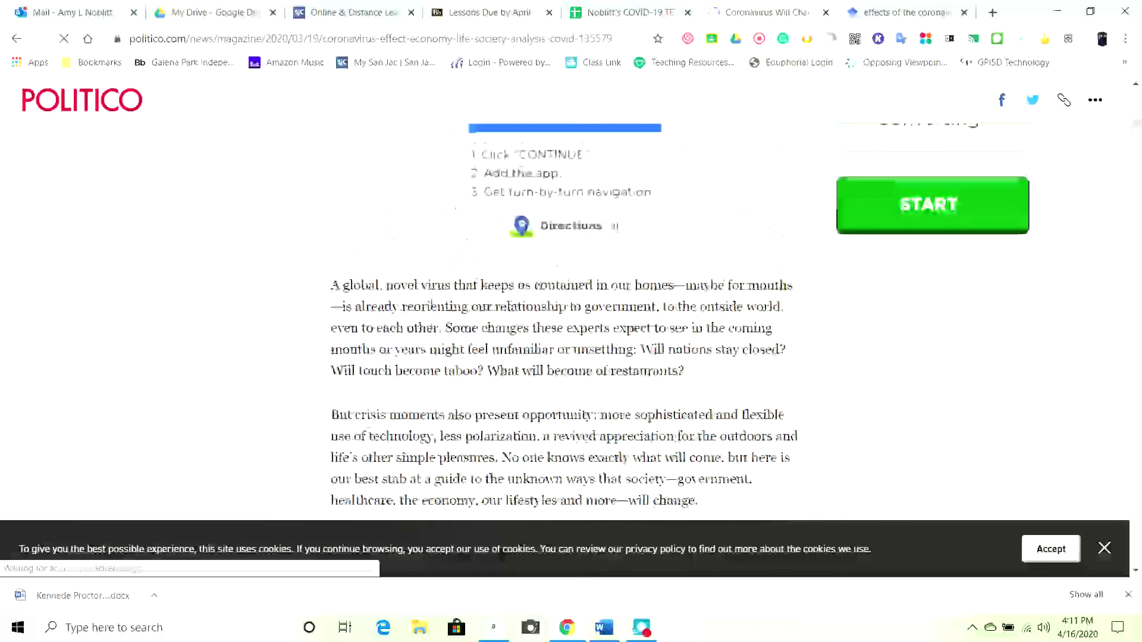
{"action": "scroll", "coordinate": [873, 402], "scroll_direction": "up", "scroll_amount": 3}
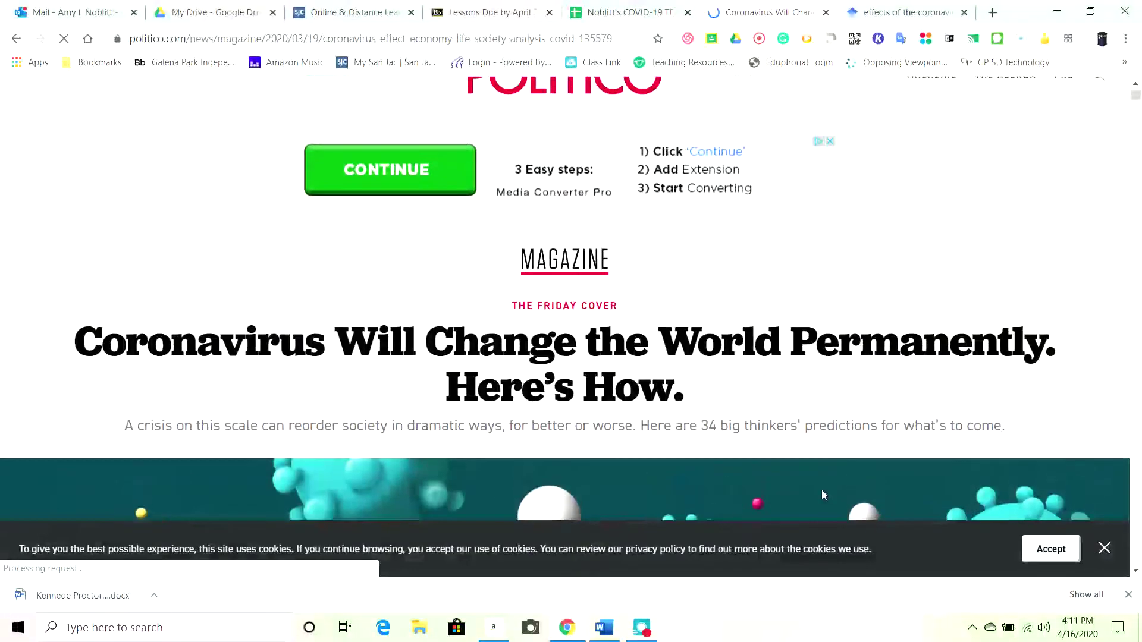
{"action": "left_click", "coordinate": [1050, 550]}
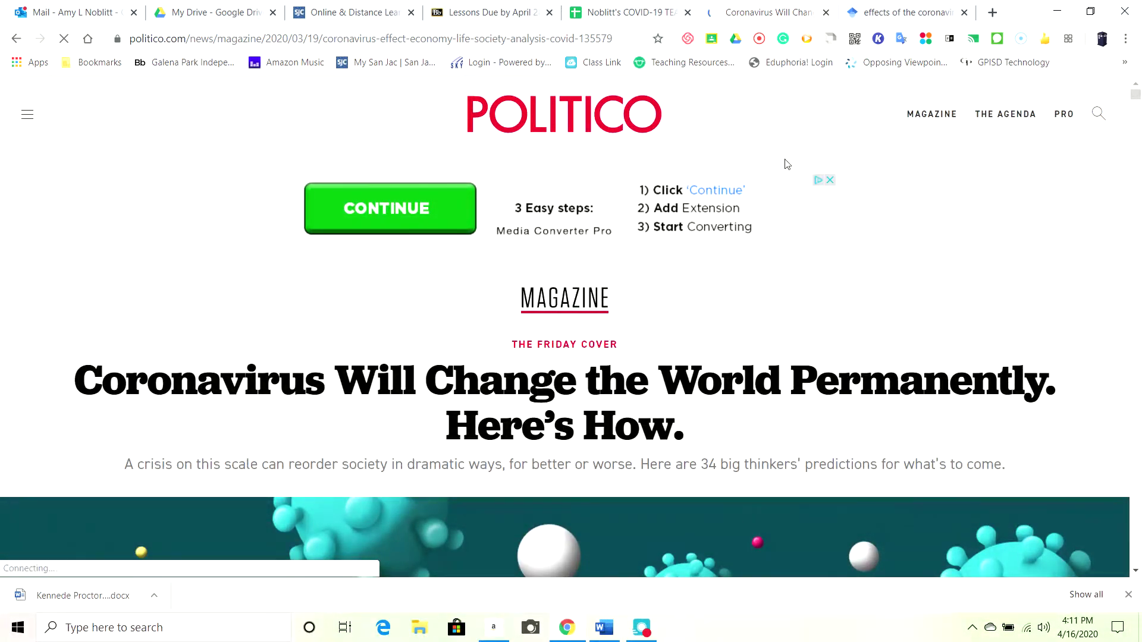
{"action": "left_click", "coordinate": [632, 12]}
{"action": "left_click", "coordinate": [709, 12]}
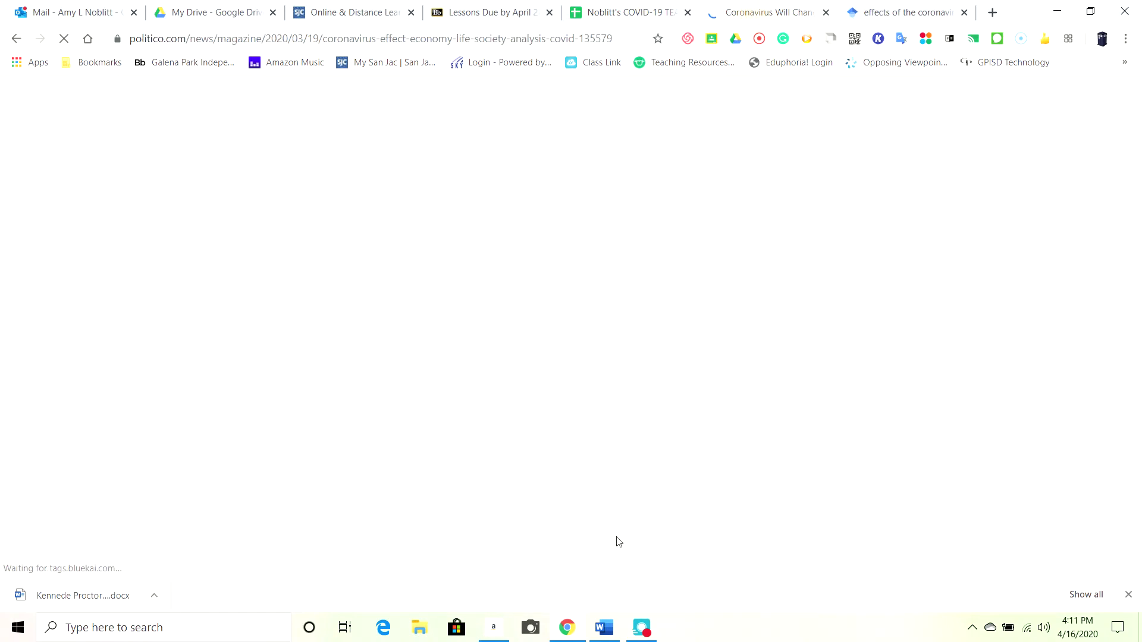
Switch to Word and make the last row of Source #2's table, the one on page 2, taller
{"action": "key", "text": "alt+Tab"}
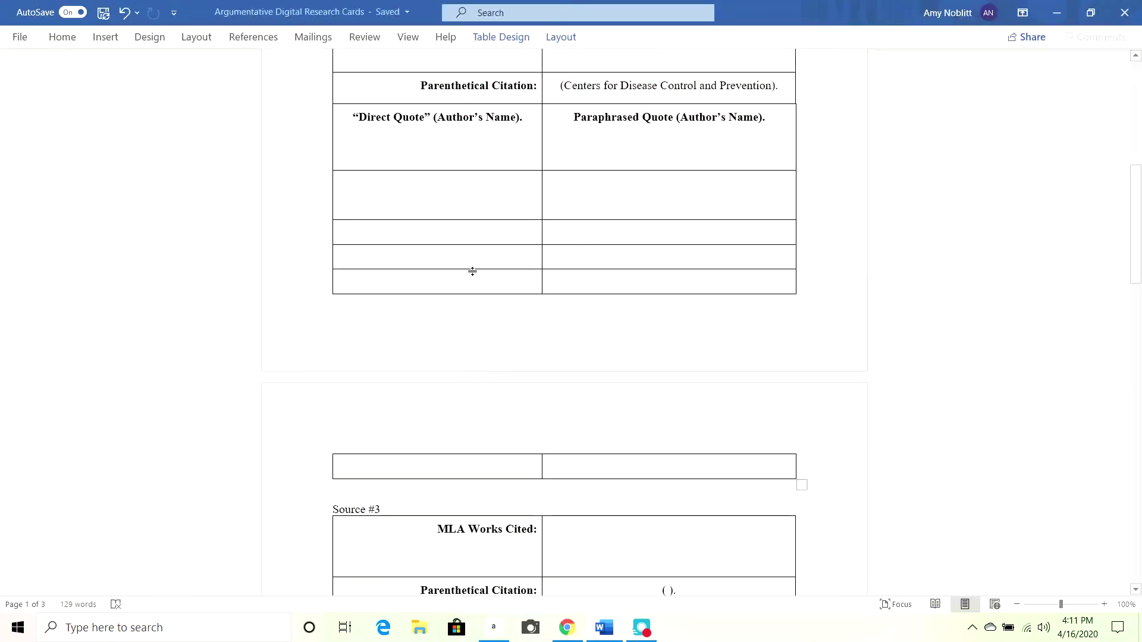
{"action": "scroll", "coordinate": [470, 282], "scroll_direction": "up", "scroll_amount": 8}
{"action": "scroll", "coordinate": [469, 282], "scroll_direction": "up", "scroll_amount": 3}
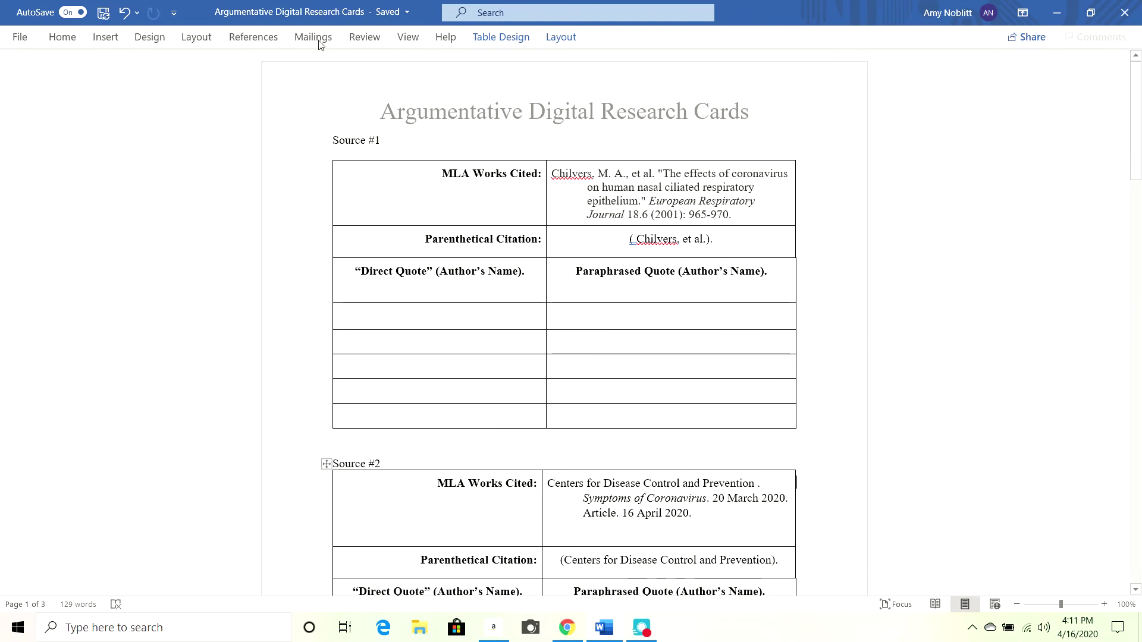
{"action": "left_click", "coordinate": [279, 38]}
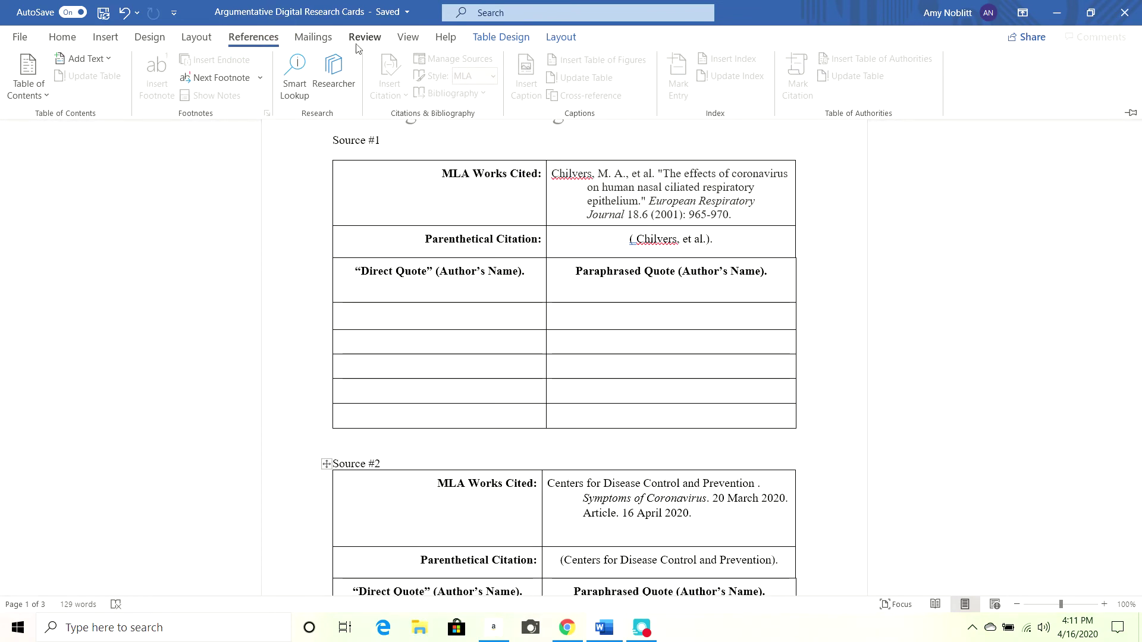
{"action": "left_click", "coordinate": [713, 468]}
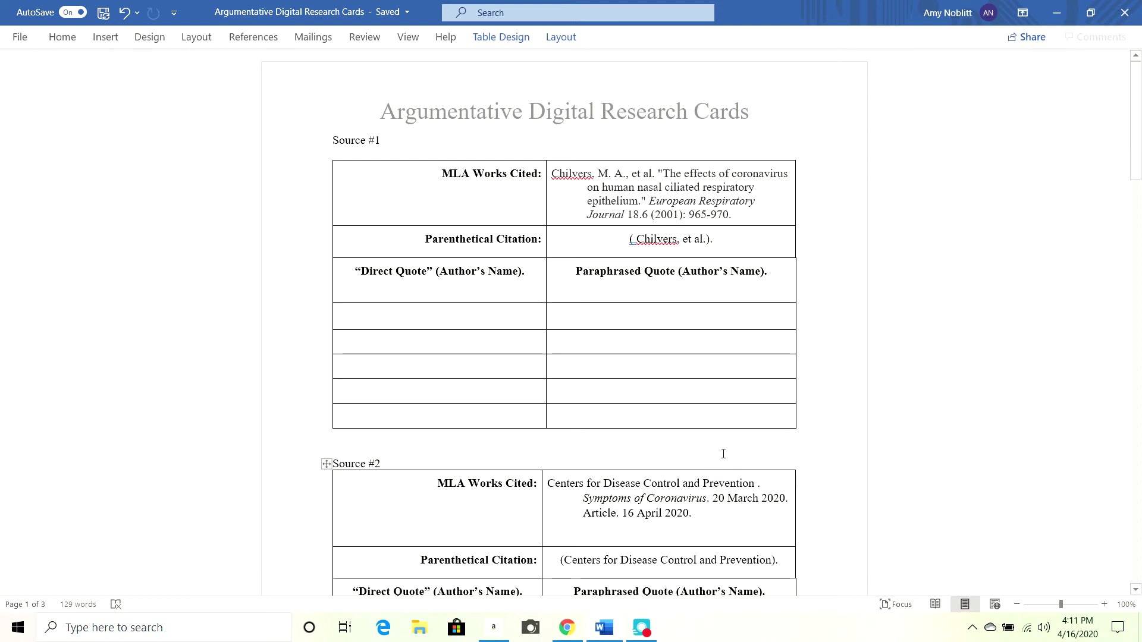
{"action": "scroll", "coordinate": [727, 362], "scroll_direction": "down", "scroll_amount": 15}
{"action": "left_click_drag", "start_coordinate": [717, 366], "coordinate": [711, 392]}
{"action": "scroll", "coordinate": [805, 454], "scroll_direction": "up", "scroll_amount": 3}
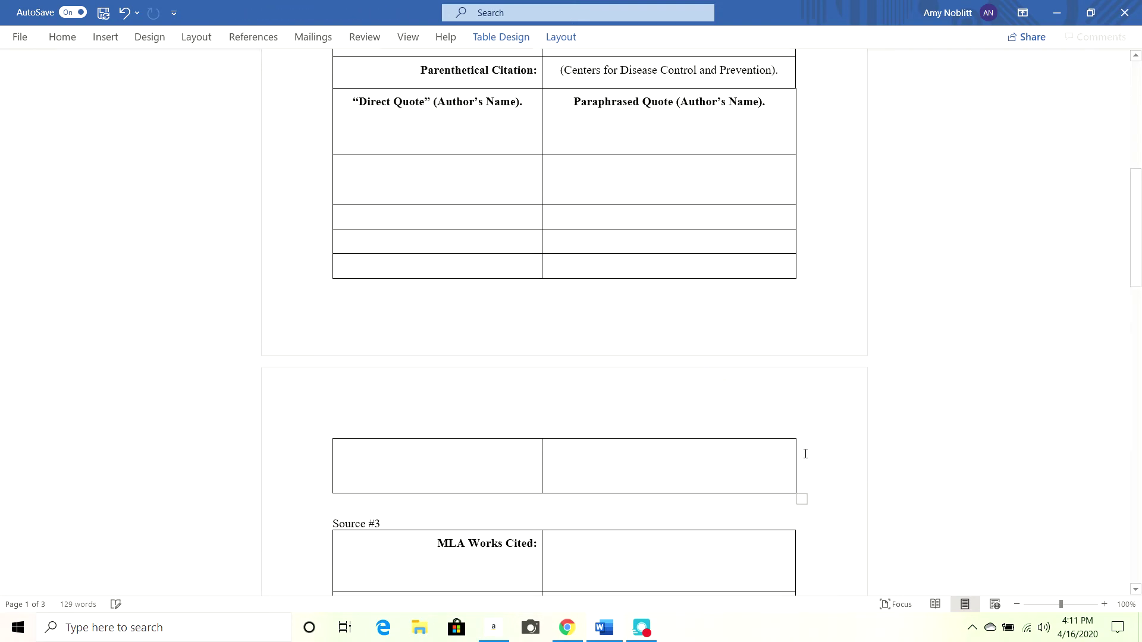
From Source #3's MLA Works Cited cell, start a new Web site source in the Source Manager with Corporate Author enabled
{"action": "left_click", "coordinate": [726, 553]}
{"action": "left_click", "coordinate": [254, 37]}
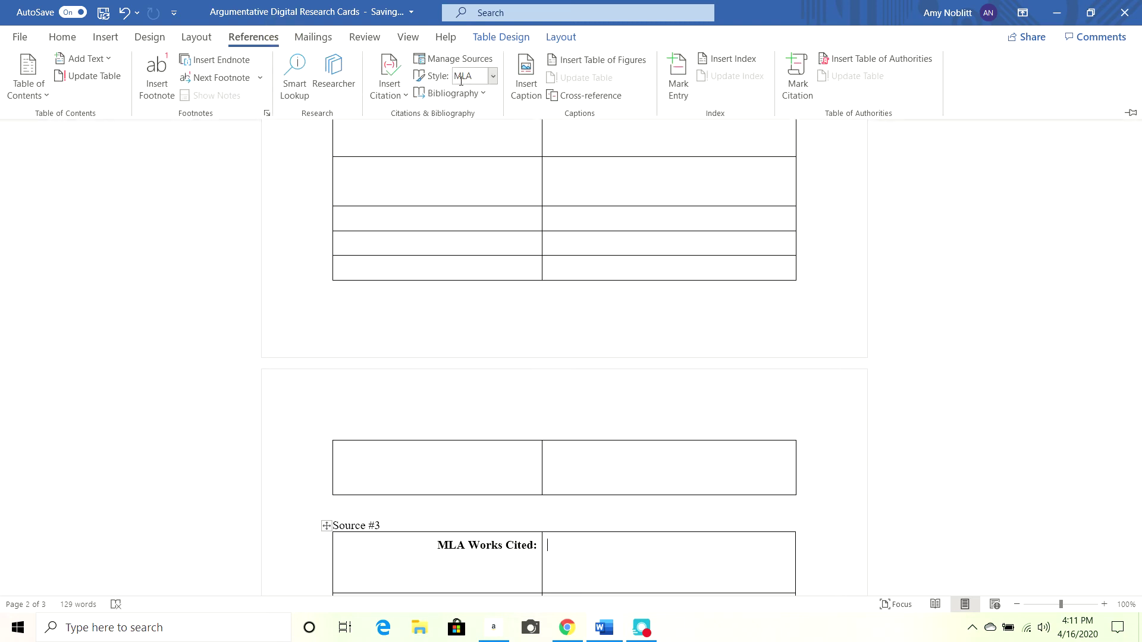
{"action": "left_click", "coordinate": [461, 59]}
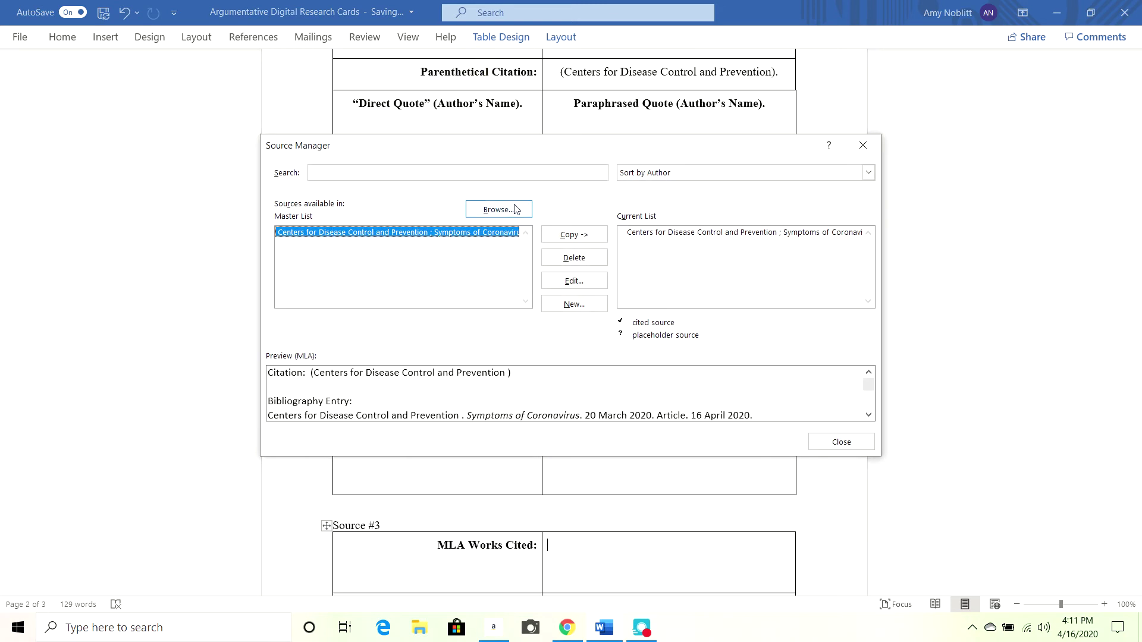
{"action": "left_click", "coordinate": [573, 306]}
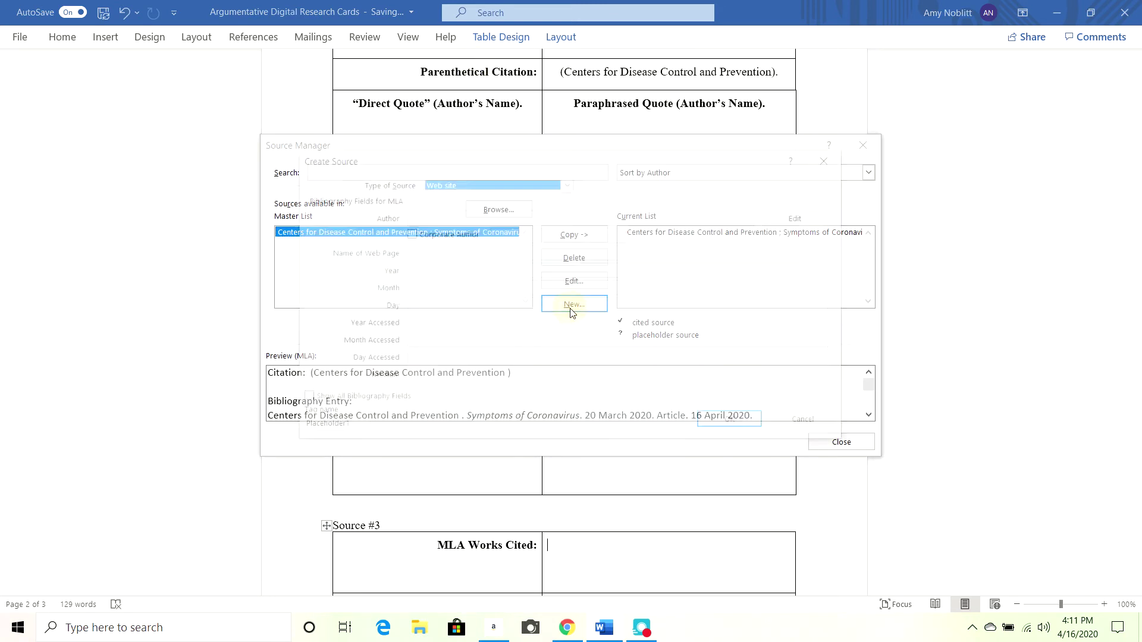
{"action": "left_click", "coordinate": [443, 234]}
{"action": "left_click", "coordinate": [442, 234]}
{"action": "left_click", "coordinate": [502, 238]}
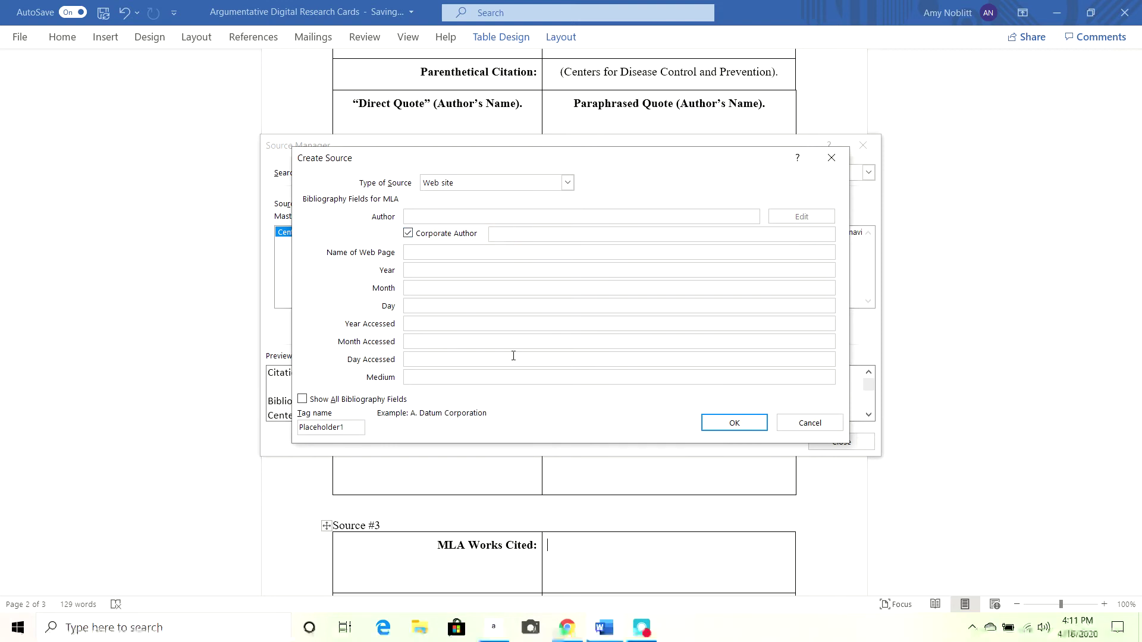
Check the byline of the Politico article in Chrome and enter "Politico Magazine" as the new source's corporate author in Word
{"action": "left_click", "coordinate": [567, 630]}
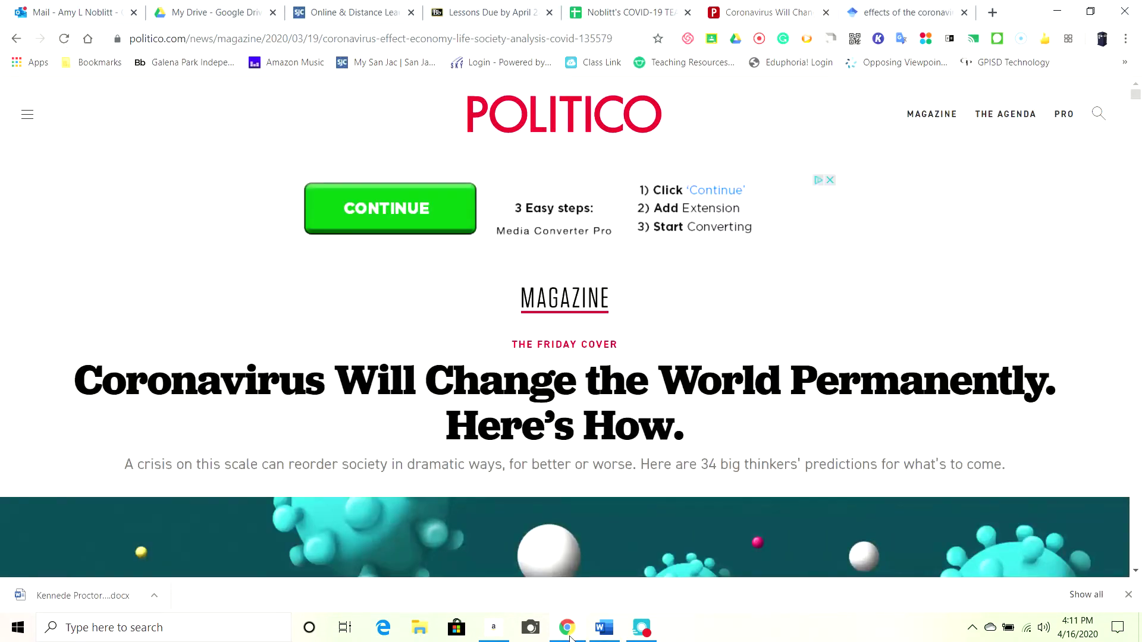
{"action": "scroll", "coordinate": [461, 474], "scroll_direction": "down", "scroll_amount": 7}
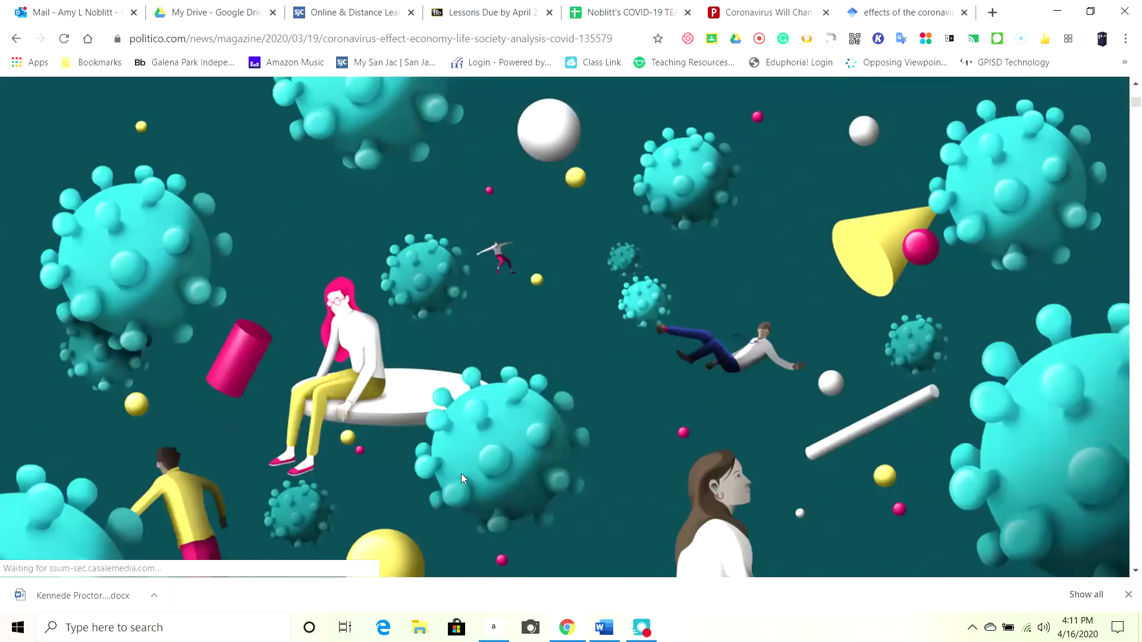
{"action": "scroll", "coordinate": [462, 473], "scroll_direction": "down", "scroll_amount": 9}
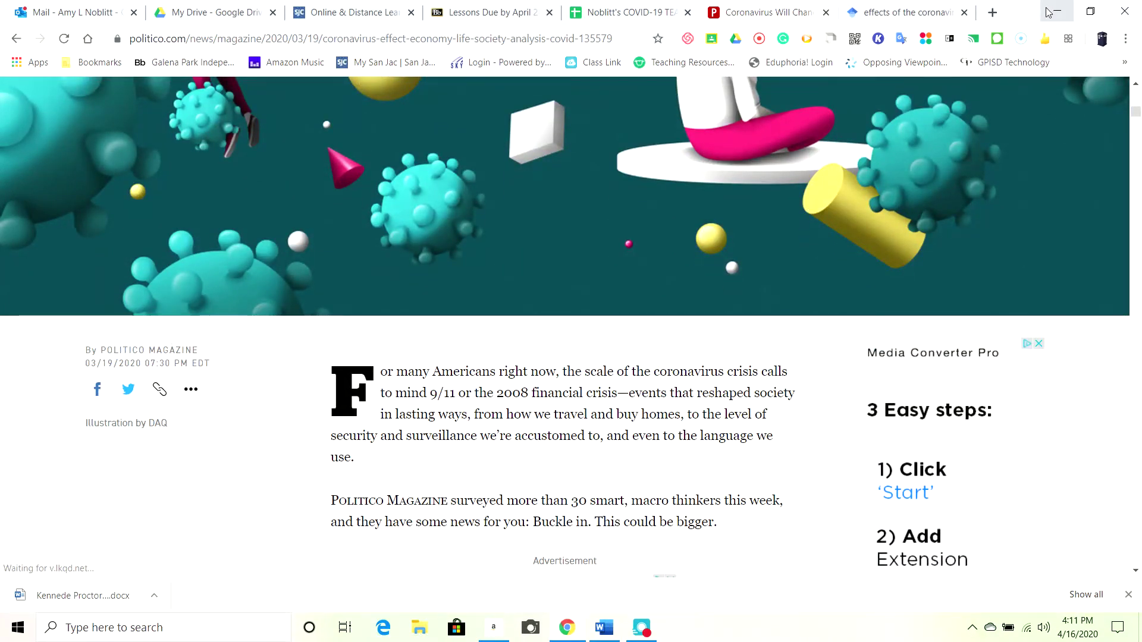
{"action": "left_click", "coordinate": [1056, 12]}
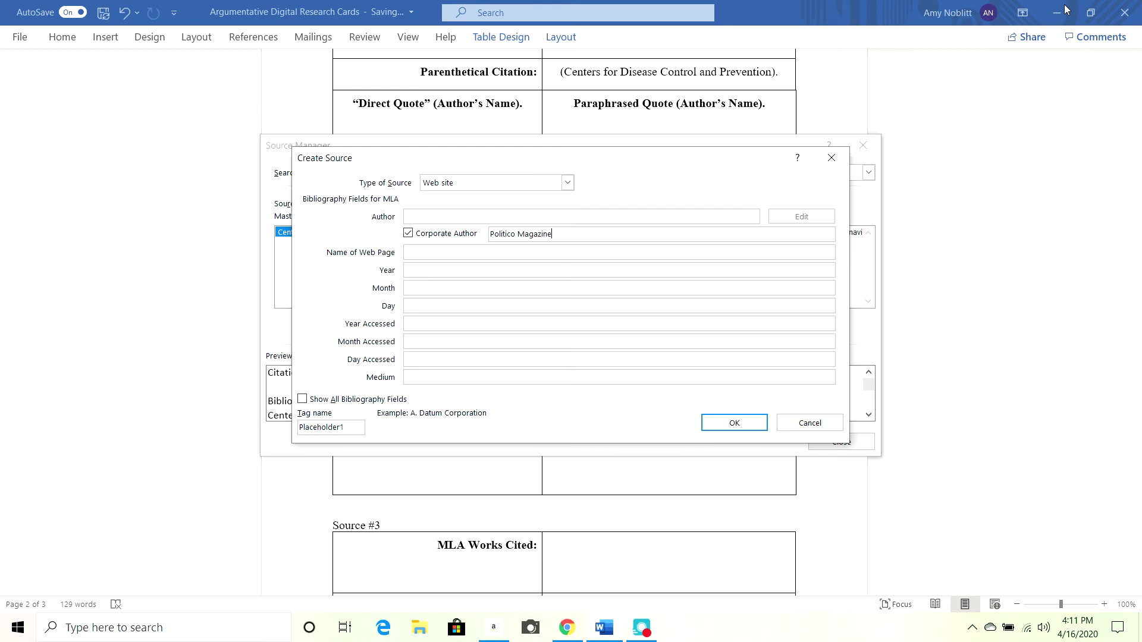
{"action": "key", "text": "Tab"}
Copy the headline "Coronavirus Will Change the World Permanently. Here's How." from the Politico page in Chrome into the Word source's Name of Web Page
{"action": "left_click", "coordinate": [568, 631]}
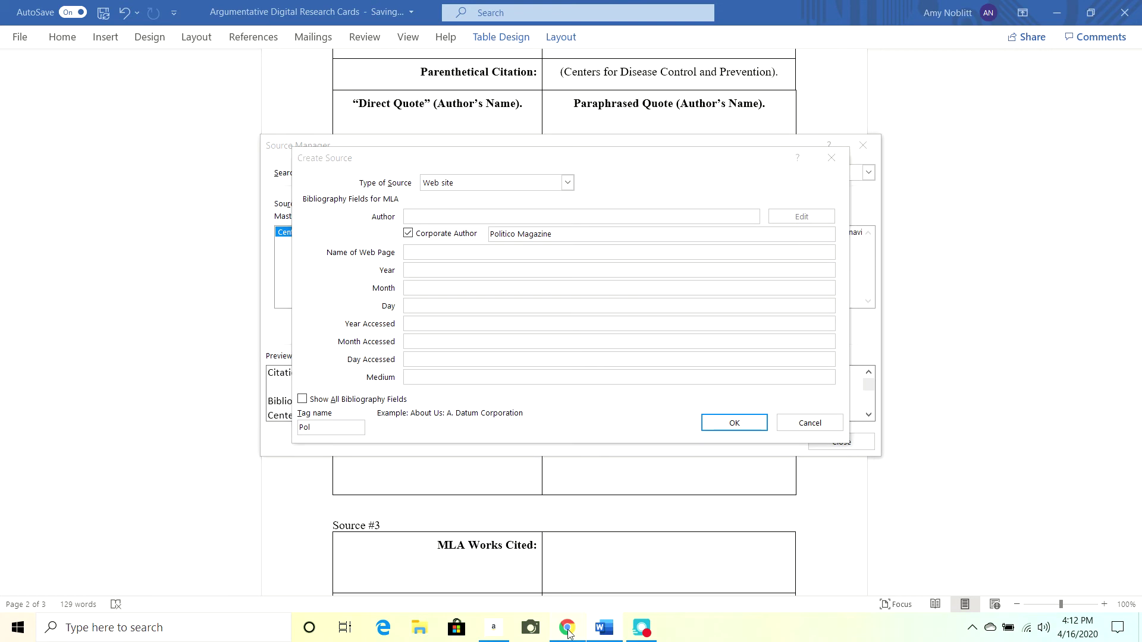
{"action": "scroll", "coordinate": [574, 394], "scroll_direction": "up", "scroll_amount": 10}
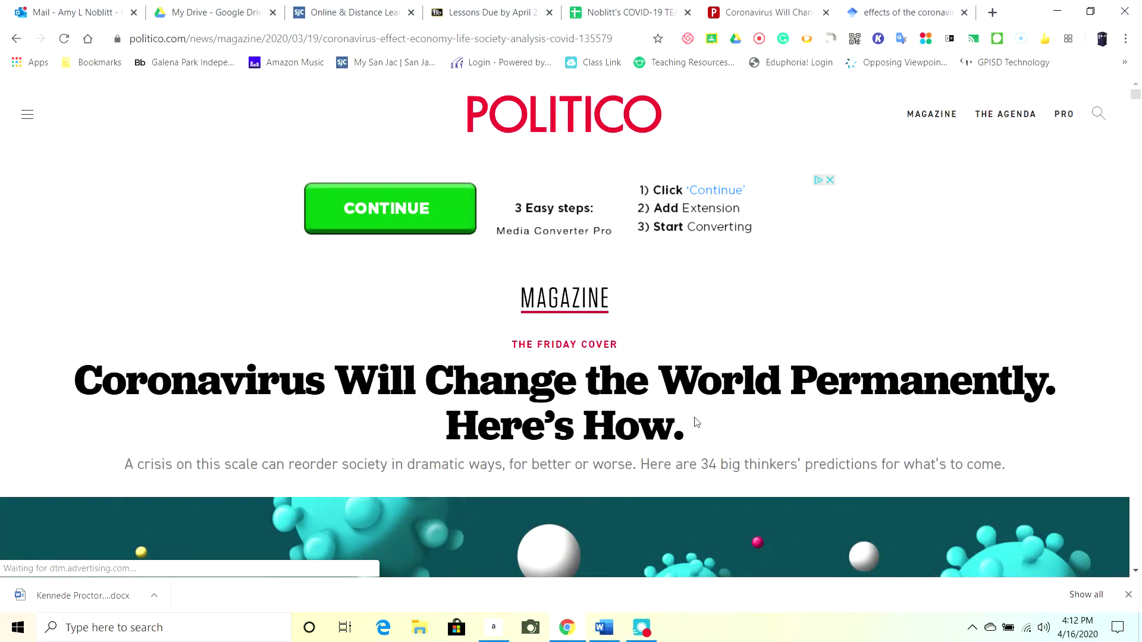
{"action": "left_click_drag", "start_coordinate": [697, 422], "coordinate": [257, 369]}
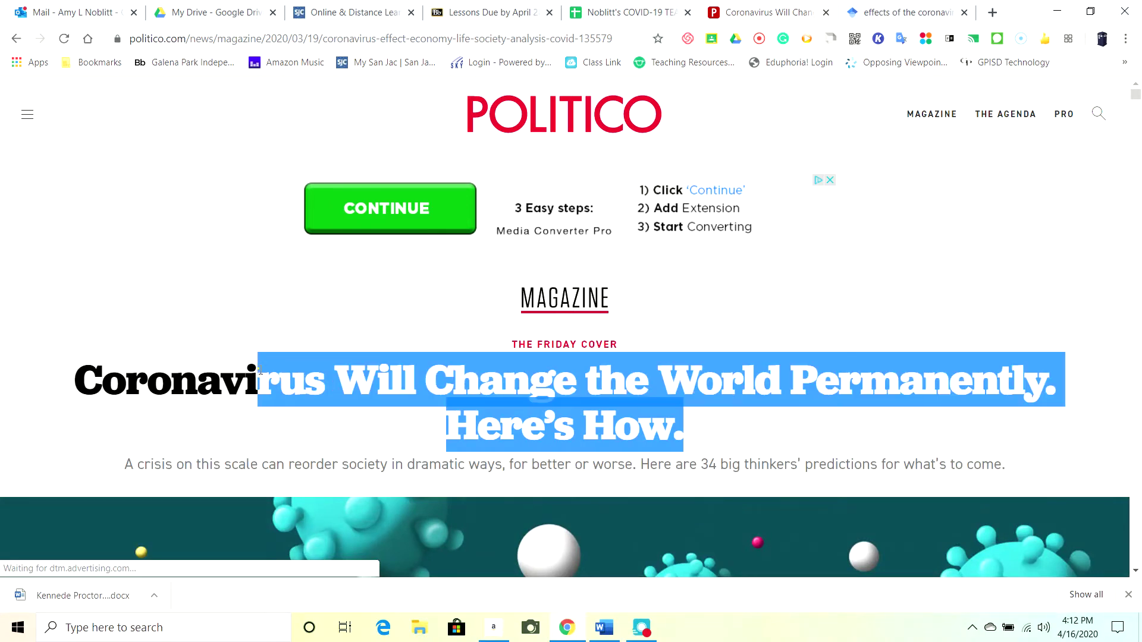
{"action": "left_click", "coordinate": [261, 370]}
{"action": "left_click_drag", "start_coordinate": [83, 373], "coordinate": [697, 446]}
{"action": "key", "text": "ctrl+c"}
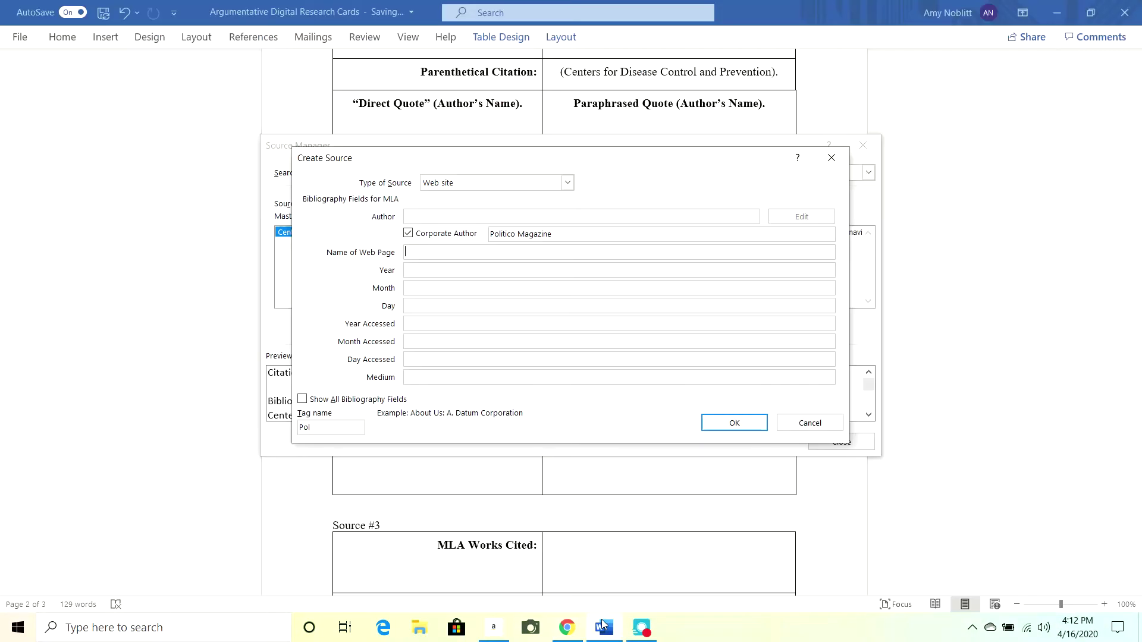
{"action": "left_click", "coordinate": [603, 628]}
{"action": "key", "text": "ctrl+v"}
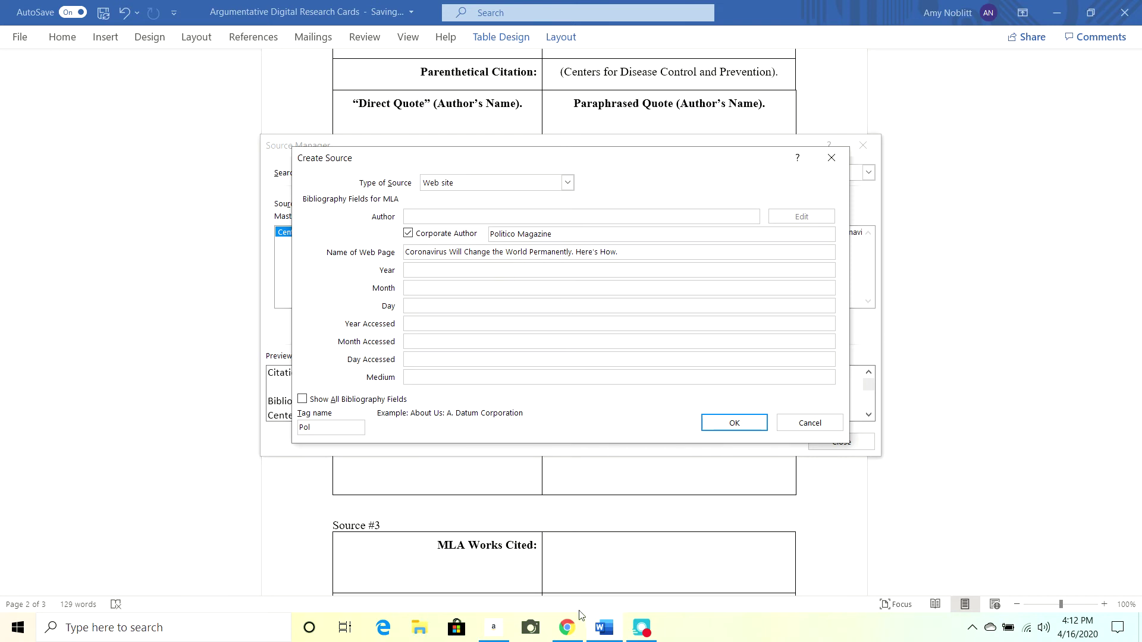
Check the Politico article's publication date in Chrome and enter year 2020, month March and day 19 in the Word source
{"action": "left_click", "coordinate": [598, 637]}
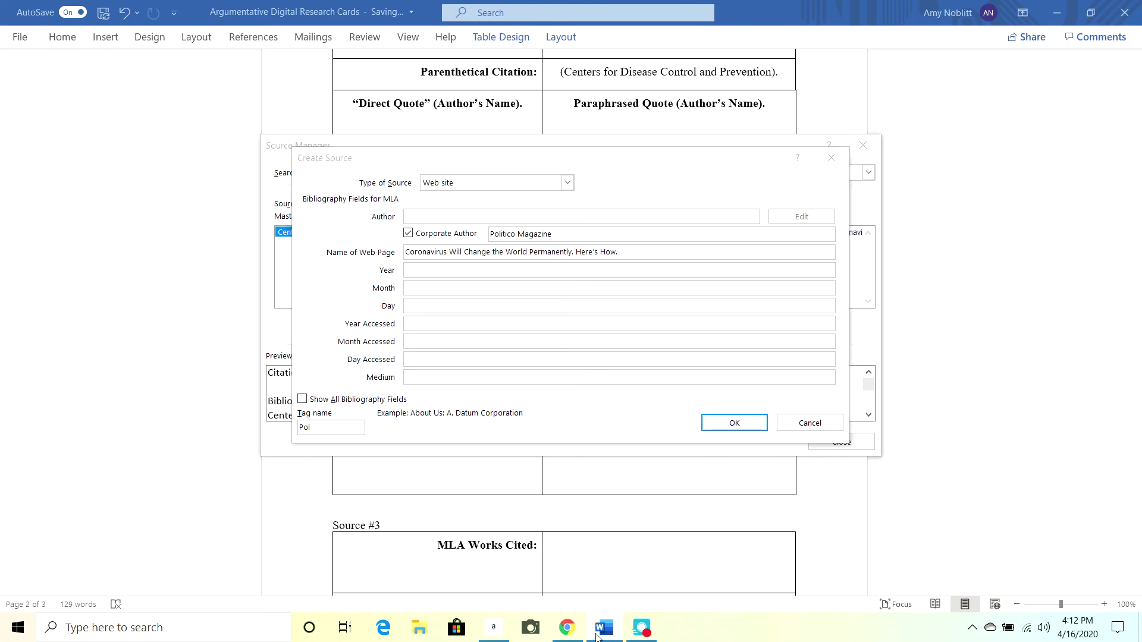
{"action": "left_click", "coordinate": [1057, 7]}
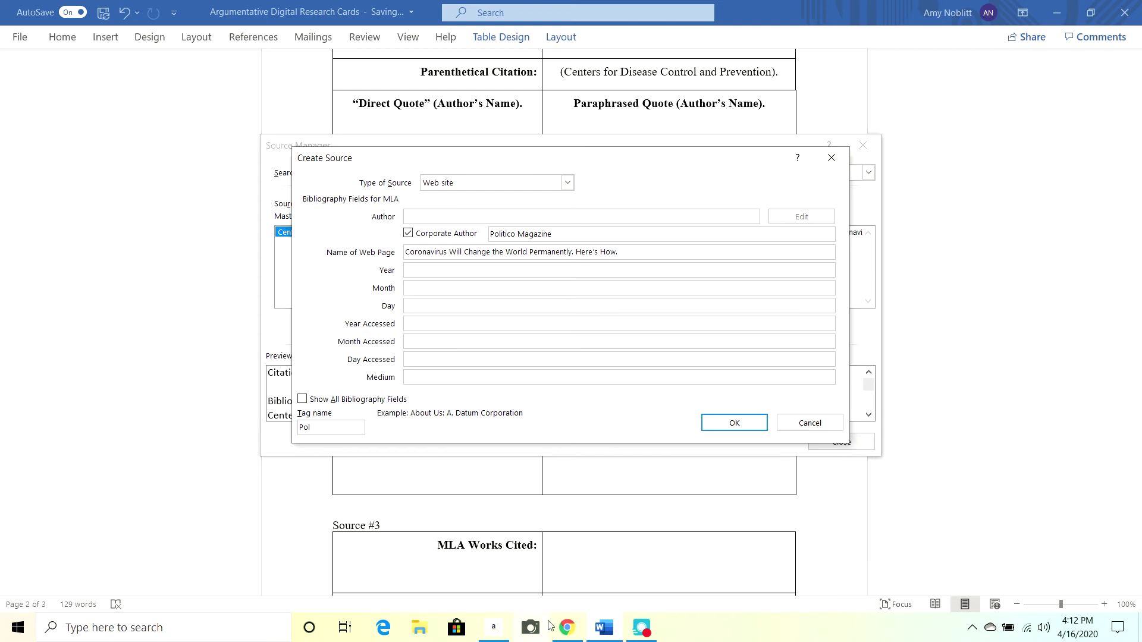
{"action": "left_click", "coordinate": [569, 633]}
{"action": "scroll", "coordinate": [513, 446], "scroll_direction": "down", "scroll_amount": 10}
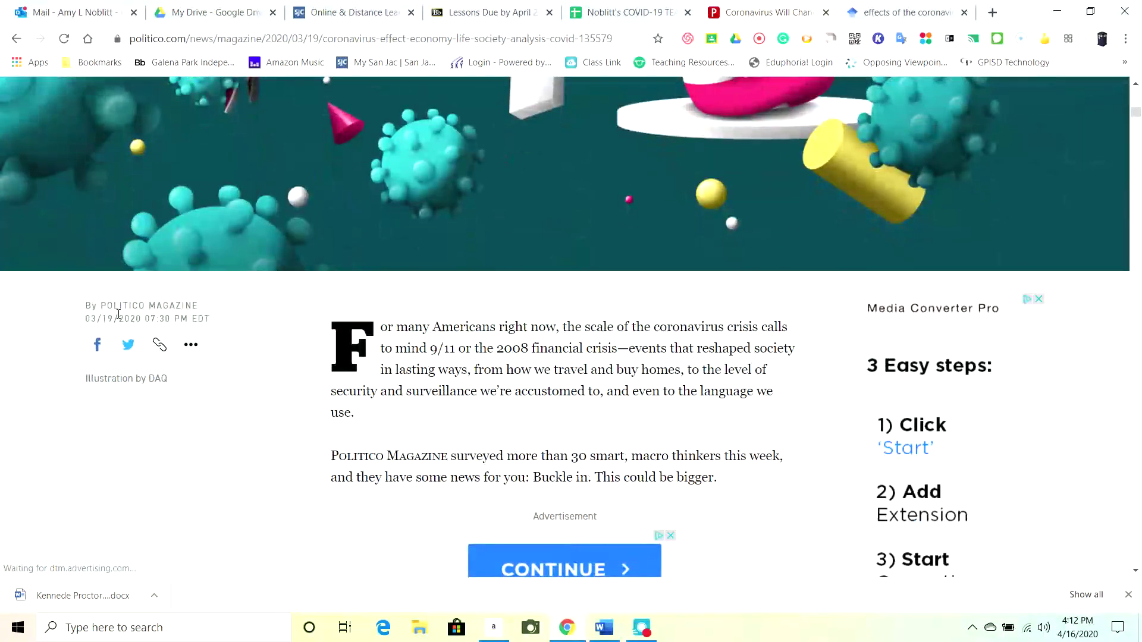
{"action": "left_click", "coordinate": [604, 634]}
{"action": "left_click", "coordinate": [491, 273]}
{"action": "type", "text": "2020"}
{"action": "key", "text": "Tab"}
{"action": "type", "text": "M"}
{"action": "key", "text": "Tab"}
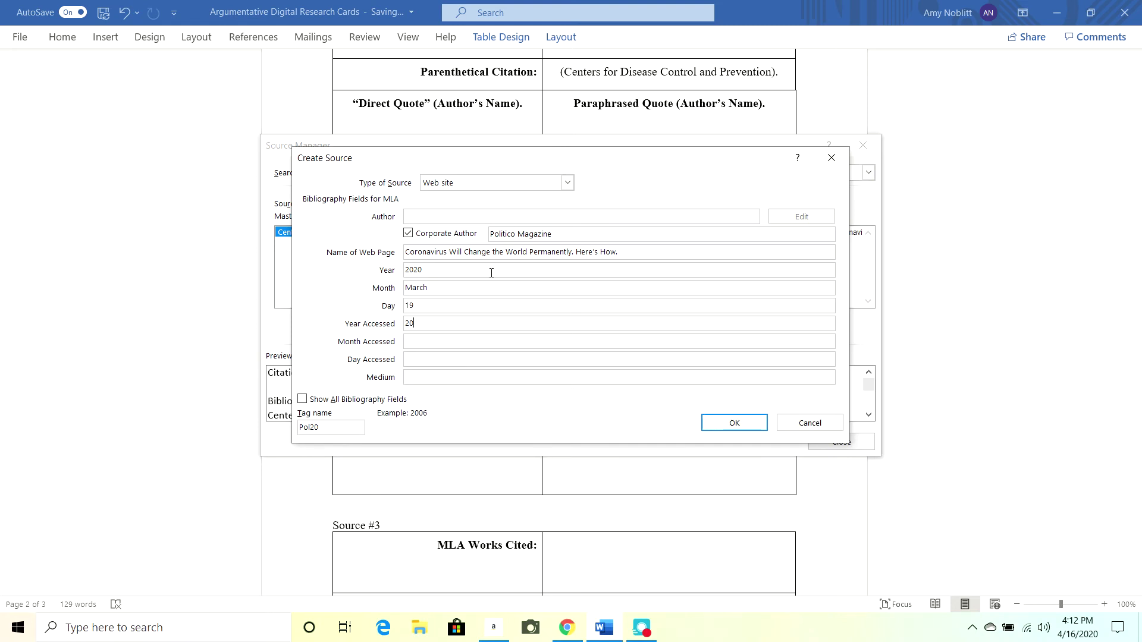
Set the source's access date to 2020 April 16 and its medium to "Magazine Article"
{"action": "key", "text": "Tab"}
{"action": "type", "text": "April"}
{"action": "key", "text": "Tab"}
{"action": "key", "text": "Tab"}
Show all bibliography fields for the source and enter "Politico" as the Name of Web Site
{"action": "left_click", "coordinate": [351, 399]}
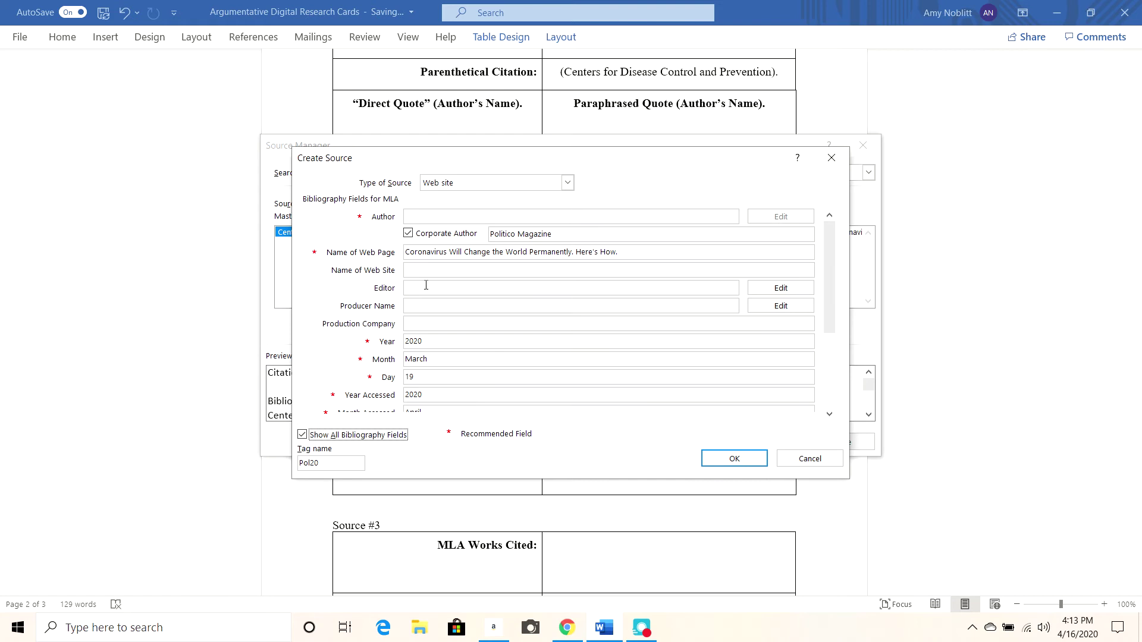
{"action": "left_click", "coordinate": [410, 269]}
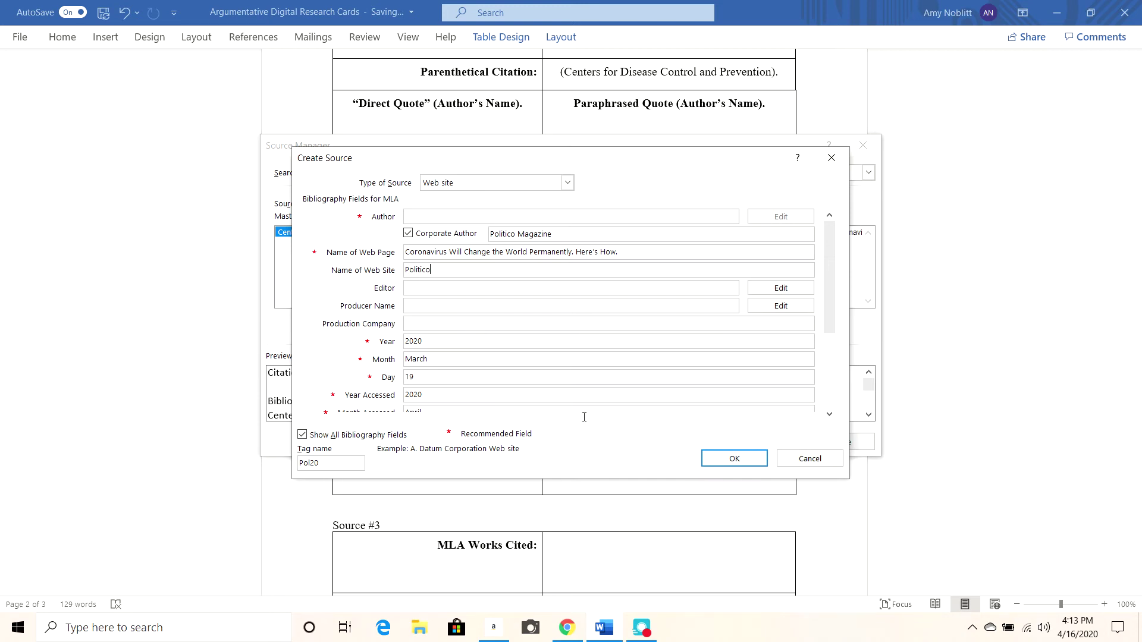
Copy the Politico article's web address from Chrome into the Word source's URL and save the source
{"action": "left_click_drag", "start_coordinate": [831, 328], "coordinate": [834, 361]}
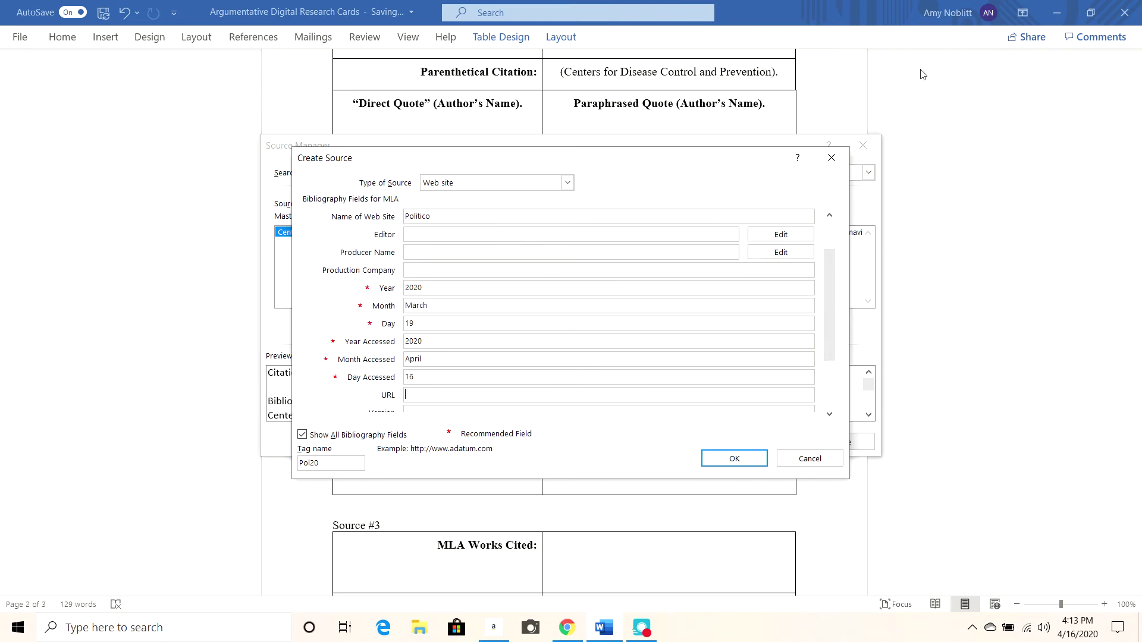
{"action": "left_click", "coordinate": [563, 634]}
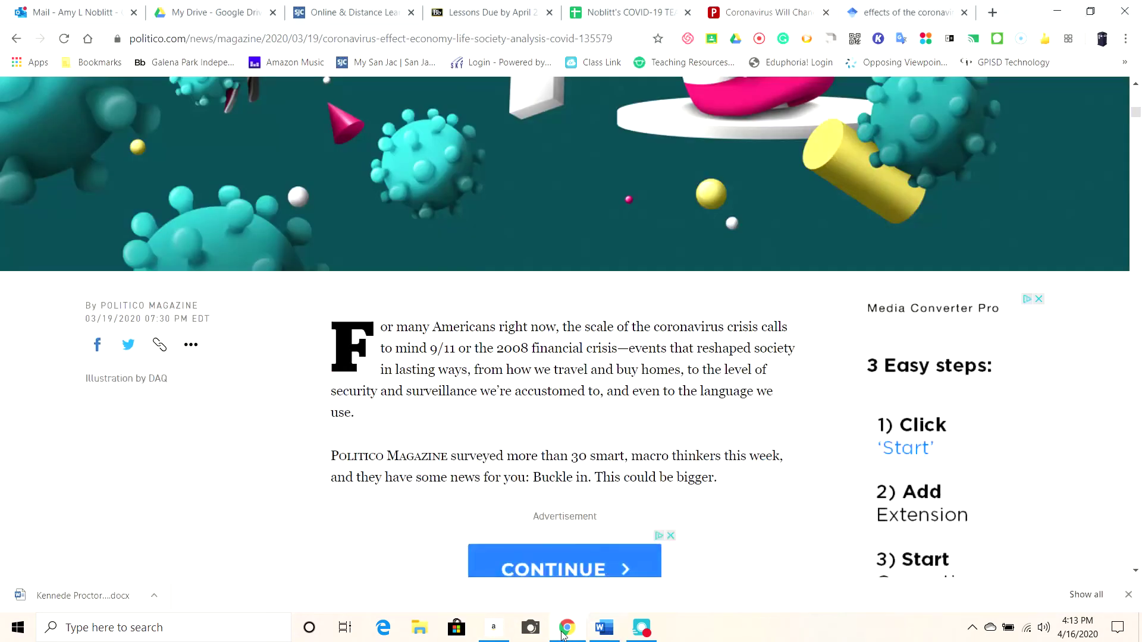
{"action": "left_click", "coordinate": [627, 39]}
{"action": "key", "text": "ctrl+c"}
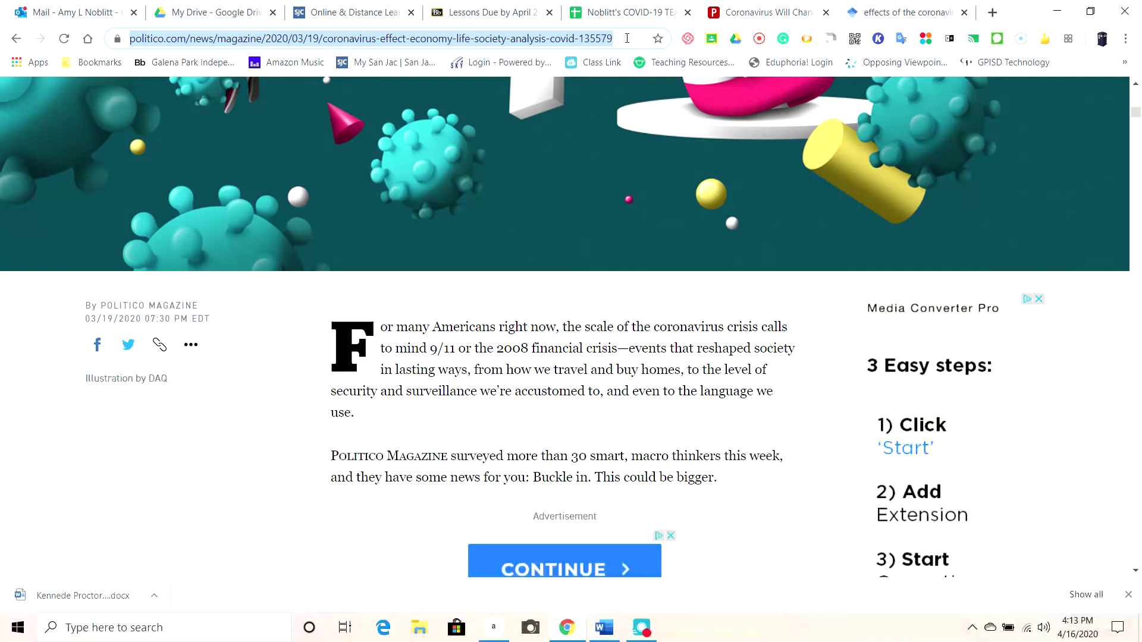
{"action": "left_click", "coordinate": [614, 626]}
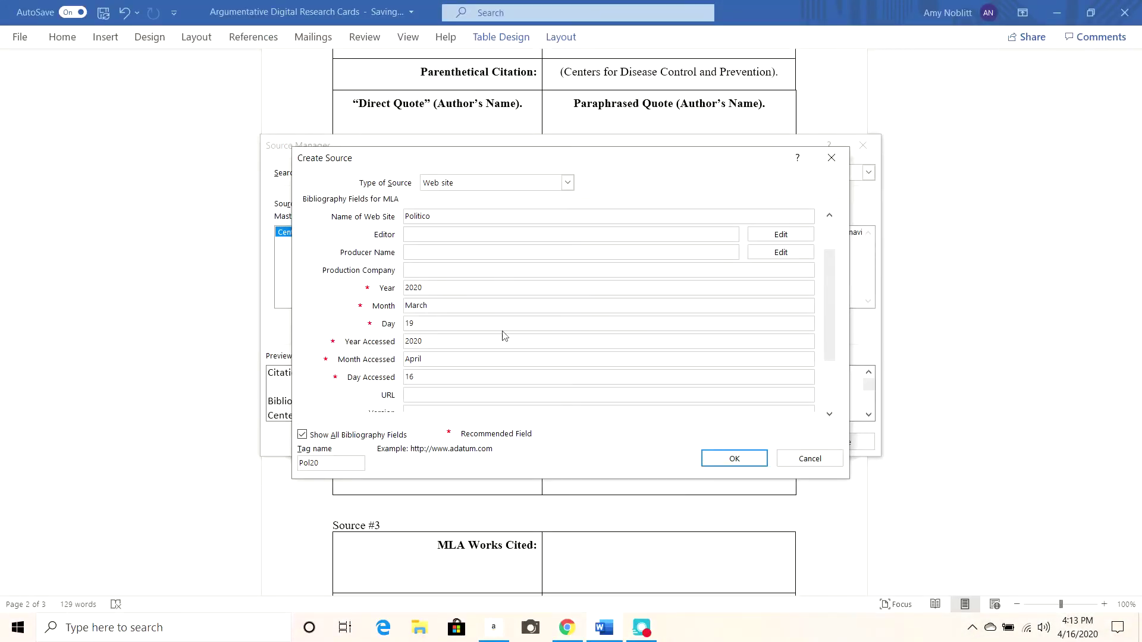
{"action": "key", "text": "ctrl+v"}
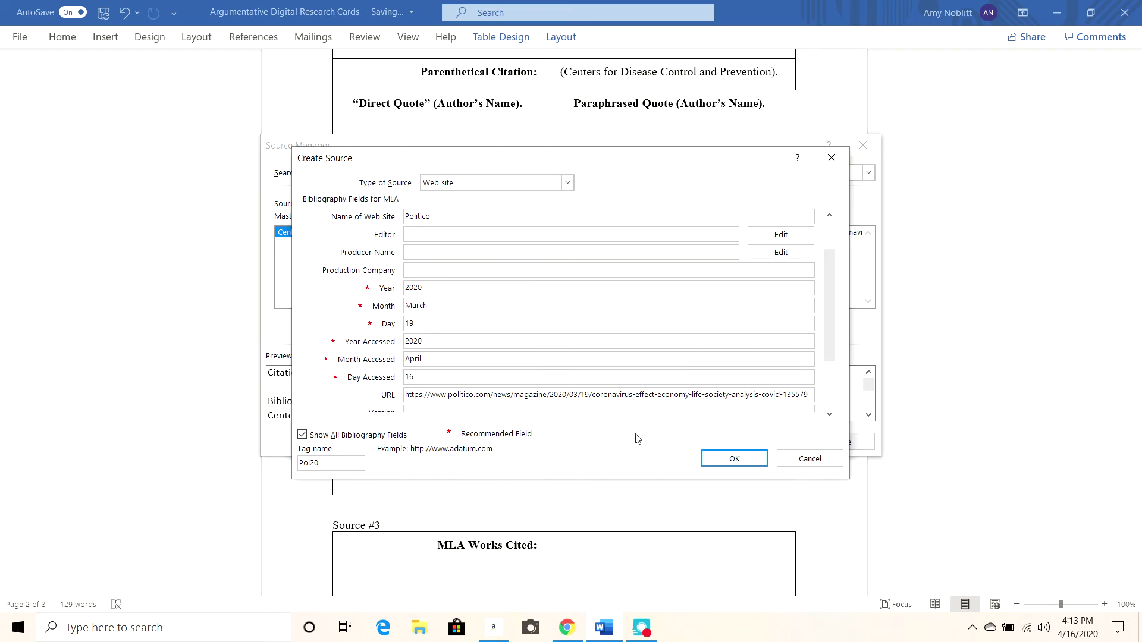
{"action": "left_click", "coordinate": [718, 457]}
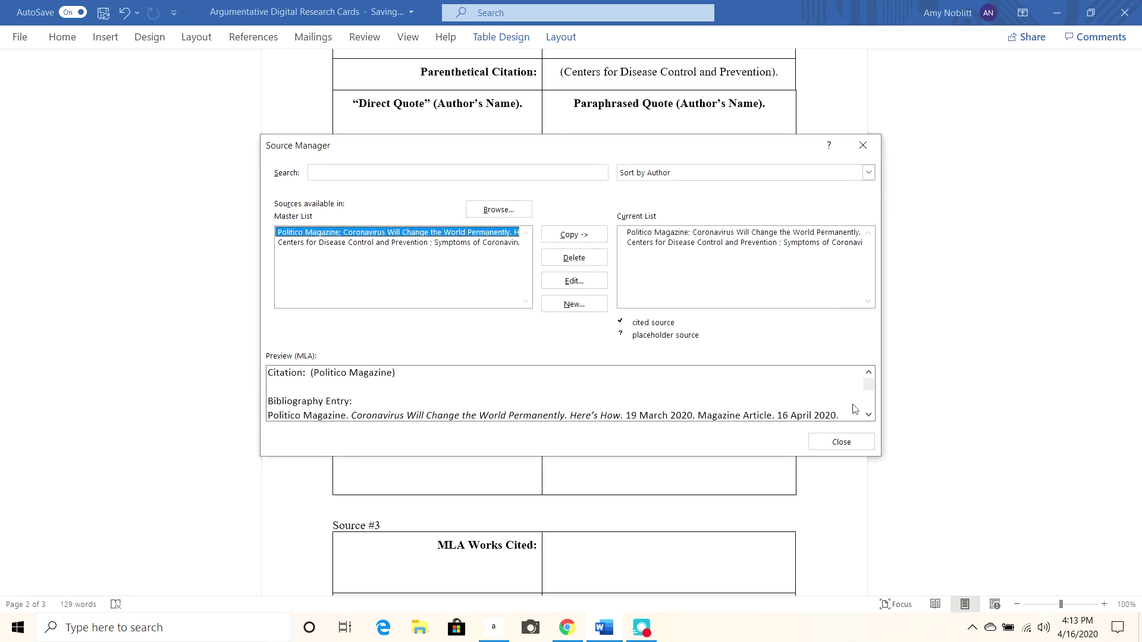
Close the Source Manager and insert a bibliography without a heading in Source #3's MLA Works Cited cell
{"action": "left_click", "coordinate": [857, 443]}
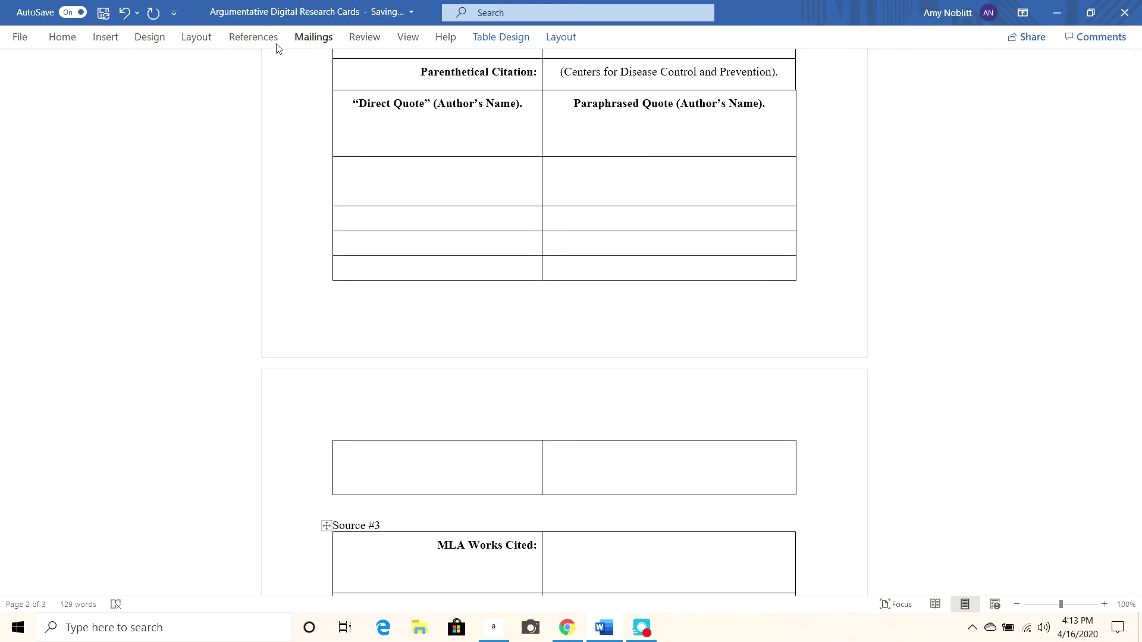
{"action": "left_click", "coordinate": [256, 39]}
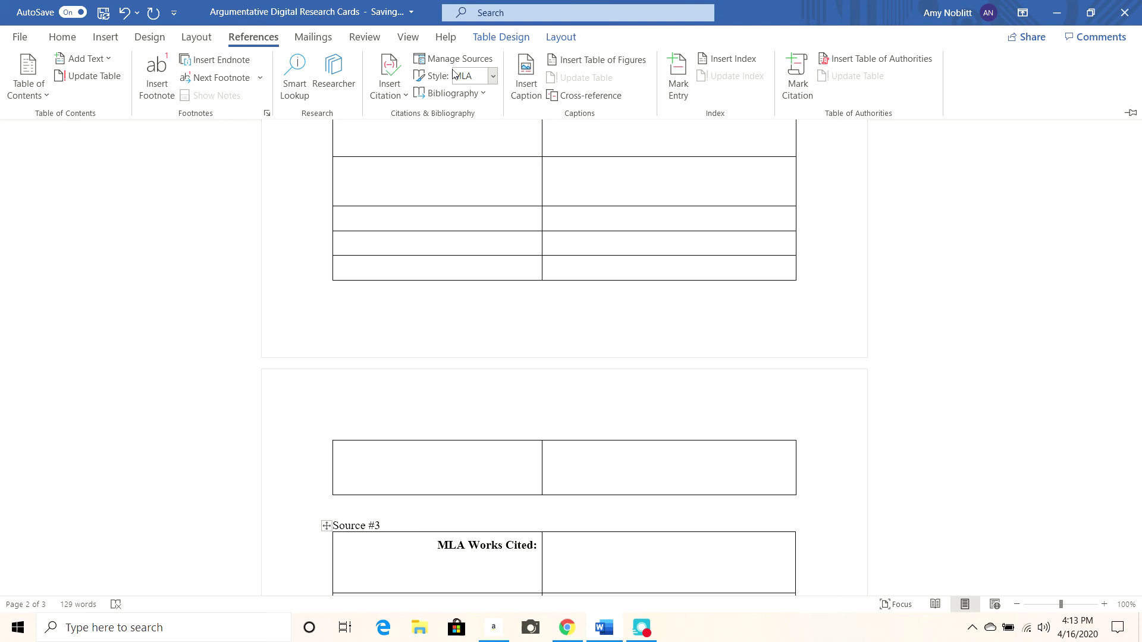
{"action": "left_click", "coordinate": [484, 94]}
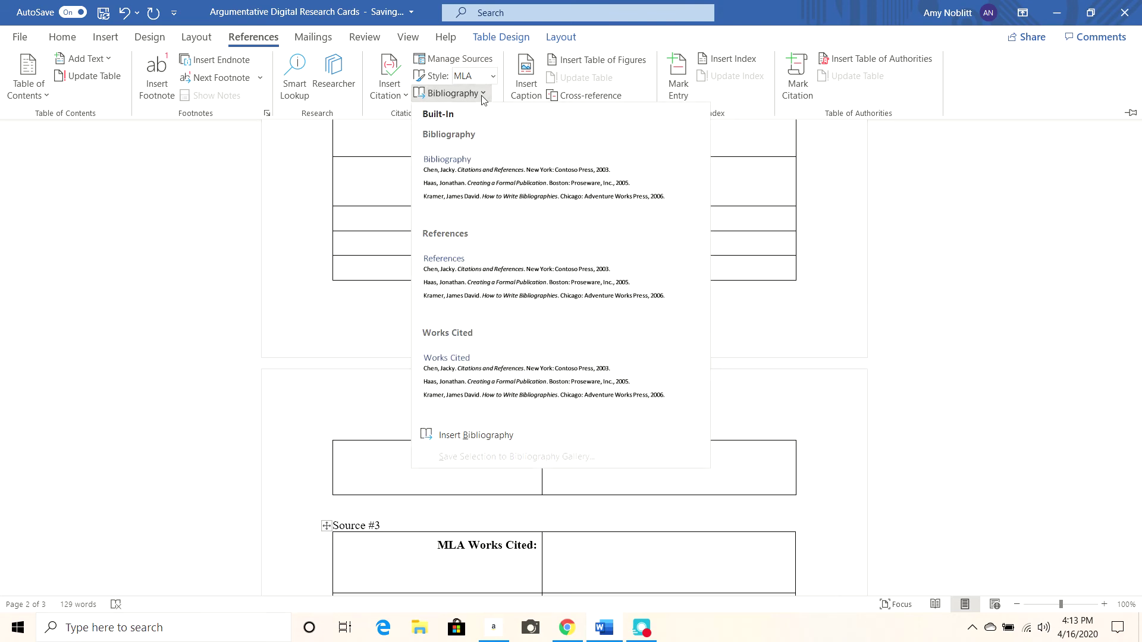
{"action": "left_click", "coordinate": [515, 436]}
{"action": "scroll", "coordinate": [668, 434], "scroll_direction": "down", "scroll_amount": 5}
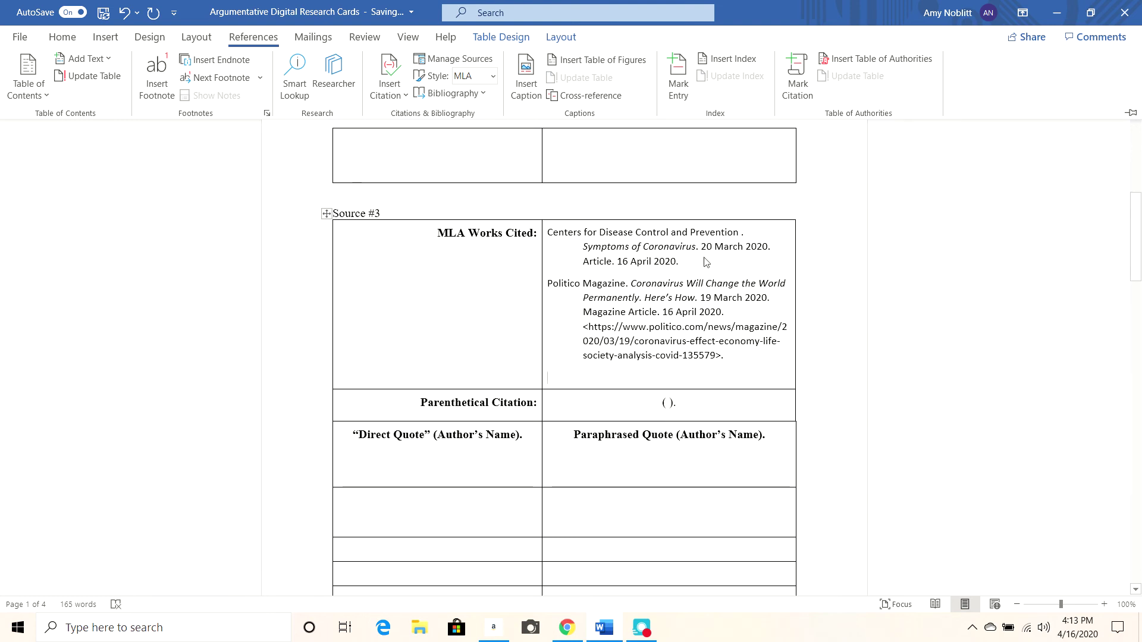
Delete the Centers for Disease Control and Prevention entry from Source #3's MLA Works Cited cell, keeping the Politico Magazine entry
{"action": "left_click", "coordinate": [592, 245]}
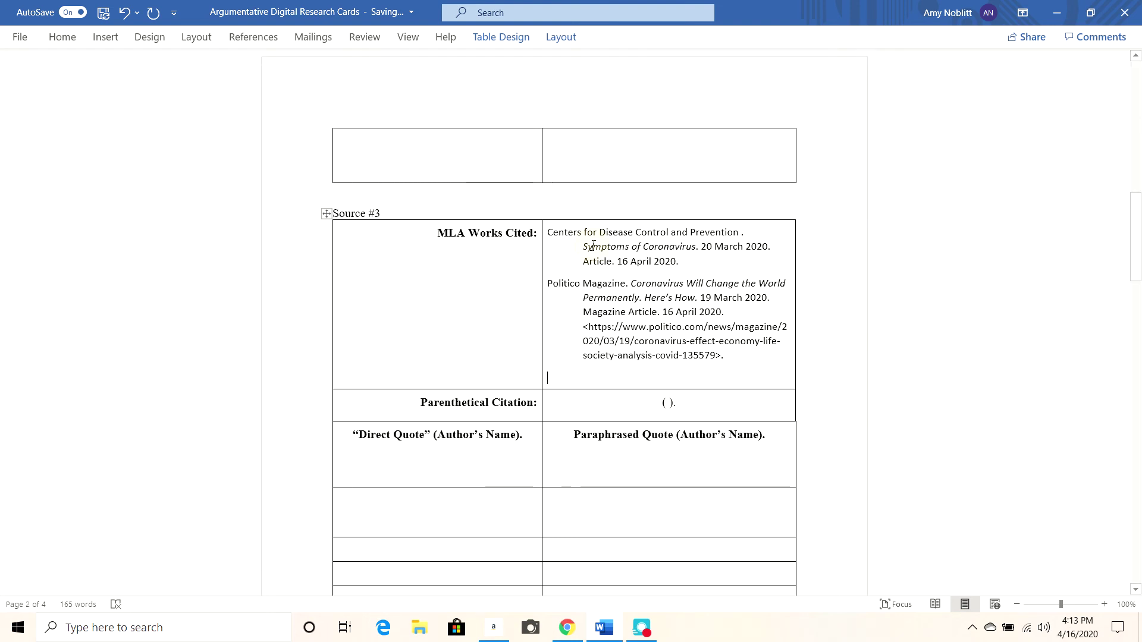
{"action": "left_click_drag", "start_coordinate": [681, 263], "coordinate": [581, 246]}
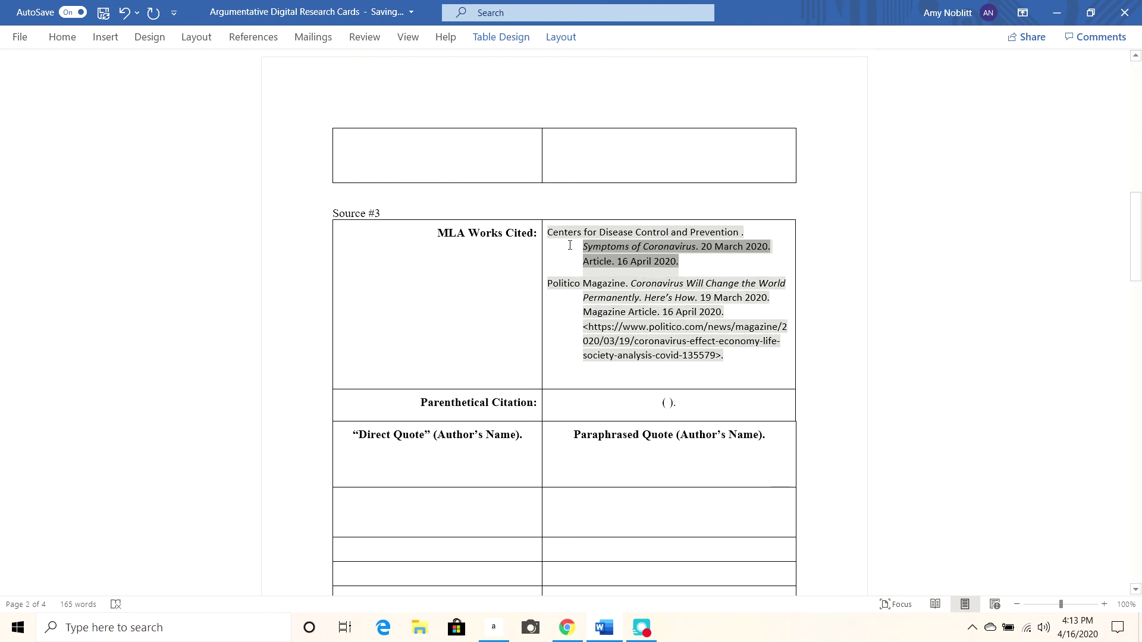
{"action": "left_click", "coordinate": [570, 245]}
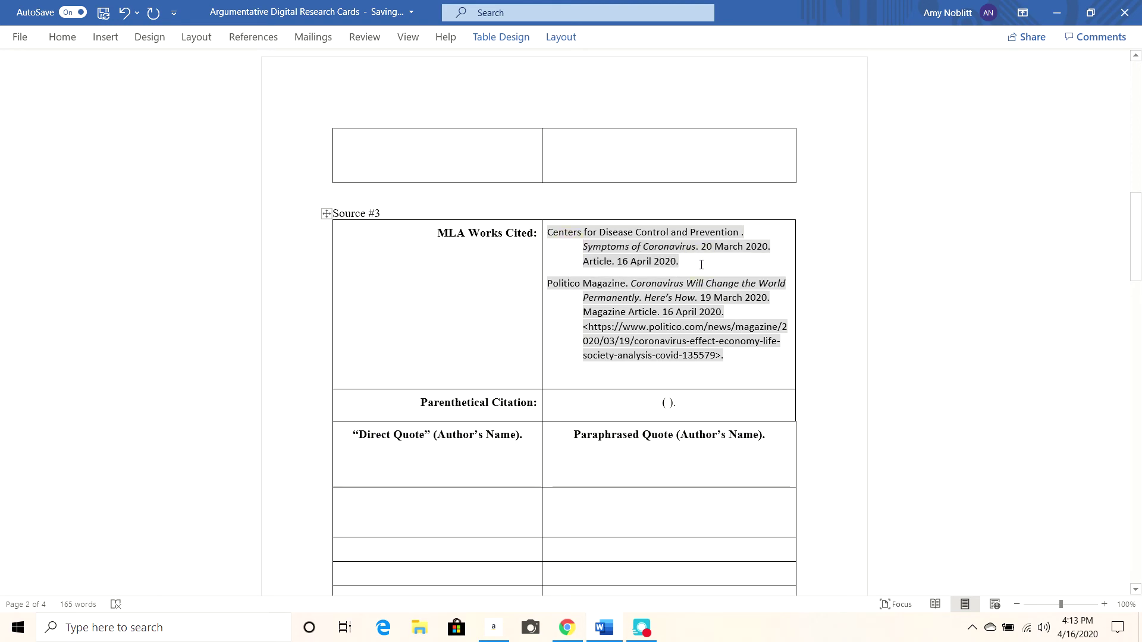
{"action": "key", "text": "BackSpace"}
{"action": "key", "text": "BackSpace"}
{"action": "key", "text": "BackSpace"}
{"action": "key", "text": "BackSpace"}
{"action": "key", "text": "BackSpace"}
{"action": "key", "text": "BackSpace"}
{"action": "key", "text": "BackSpace"}
{"action": "key", "text": "BackSpace"}
{"action": "key", "text": "BackSpace"}
{"action": "key", "text": "BackSpace"}
{"action": "key", "text": "BackSpace"}
{"action": "key", "text": "BackSpace"}
{"action": "key", "text": "BackSpace"}
{"action": "key", "text": "BackSpace"}
{"action": "key", "text": "BackSpace"}
{"action": "key", "text": "BackSpace"}
{"action": "key", "text": "BackSpace"}
{"action": "key", "text": "BackSpace"}
{"action": "key", "text": "BackSpace"}
{"action": "key", "text": "BackSpace"}
{"action": "key", "text": "BackSpace"}
{"action": "key", "text": "BackSpace"}
{"action": "key", "text": "BackSpace"}
{"action": "key", "text": "BackSpace"}
{"action": "key", "text": "BackSpace"}
{"action": "key", "text": "BackSpace"}
{"action": "key", "text": "BackSpace"}
{"action": "key", "text": "BackSpace"}
{"action": "key", "text": "BackSpace"}
{"action": "key", "text": "BackSpace"}
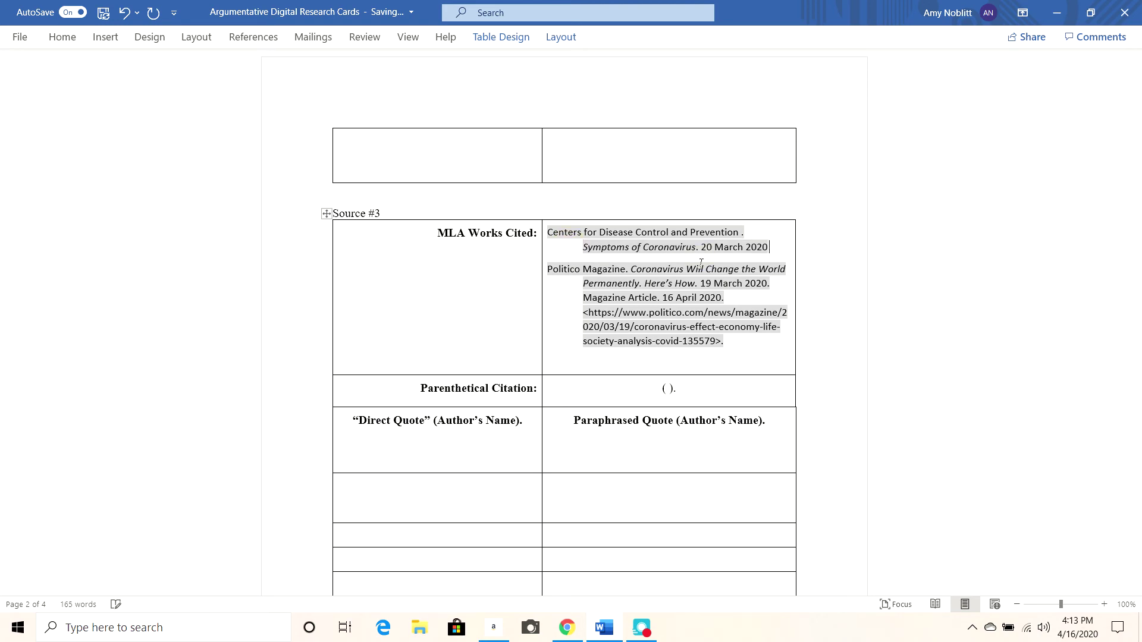
{"action": "key", "text": "BackSpace"}
{"action": "key", "text": "BackSpace"}
{"action": "key", "text": "BackSpace"}
{"action": "key", "text": "BackSpace"}
{"action": "key", "text": "BackSpace"}
{"action": "key", "text": "BackSpace"}
{"action": "key", "text": "BackSpace"}
{"action": "key", "text": "BackSpace"}
{"action": "key", "text": "BackSpace"}
{"action": "key", "text": "BackSpace"}
{"action": "key", "text": "BackSpace"}
{"action": "key", "text": "BackSpace"}
{"action": "key", "text": "BackSpace"}
{"action": "key", "text": "BackSpace"}
{"action": "key", "text": "BackSpace"}
{"action": "key", "text": "BackSpace"}
{"action": "key", "text": "BackSpace"}
{"action": "key", "text": "BackSpace"}
{"action": "key", "text": "BackSpace"}
{"action": "key", "text": "BackSpace"}
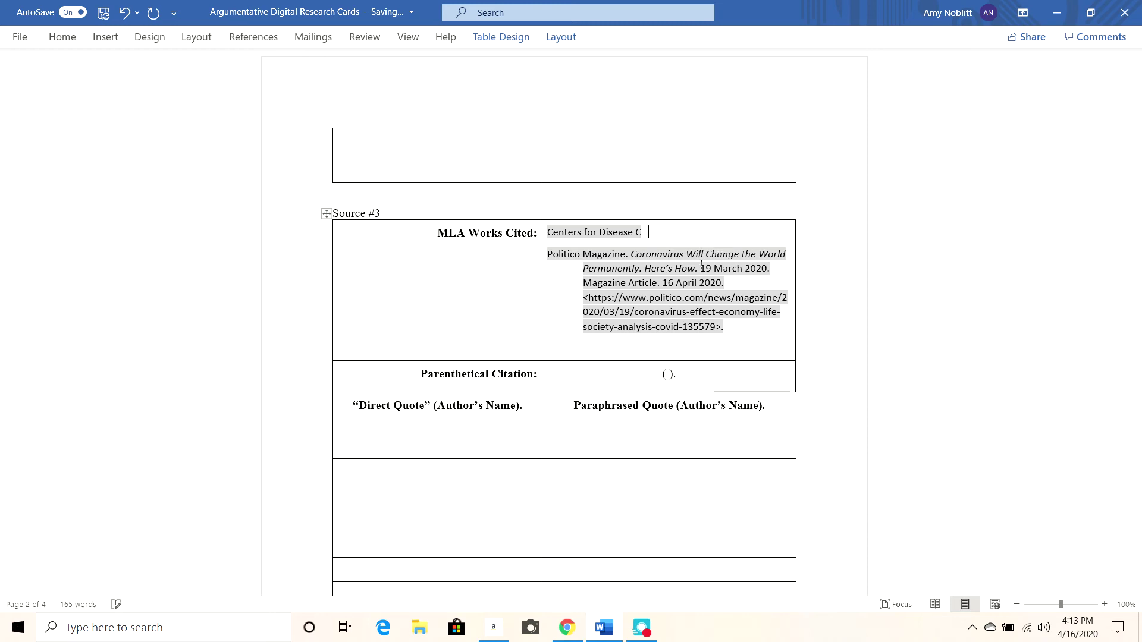
{"action": "key", "text": "BackSpace"}
{"action": "key", "text": "BackSpace"}
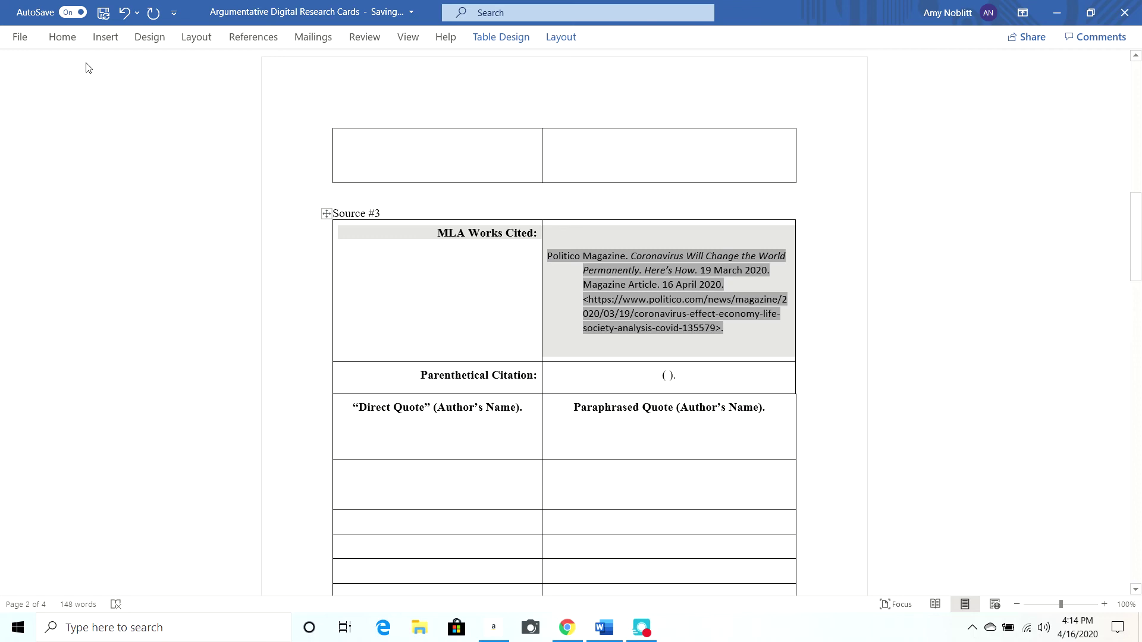
Set the font of Source #3's Politico Magazine works cited entry to Times New Roman
{"action": "left_click", "coordinate": [63, 37]}
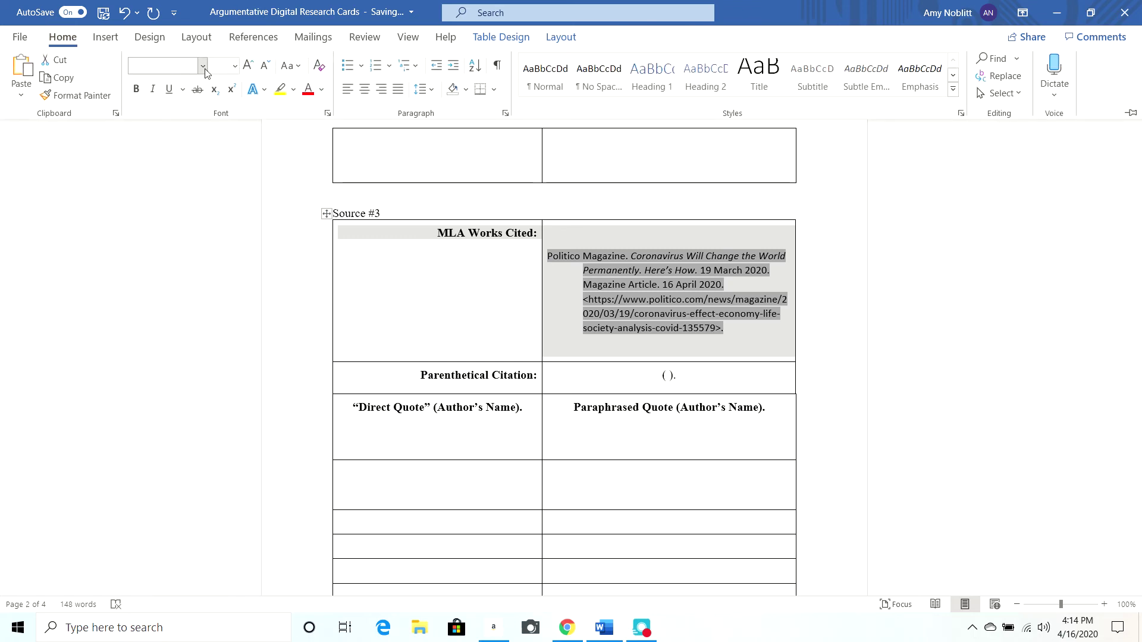
{"action": "left_click", "coordinate": [203, 66]}
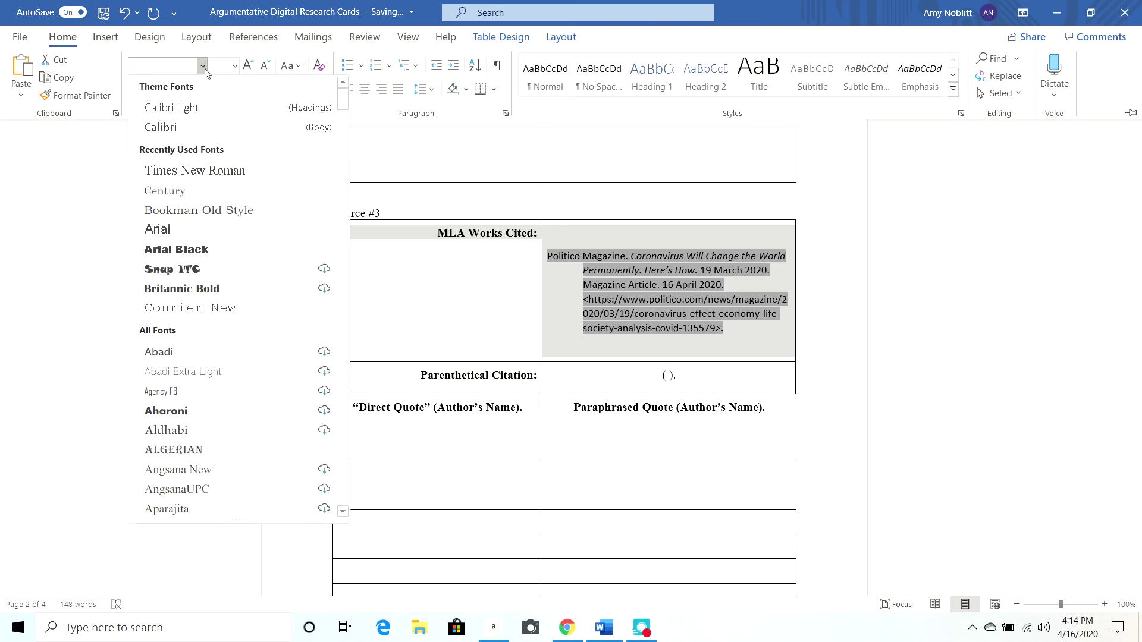
{"action": "left_click", "coordinate": [207, 173]}
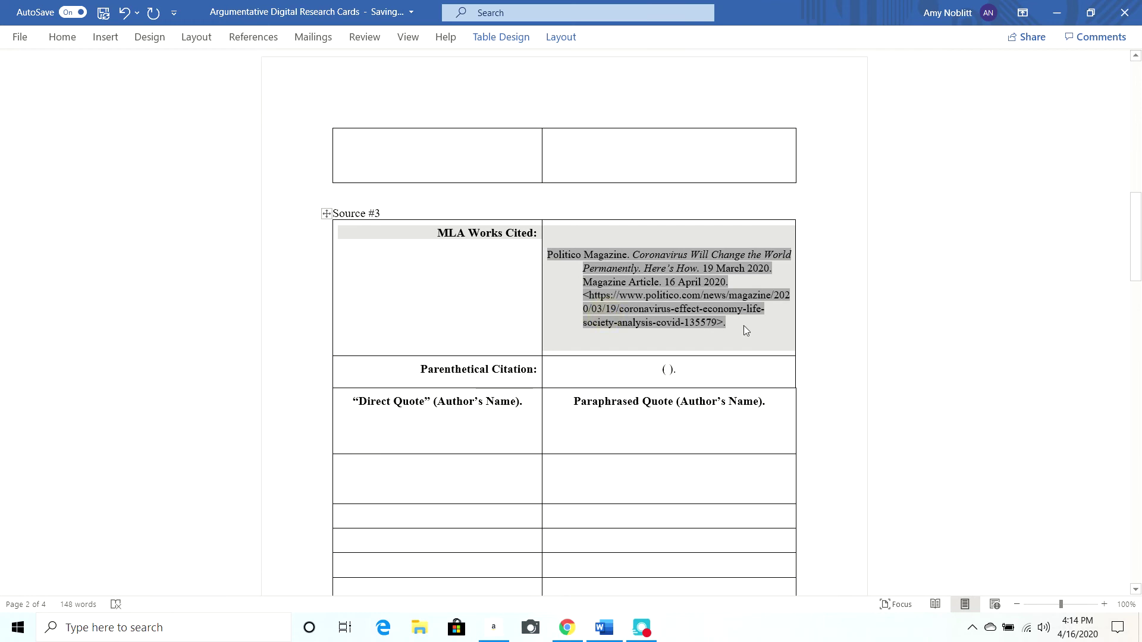
Set the font size of Source #3's Politico Magazine works cited entry to 12
{"action": "left_click_drag", "start_coordinate": [743, 325], "coordinate": [544, 257]}
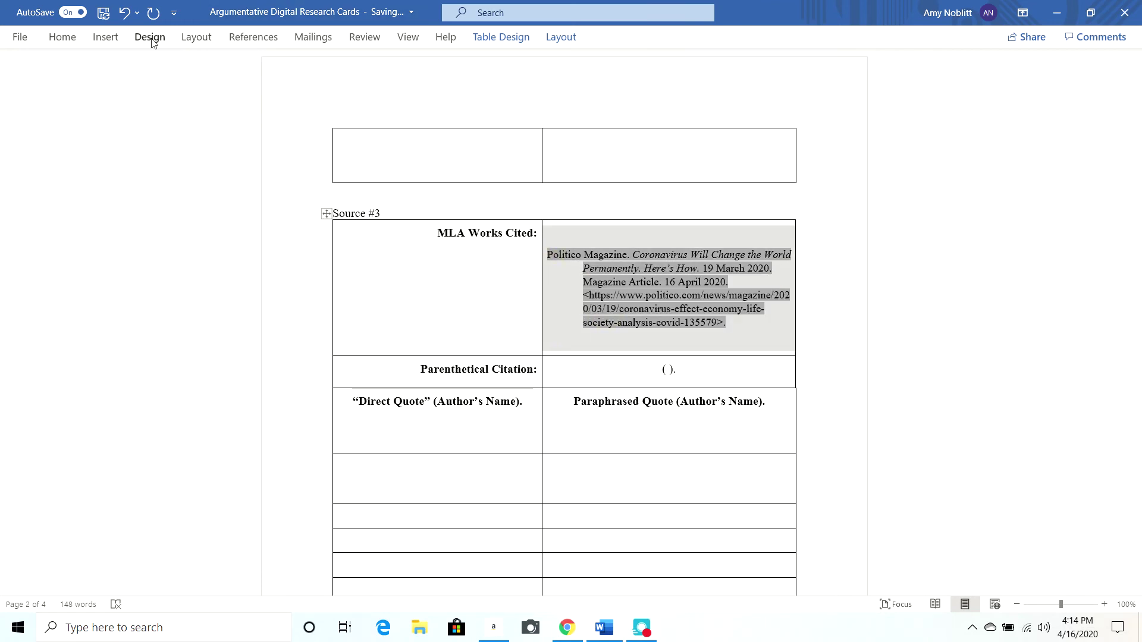
{"action": "left_click", "coordinate": [262, 37]}
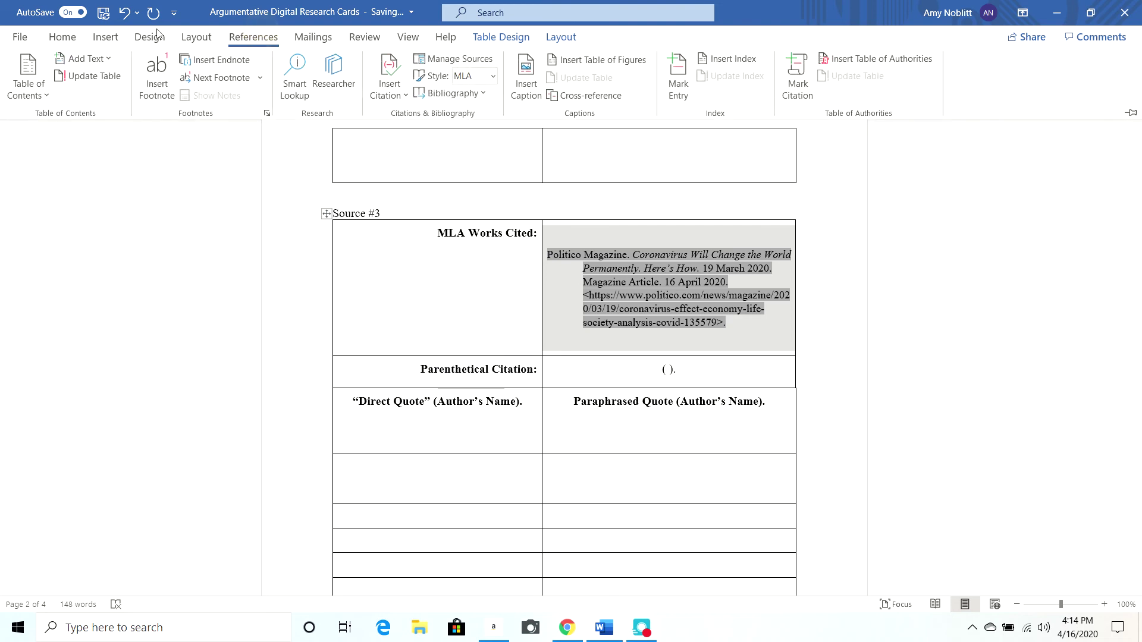
{"action": "left_click", "coordinate": [62, 37]}
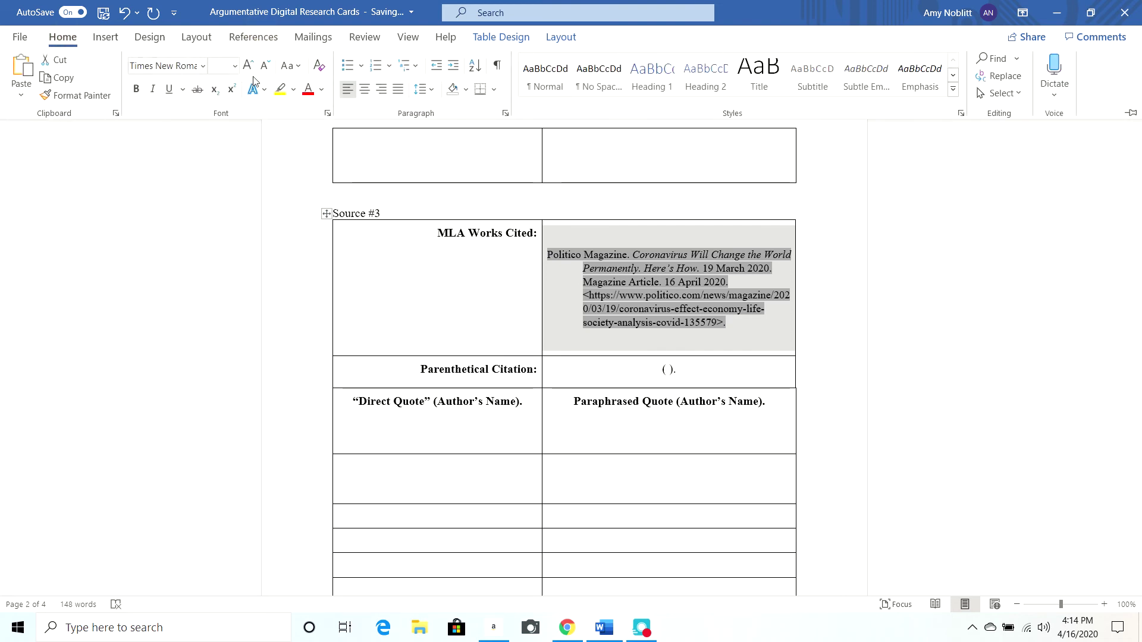
{"action": "left_click", "coordinate": [236, 67]}
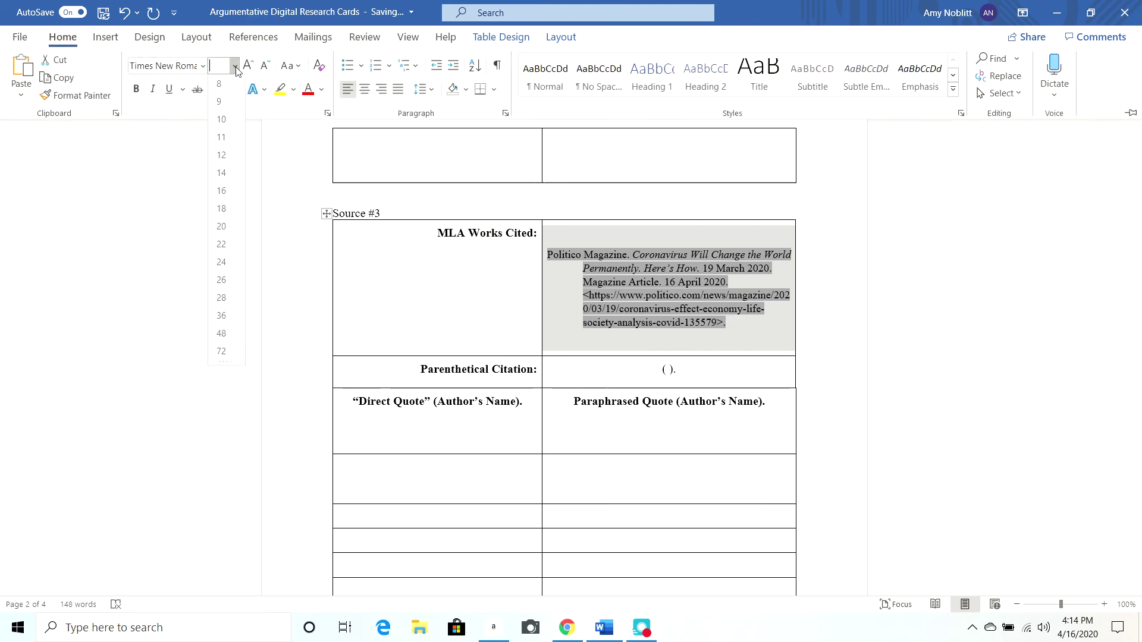
{"action": "left_click", "coordinate": [223, 158]}
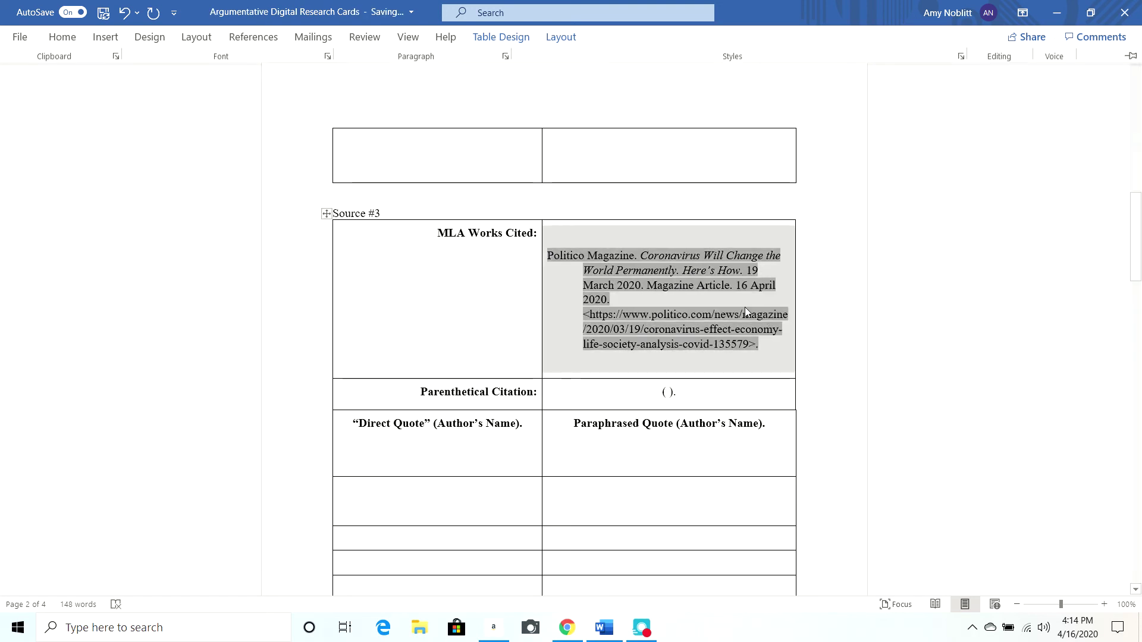
{"action": "left_click", "coordinate": [511, 321]}
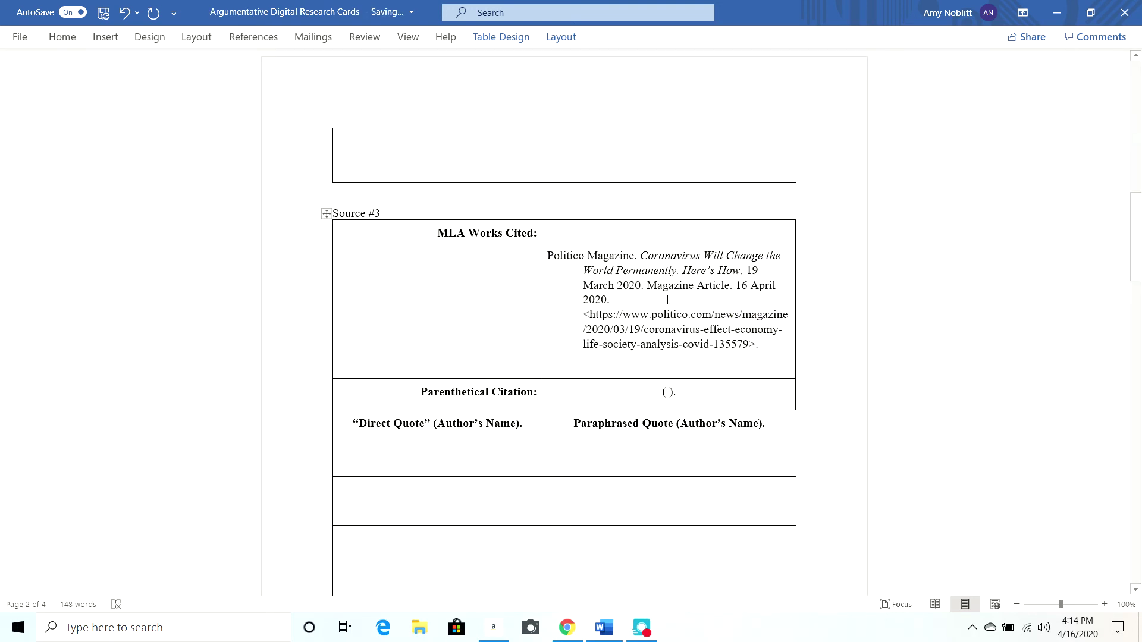
Replace the empty parentheses in Source #3's Parenthetical Citation cell with an inserted citation of the Politico Magazine source
{"action": "left_click", "coordinate": [703, 394]}
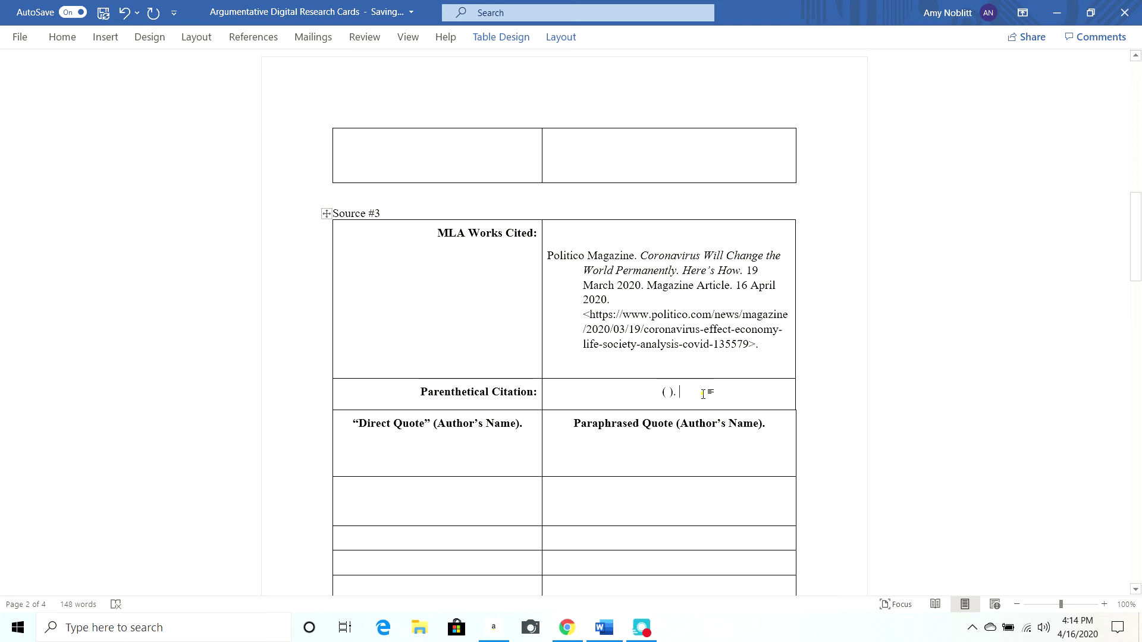
{"action": "key", "text": "BackSpace"}
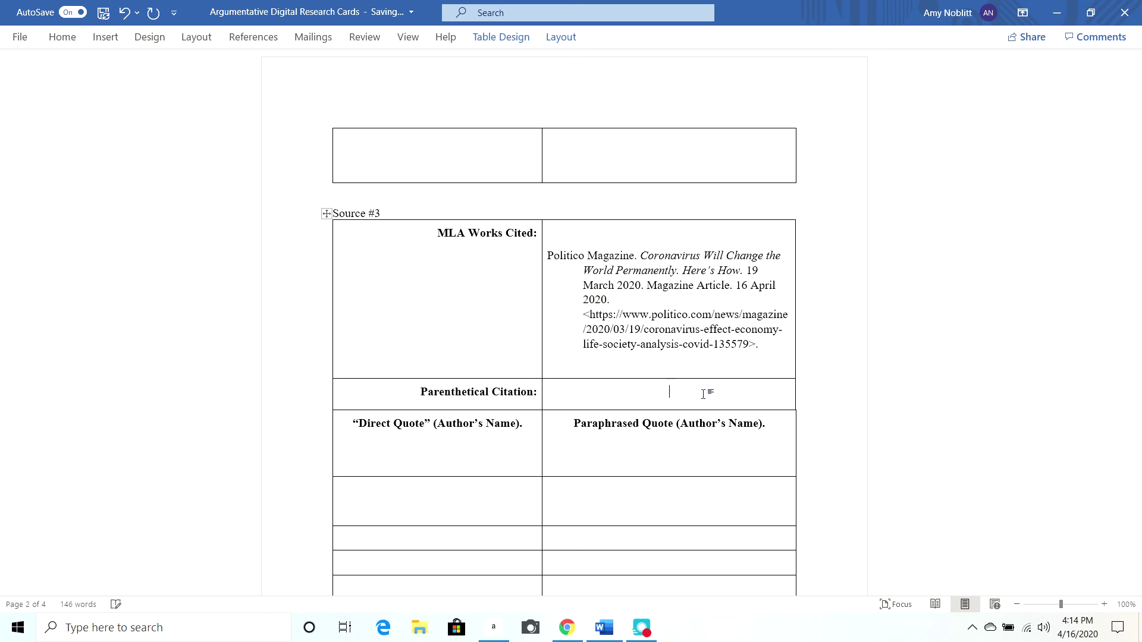
{"action": "left_click", "coordinate": [269, 43]}
{"action": "left_click", "coordinate": [386, 94]}
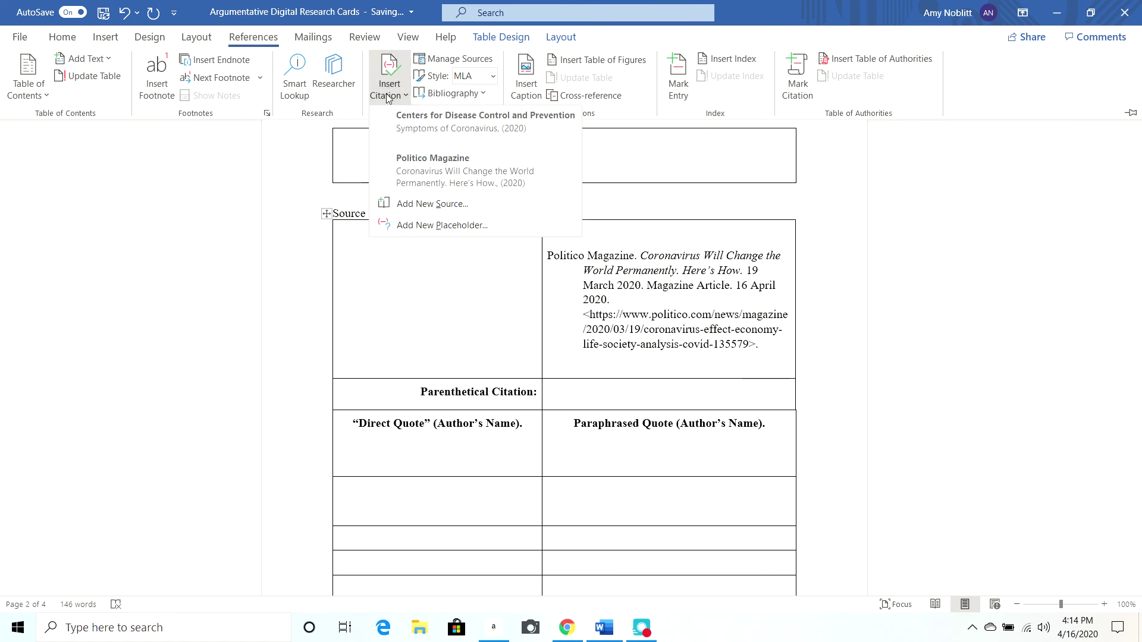
{"action": "left_click", "coordinate": [421, 178]}
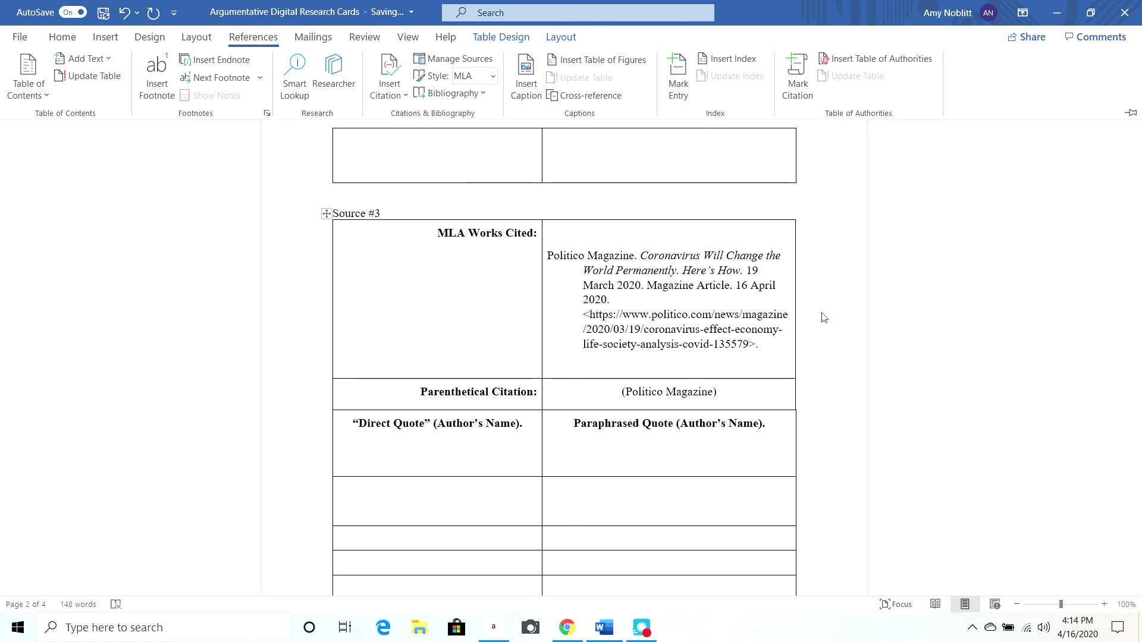
Delete the Centers for Disease Control and Prevention citation from Source #2's Parenthetical Citation cell, including its final period
{"action": "left_click", "coordinate": [769, 336]}
{"action": "scroll", "coordinate": [709, 260], "scroll_direction": "up", "scroll_amount": 10}
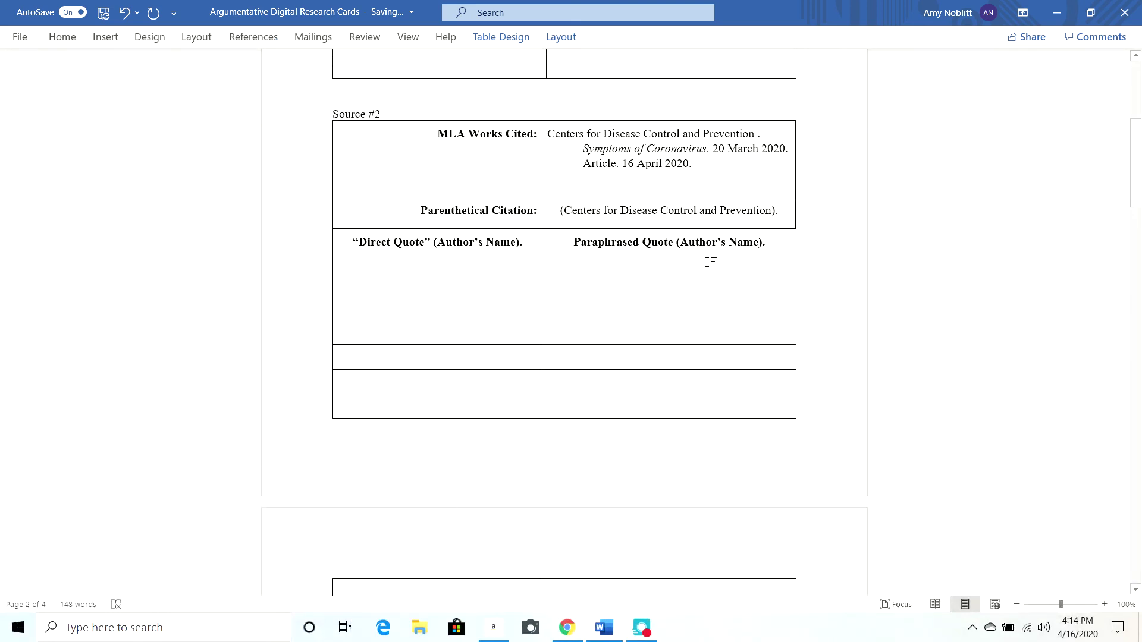
{"action": "right_click", "coordinate": [706, 262]}
{"action": "right_click", "coordinate": [668, 213]}
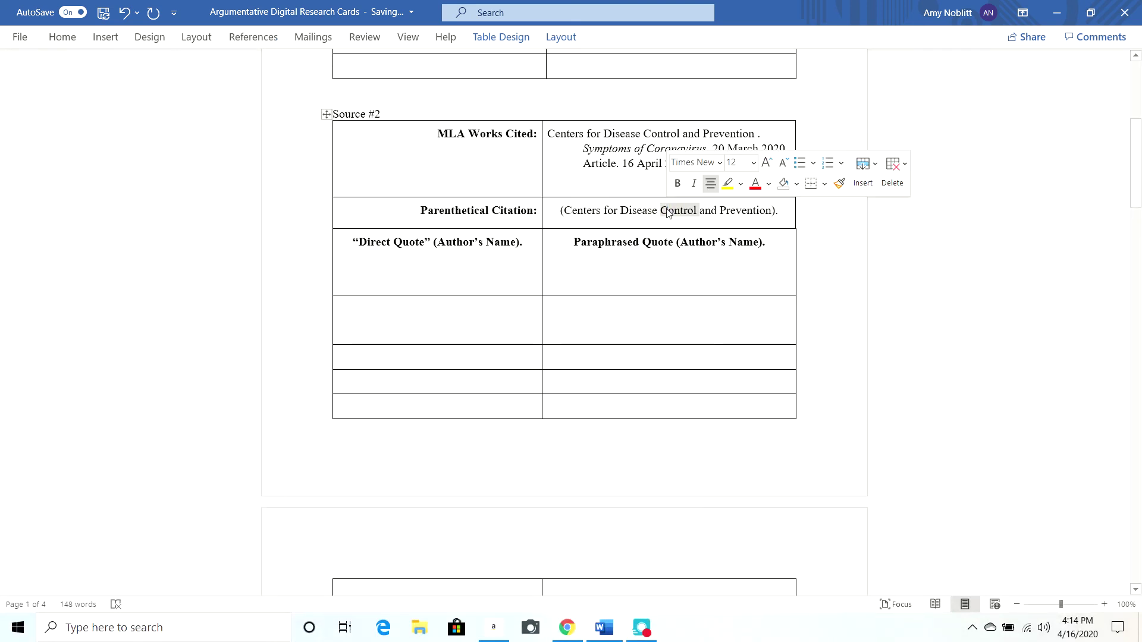
{"action": "left_click", "coordinate": [776, 214]}
{"action": "key", "text": "BackSpace"}
{"action": "key", "text": "BackSpace"}
{"action": "key", "text": "BackSpace"}
{"action": "key", "text": "BackSpace"}
{"action": "key", "text": "BackSpace"}
{"action": "key", "text": "BackSpace"}
{"action": "key", "text": "BackSpace"}
{"action": "key", "text": "BackSpace"}
{"action": "key", "text": "BackSpace"}
{"action": "key", "text": "BackSpace"}
{"action": "key", "text": "BackSpace"}
{"action": "key", "text": "BackSpace"}
{"action": "key", "text": "BackSpace"}
{"action": "key", "text": "BackSpace"}
{"action": "key", "text": "BackSpace"}
{"action": "key", "text": "BackSpace"}
{"action": "key", "text": "BackSpace"}
{"action": "key", "text": "BackSpace"}
{"action": "key", "text": "BackSpace"}
{"action": "key", "text": "BackSpace"}
{"action": "key", "text": "BackSpace"}
{"action": "key", "text": "BackSpace"}
{"action": "key", "text": "BackSpace"}
{"action": "key", "text": "BackSpace"}
{"action": "key", "text": "BackSpace"}
{"action": "key", "text": "BackSpace"}
{"action": "key", "text": "BackSpace"}
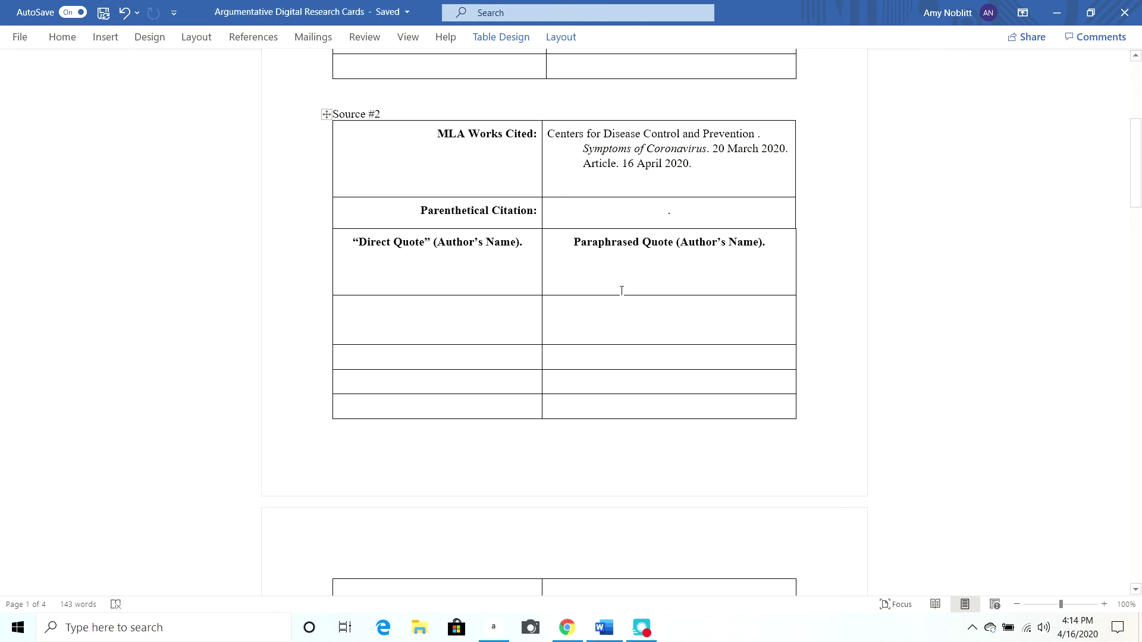
{"action": "key", "text": "ctrl+z"}
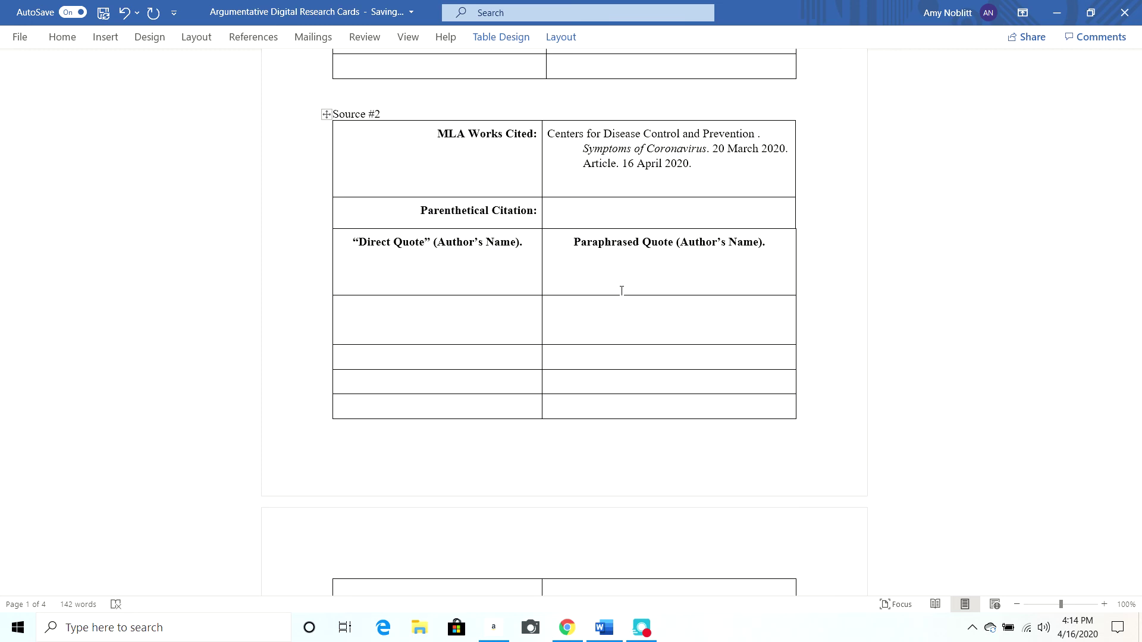
{"action": "key", "text": "ctrl+z"}
Insert a citation of the Centers for Disease Control and Prevention source in Source #2's Parenthetical Citation cell, followed by a period
{"action": "left_click", "coordinate": [681, 204]}
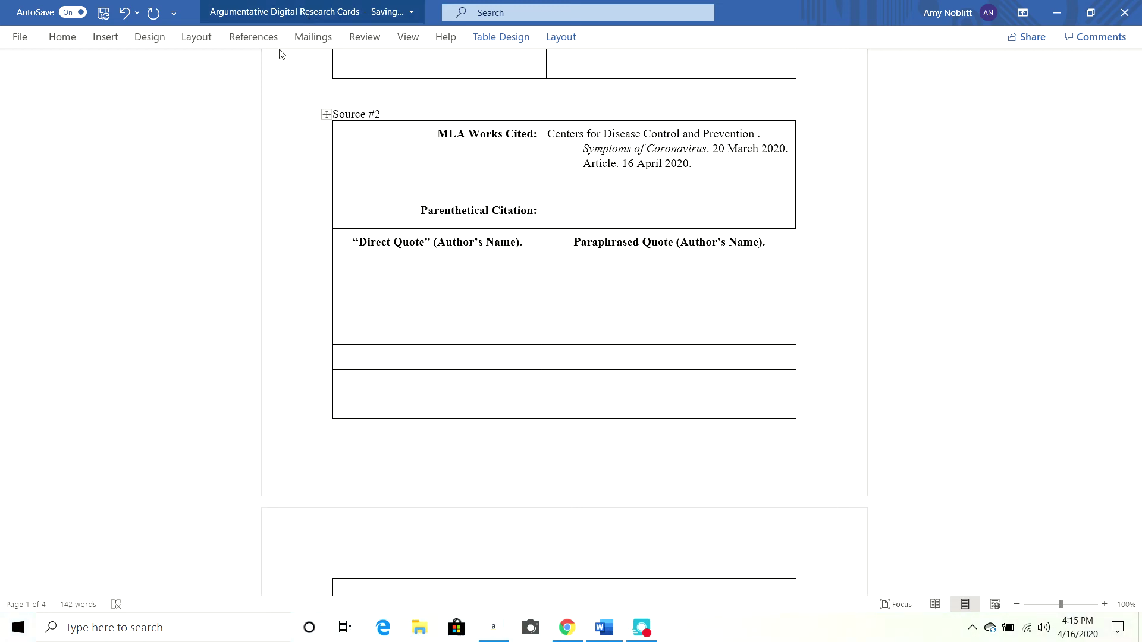
{"action": "left_click", "coordinate": [253, 37]}
{"action": "left_click", "coordinate": [386, 98]}
{"action": "left_click", "coordinate": [412, 126]}
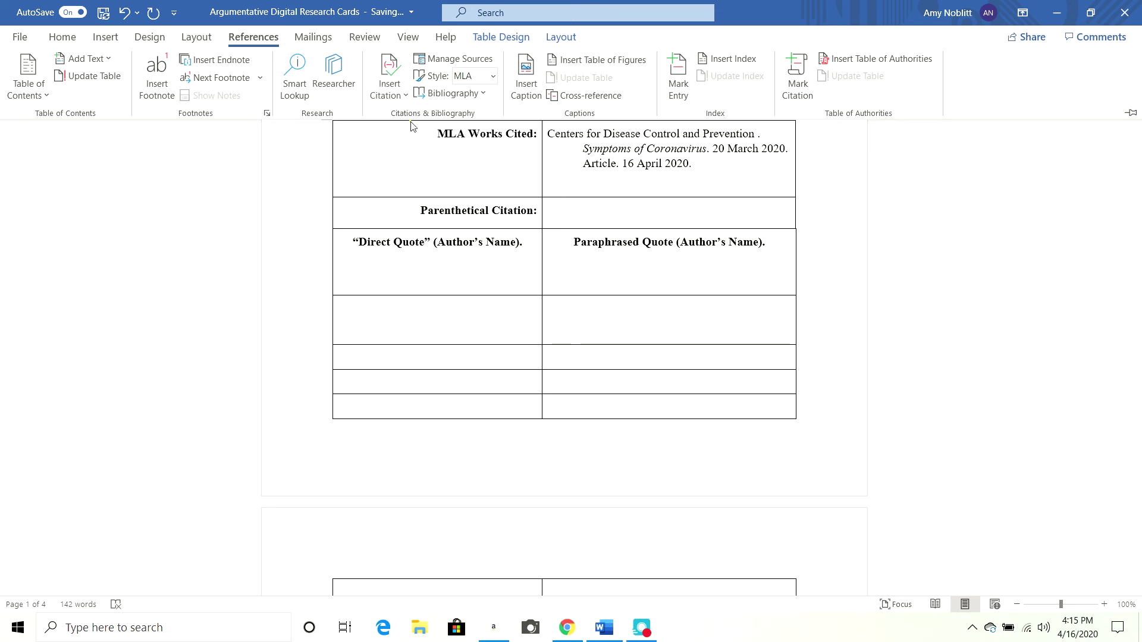
{"action": "type", "text": "."}
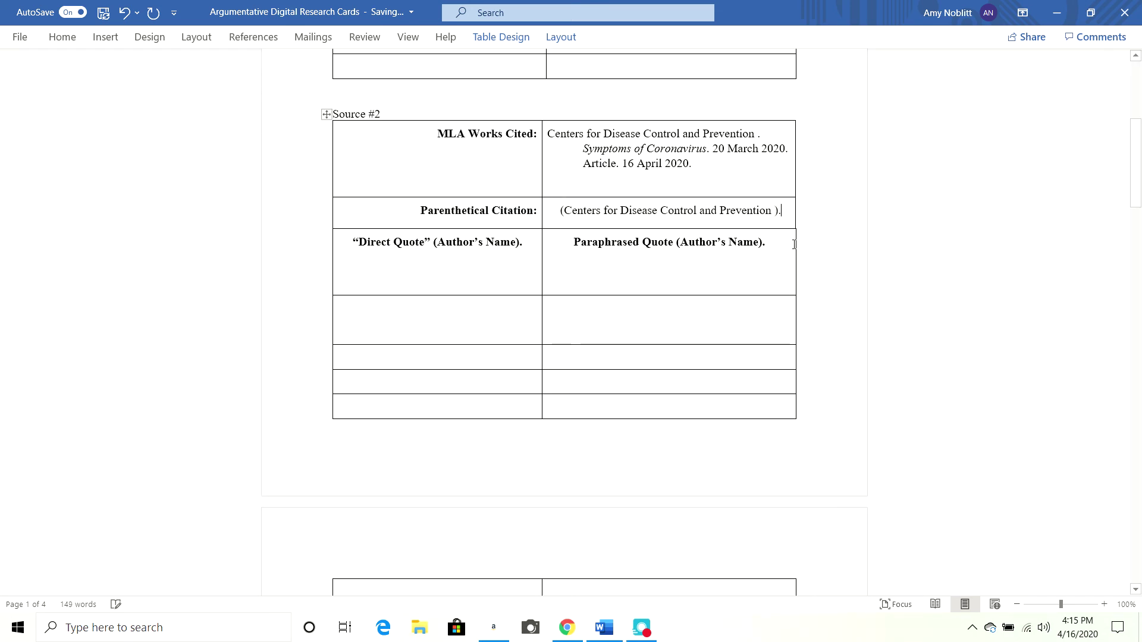
Remove the extra space after the opening parenthesis in Source #1's parenthetical citation
{"action": "left_click", "coordinate": [678, 262]}
{"action": "scroll", "coordinate": [679, 210], "scroll_direction": "up", "scroll_amount": 5}
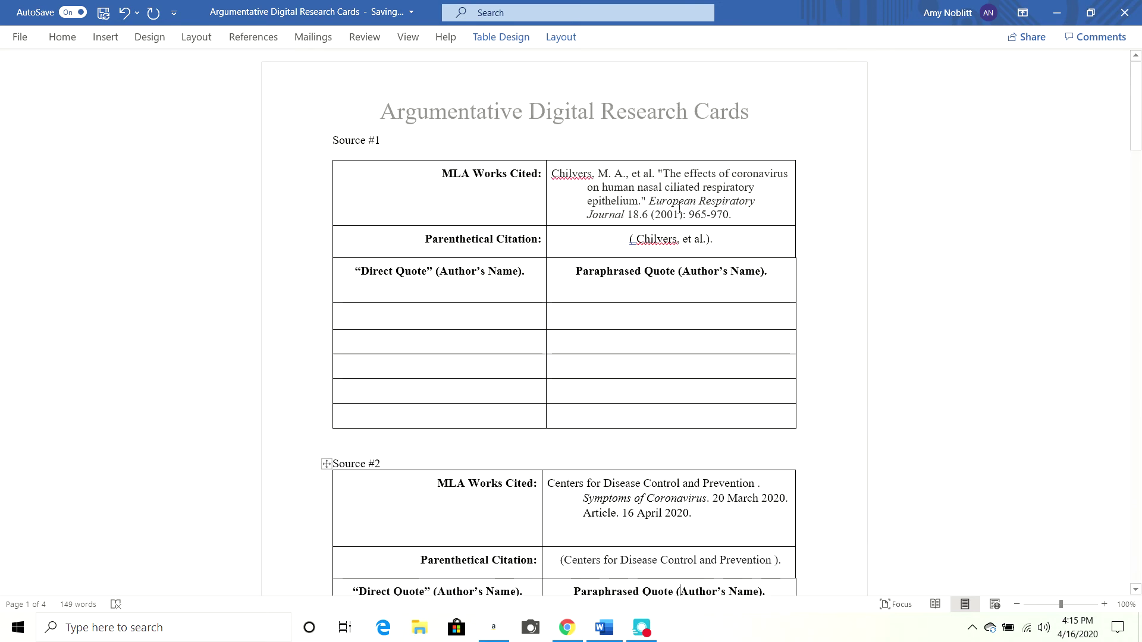
{"action": "left_click", "coordinate": [636, 238]}
{"action": "key", "text": "BackSpace"}
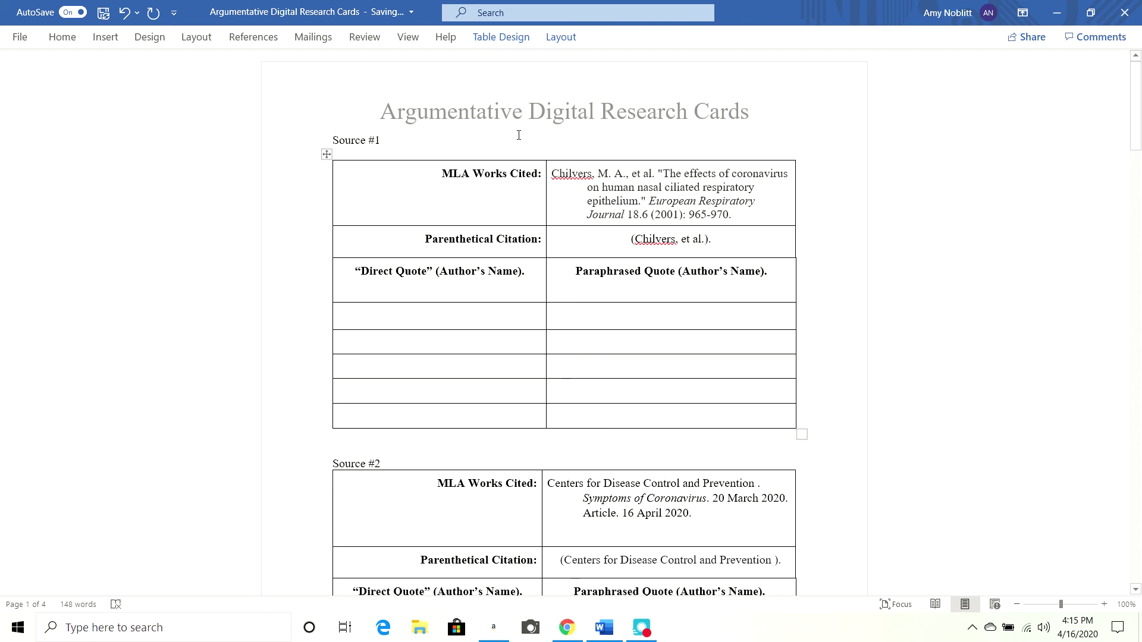
Edit the Centers for Disease Control and Prevention source with all bibliography fields shown, entering CDC.gov as the name of the web site
{"action": "left_click", "coordinate": [253, 37]}
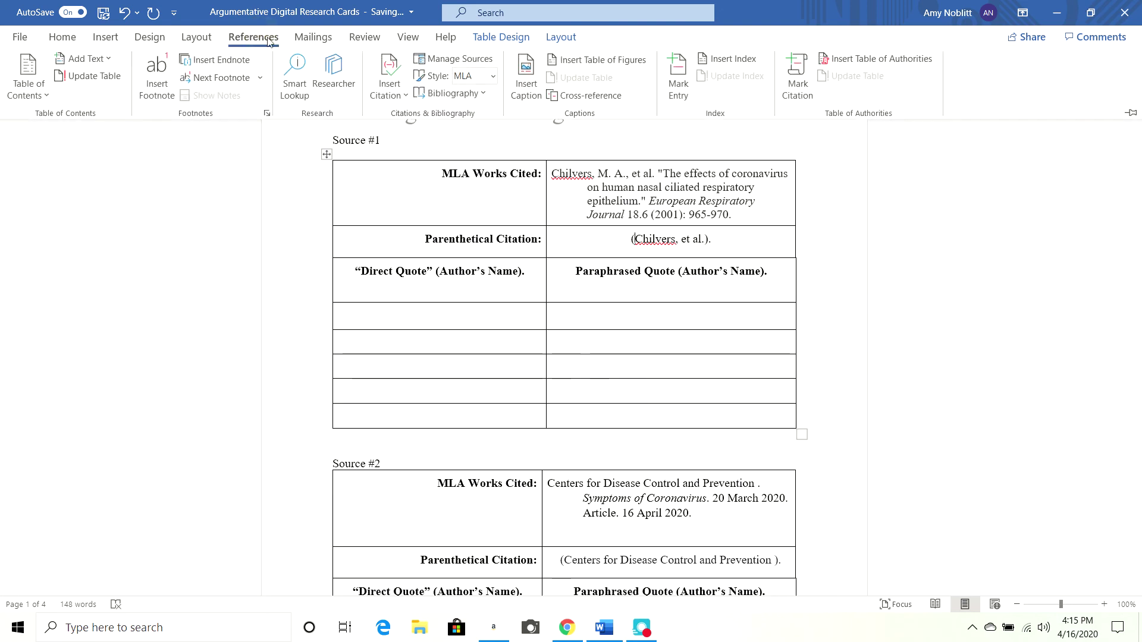
{"action": "left_click", "coordinate": [448, 65]}
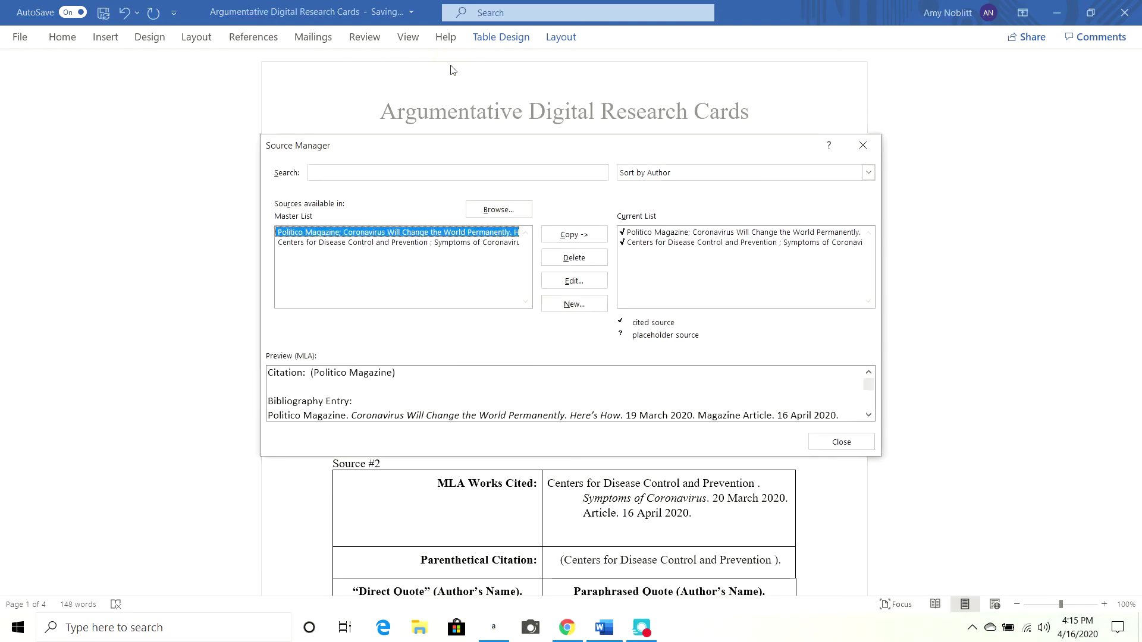
{"action": "left_click", "coordinate": [399, 244]}
{"action": "left_click", "coordinate": [575, 280]}
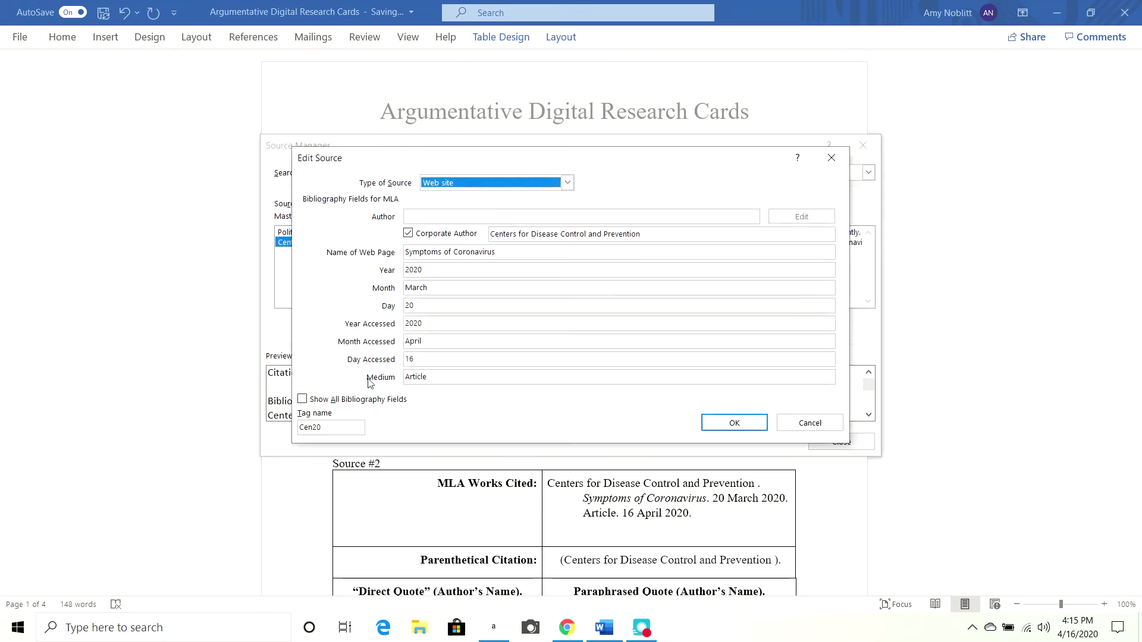
{"action": "left_click", "coordinate": [364, 400]}
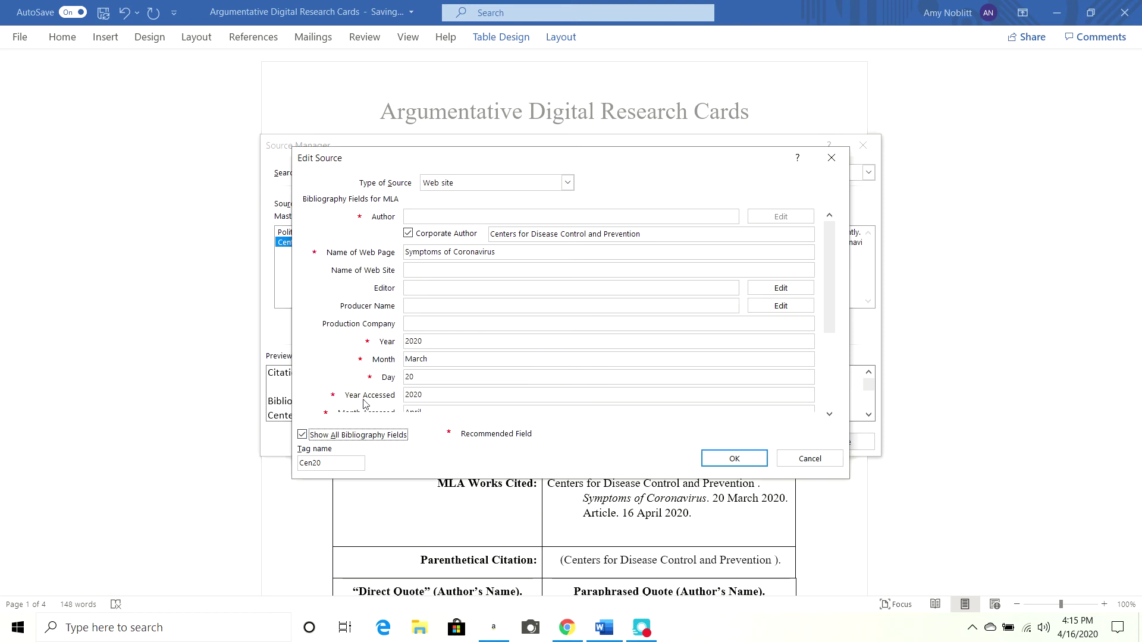
{"action": "left_click", "coordinate": [491, 271]}
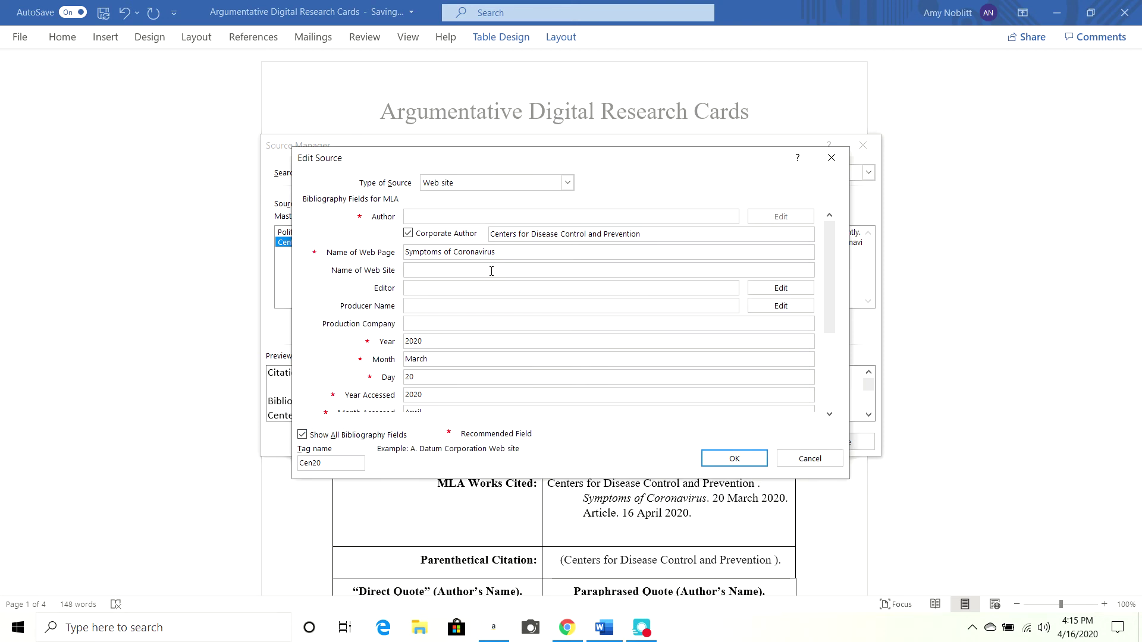
{"action": "type", "text": "CDC.gov"}
Switch to Chrome, return to the "effects of coronavirus" search results, and open the CDC's Symptoms of Coronavirus page
{"action": "left_click", "coordinate": [569, 629]}
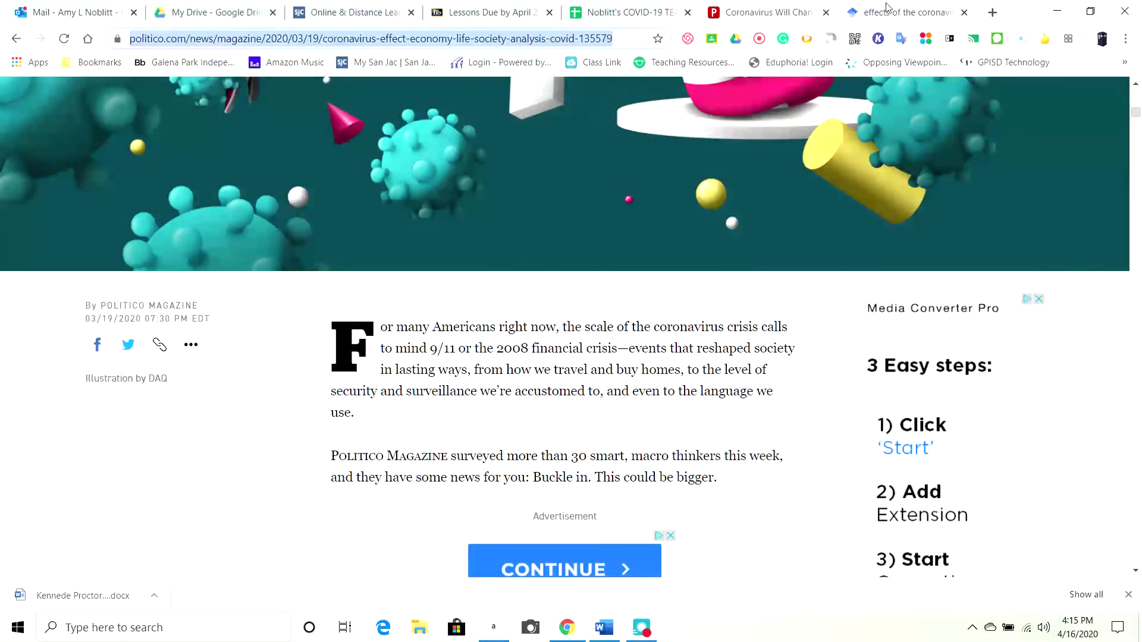
{"action": "left_click", "coordinate": [886, 8]}
{"action": "left_click", "coordinate": [229, 274]}
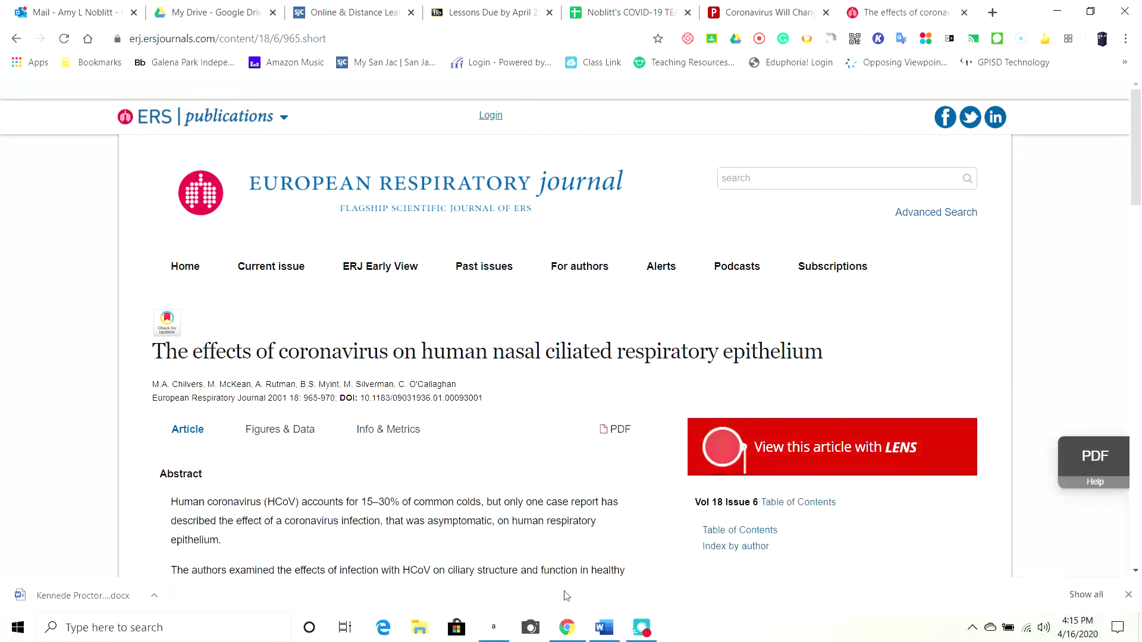
{"action": "left_click", "coordinate": [766, 5]}
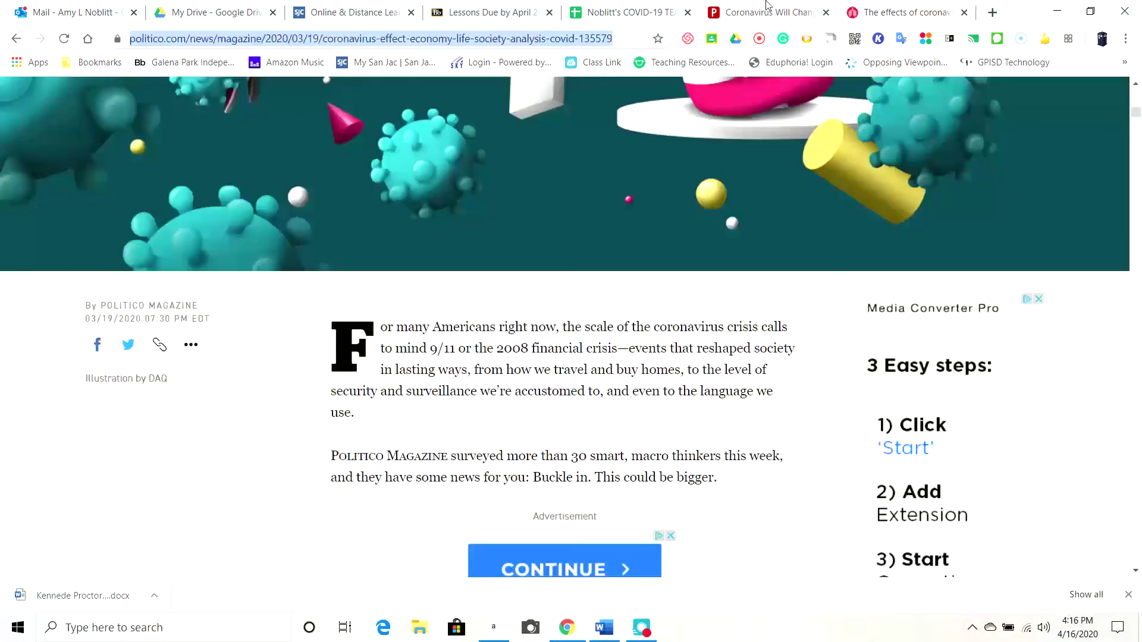
{"action": "left_click", "coordinate": [18, 38]}
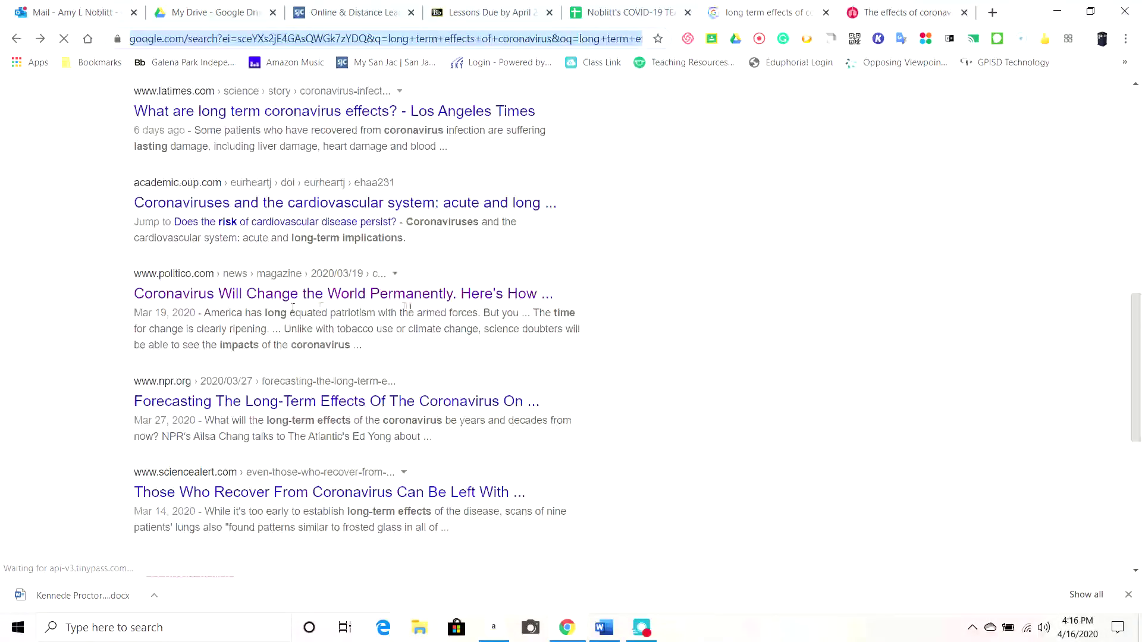
{"action": "scroll", "coordinate": [292, 308], "scroll_direction": "up", "scroll_amount": 8}
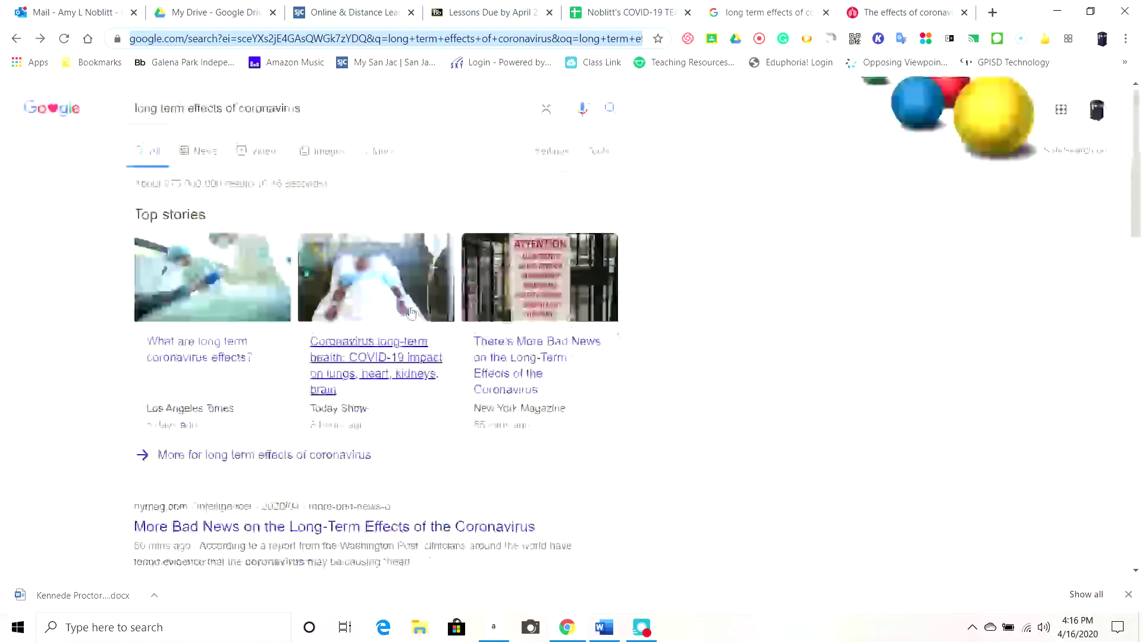
{"action": "left_click", "coordinate": [17, 38]}
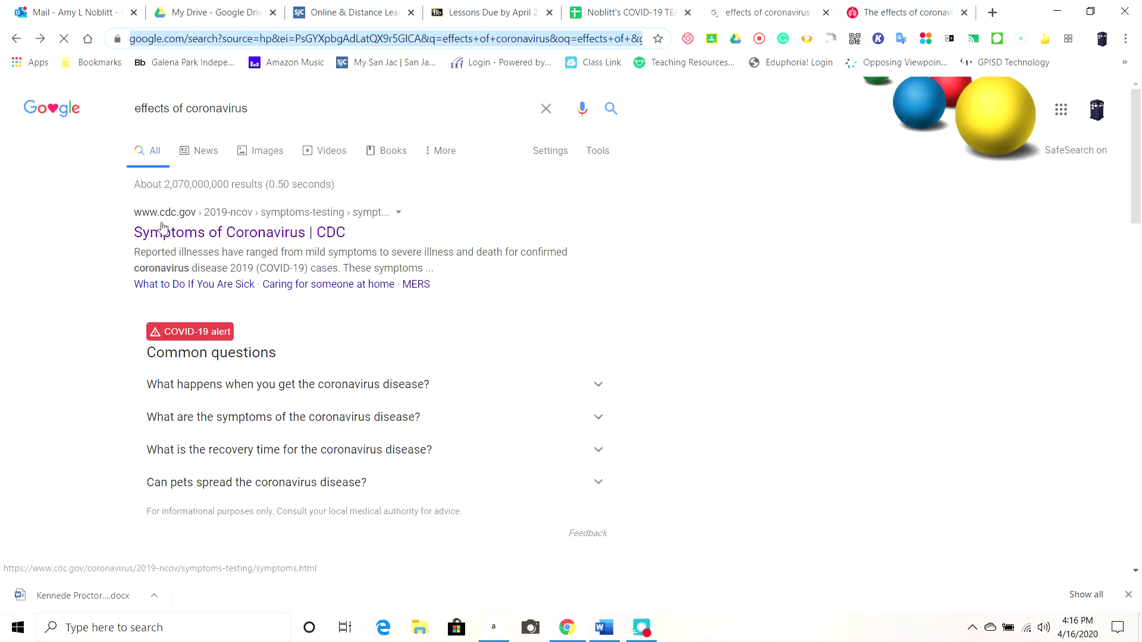
{"action": "left_click", "coordinate": [205, 231]}
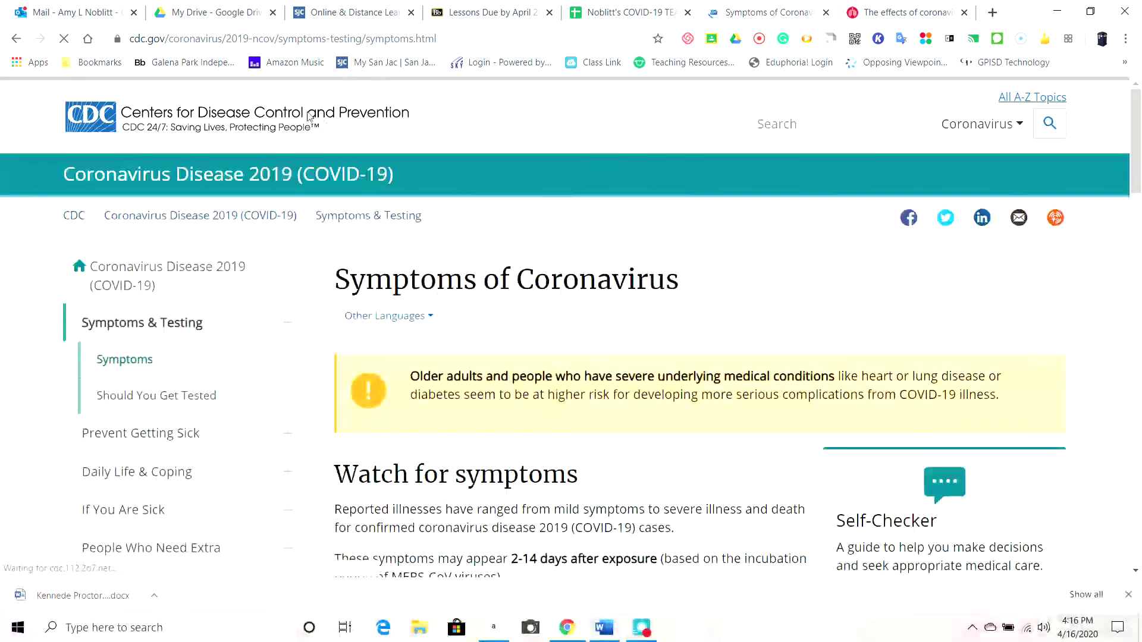
Return to Word and shorten the source's name of web site to CDC
{"action": "left_click", "coordinate": [604, 627]}
{"action": "key", "text": "BackSpace"}
{"action": "key", "text": "BackSpace"}
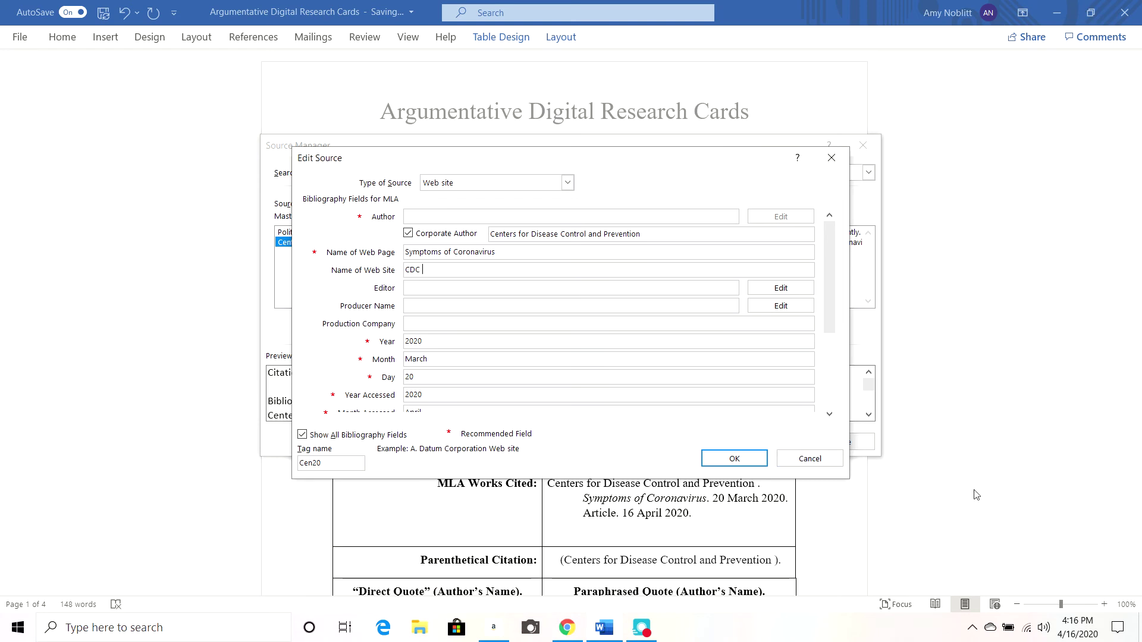
Copy the CDC symptoms page address from Chrome and paste it into the source's URL field in Word
{"action": "left_click", "coordinate": [567, 630]}
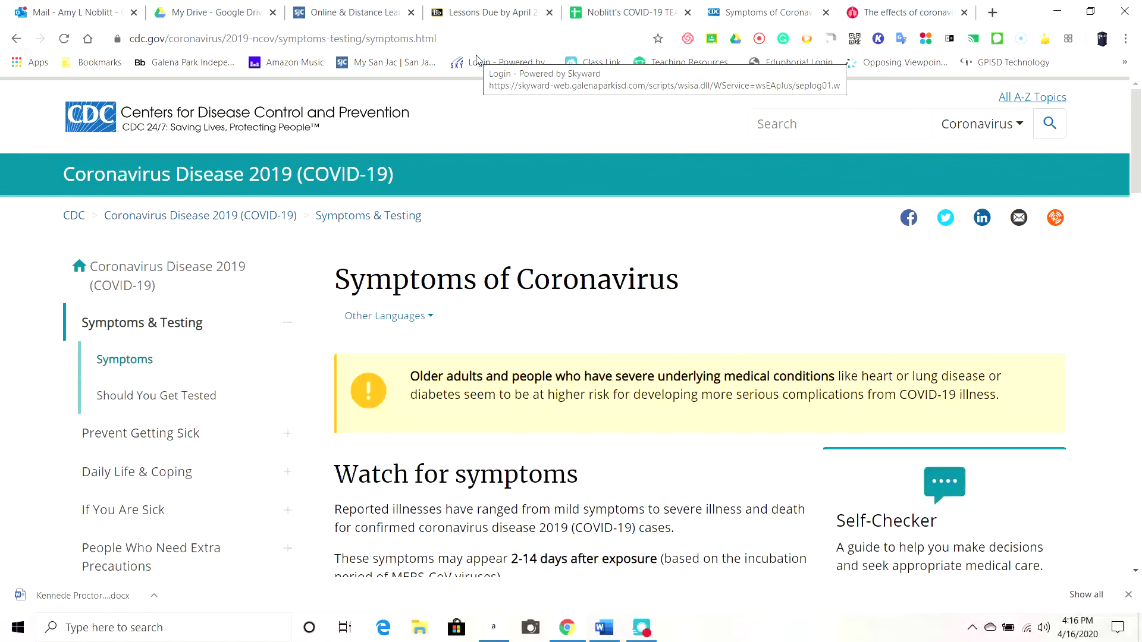
{"action": "left_click", "coordinate": [515, 45]}
{"action": "key", "text": "ctrl+c"}
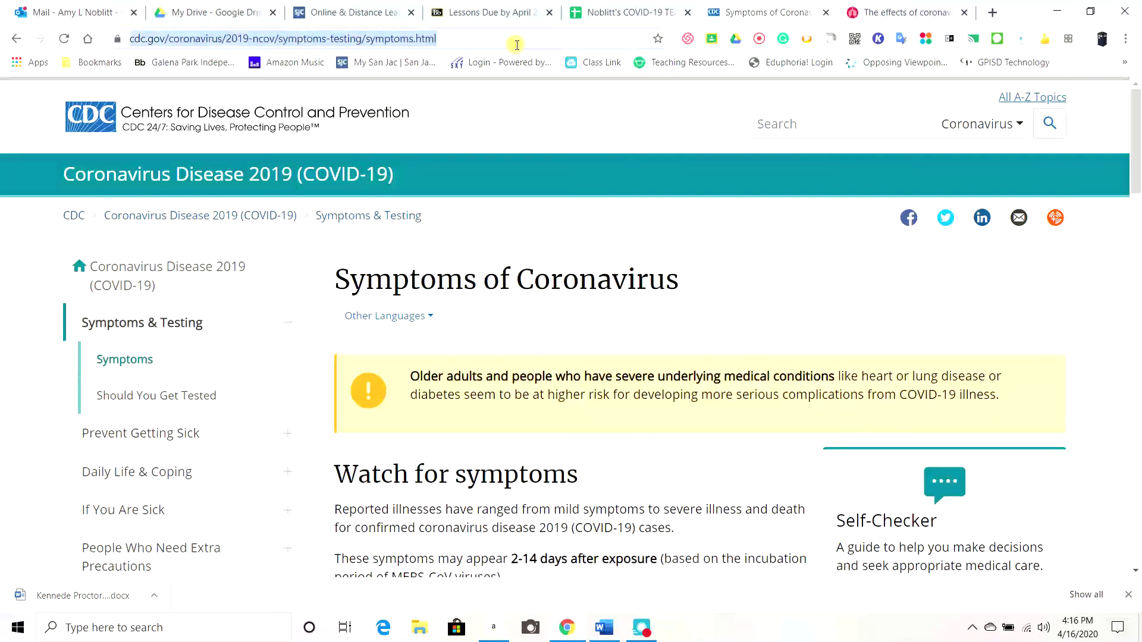
{"action": "left_click", "coordinate": [578, 637]}
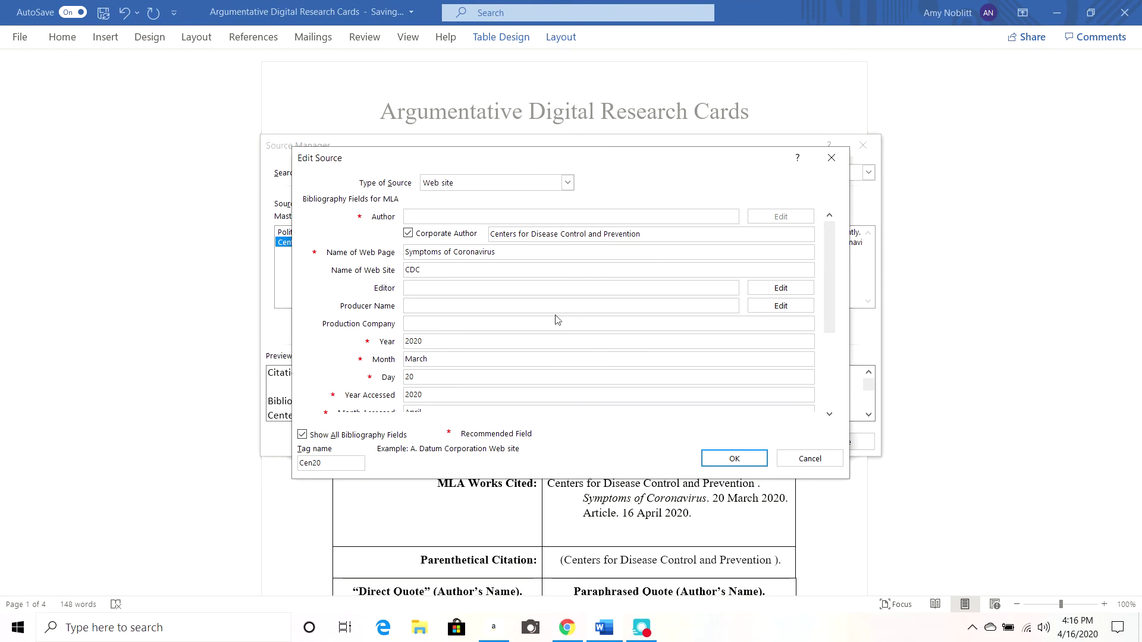
{"action": "left_click", "coordinate": [830, 385]}
{"action": "left_click", "coordinate": [476, 306]}
{"action": "key", "text": "ctrl+v"}
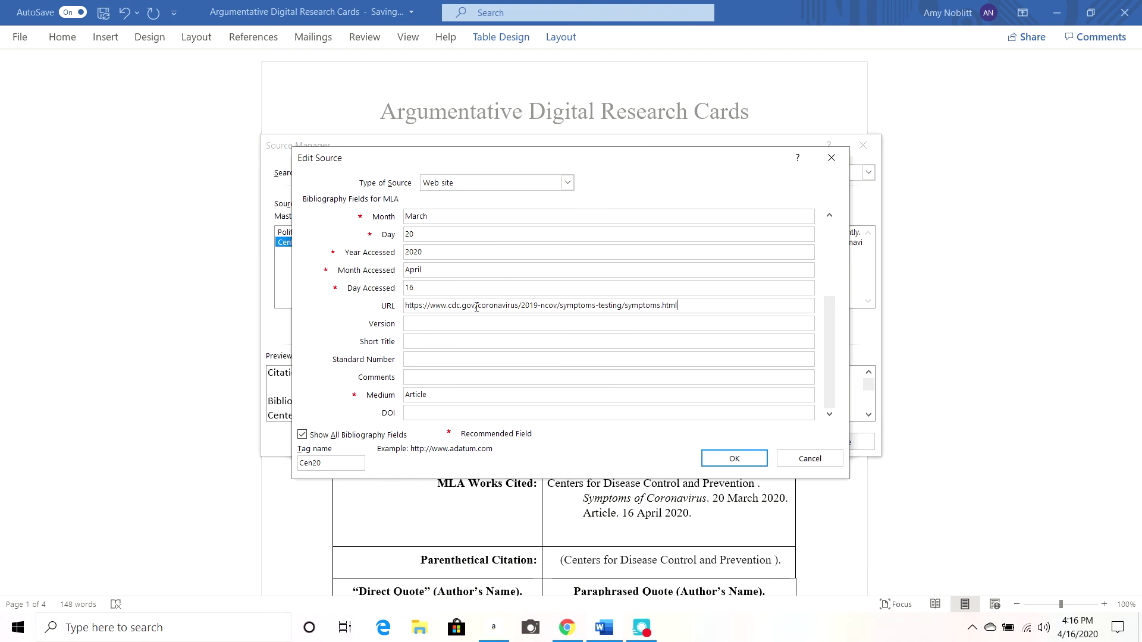
Save the edited CDC source, updating both the master list and the current document, and close the Source Manager
{"action": "left_click", "coordinate": [726, 467]}
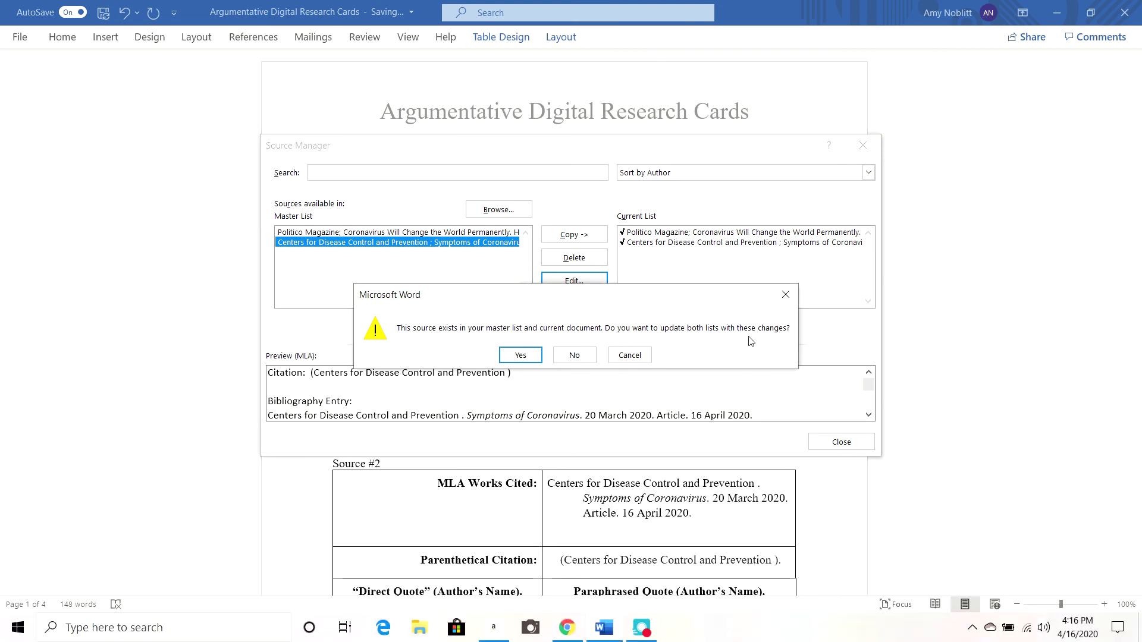
{"action": "left_click", "coordinate": [520, 355]}
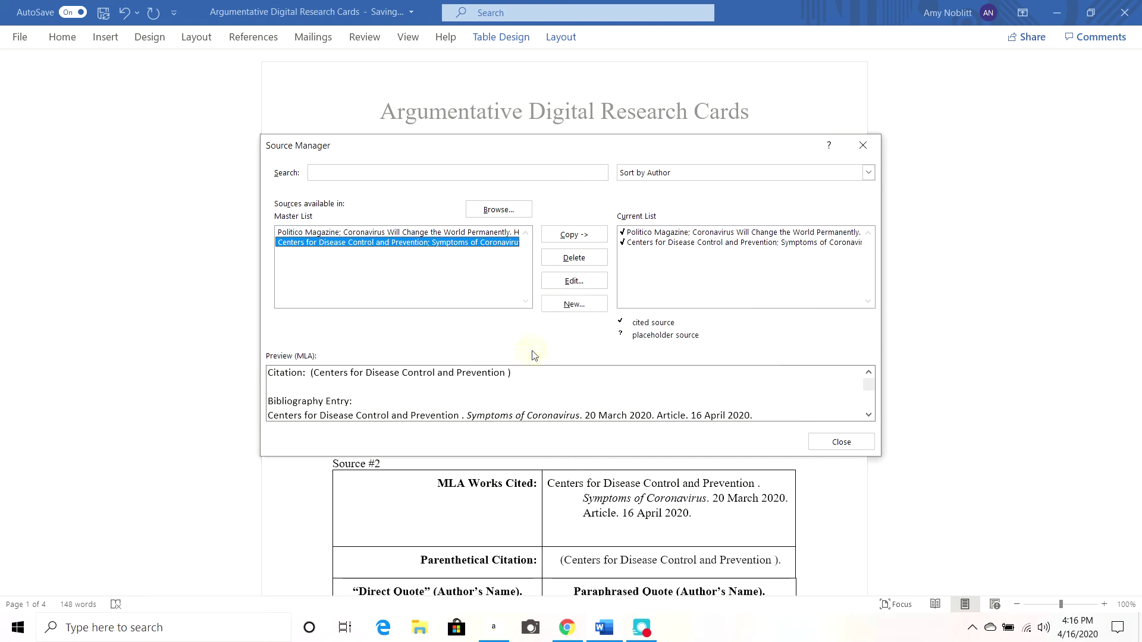
{"action": "left_click", "coordinate": [841, 442]}
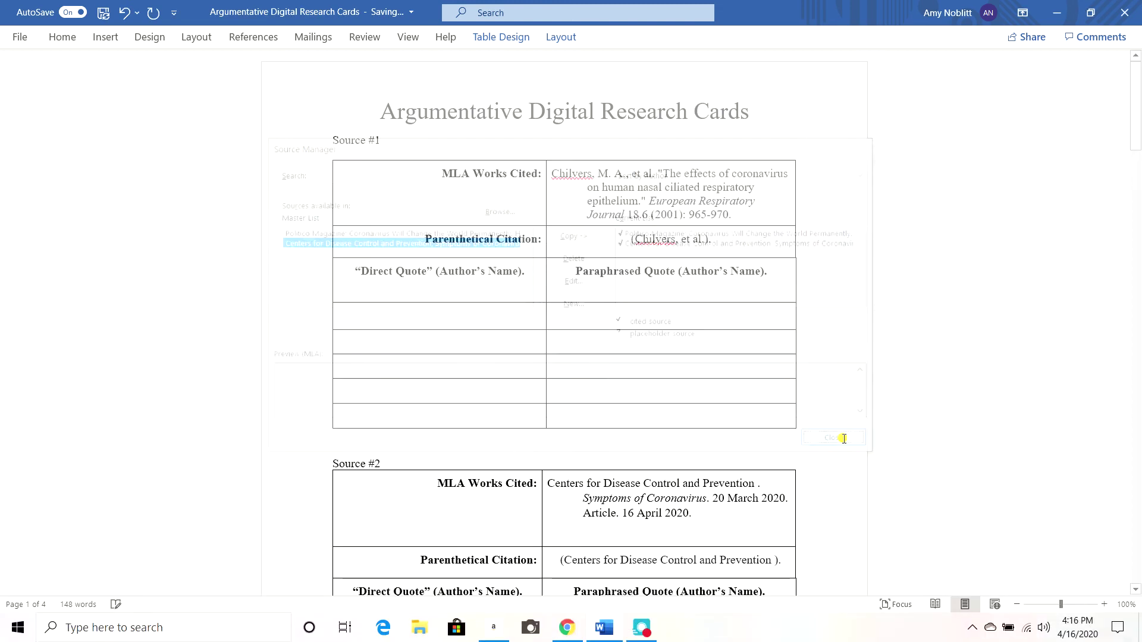
Delete the outdated Centers for Disease Control and Prevention entry from Source #2's MLA Works Cited cell
{"action": "left_click", "coordinate": [713, 520]}
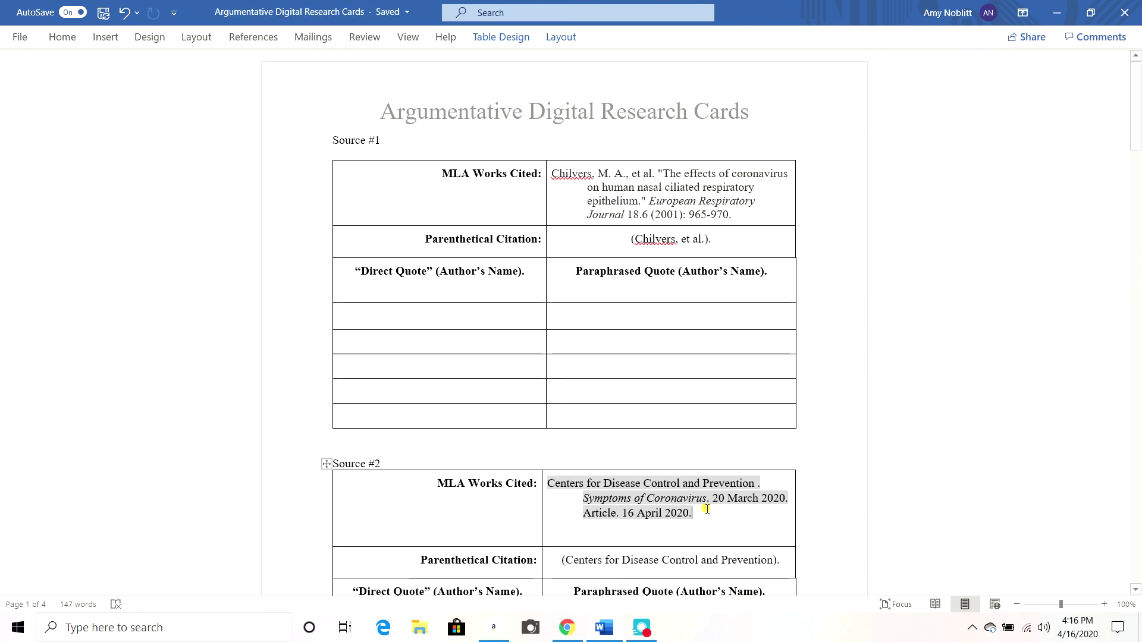
{"action": "scroll", "coordinate": [707, 509], "scroll_direction": "down", "scroll_amount": 3}
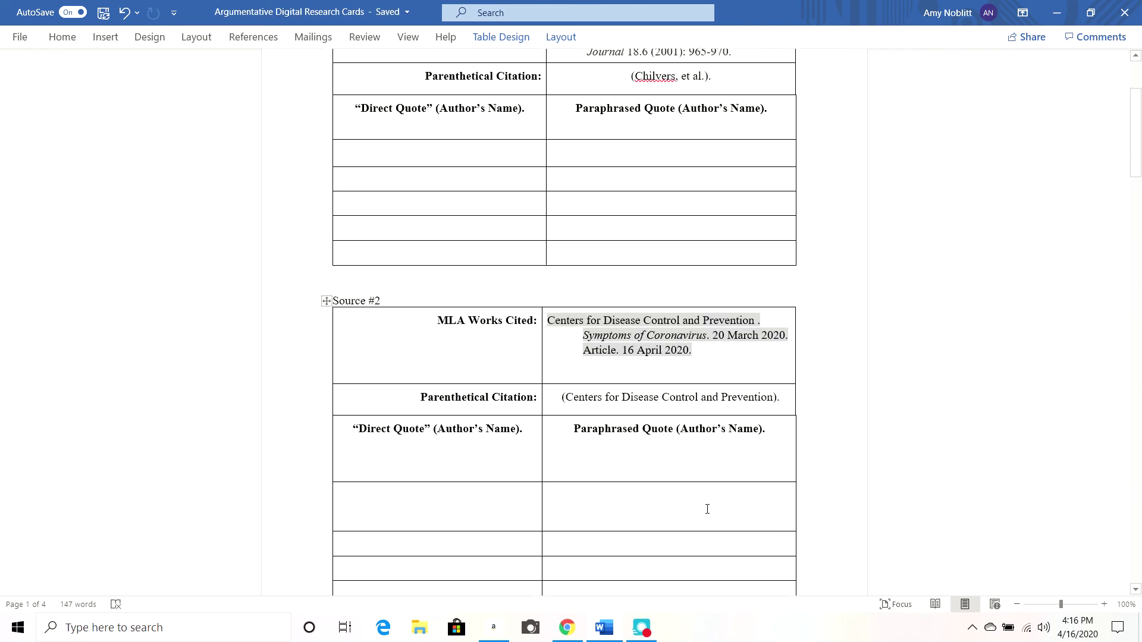
{"action": "double_click", "coordinate": [655, 327]}
{"action": "left_click", "coordinate": [648, 329]}
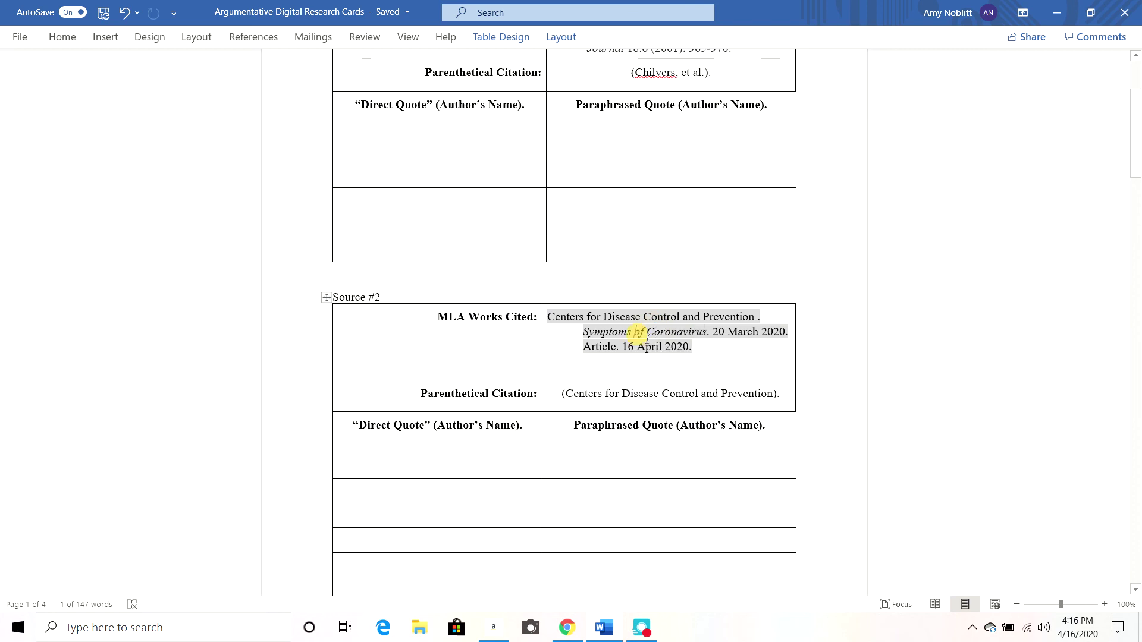
{"action": "left_click_drag", "start_coordinate": [726, 350], "coordinate": [548, 317]}
{"action": "key", "text": "Delete"}
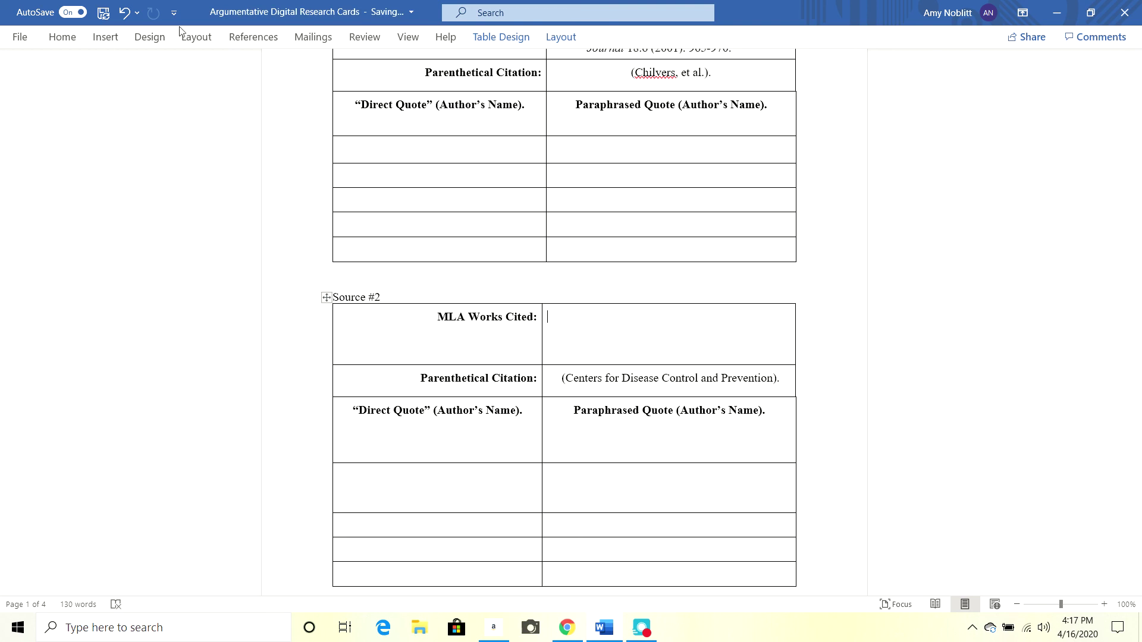
Insert the bibliography into Source #2's MLA Works Cited cell and delete its Politico Magazine entry
{"action": "left_click", "coordinate": [252, 39]}
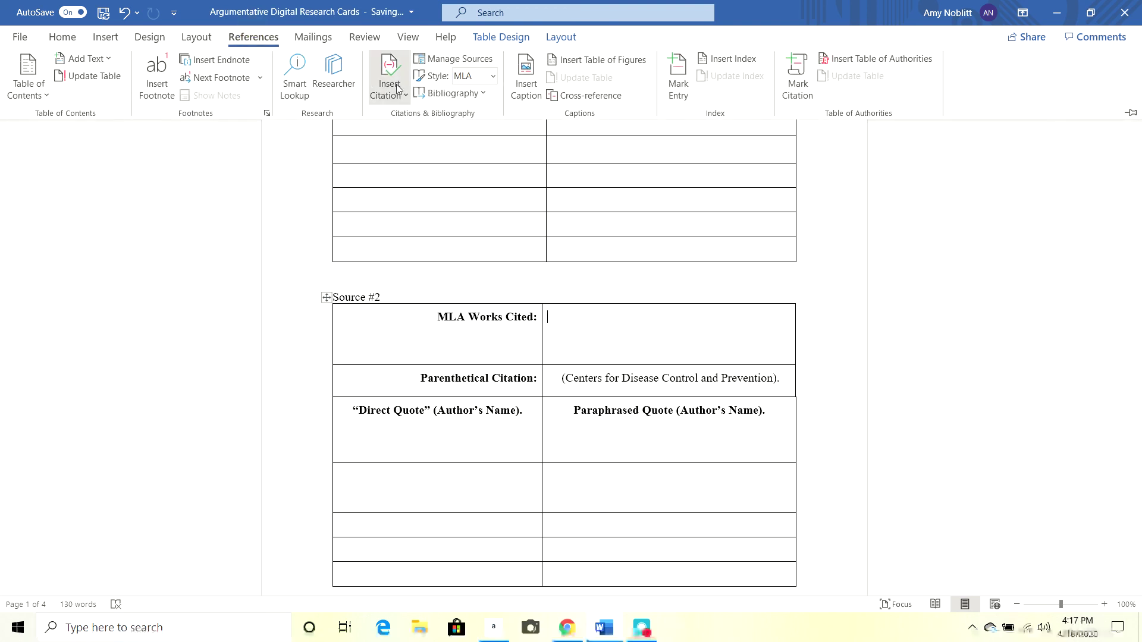
{"action": "left_click", "coordinate": [437, 95]}
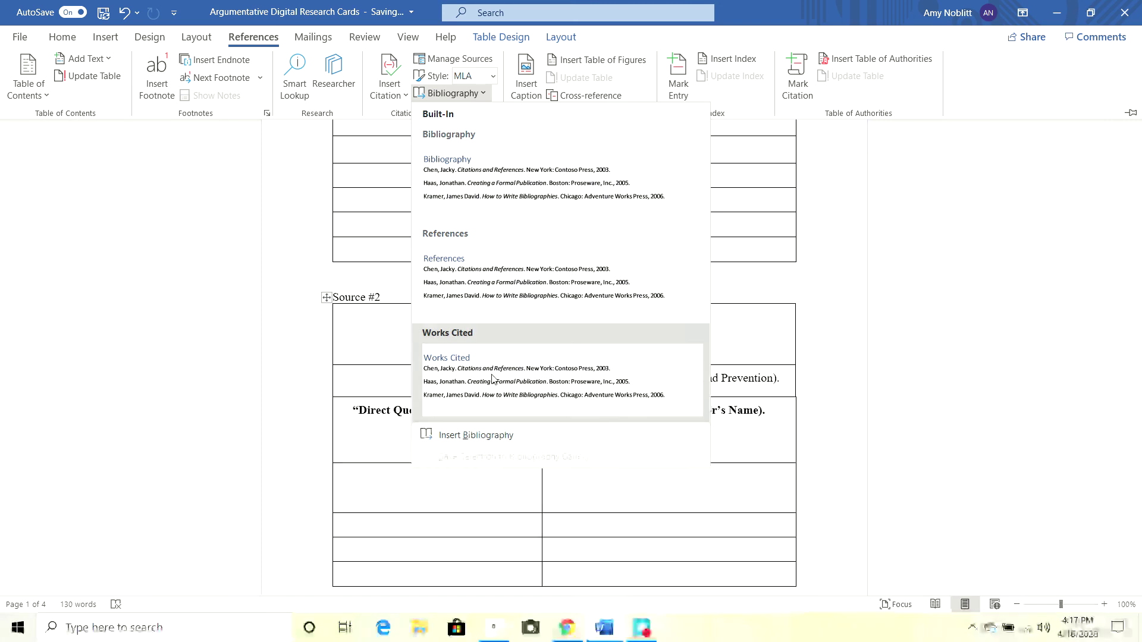
{"action": "left_click", "coordinate": [489, 433]}
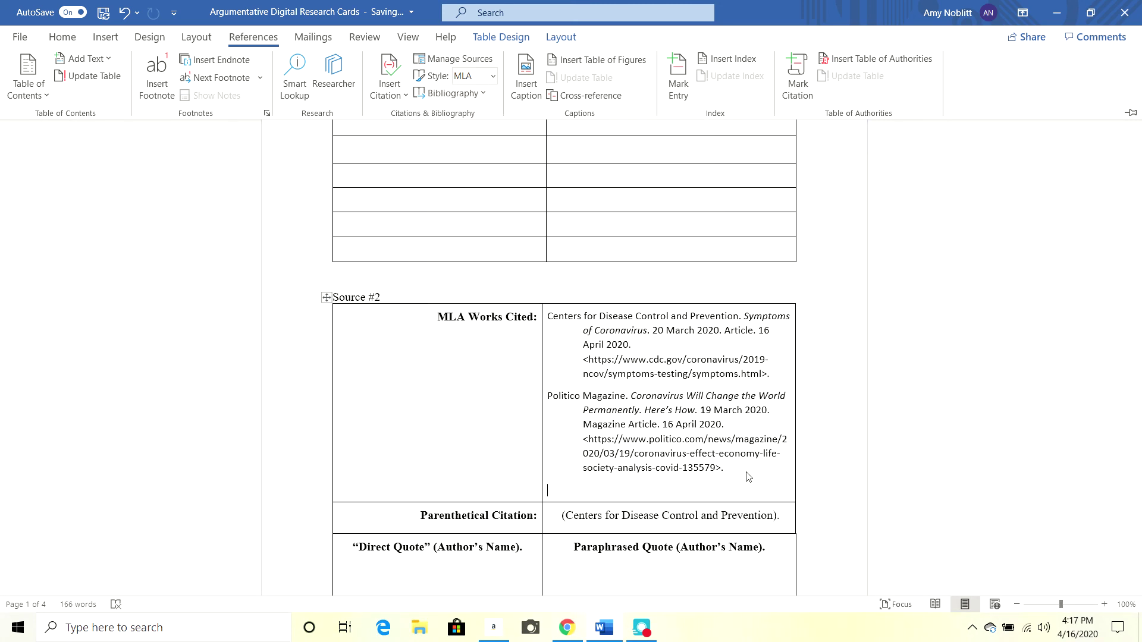
{"action": "left_click", "coordinate": [743, 498]}
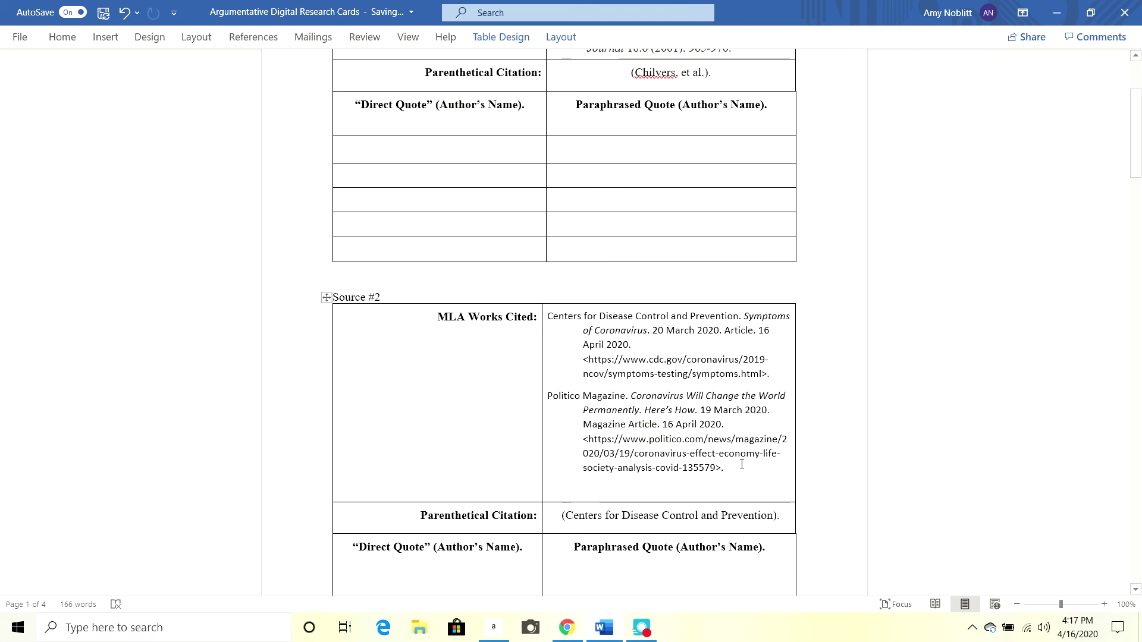
{"action": "left_click_drag", "start_coordinate": [741, 467], "coordinate": [546, 396]}
{"action": "key", "text": "Delete"}
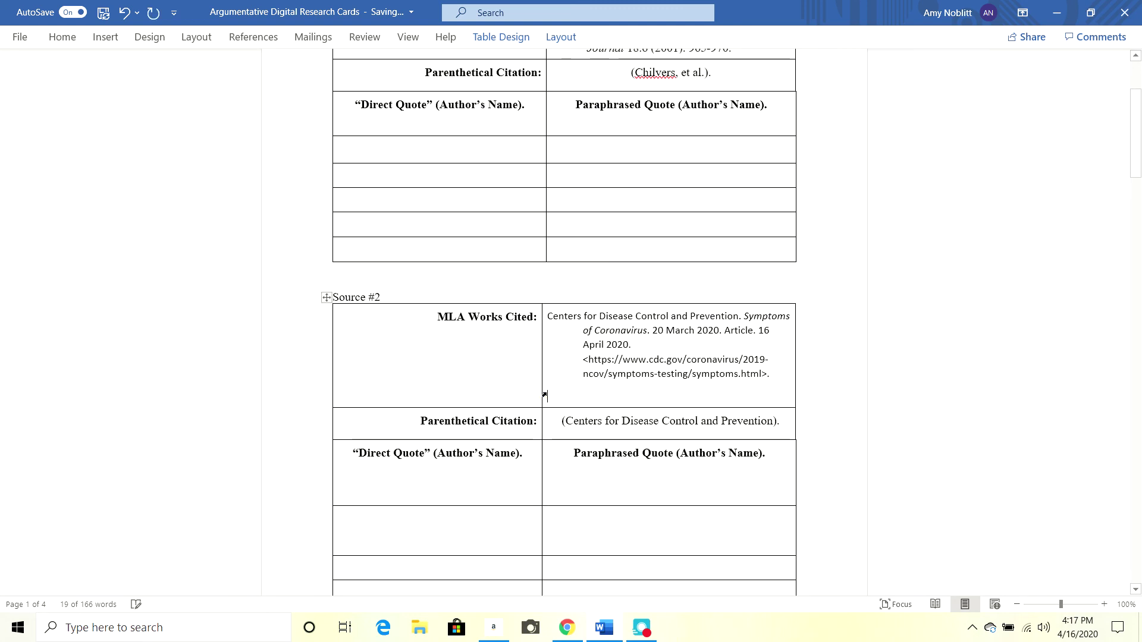
Format the Centers for Disease Control and Prevention works cited entry in Source #2 as 12-point Times New Roman
{"action": "left_click_drag", "start_coordinate": [775, 376], "coordinate": [613, 316]}
{"action": "left_click", "coordinate": [614, 316]}
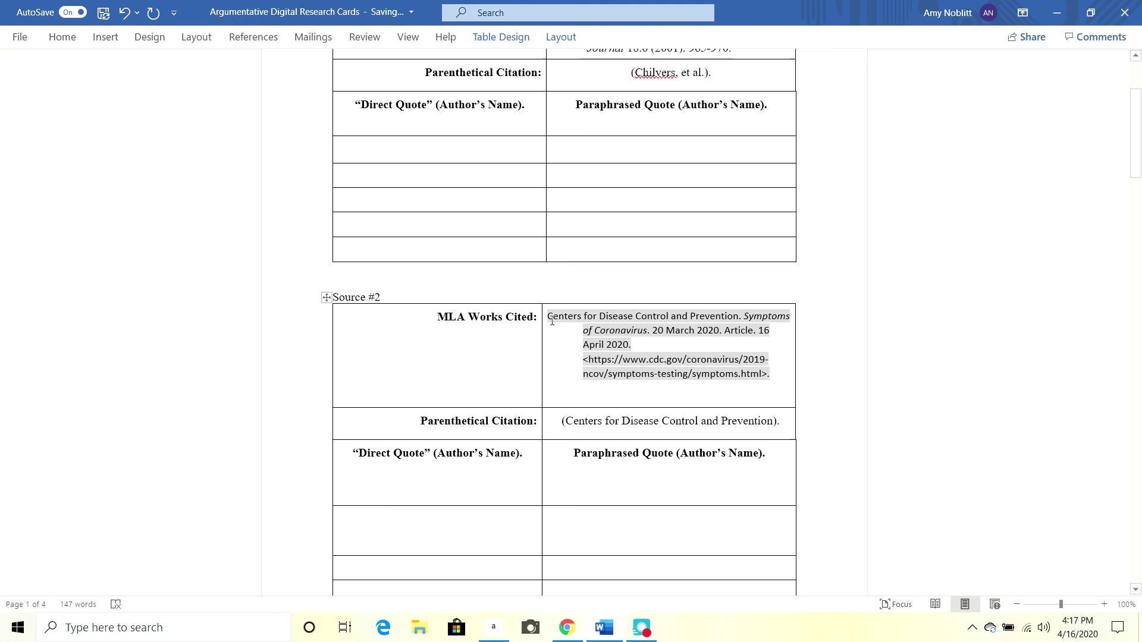
{"action": "left_click_drag", "start_coordinate": [553, 321], "coordinate": [647, 332]}
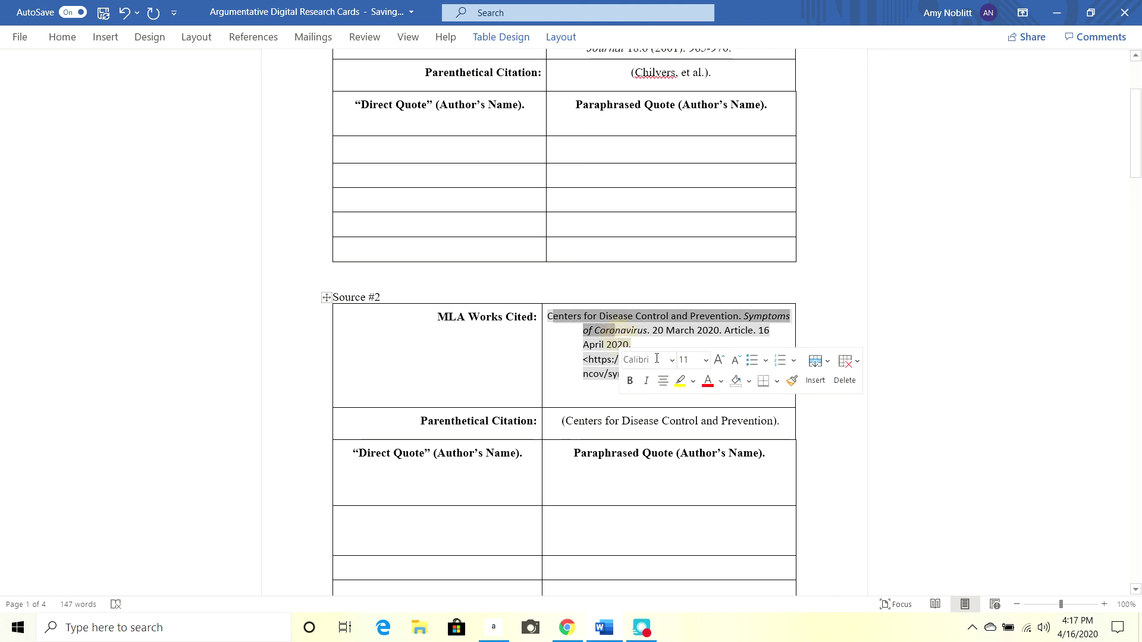
{"action": "left_click", "coordinate": [689, 420]}
{"action": "mouse_move", "coordinate": [784, 376]}
{"action": "left_mouse_down"}
{"action": "mouse_move", "coordinate": [586, 357]}
{"action": "mouse_move", "coordinate": [527, 331]}
{"action": "mouse_move", "coordinate": [551, 305]}
{"action": "left_mouse_up"}
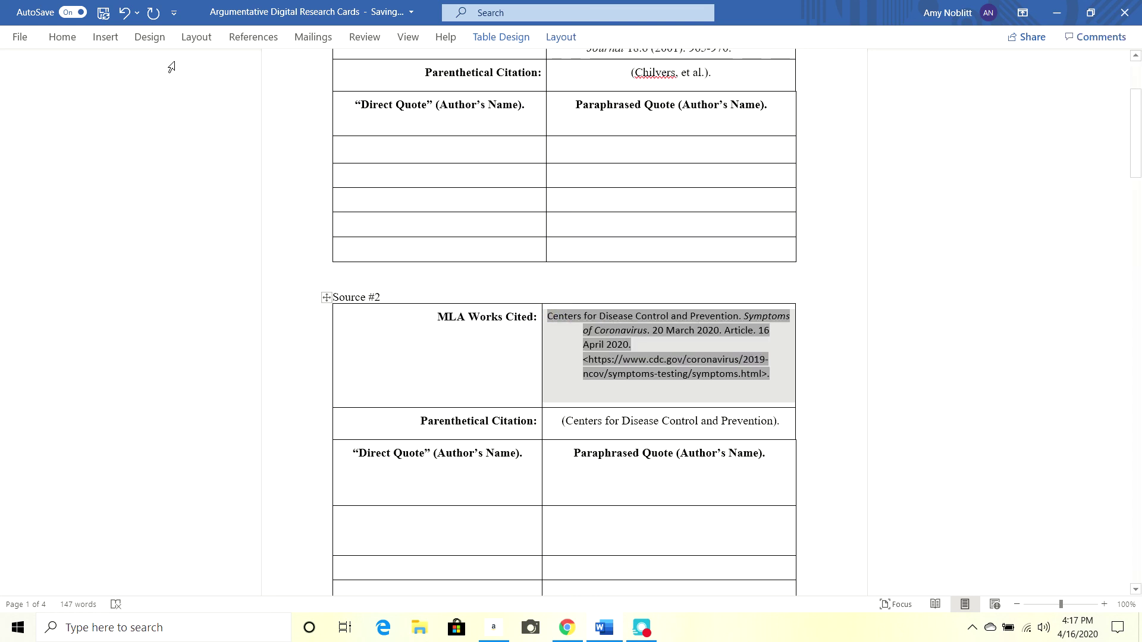
{"action": "left_click", "coordinate": [70, 38]}
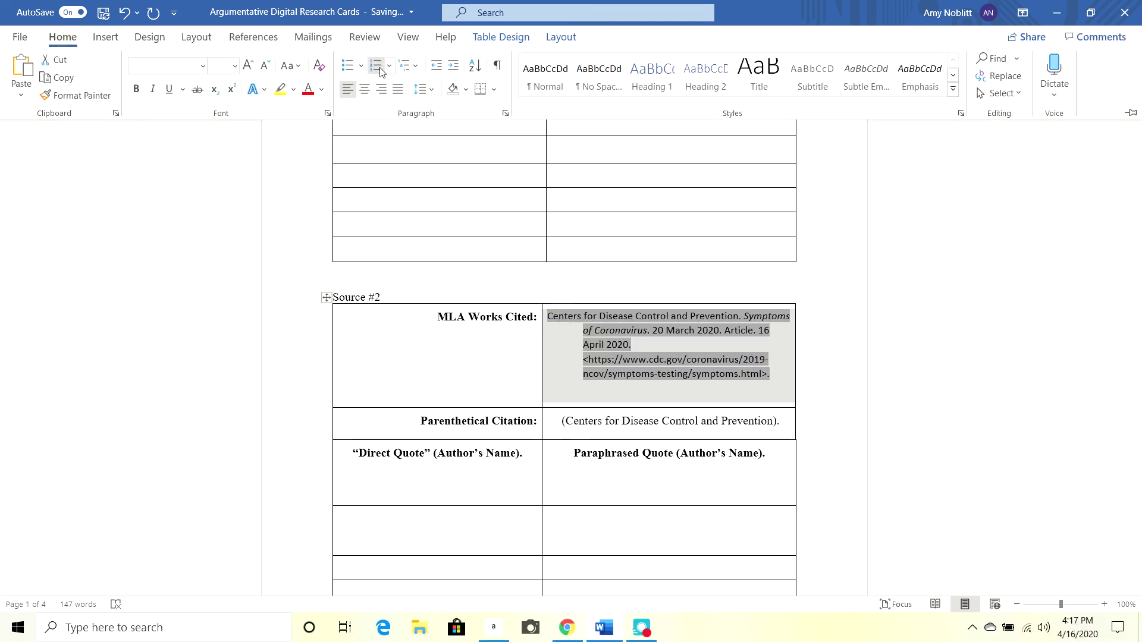
{"action": "left_click", "coordinate": [203, 66]}
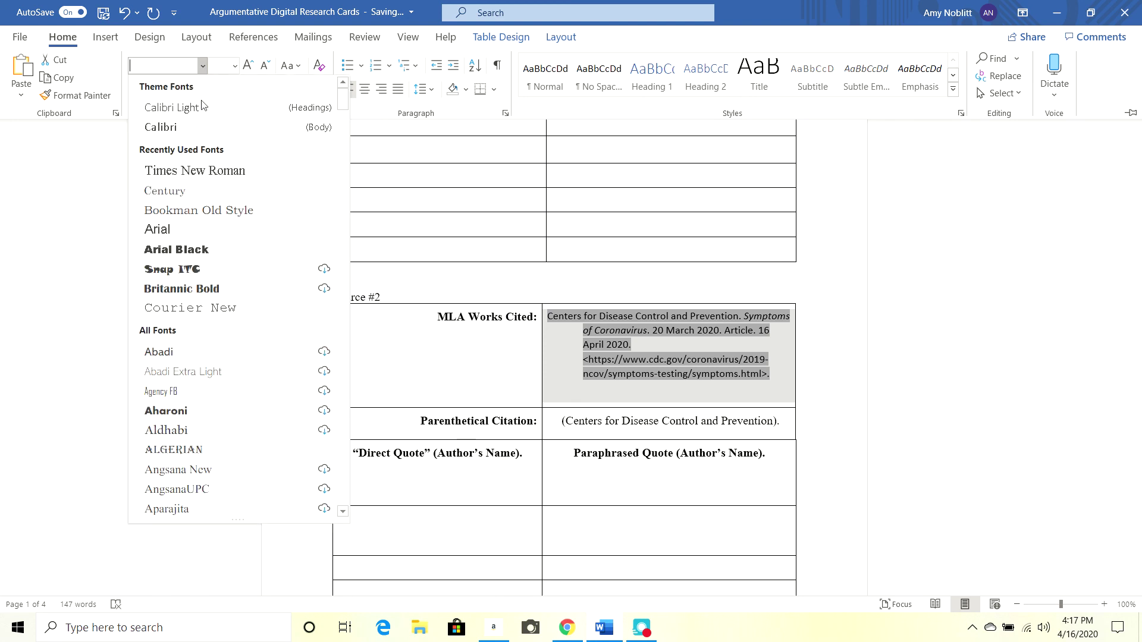
{"action": "left_click", "coordinate": [178, 171]}
{"action": "left_click", "coordinate": [235, 66]}
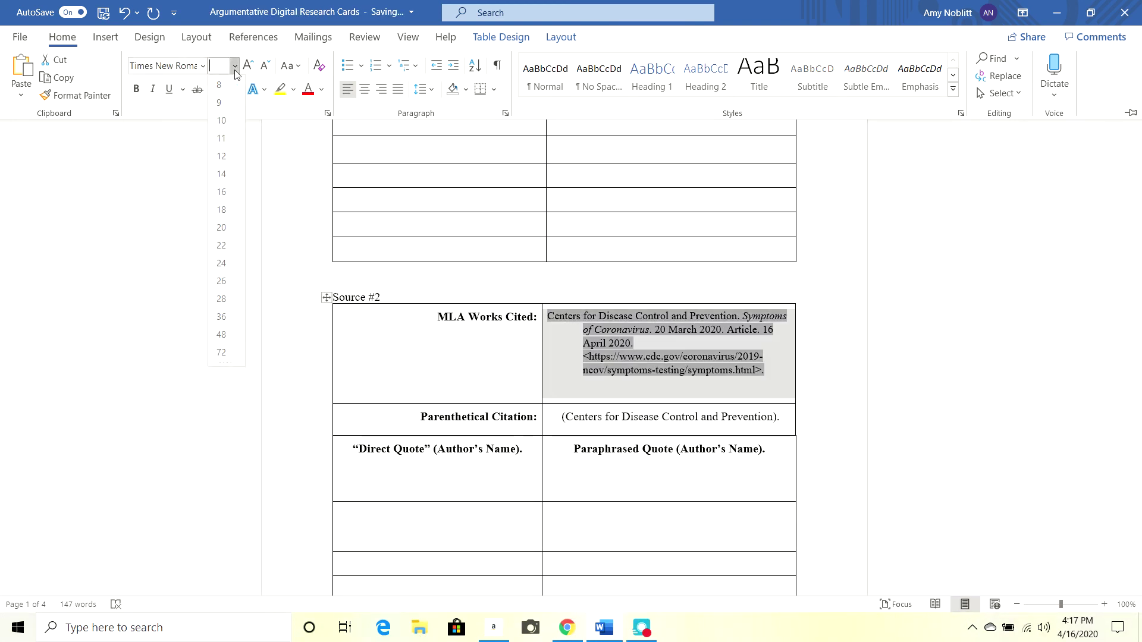
{"action": "left_click", "coordinate": [217, 157]}
{"action": "key", "text": "ctrl+F1"}
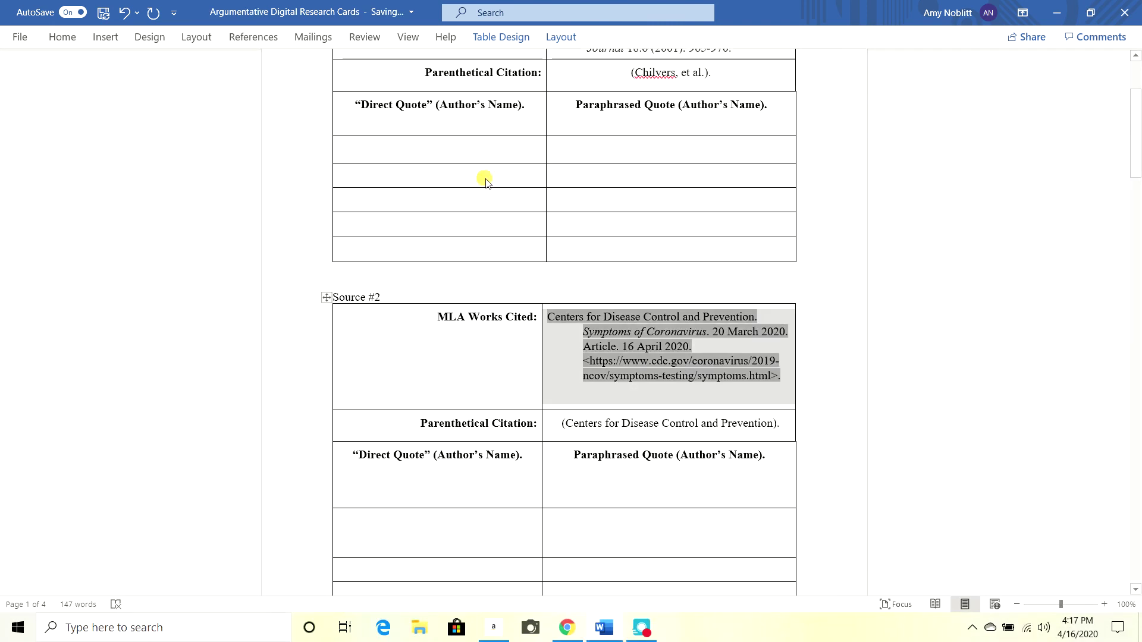
{"action": "left_click", "coordinate": [534, 204]}
Open the Politico Magazine source from the master list for editing and turn off its Corporate Author option
{"action": "scroll", "coordinate": [534, 204], "scroll_direction": "up", "scroll_amount": 4}
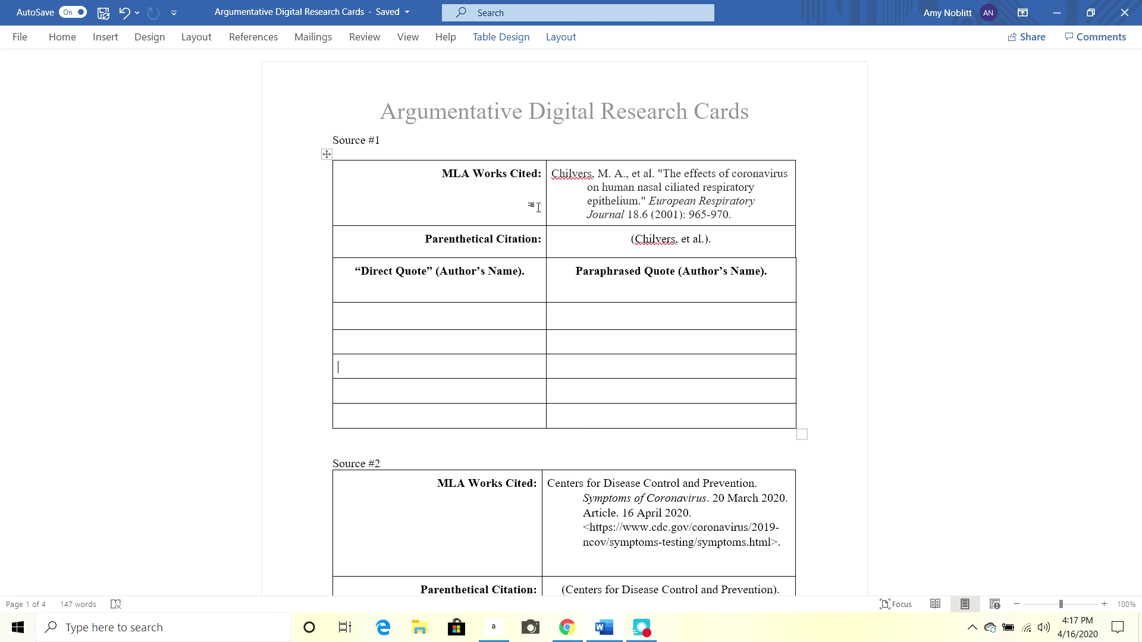
{"action": "left_click", "coordinate": [269, 40]}
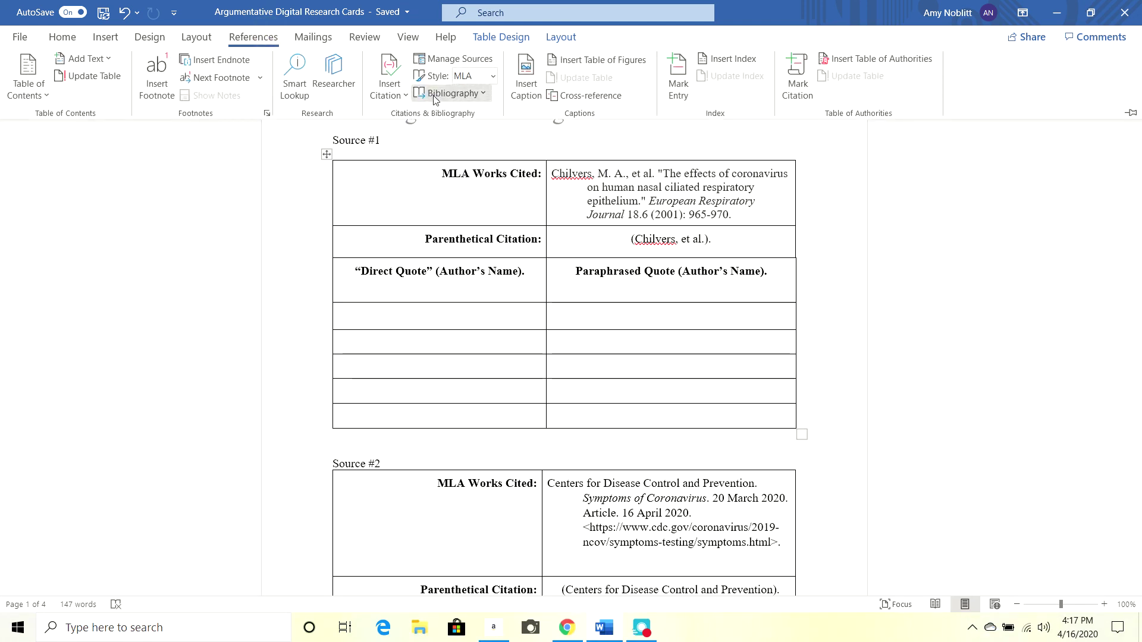
{"action": "left_click", "coordinate": [452, 94]}
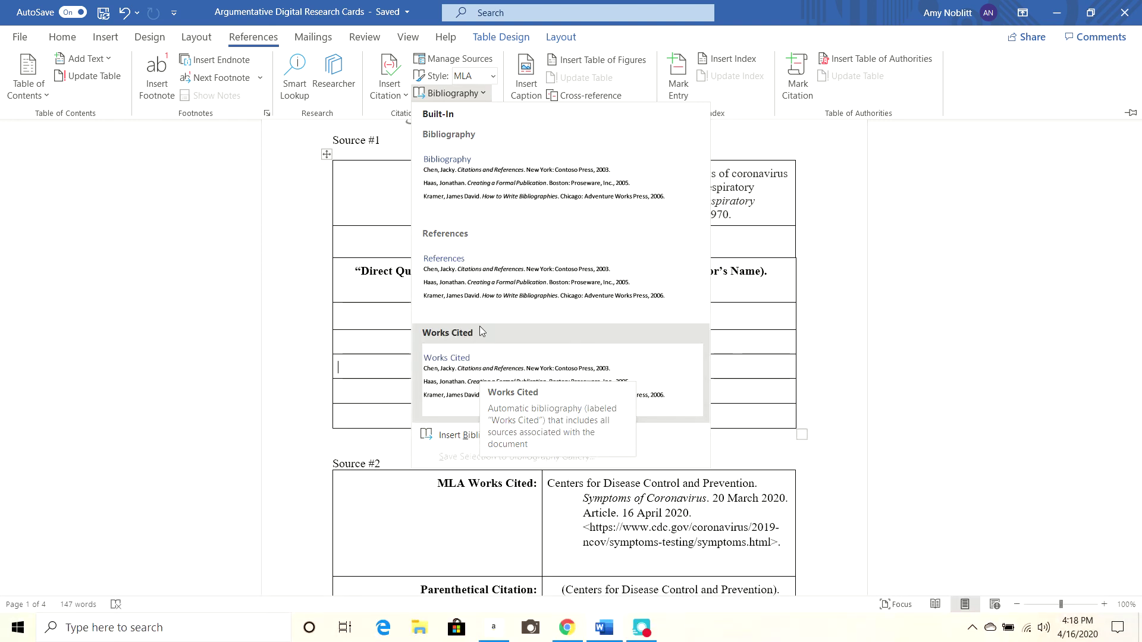
{"action": "left_click", "coordinate": [477, 95]}
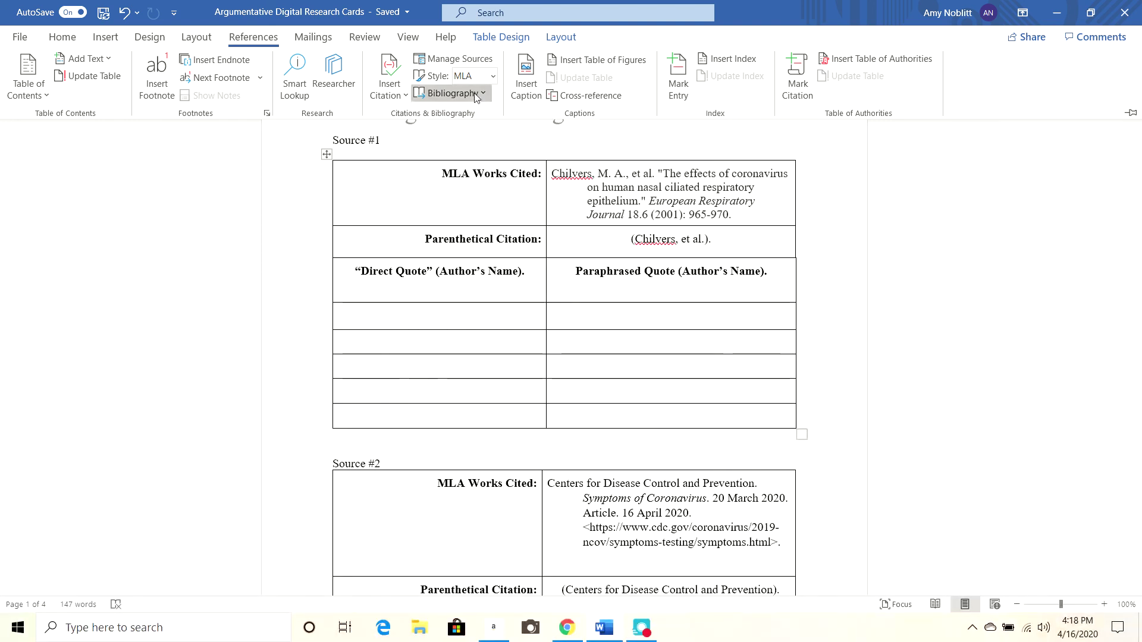
{"action": "left_click", "coordinate": [470, 59]}
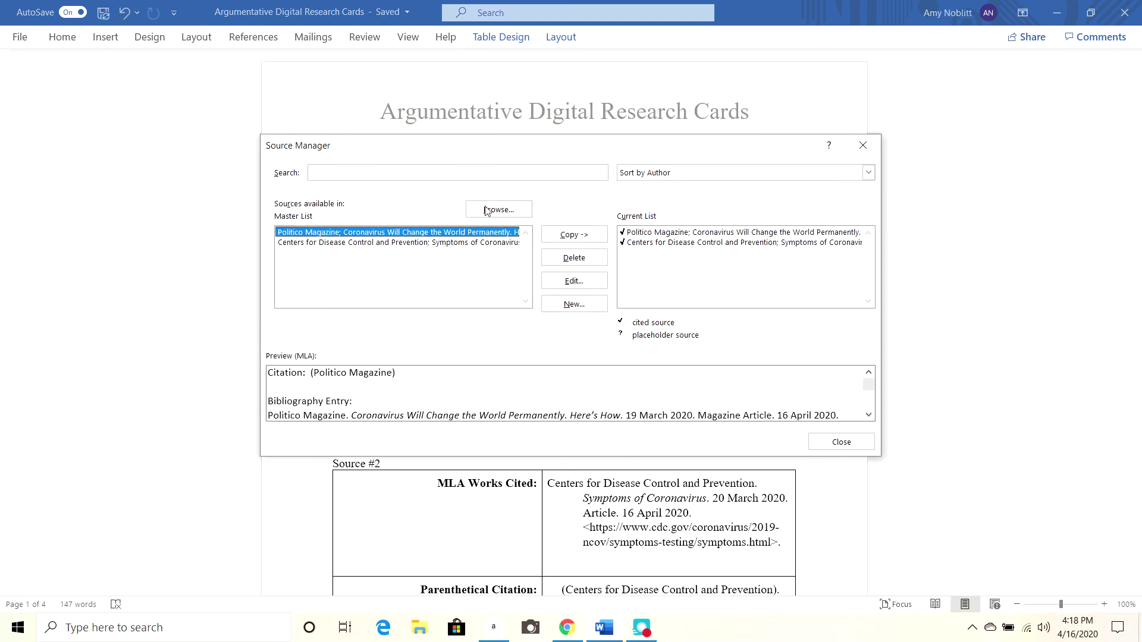
{"action": "left_click", "coordinate": [571, 281]}
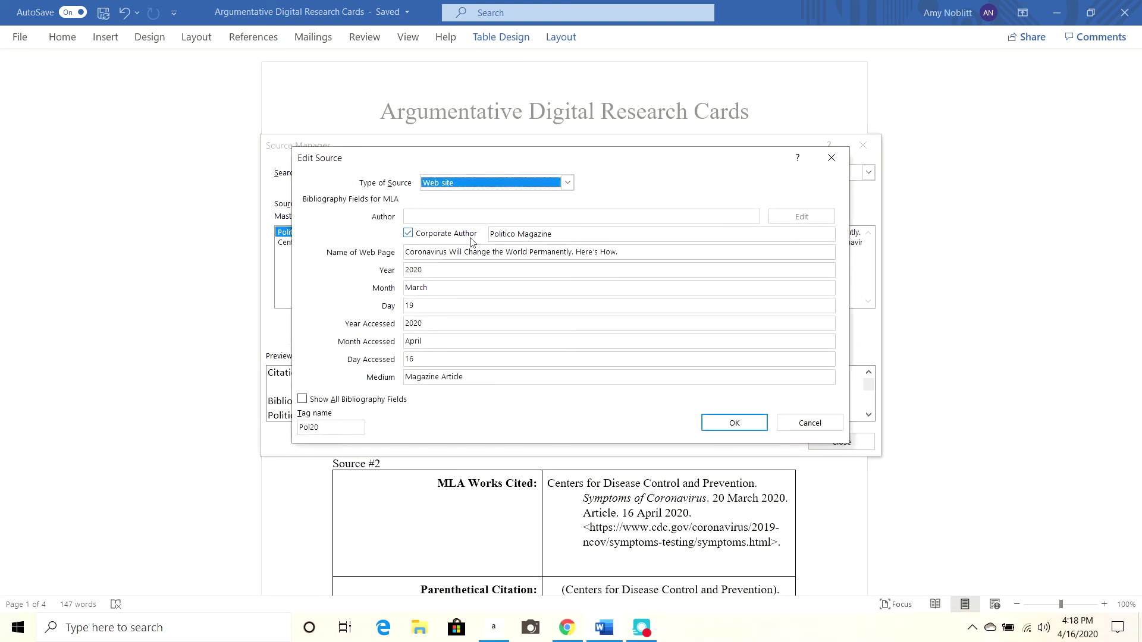
{"action": "left_click", "coordinate": [471, 238]}
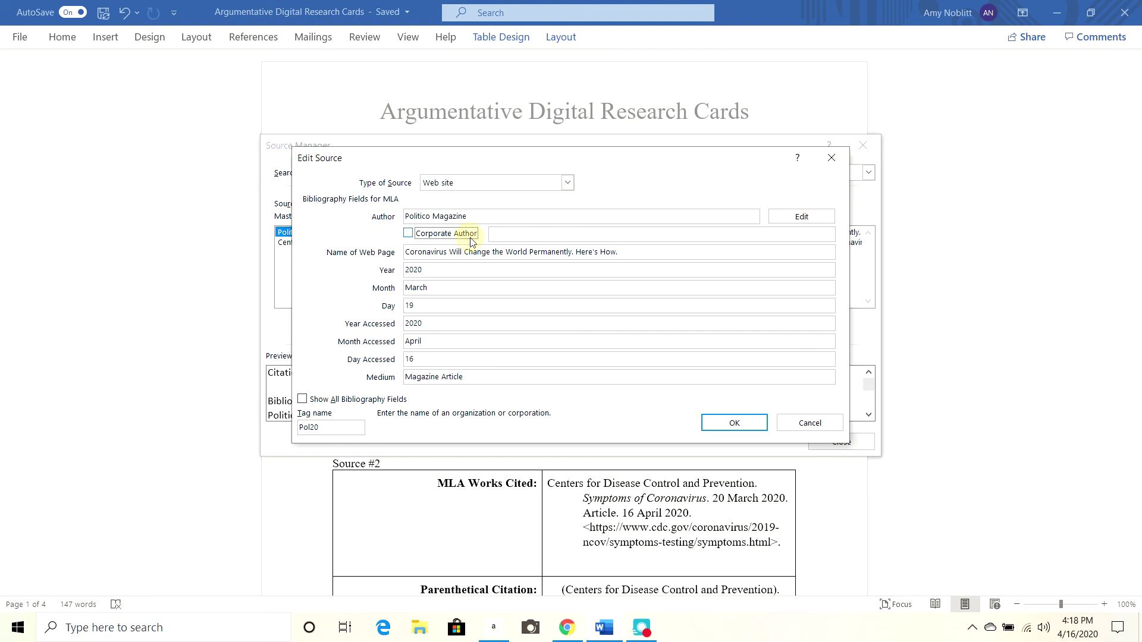
Add a second author, with last and first name, to the Politico Magazine source's author names
{"action": "left_click", "coordinate": [792, 224]}
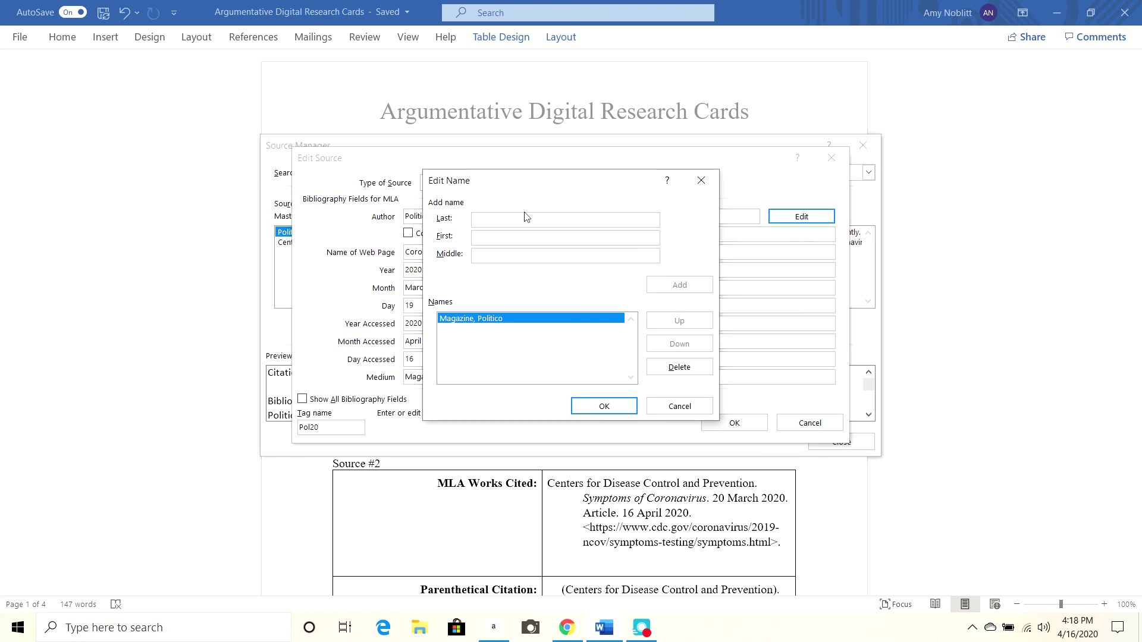
{"action": "type", "text": "Noblitt"}
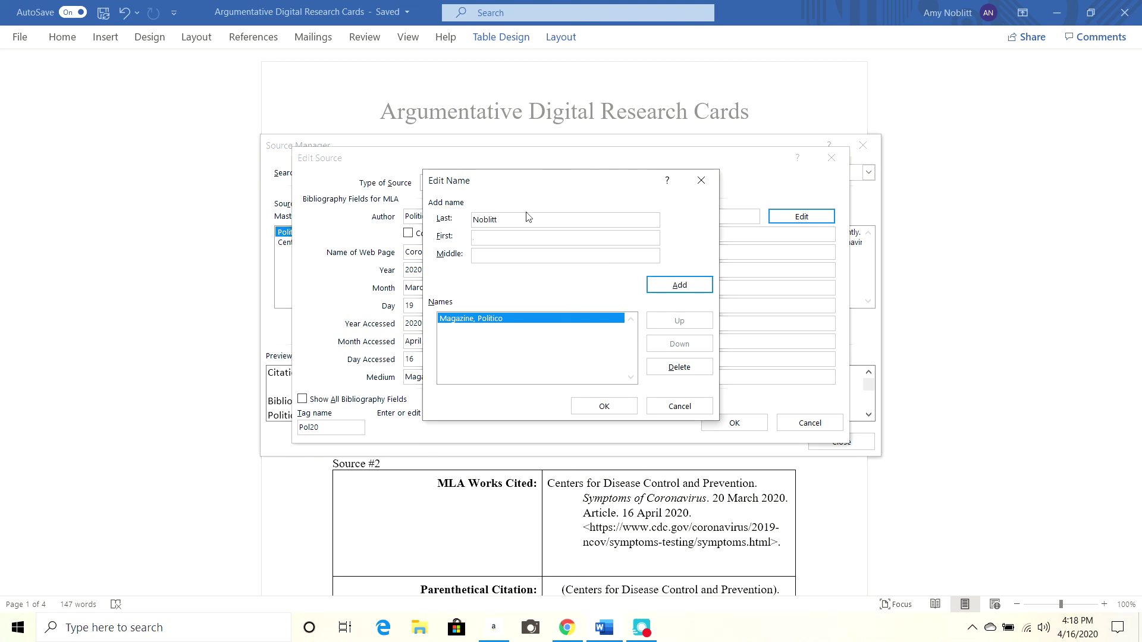
{"action": "key", "text": "BackSpace"}
{"action": "key", "text": "BackSpace"}
{"action": "left_click", "coordinate": [700, 286]}
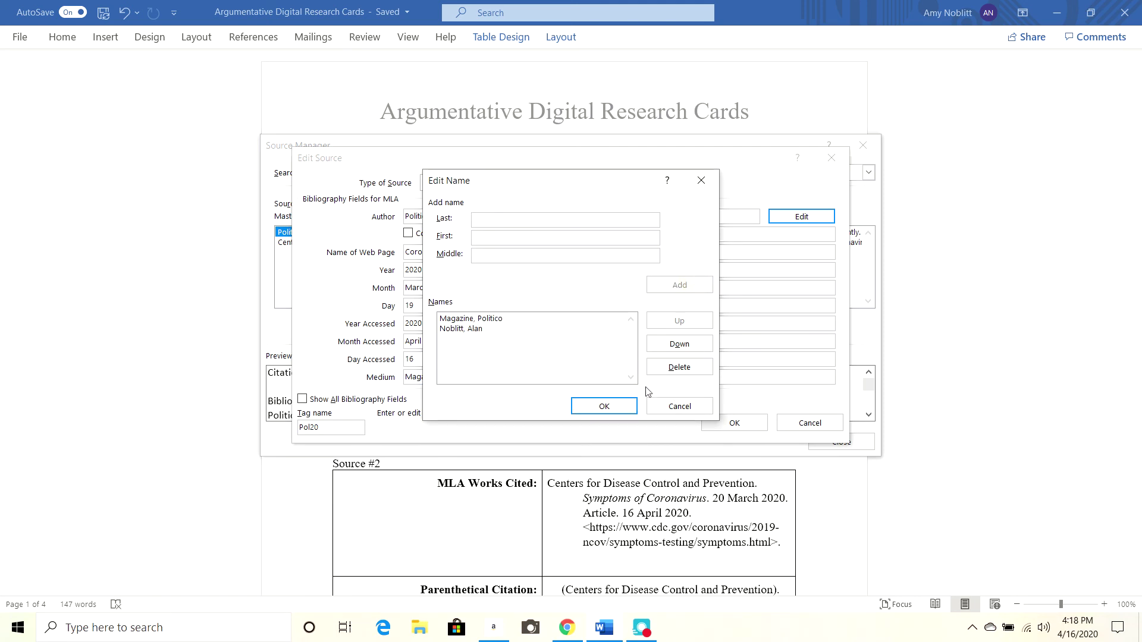
{"action": "left_click", "coordinate": [604, 406]}
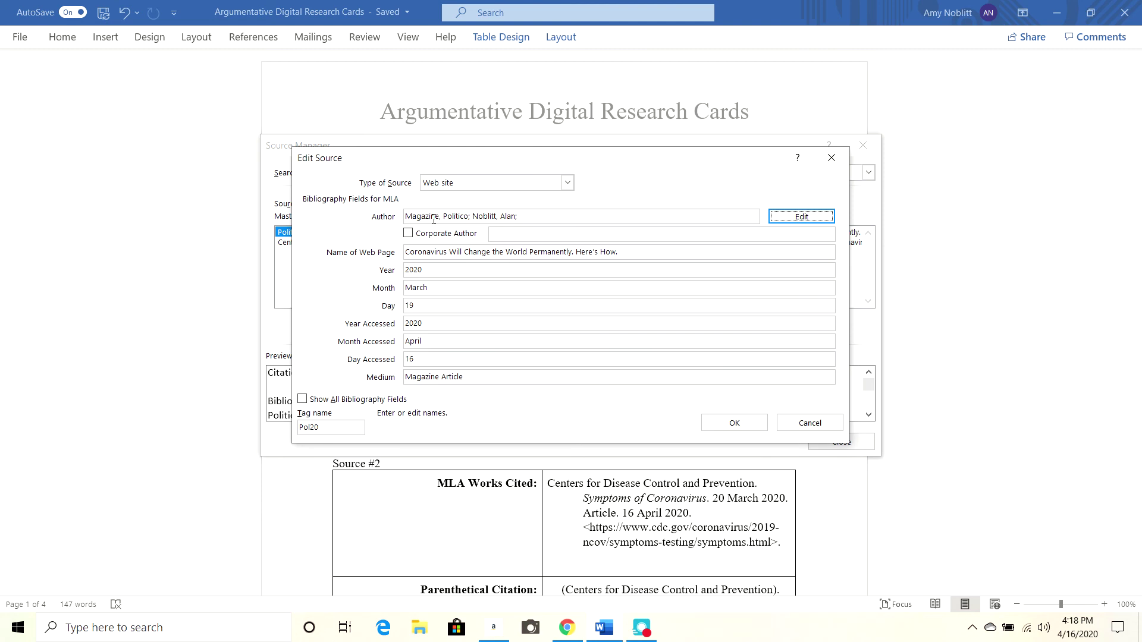
Delete the added author and the Politico Magazine name from the source's author names
{"action": "left_click", "coordinate": [566, 215]}
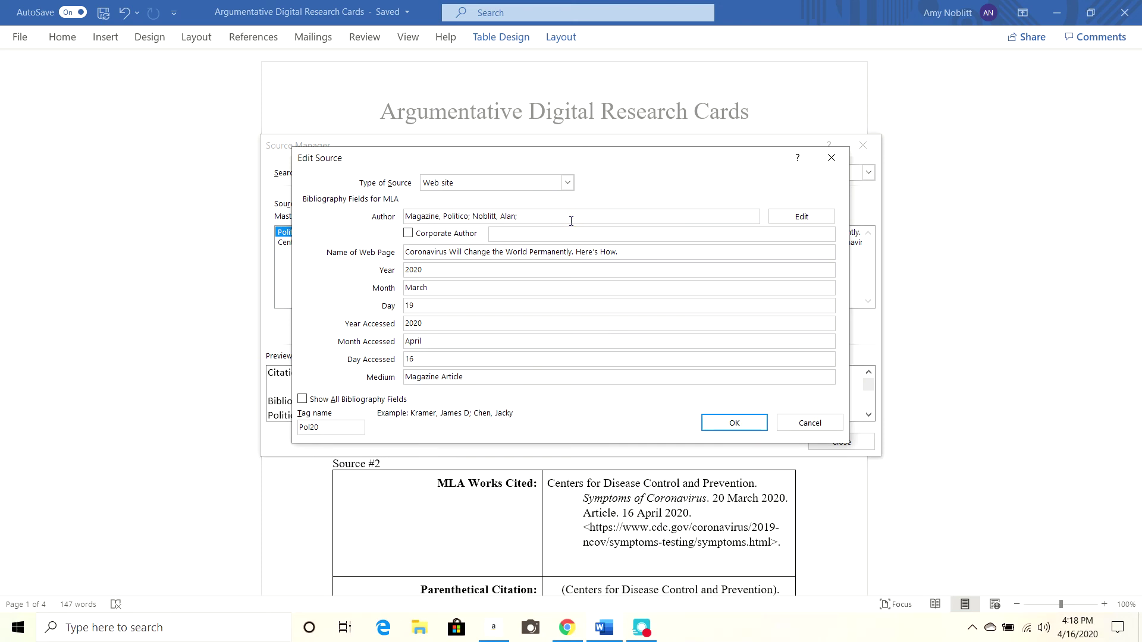
{"action": "left_click", "coordinate": [802, 217]}
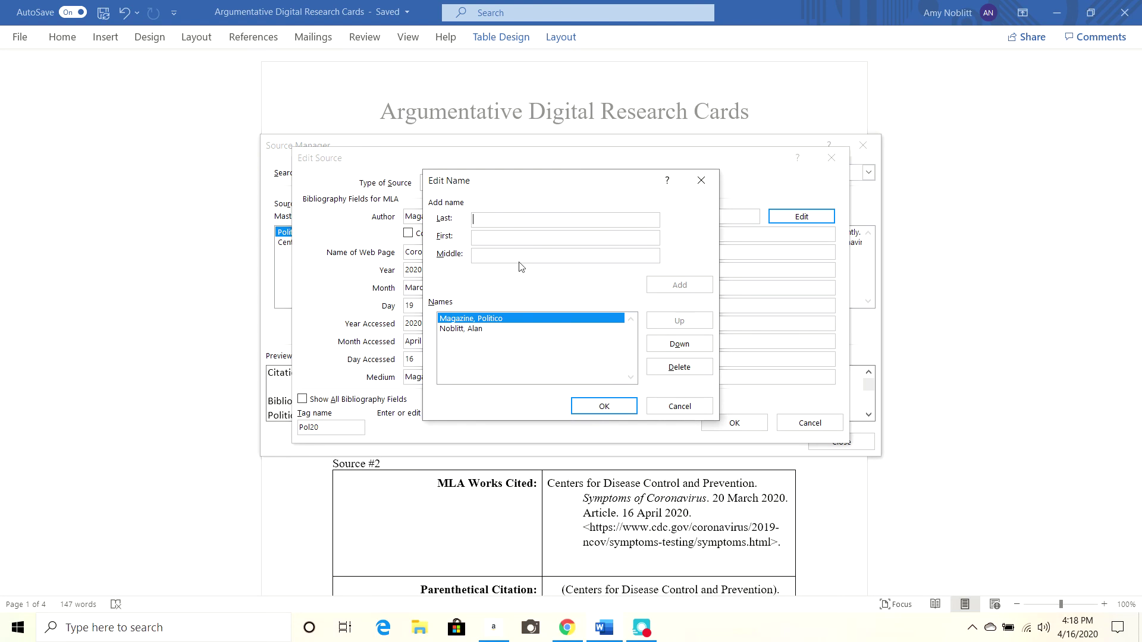
{"action": "left_click", "coordinate": [706, 412]}
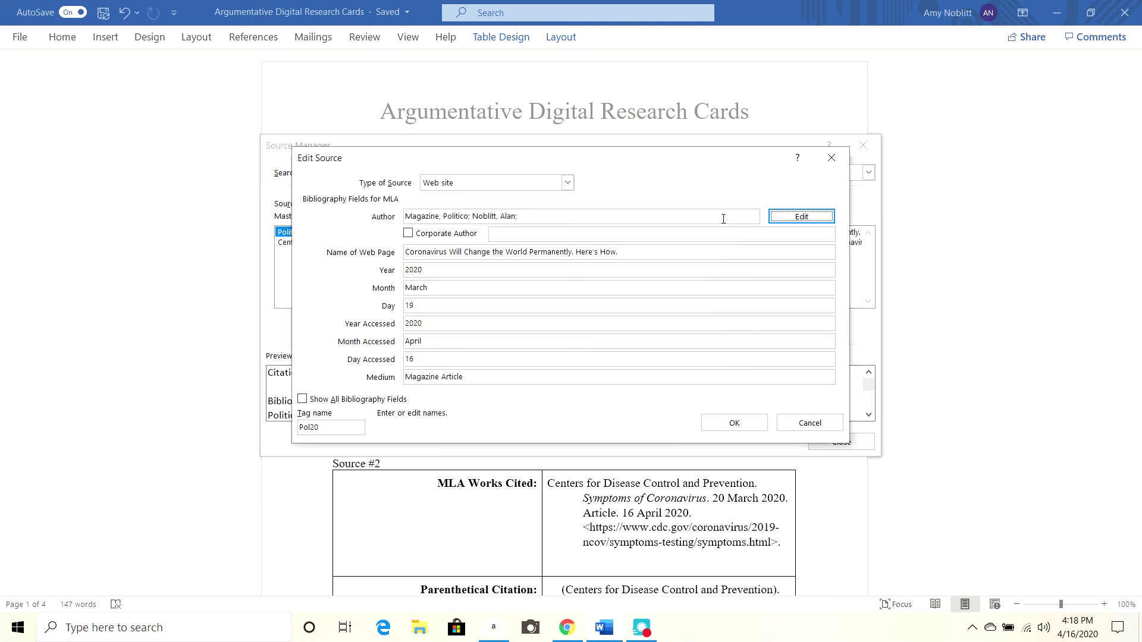
{"action": "left_click", "coordinate": [795, 218]}
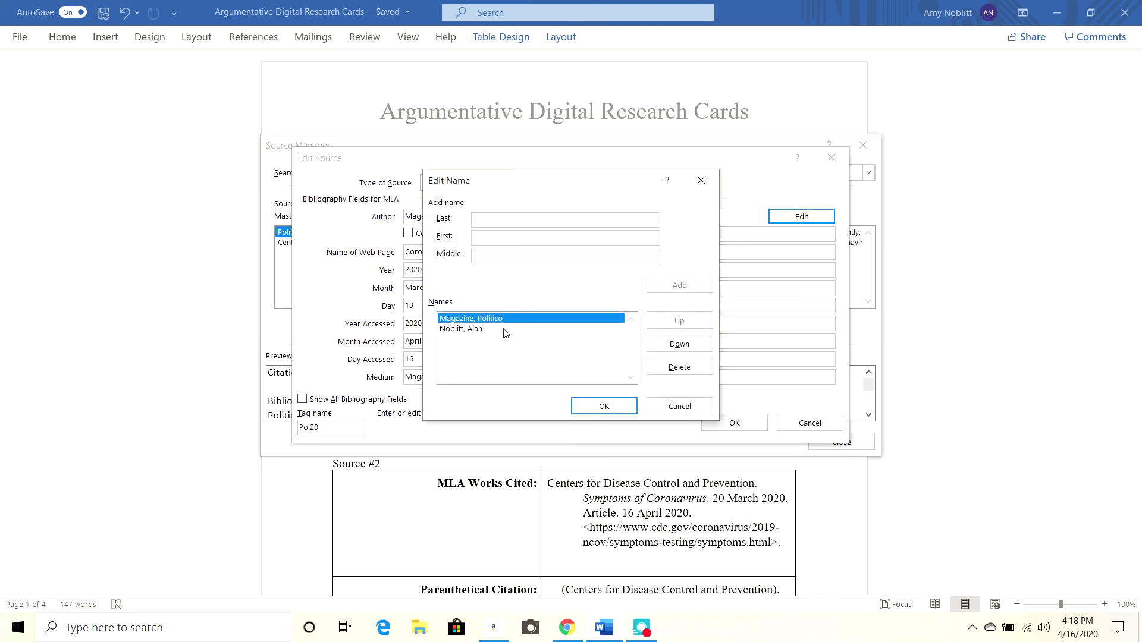
{"action": "left_click", "coordinate": [510, 329]}
{"action": "left_click", "coordinate": [683, 369]}
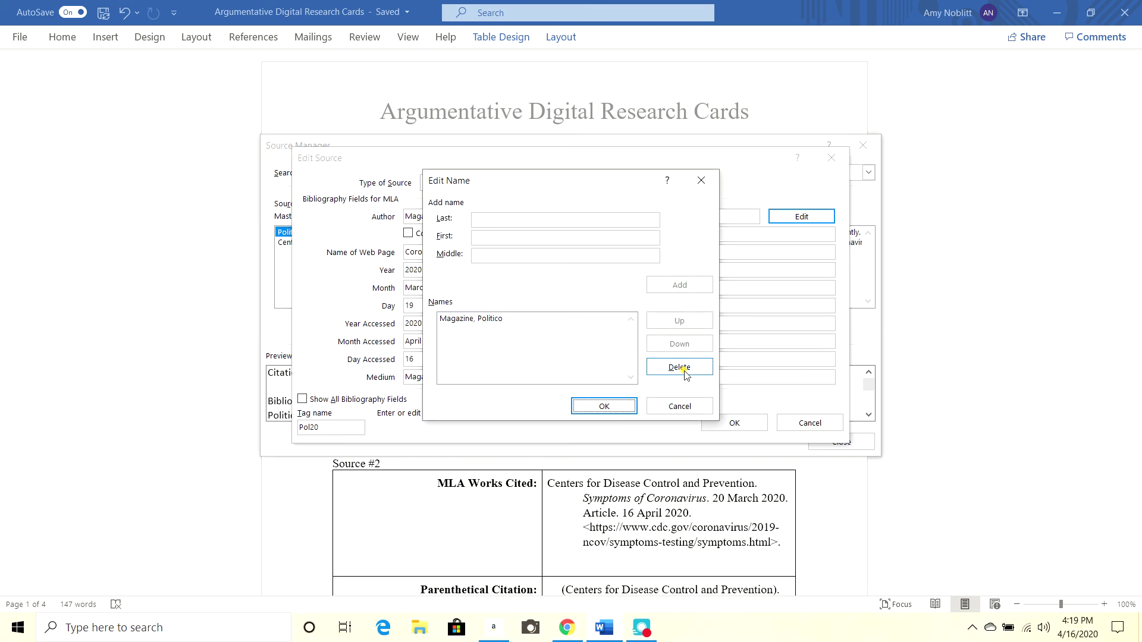
{"action": "left_click", "coordinate": [580, 329]}
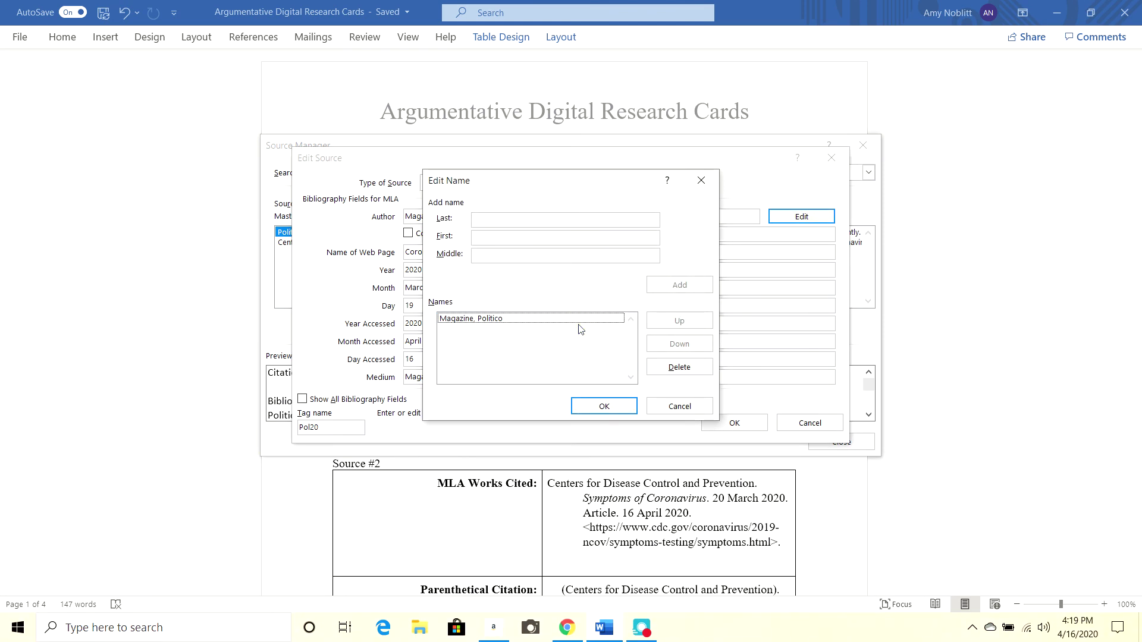
{"action": "left_click", "coordinate": [579, 319]}
{"action": "left_click", "coordinate": [687, 369]}
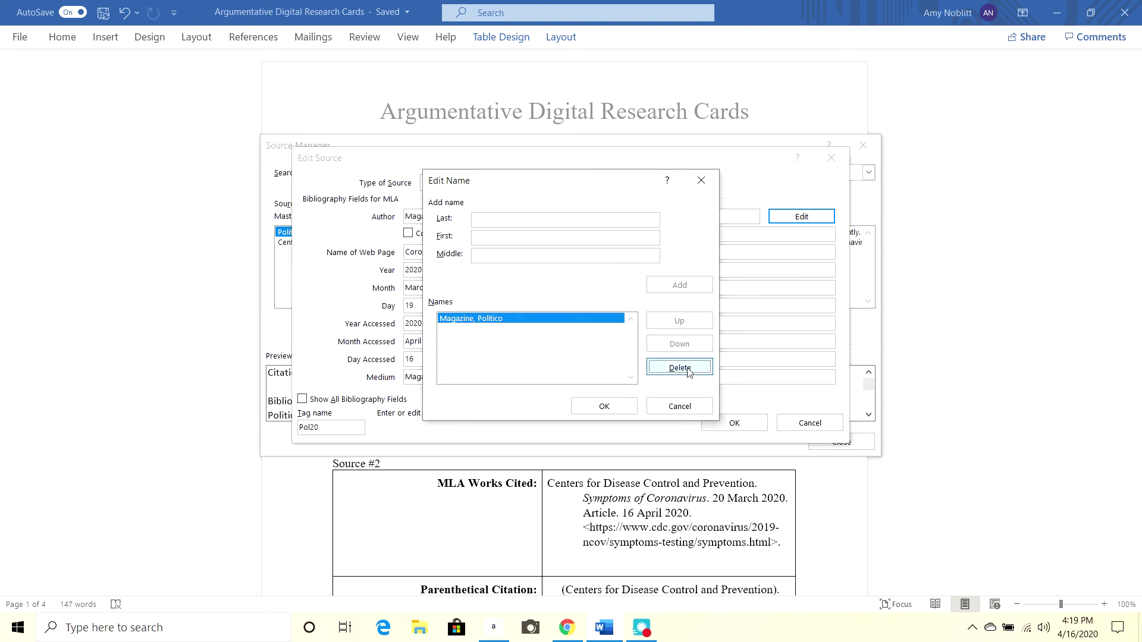
{"action": "left_click", "coordinate": [602, 406]}
Set the source's corporate author to Politico Magazine, update both the master list and current document, and close the Source Manager
{"action": "left_click", "coordinate": [408, 232]}
{"action": "left_click", "coordinate": [503, 233]}
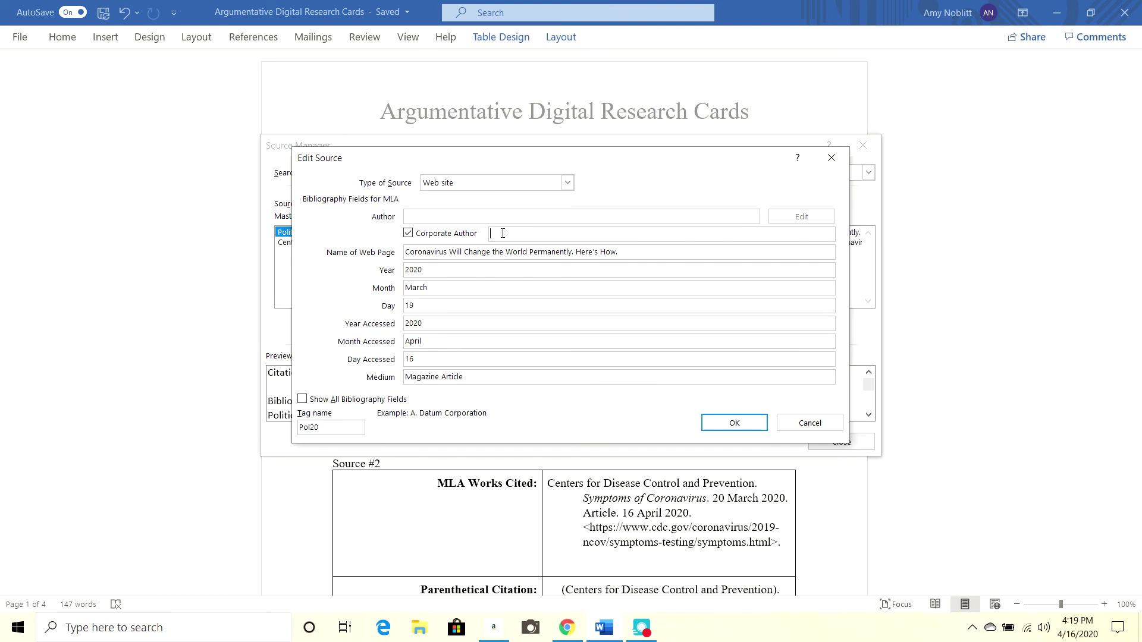
{"action": "type", "text": "Politico Magazine"}
{"action": "left_click", "coordinate": [731, 423]}
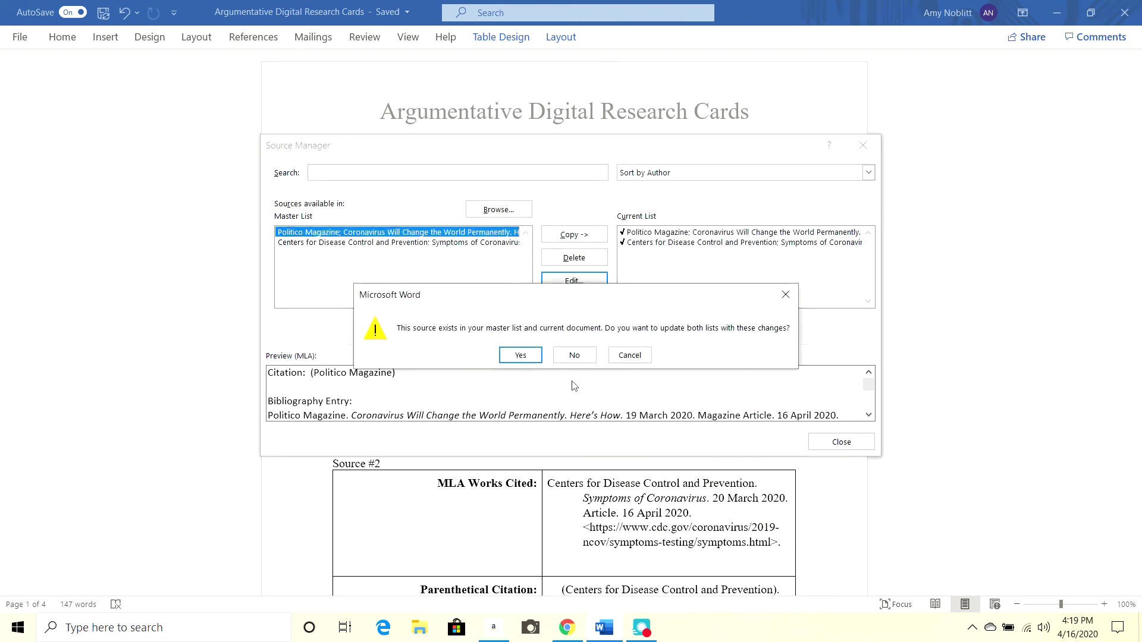
{"action": "left_click", "coordinate": [520, 356]}
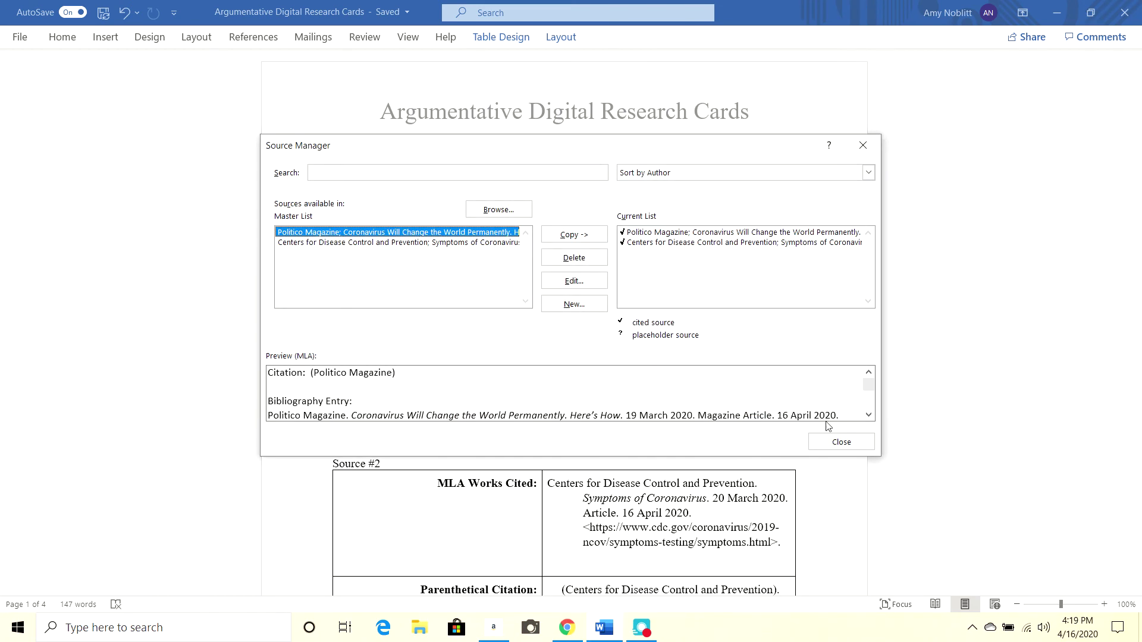
{"action": "left_click", "coordinate": [833, 442]}
{"action": "scroll", "coordinate": [785, 399], "scroll_direction": "down", "scroll_amount": 10}
{"action": "scroll", "coordinate": [778, 385], "scroll_direction": "down", "scroll_amount": 3}
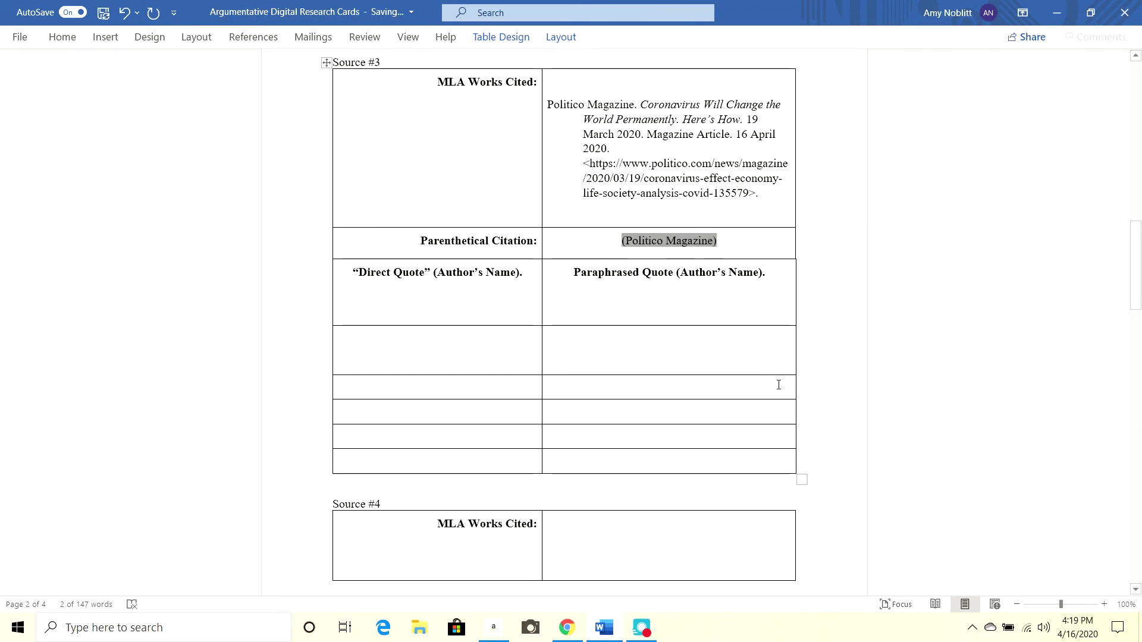
{"action": "left_click", "coordinate": [777, 384]}
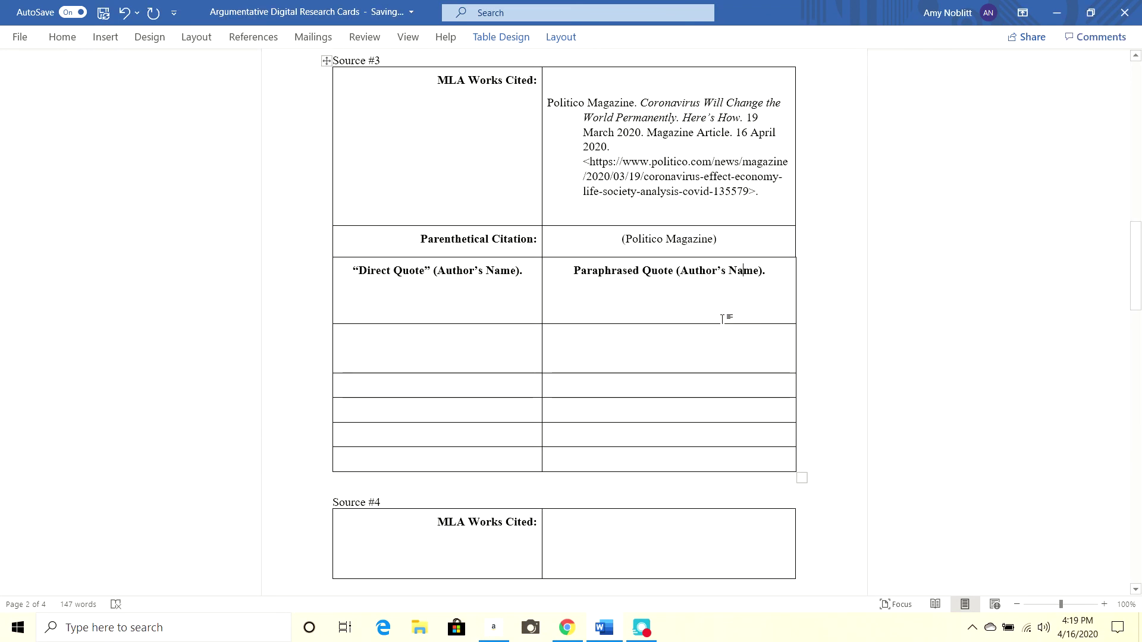
{"action": "left_click", "coordinate": [512, 344]}
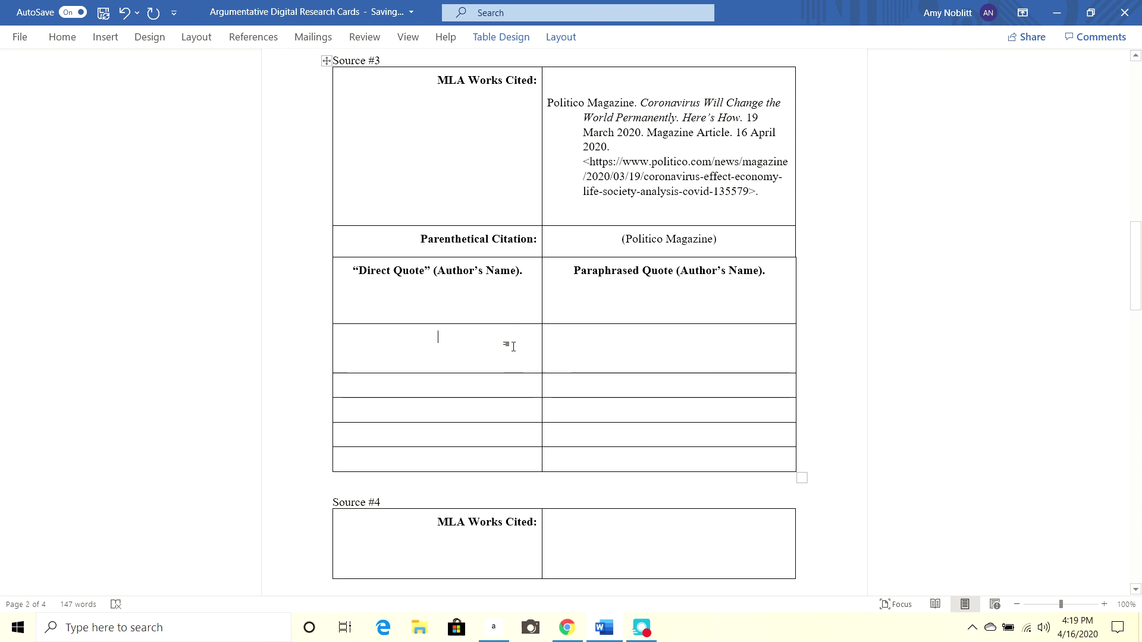